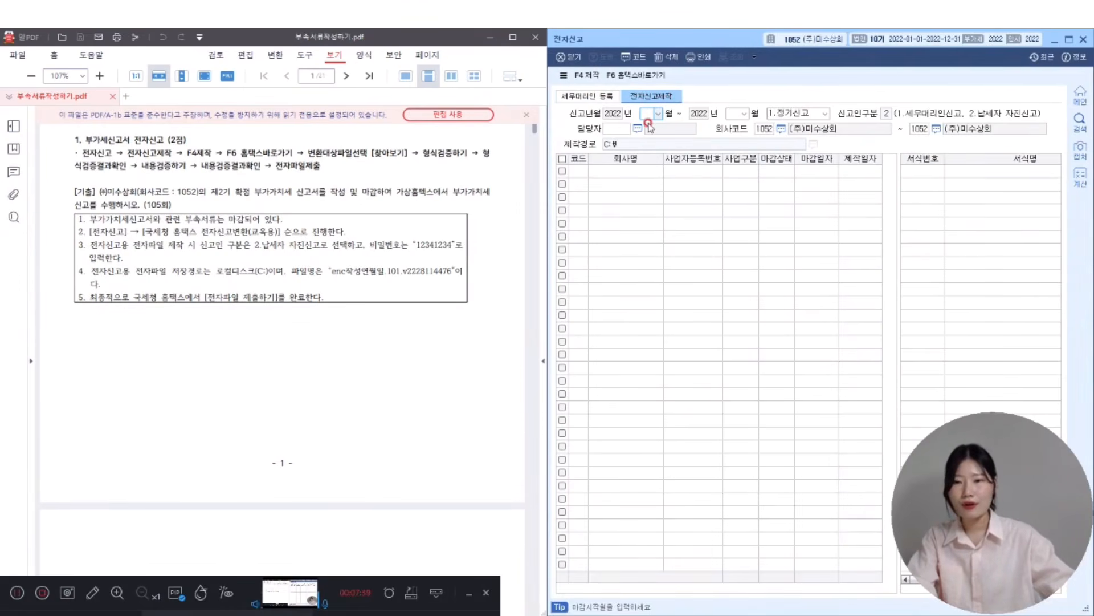
- Set the filing period to October–December 2022 and load the regular VAT return list
{"action": "type", "text": "1003"}
{"action": "key", "text": "shift+Tab"}
{"action": "type", "text": "12"}
{"action": "key", "text": "Return"}
{"action": "key", "text": "Return"}
{"action": "key", "text": "Return"}
{"action": "key", "text": "Return"}
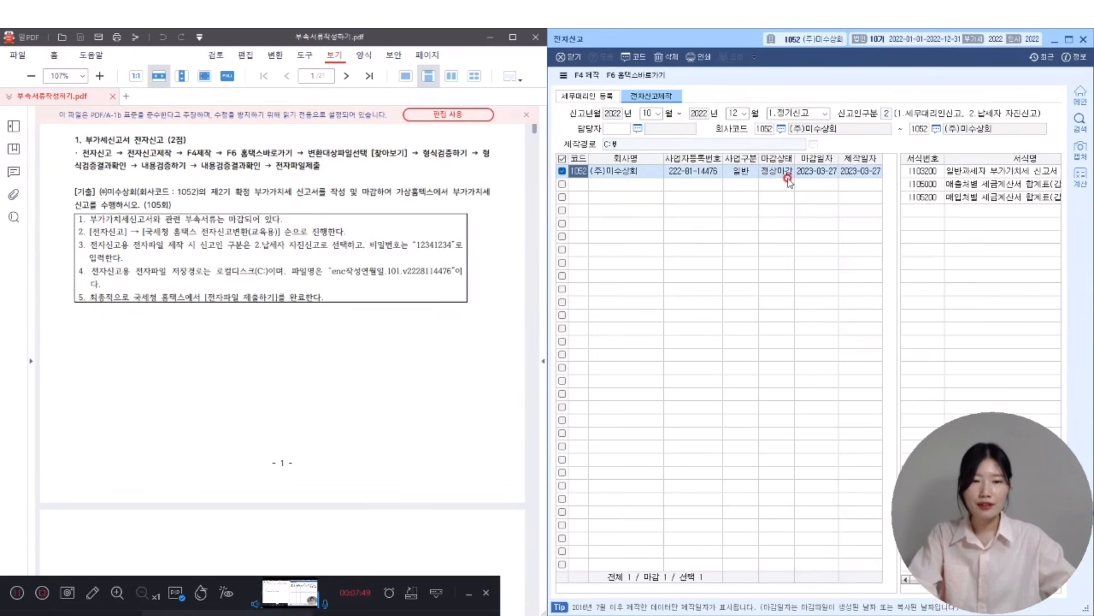
- Tick the company's return and its included forms, then start creating the electronic file
{"action": "left_click", "coordinate": [1010, 174]}
{"action": "left_click", "coordinate": [1004, 184]}
{"action": "left_click", "coordinate": [1003, 197]}
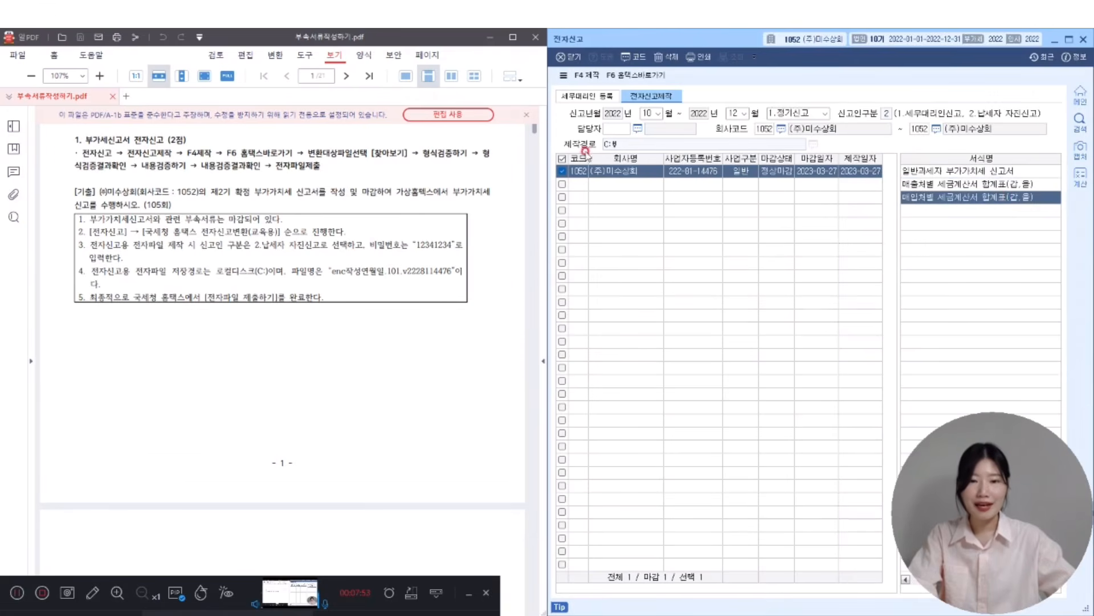
{"action": "left_click", "coordinate": [593, 75]}
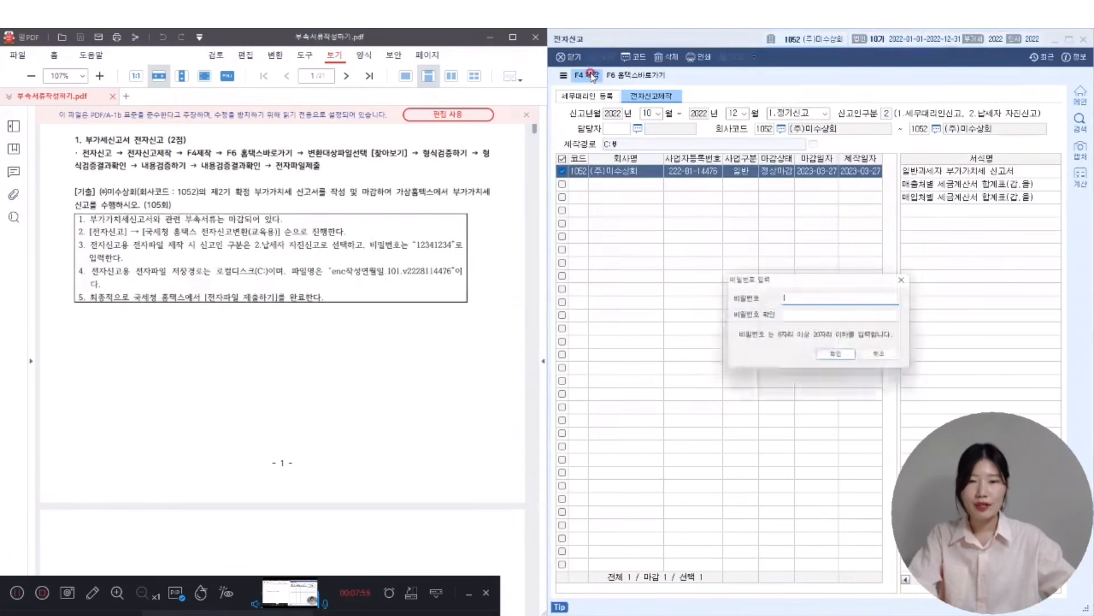
- Set and confirm the file password to create the e-filing file, then launch Hometax conversion
{"action": "type", "text": "12341234"}
{"action": "key", "text": "Tab"}
{"action": "type", "text": "12341234"}
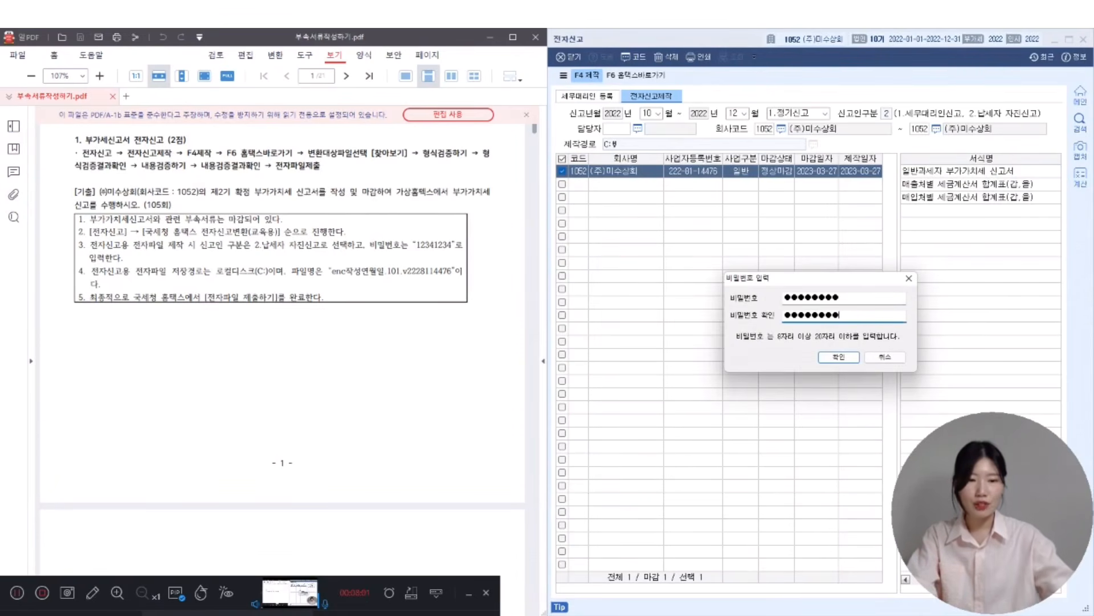
{"action": "left_click", "coordinate": [852, 356]}
{"action": "left_click", "coordinate": [821, 350]}
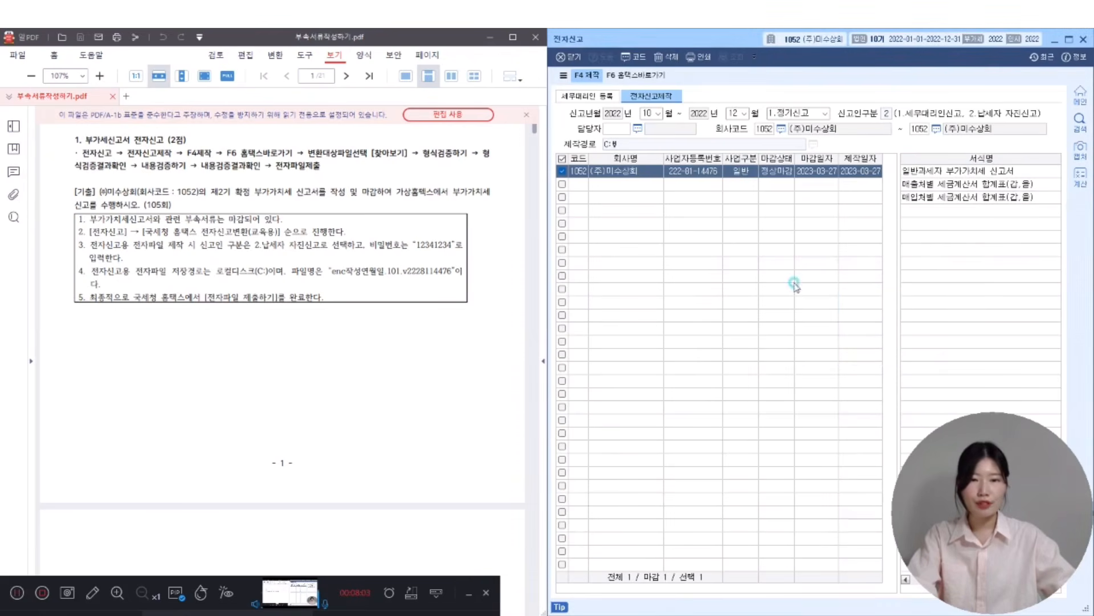
{"action": "left_click", "coordinate": [649, 74]}
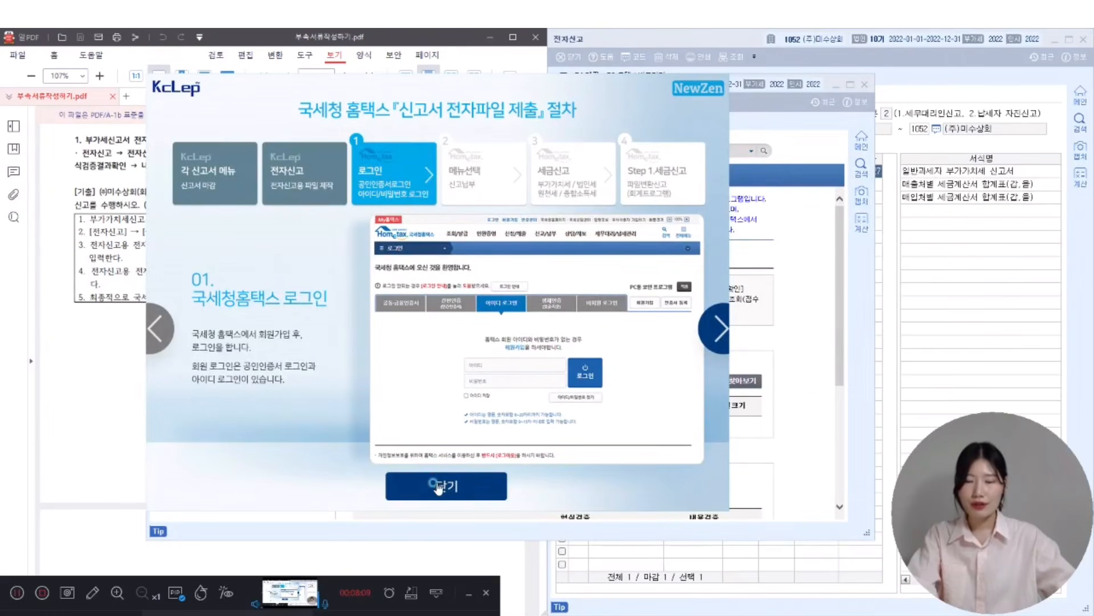
{"action": "left_click", "coordinate": [438, 488]}
{"action": "scroll", "coordinate": [435, 224], "scroll_direction": "down", "scroll_amount": 3}
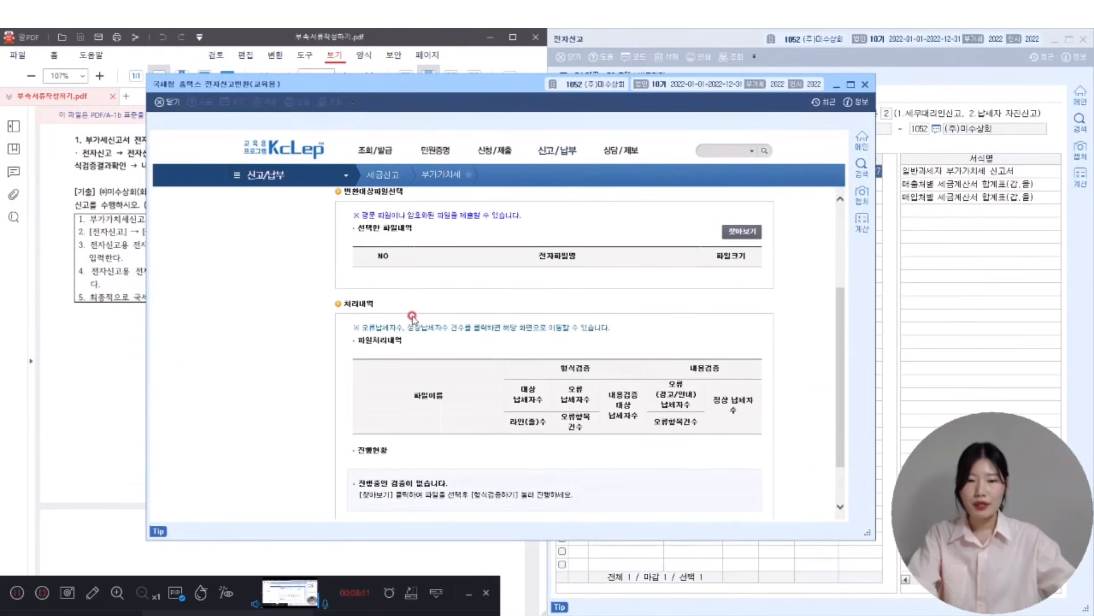
{"action": "scroll", "coordinate": [748, 240], "scroll_direction": "up", "scroll_amount": 3}
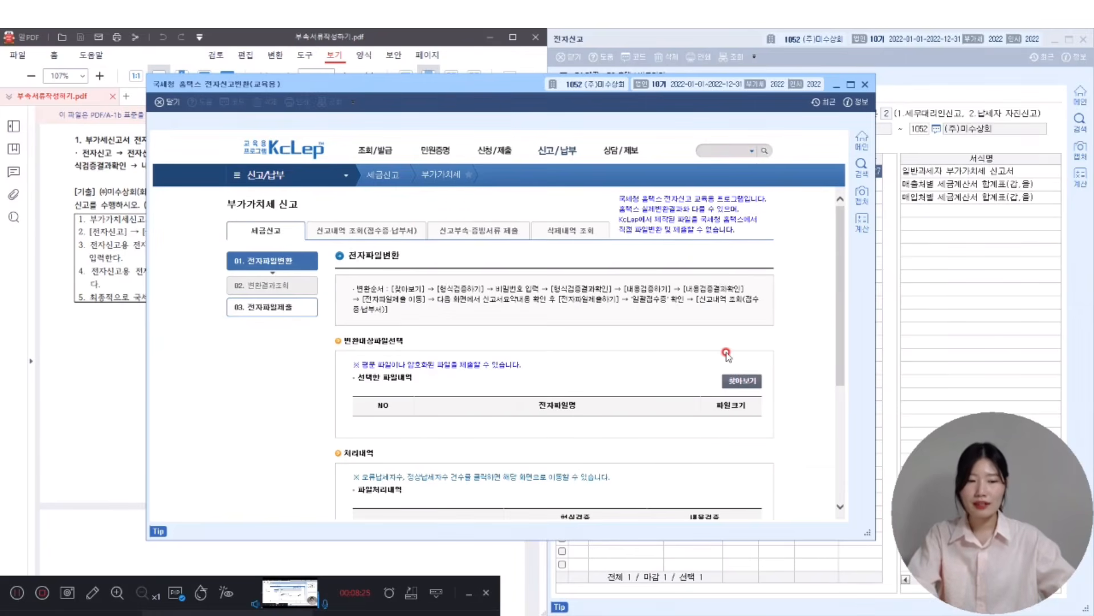
{"action": "left_click", "coordinate": [746, 383]}
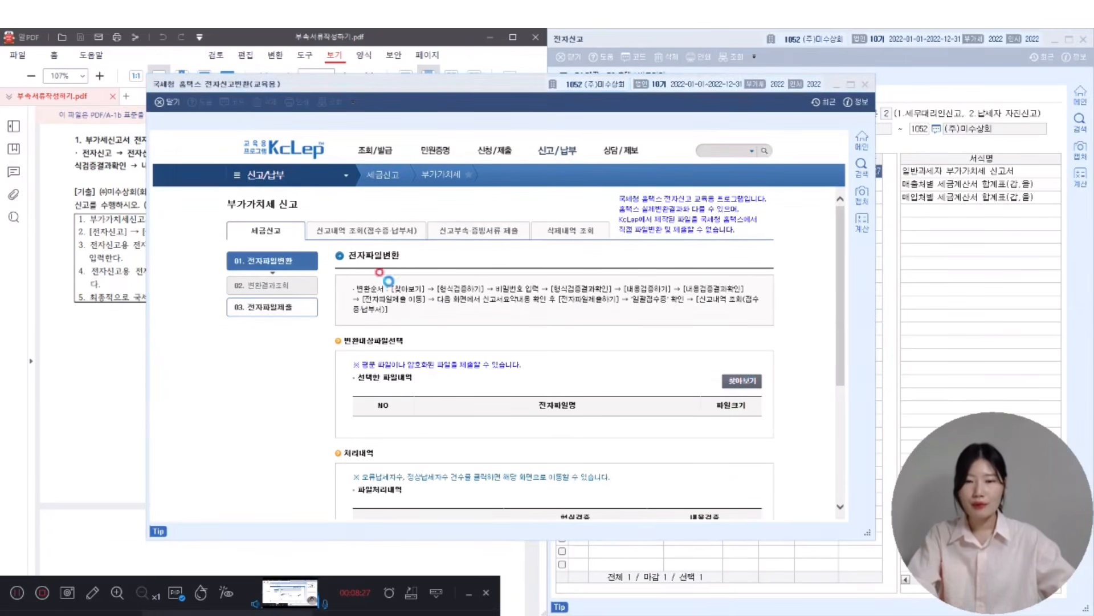
{"action": "scroll", "coordinate": [479, 296], "scroll_direction": "down", "scroll_amount": 3}
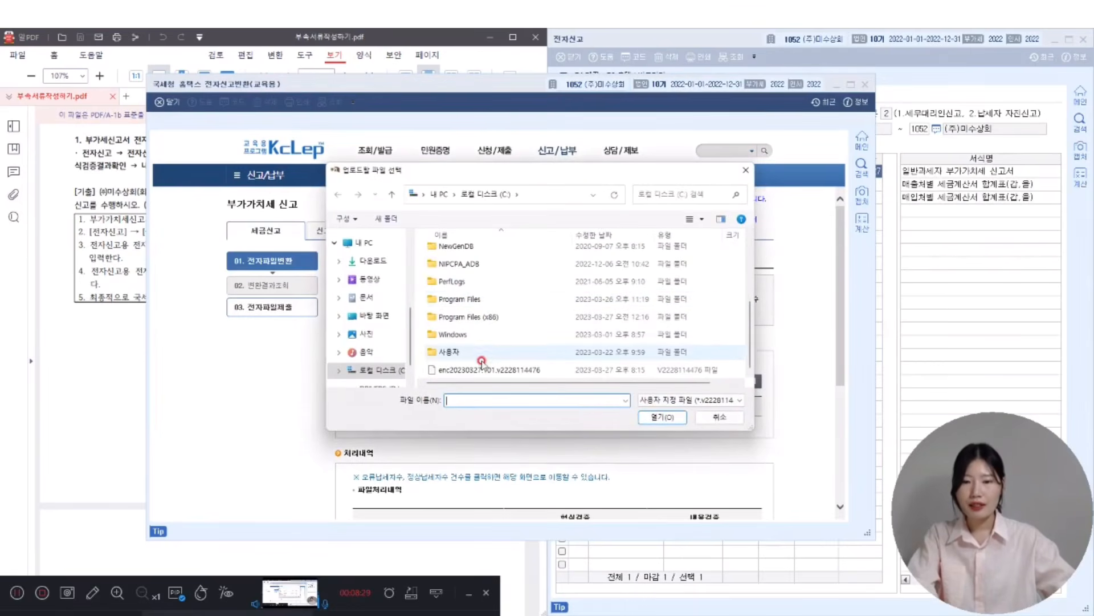
{"action": "left_click", "coordinate": [465, 370]}
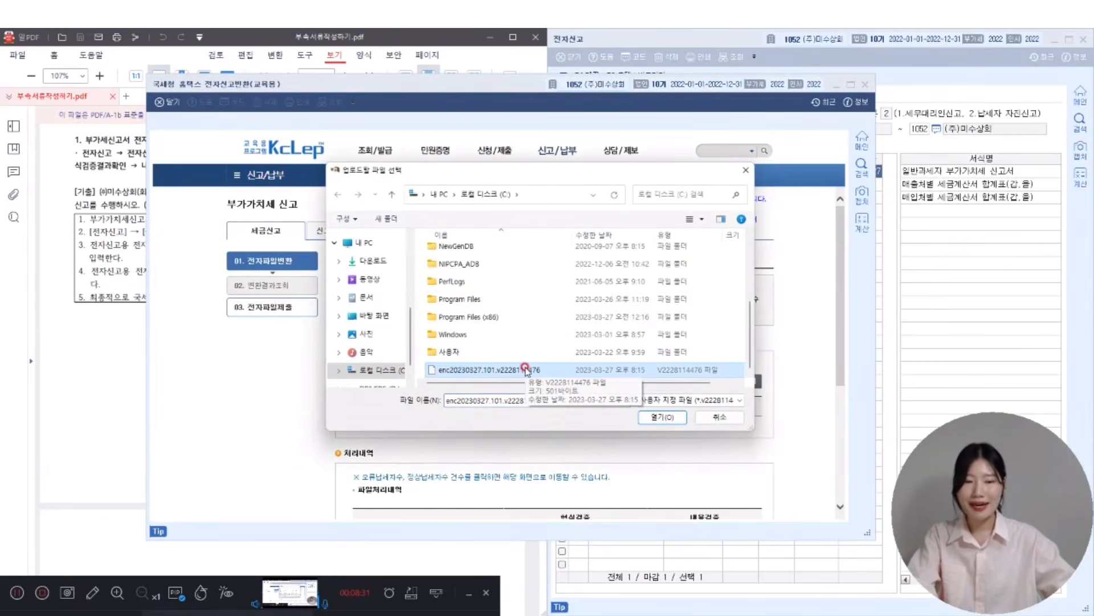
{"action": "double_click", "coordinate": [525, 370]}
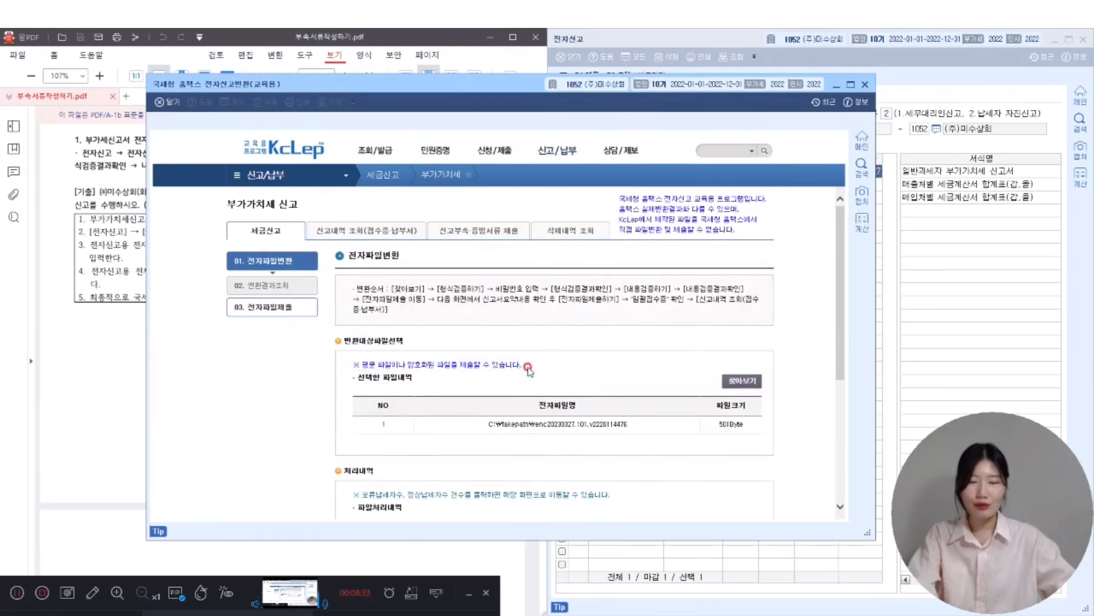
{"action": "scroll", "coordinate": [798, 355], "scroll_direction": "down", "scroll_amount": 3}
- Run the format check on the uploaded file with its password and view the results
{"action": "left_click", "coordinate": [392, 473]}
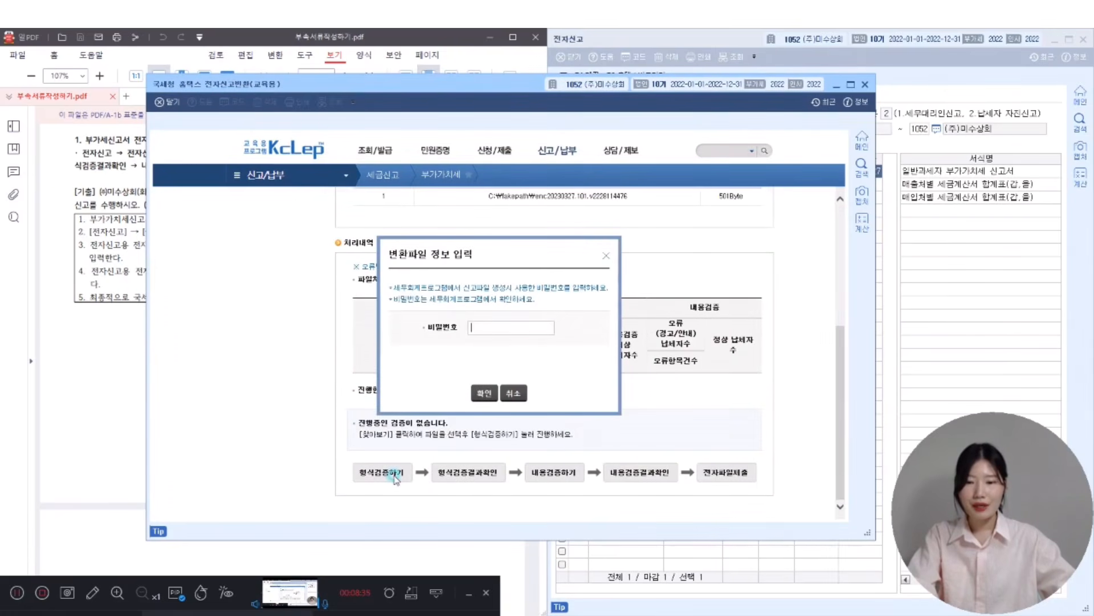
{"action": "type", "text": "1"}
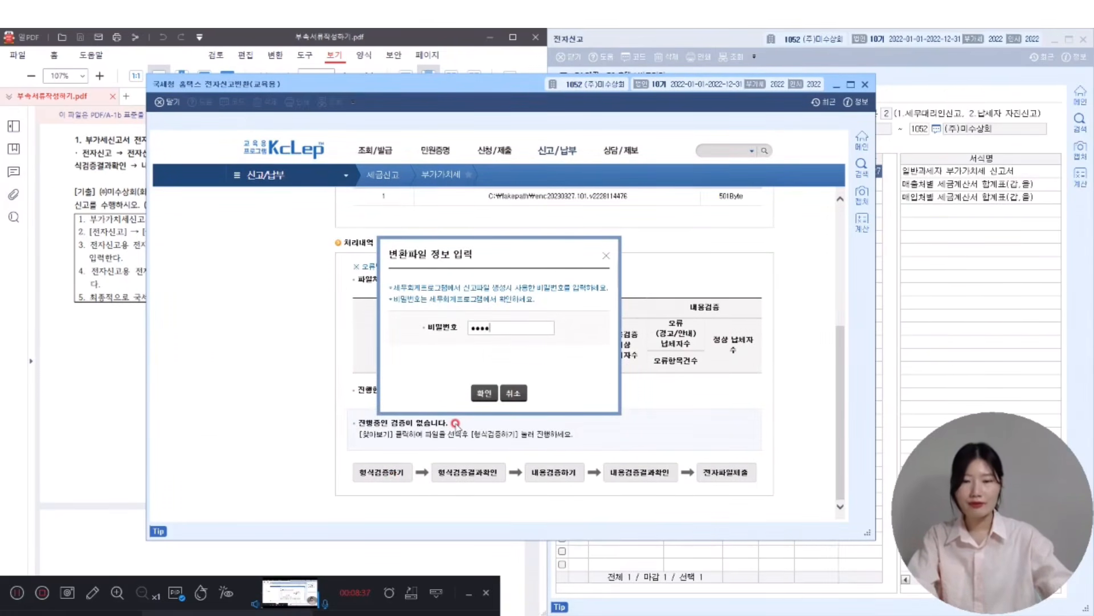
{"action": "left_click", "coordinate": [484, 393]}
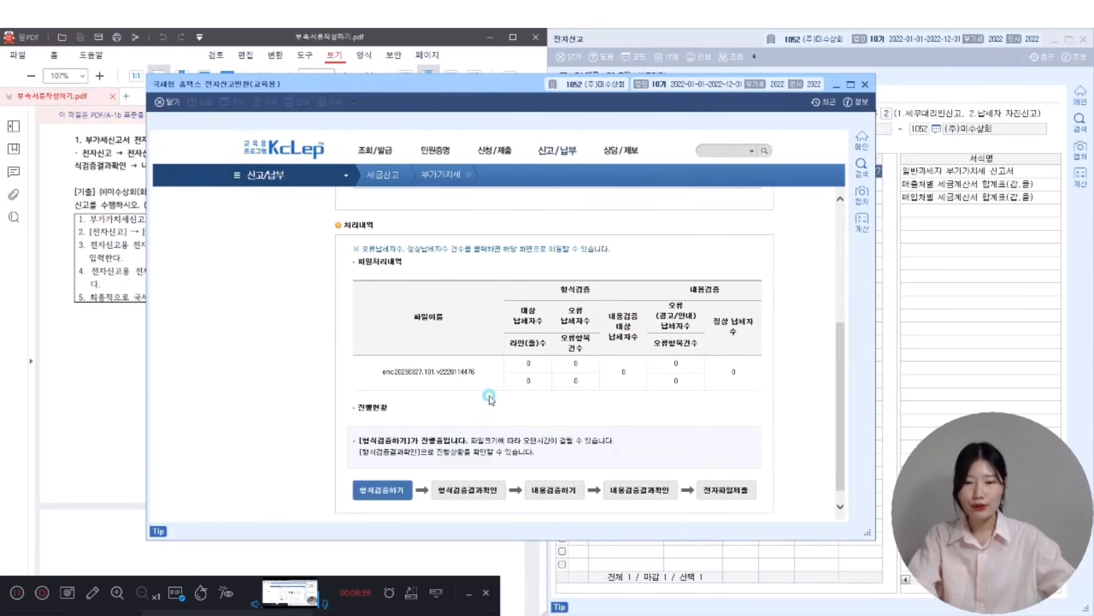
{"action": "left_click", "coordinate": [476, 498]}
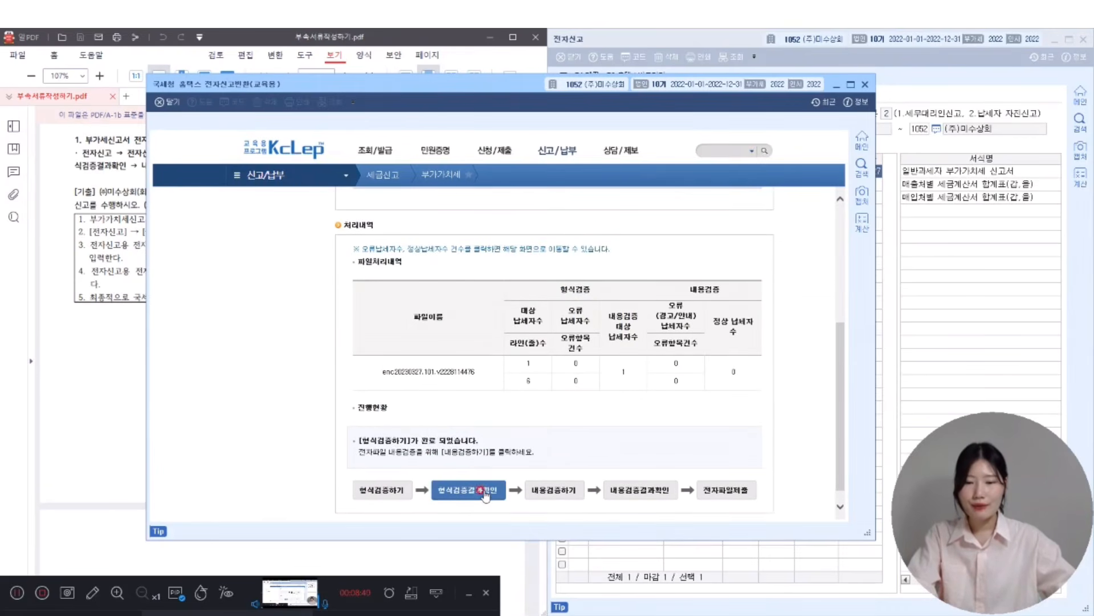
- Run the content check, review its results, and proceed to electronic file submission
{"action": "left_click", "coordinate": [558, 496]}
{"action": "left_click", "coordinate": [631, 490]}
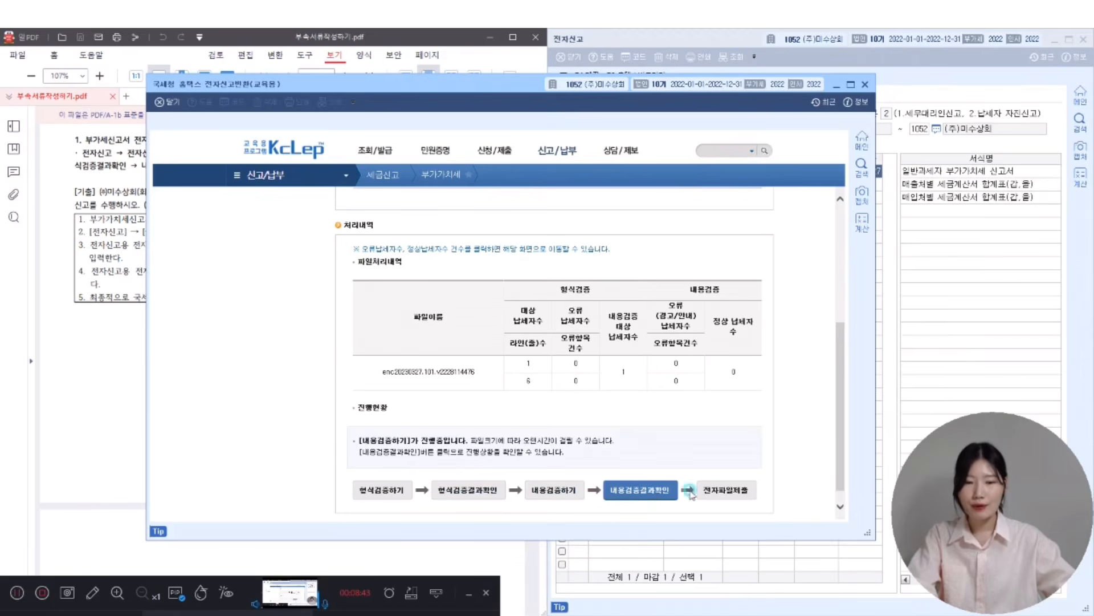
{"action": "left_click", "coordinate": [722, 492]}
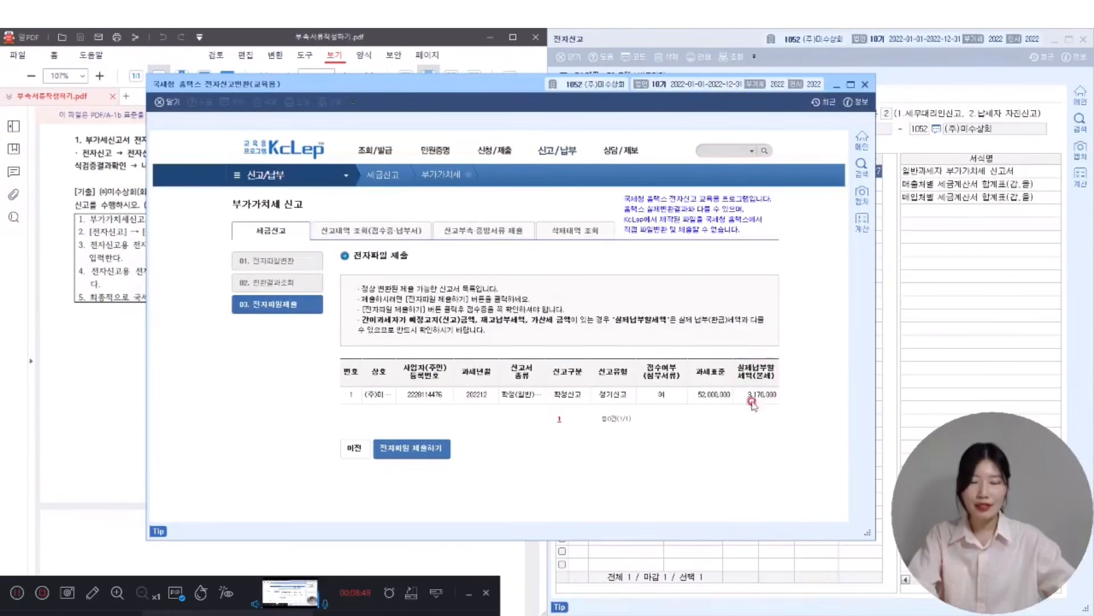
- Submit the converted VAT return, close the filing receipt, and exit the Hometax conversion window
{"action": "left_click", "coordinate": [421, 449]}
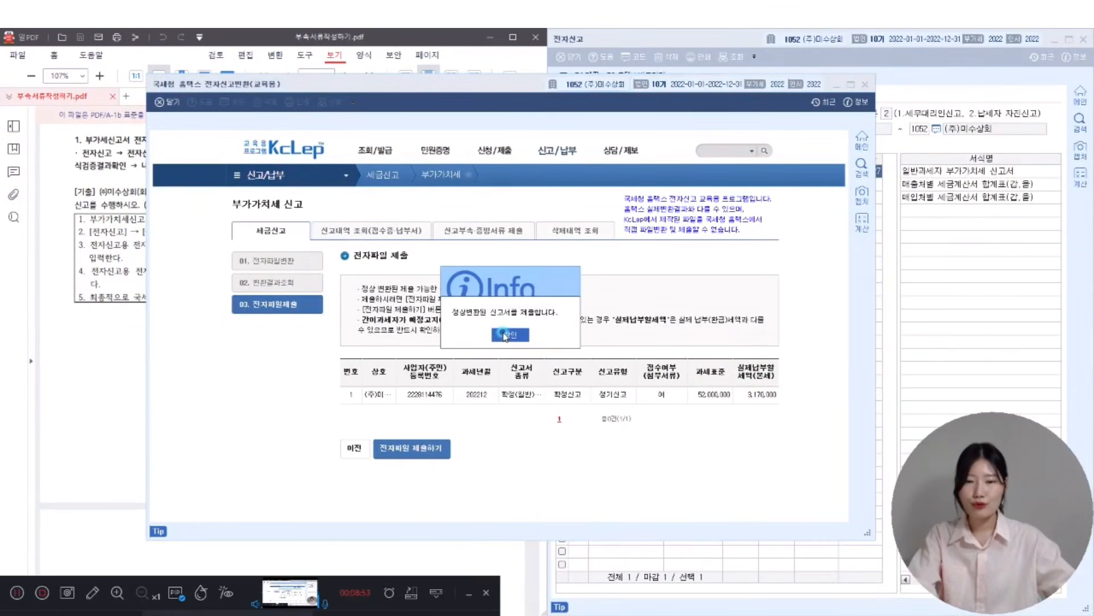
{"action": "left_click", "coordinate": [506, 335]}
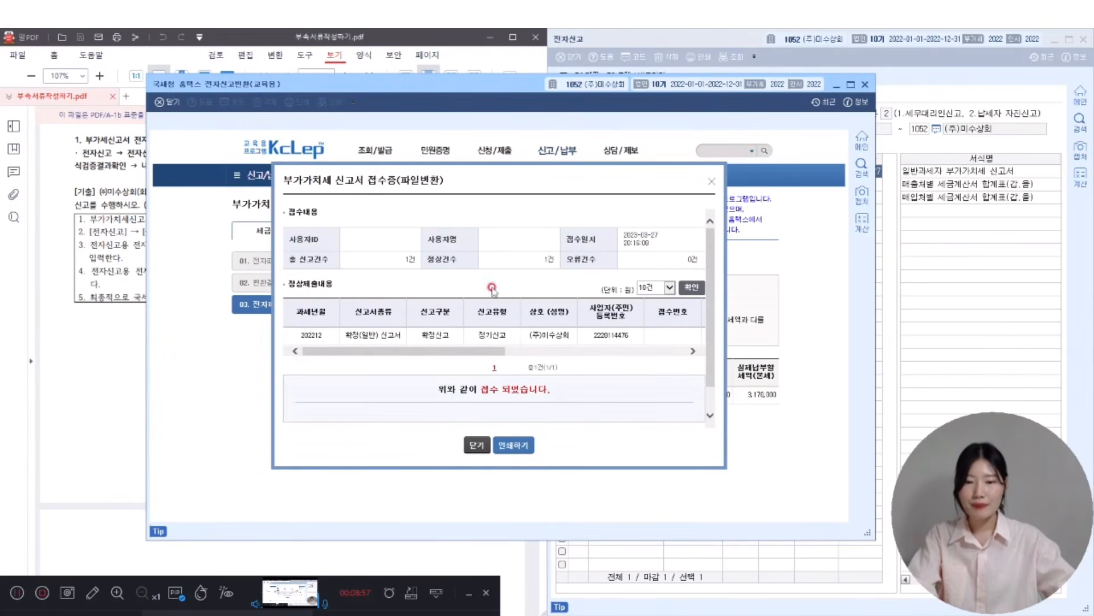
{"action": "left_click", "coordinate": [478, 447]}
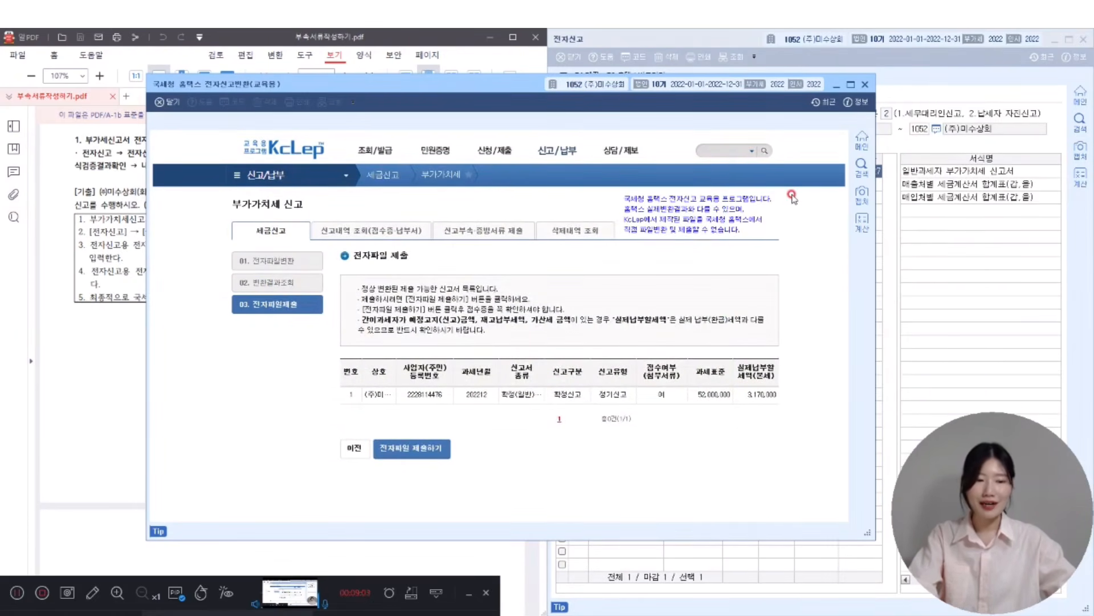
{"action": "left_click", "coordinate": [862, 85]}
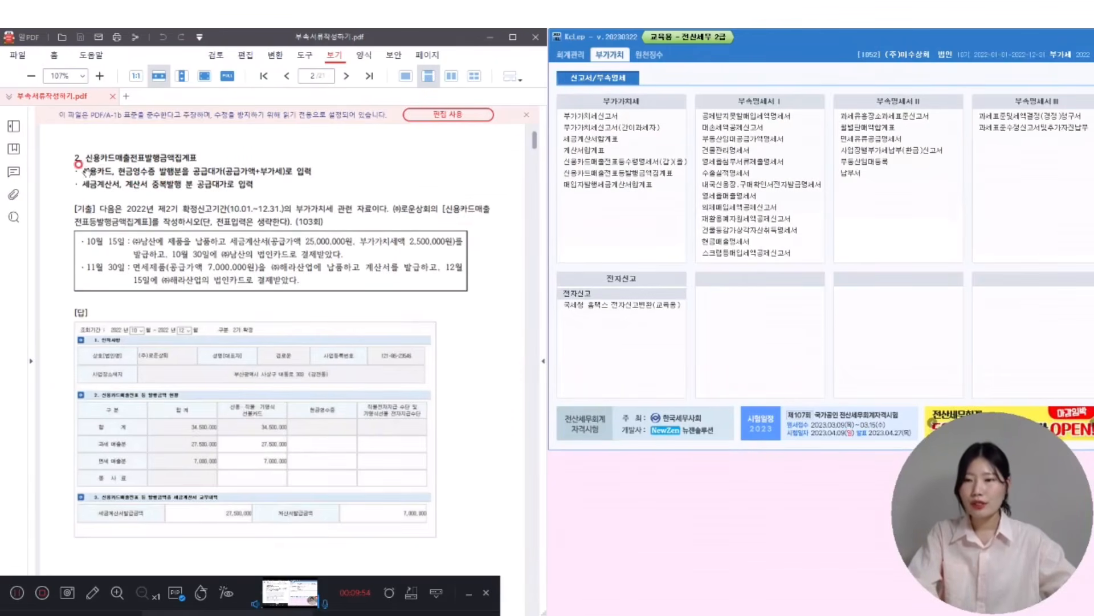
- Underline 세금계산서 in red in the question's October 15 transaction
{"action": "left_click_drag", "start_coordinate": [81, 171], "coordinate": [114, 171]}
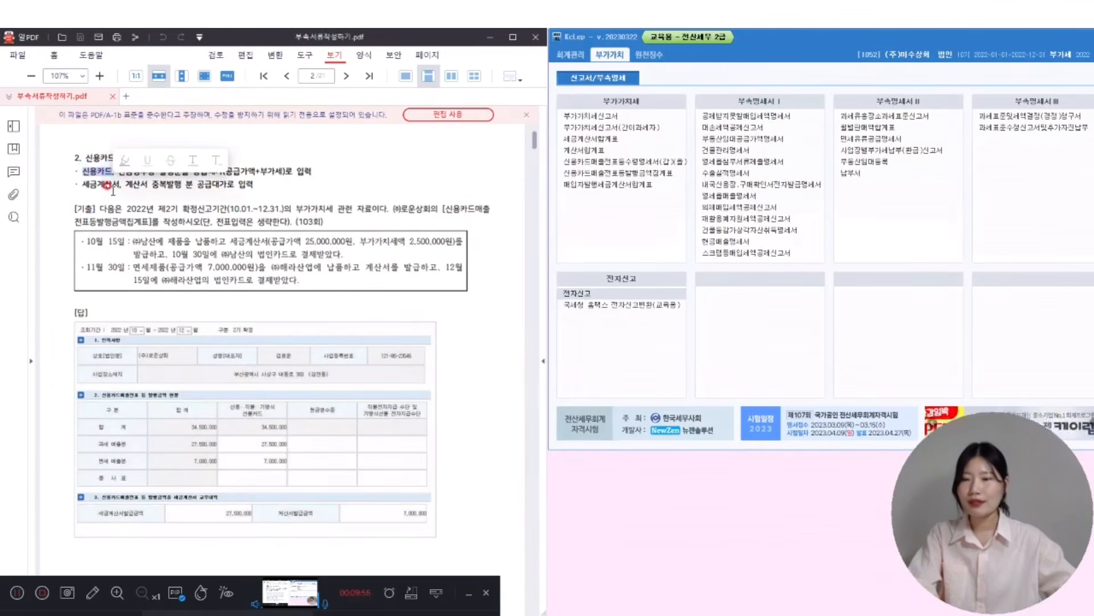
{"action": "left_click", "coordinate": [94, 187]}
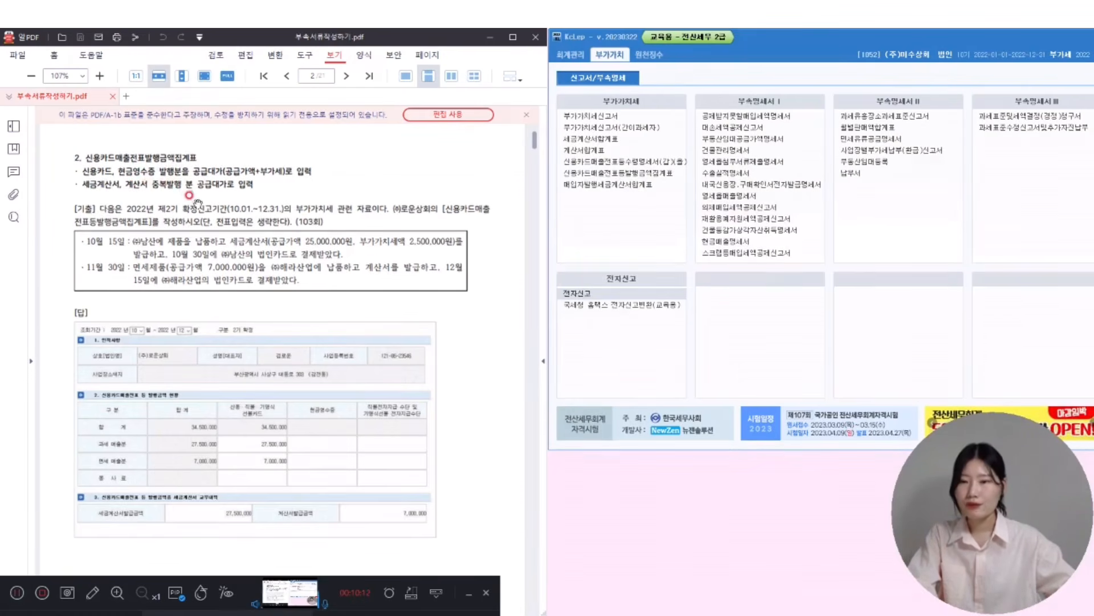
{"action": "left_click", "coordinate": [92, 593]}
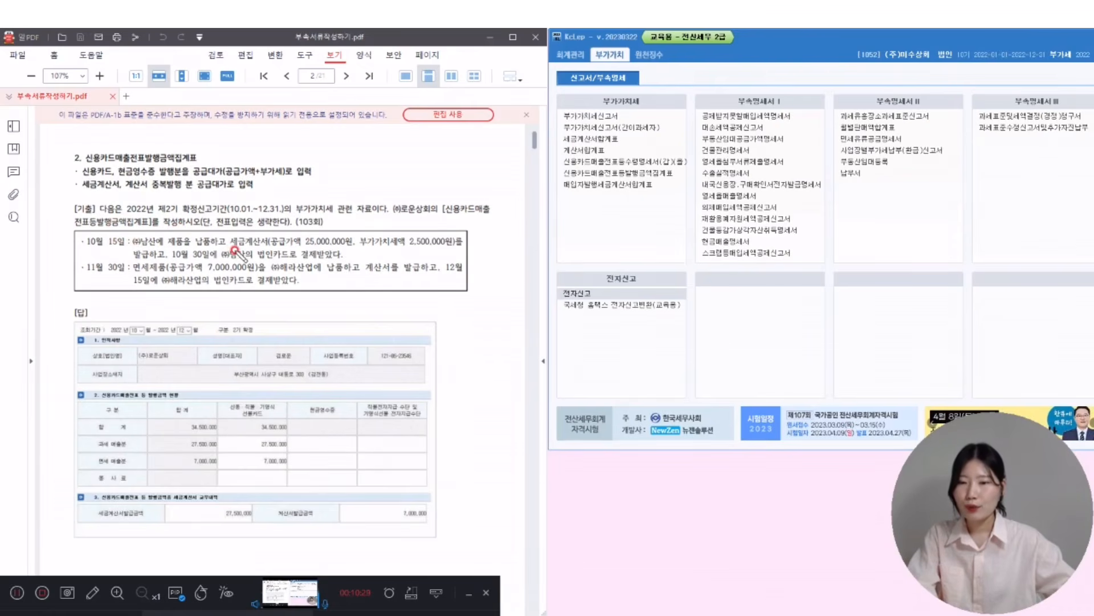
{"action": "left_click_drag", "start_coordinate": [230, 242], "coordinate": [341, 258]}
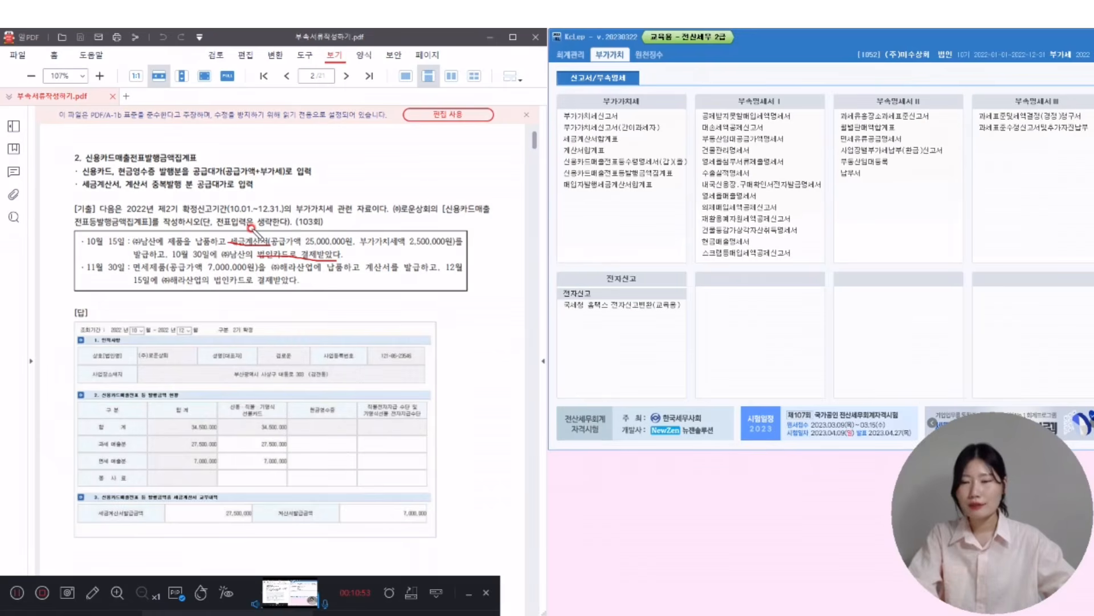
- Mark the November 30 tax-exempt sale, invoice and card payment phrases in red, then shift KcLep left
{"action": "mouse_move", "coordinate": [253, 223]}
{"action": "left_mouse_down"}
{"action": "mouse_move", "coordinate": [306, 251]}
{"action": "mouse_move", "coordinate": [312, 234]}
{"action": "left_mouse_up"}
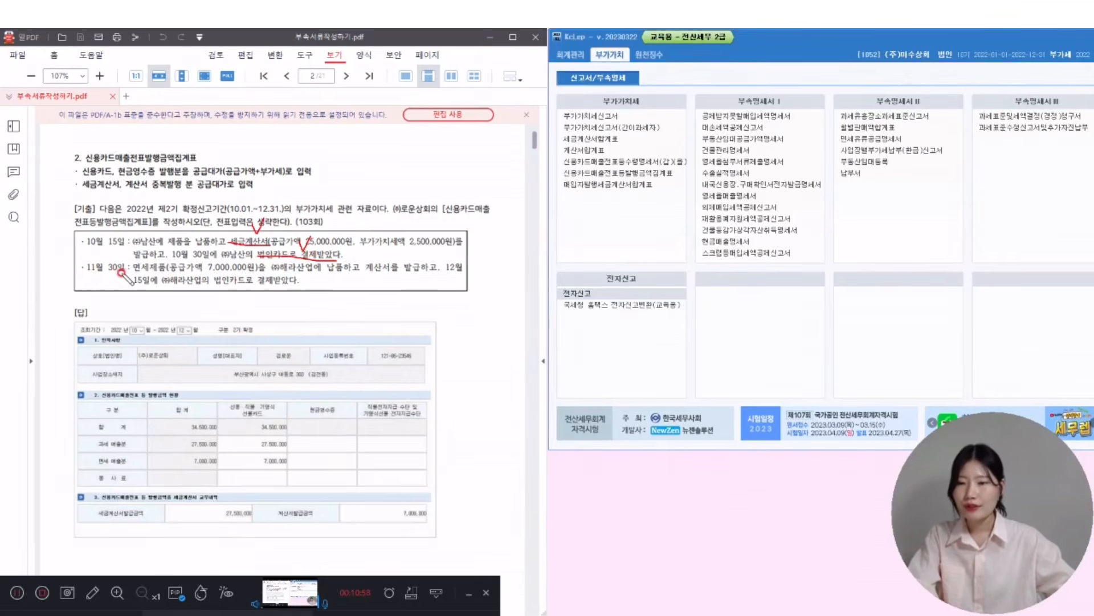
{"action": "left_click_drag", "start_coordinate": [135, 273], "coordinate": [174, 273]}
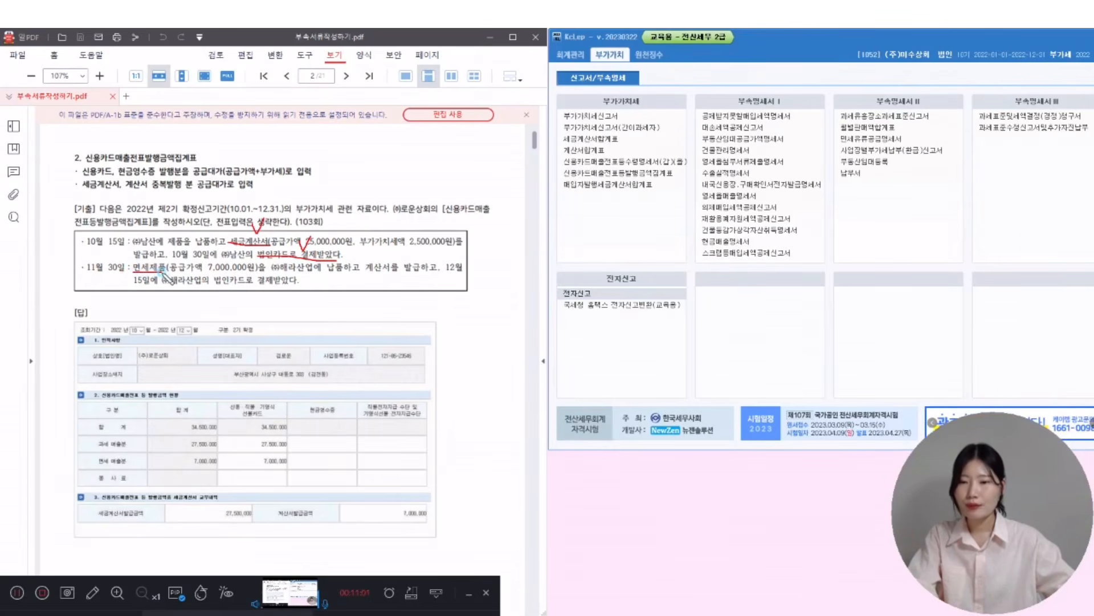
{"action": "left_click_drag", "start_coordinate": [361, 272], "coordinate": [392, 272]}
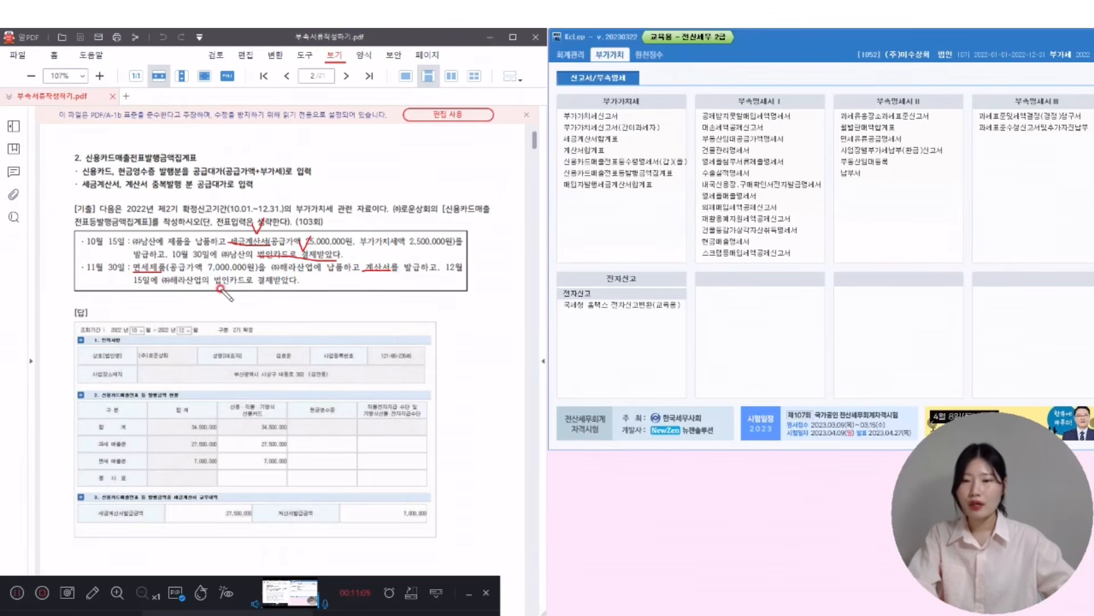
{"action": "left_click_drag", "start_coordinate": [214, 285], "coordinate": [283, 285]}
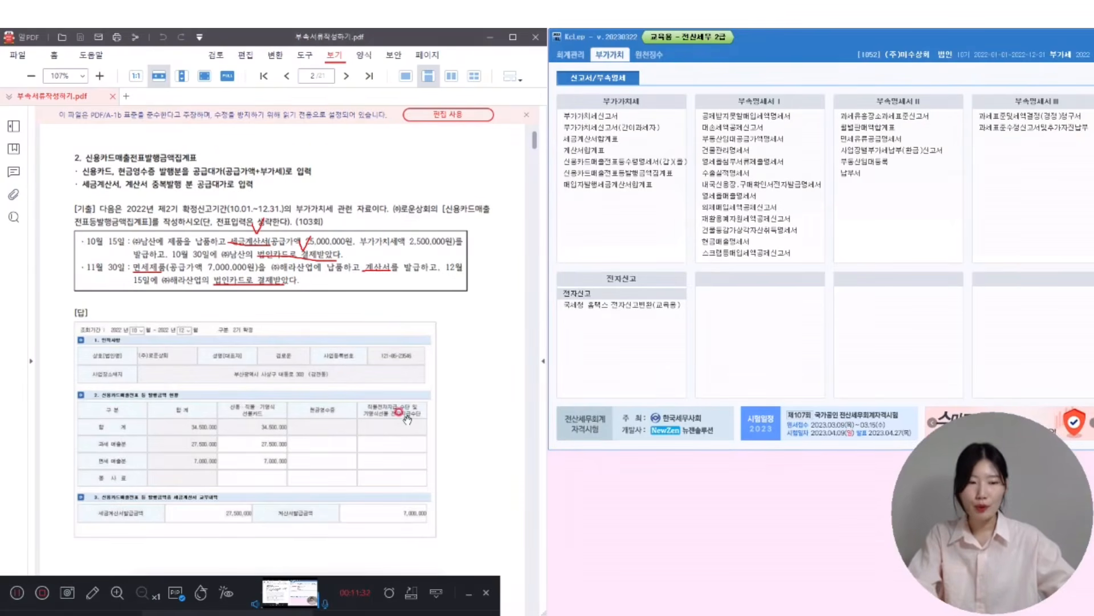
{"action": "left_click_drag", "start_coordinate": [894, 30], "coordinate": [853, 30]}
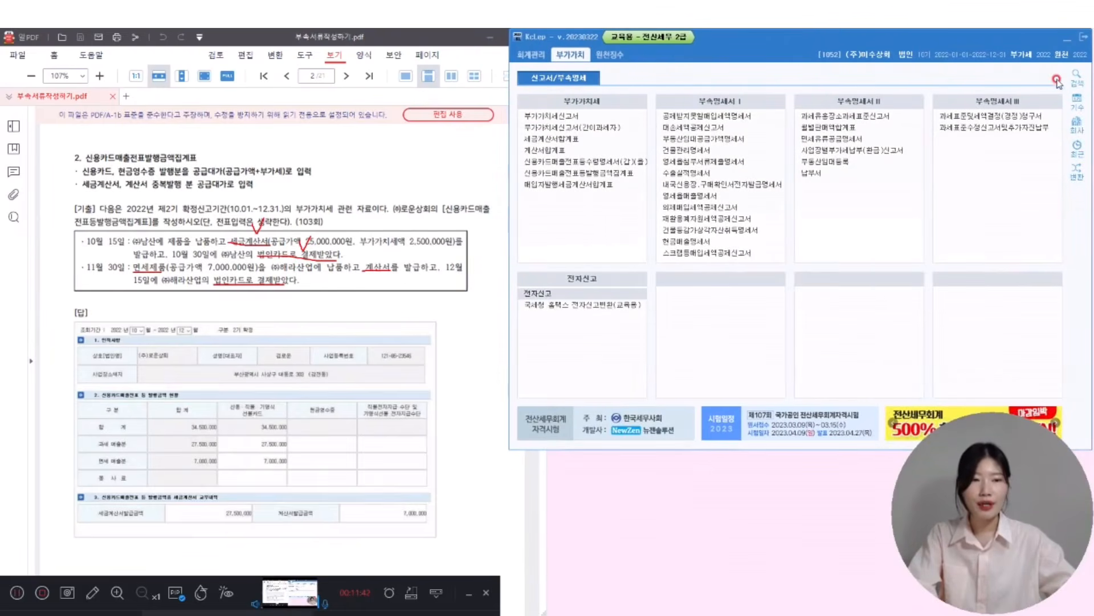
- Switch to company 1032 (주)로운상회 by searching its code
{"action": "left_click", "coordinate": [1075, 126]}
{"action": "left_click", "coordinate": [798, 142]}
{"action": "type", "text": "103"}
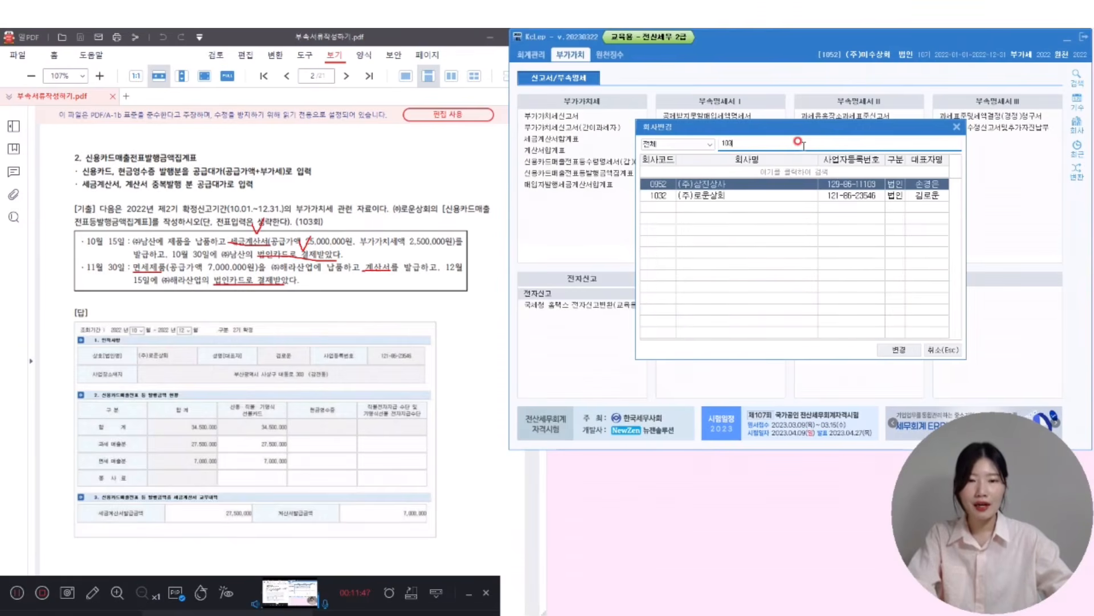
{"action": "type", "text": "2"}
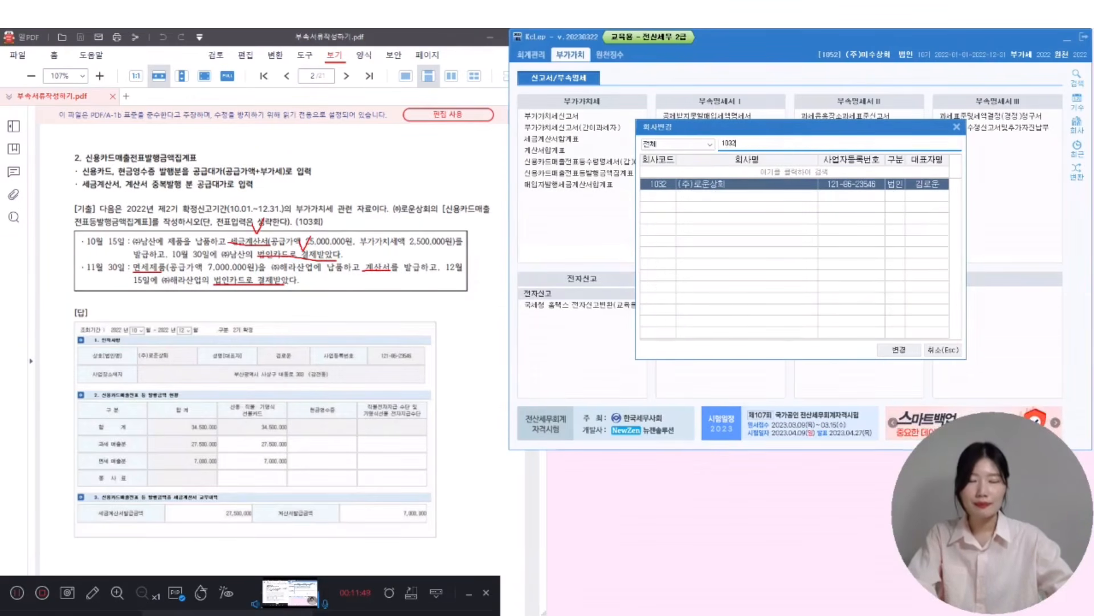
{"action": "key", "text": "Return"}
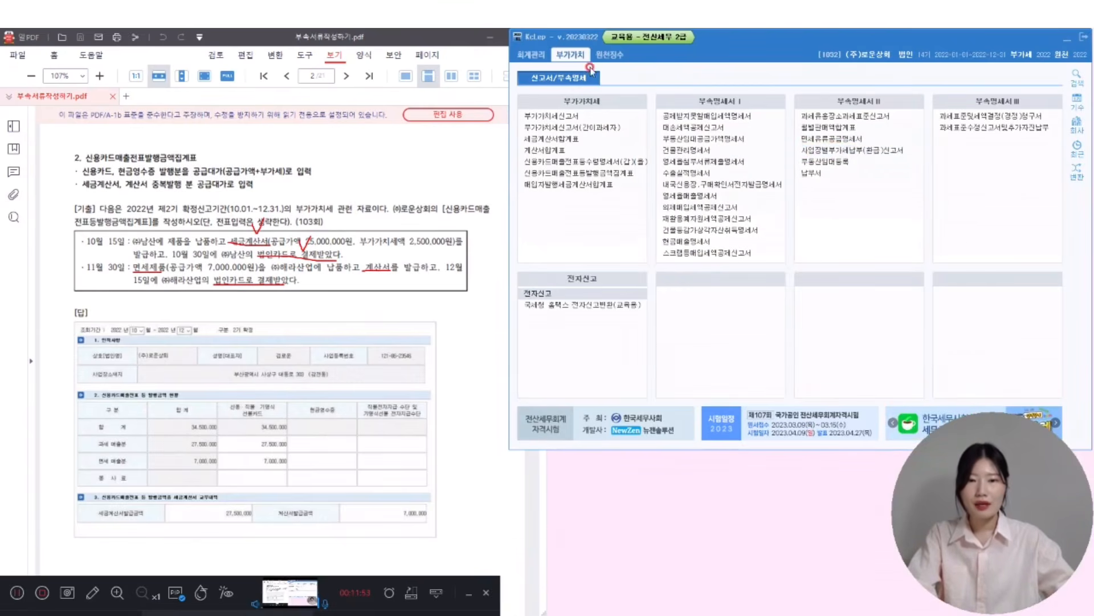
- Open the credit card sales slip summary for October–December 2022 and load the saved data
{"action": "double_click", "coordinate": [574, 173]}
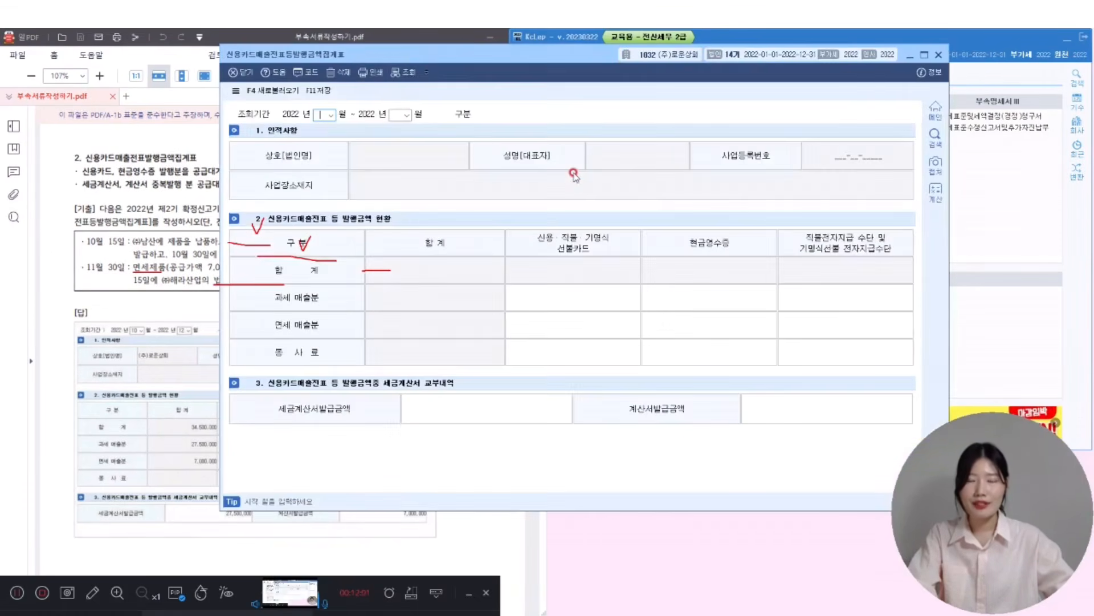
{"action": "left_click", "coordinate": [93, 593]}
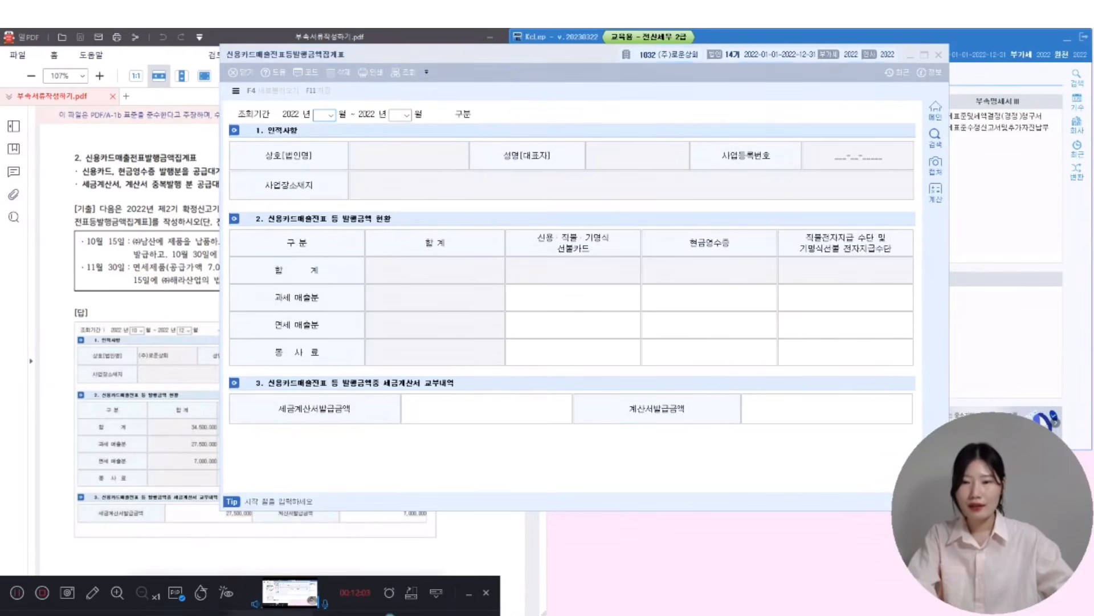
{"action": "left_click", "coordinate": [514, 56]}
{"action": "left_click_drag", "start_coordinate": [515, 56], "coordinate": [690, 40]}
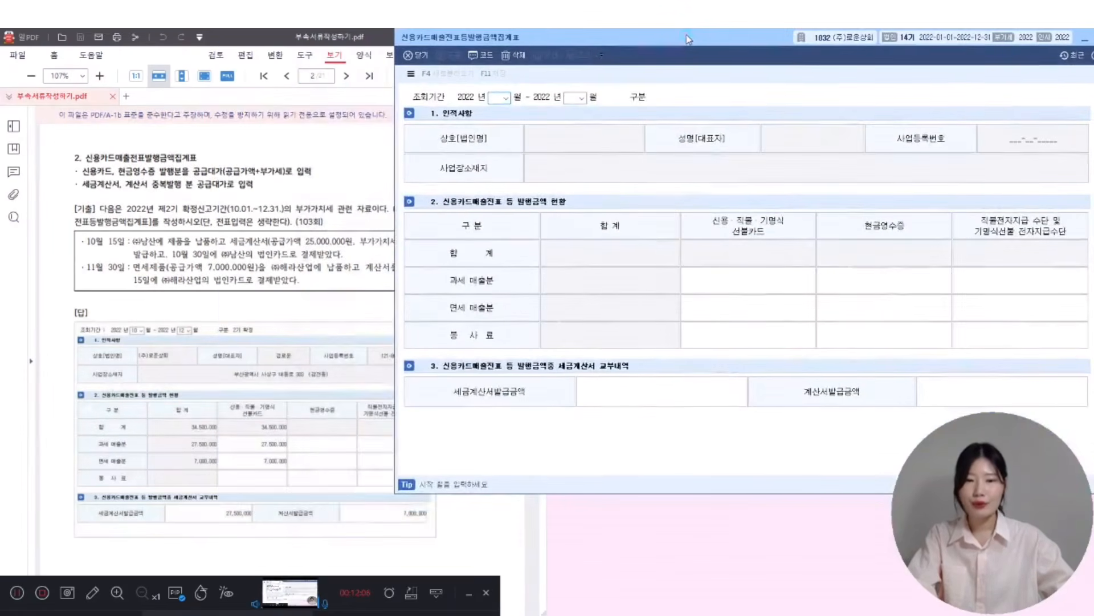
{"action": "left_click", "coordinate": [490, 105]}
{"action": "type", "text": "10"}
{"action": "key", "text": "Return"}
{"action": "type", "text": "12"}
{"action": "key", "text": "Return"}
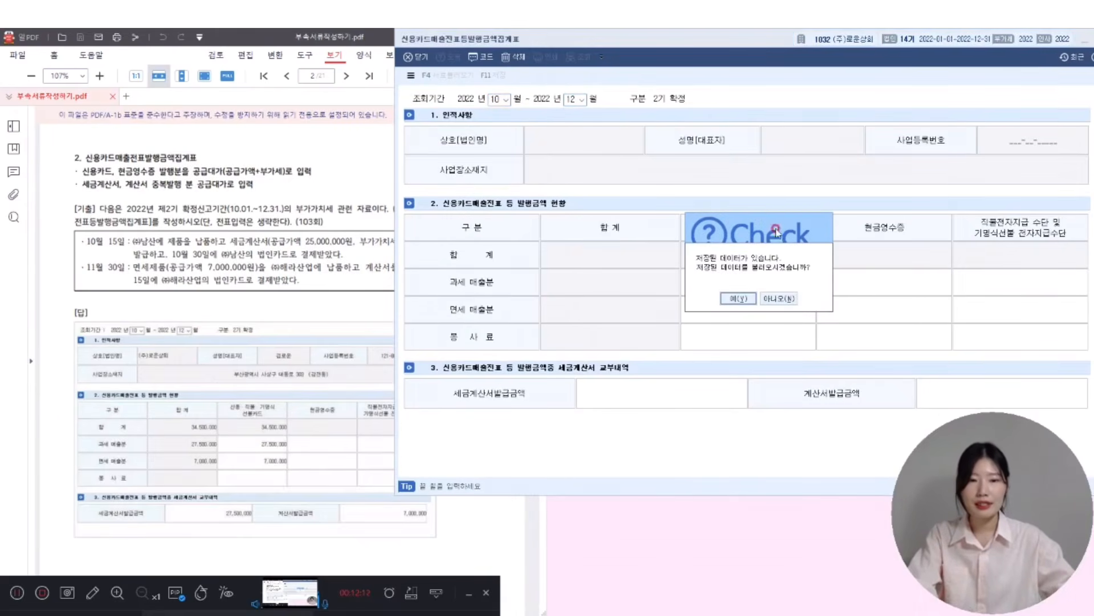
{"action": "left_click", "coordinate": [777, 298]}
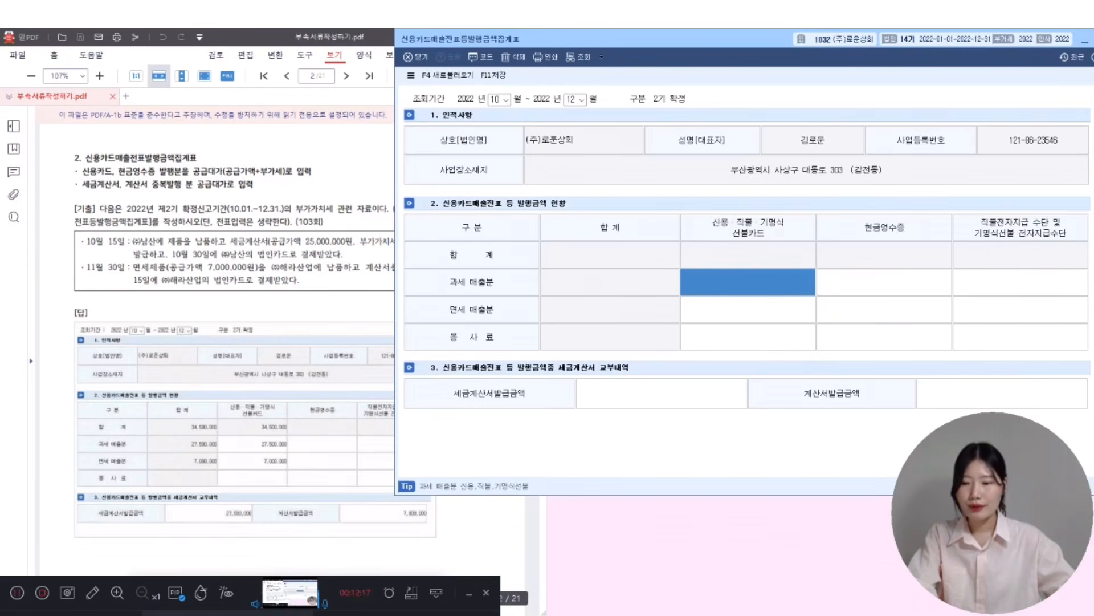
{"action": "left_click", "coordinate": [93, 593]}
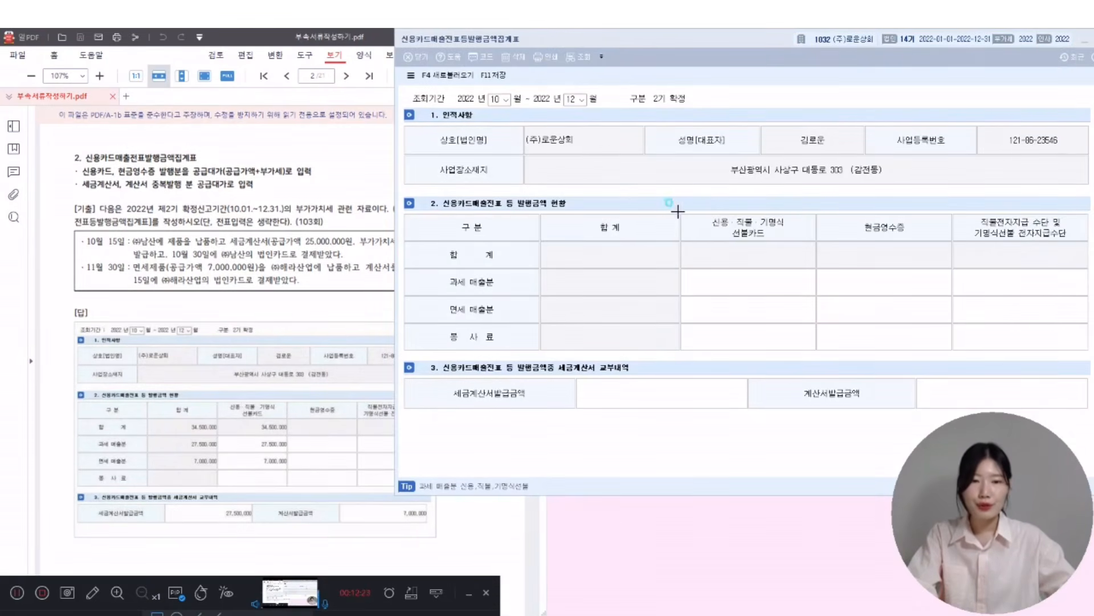
{"action": "mouse_move", "coordinate": [678, 212]}
{"action": "left_mouse_down"}
{"action": "mouse_move", "coordinate": [801, 238]}
{"action": "mouse_move", "coordinate": [816, 268]}
{"action": "left_mouse_up"}
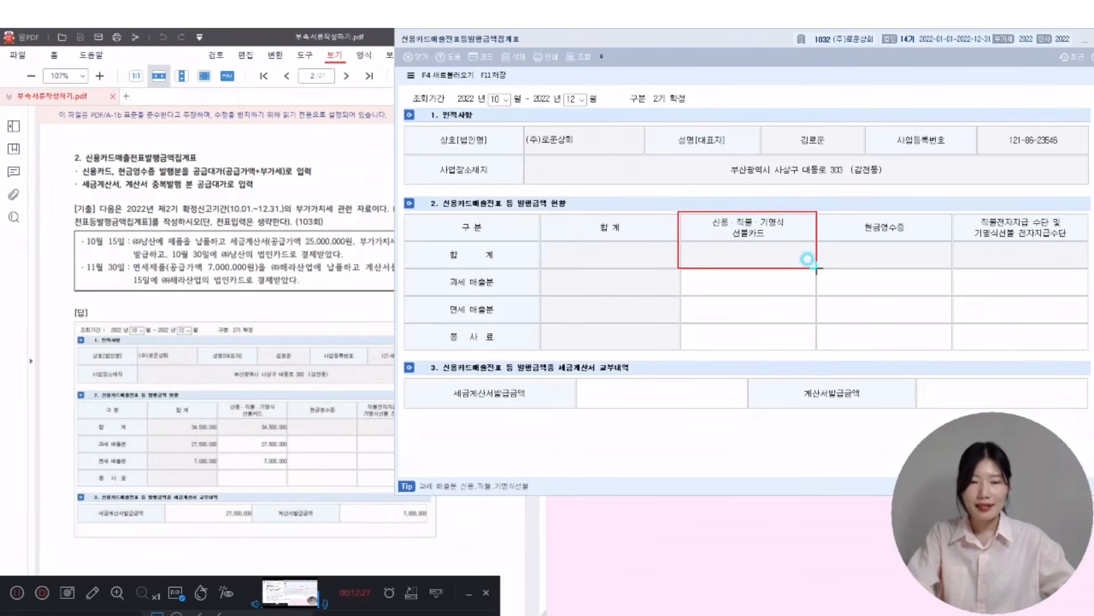
{"action": "left_click_drag", "start_coordinate": [817, 273], "coordinate": [821, 326]}
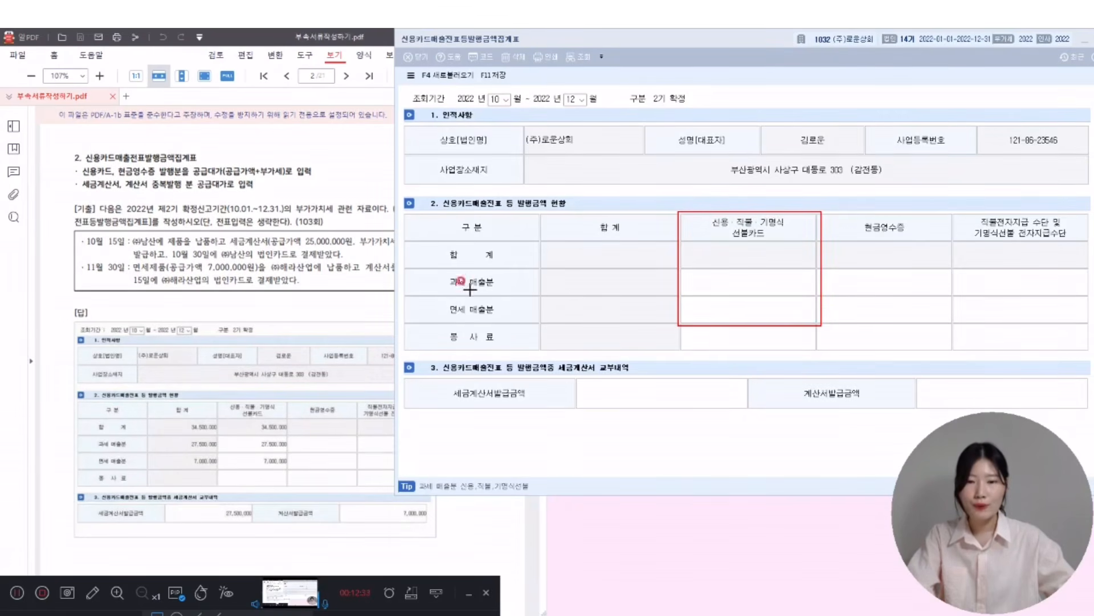
{"action": "mouse_move", "coordinate": [407, 268]}
{"action": "left_mouse_down"}
{"action": "mouse_move", "coordinate": [691, 276]}
{"action": "mouse_move", "coordinate": [820, 293]}
{"action": "left_mouse_up"}
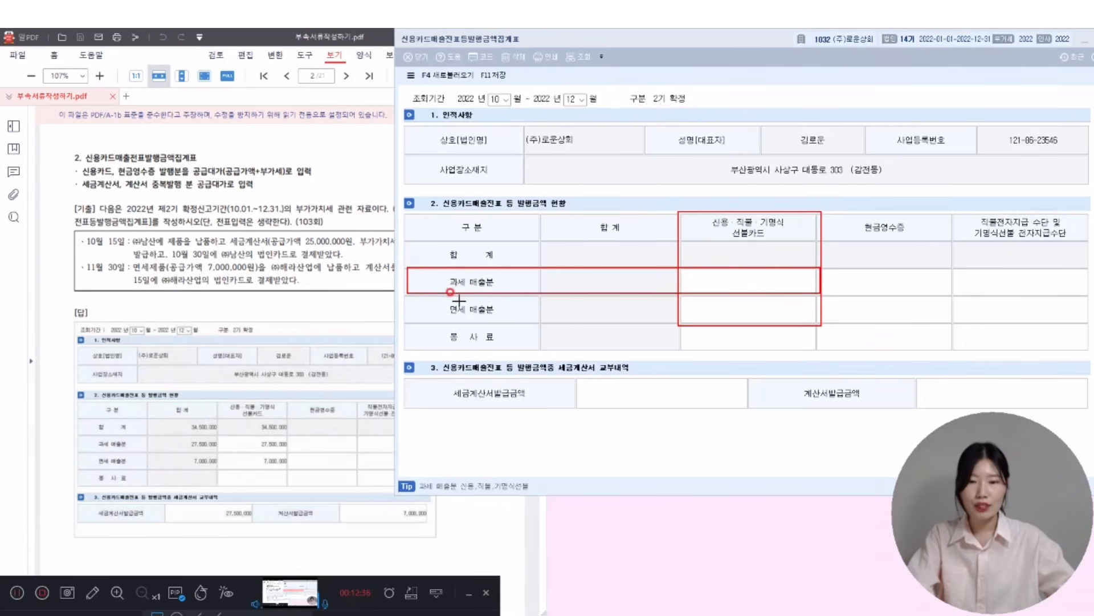
{"action": "mouse_move", "coordinate": [408, 295]}
{"action": "left_mouse_down"}
{"action": "mouse_move", "coordinate": [511, 308]}
{"action": "mouse_move", "coordinate": [796, 308]}
{"action": "mouse_move", "coordinate": [820, 325]}
{"action": "left_mouse_up"}
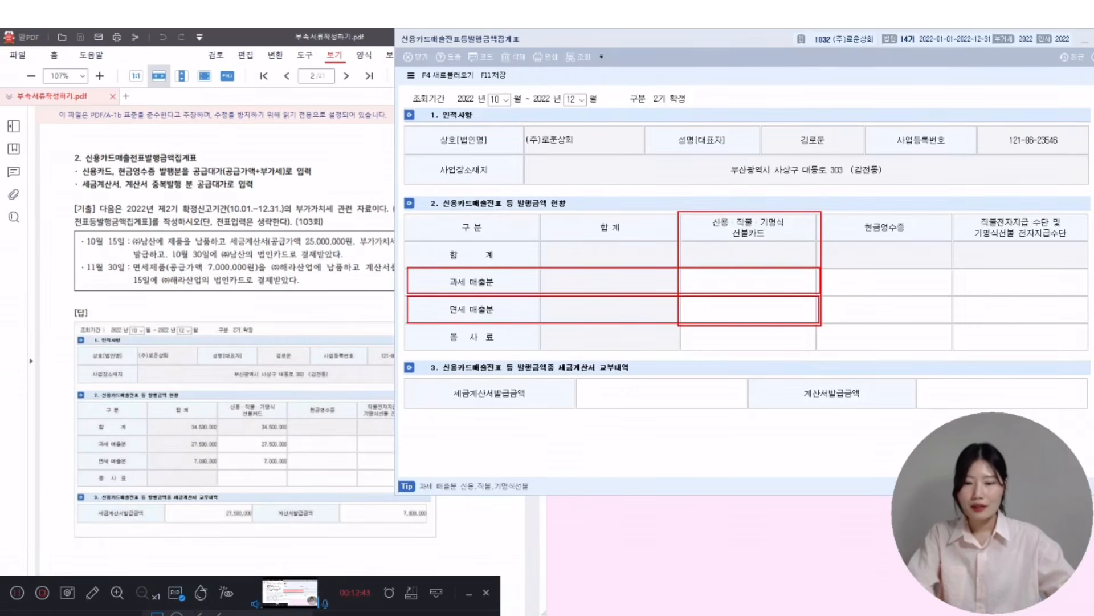
{"action": "left_click", "coordinate": [301, 614]}
{"action": "left_click_drag", "start_coordinate": [814, 213], "coordinate": [953, 321]}
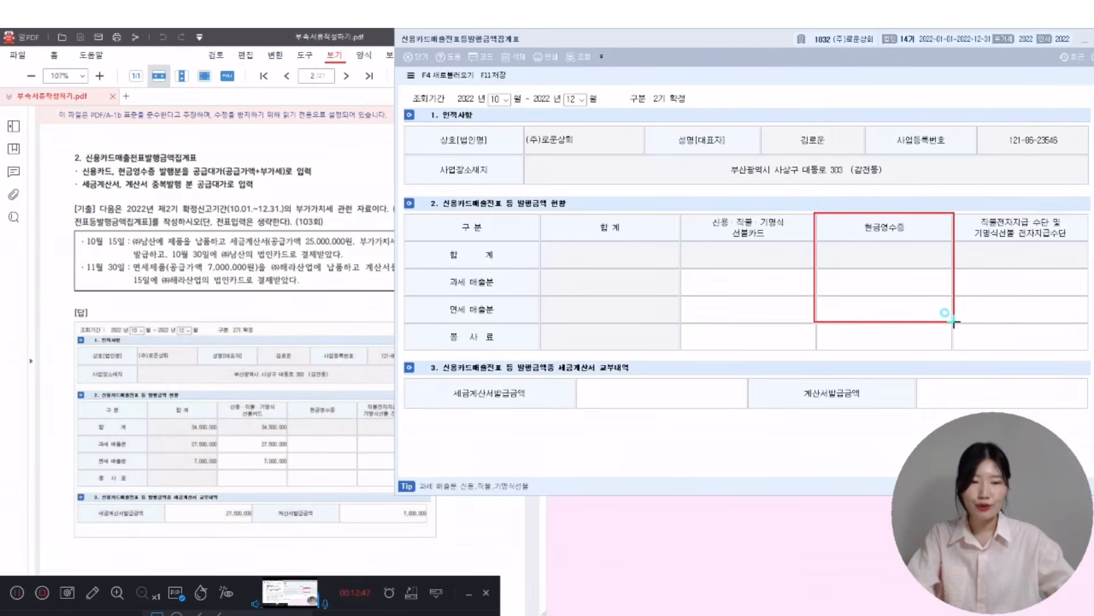
{"action": "left_click_drag", "start_coordinate": [402, 268], "coordinate": [955, 295]}
{"action": "left_click_drag", "start_coordinate": [403, 295], "coordinate": [955, 323]}
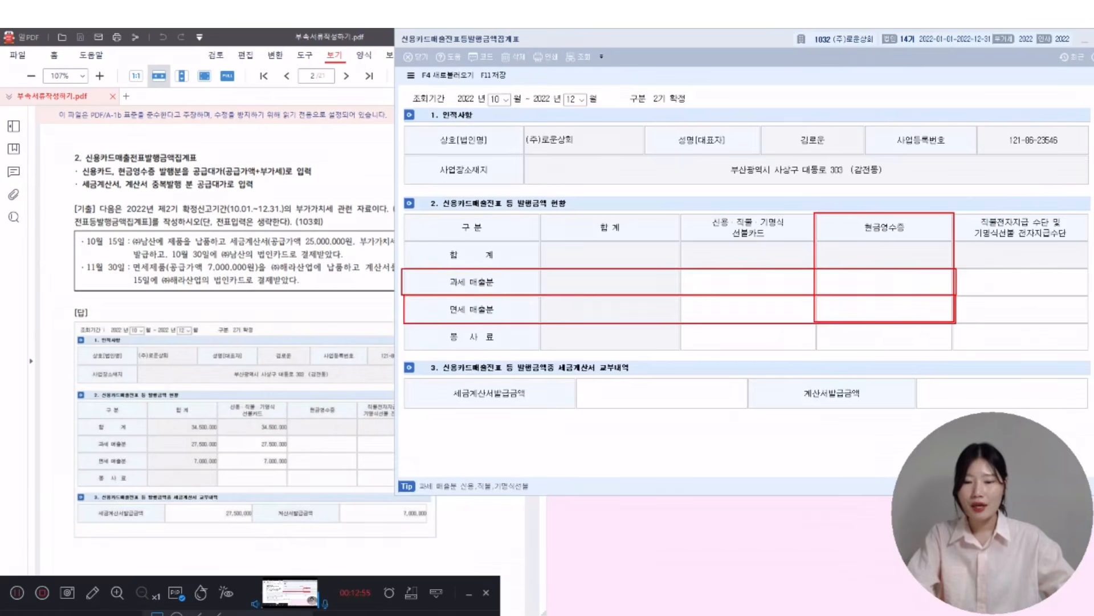
{"action": "left_click", "coordinate": [299, 613]}
{"action": "left_click_drag", "start_coordinate": [682, 211], "coordinate": [956, 243]}
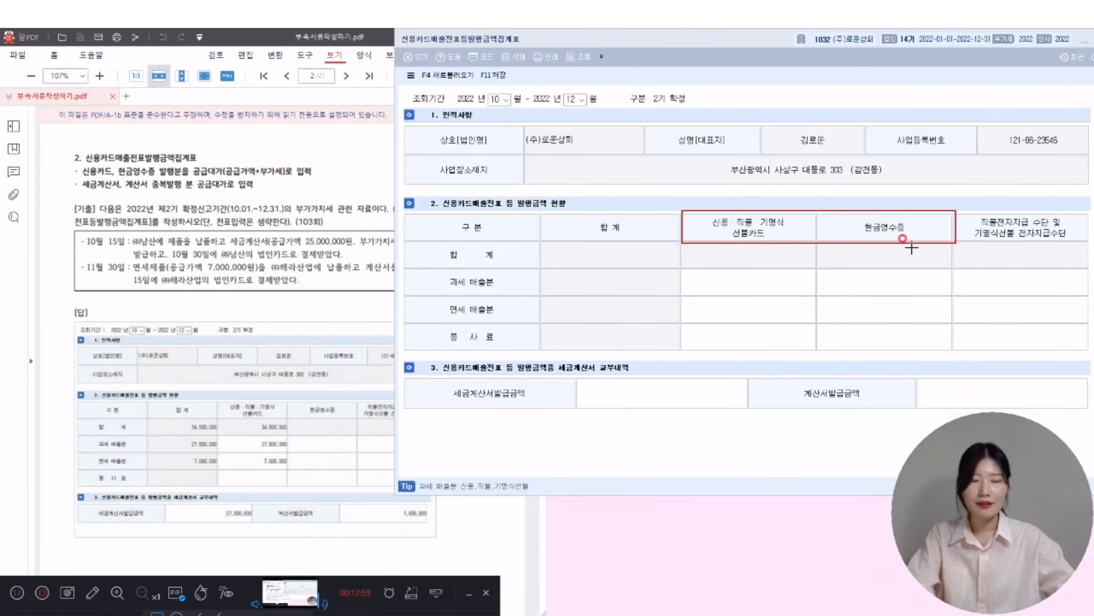
{"action": "mouse_move", "coordinate": [404, 378]}
{"action": "left_mouse_down"}
{"action": "mouse_move", "coordinate": [764, 380]}
{"action": "mouse_move", "coordinate": [754, 413]}
{"action": "mouse_move", "coordinate": [1090, 401]}
{"action": "left_mouse_up"}
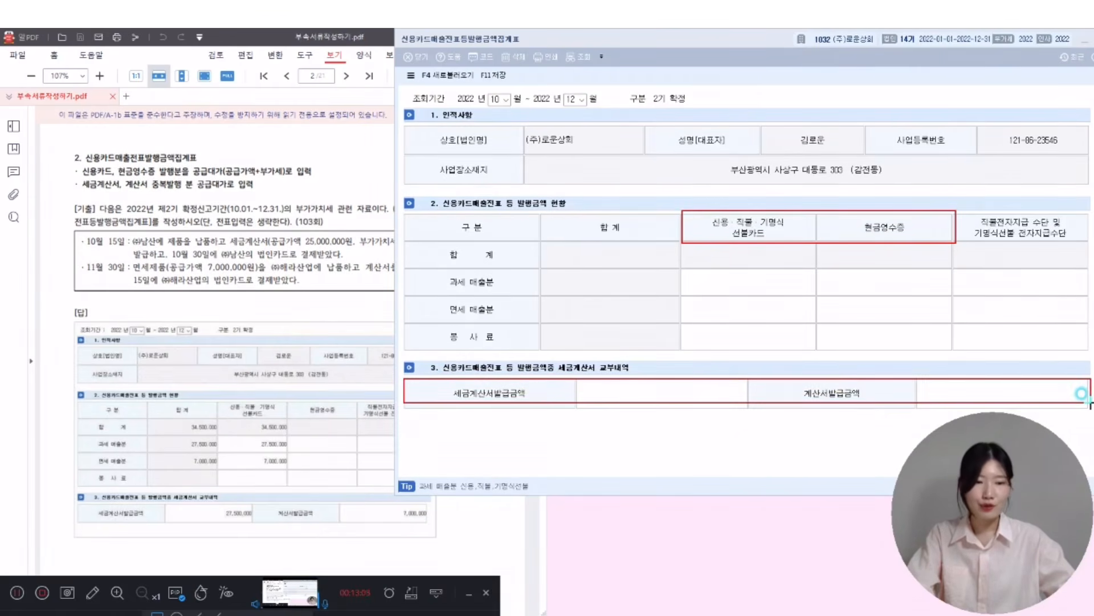
{"action": "left_click_drag", "start_coordinate": [1089, 402], "coordinate": [1090, 408]}
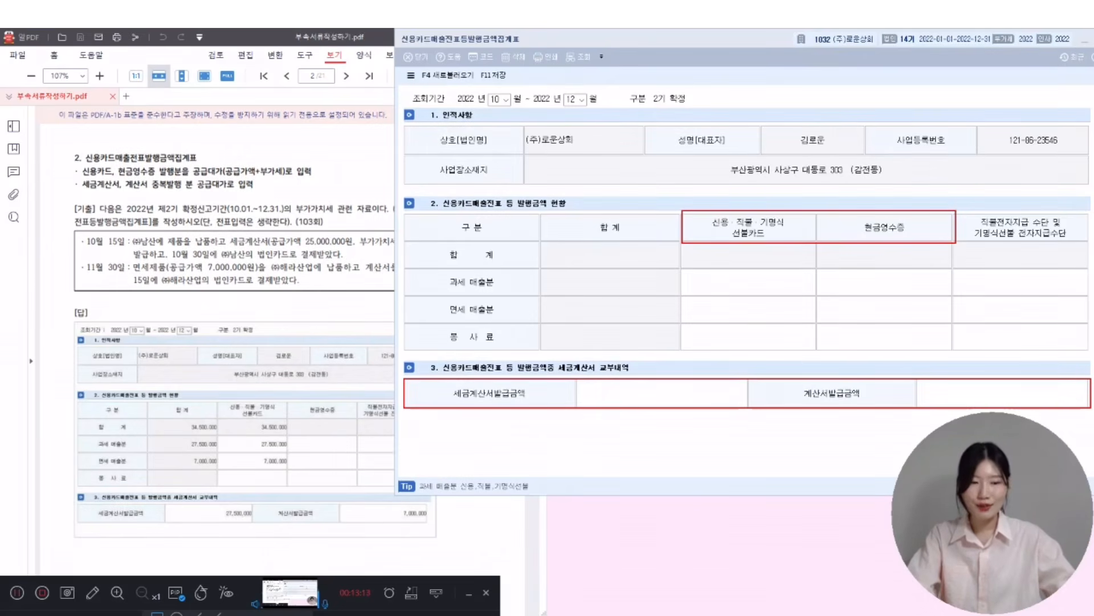
{"action": "left_click", "coordinate": [274, 614]}
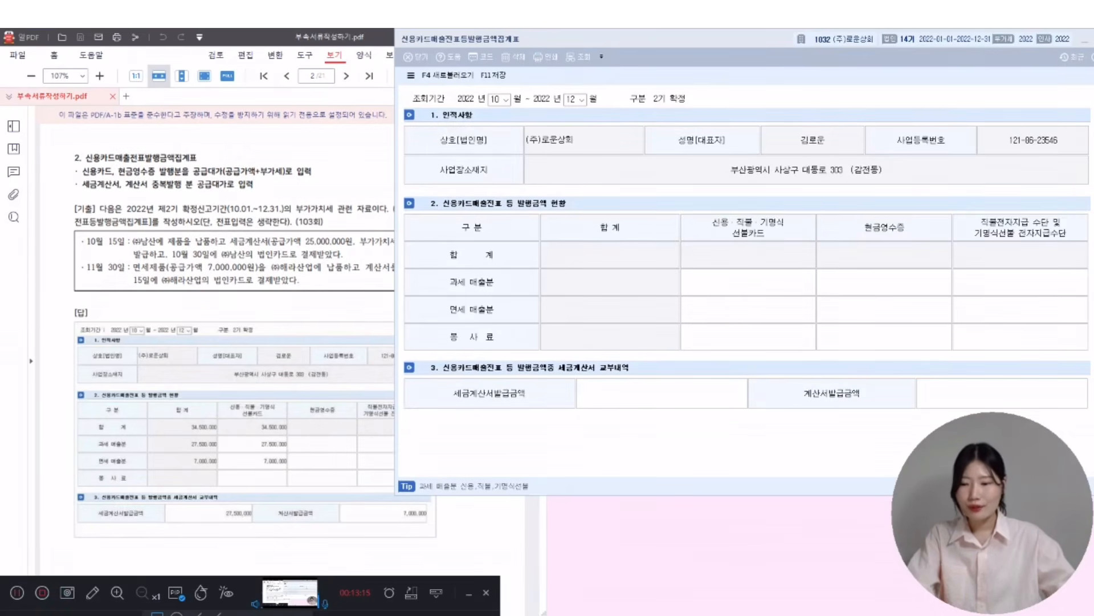
- Enter 27,500,000 as taxable card sales and as the tax invoice issued amount
{"action": "left_click", "coordinate": [746, 279]}
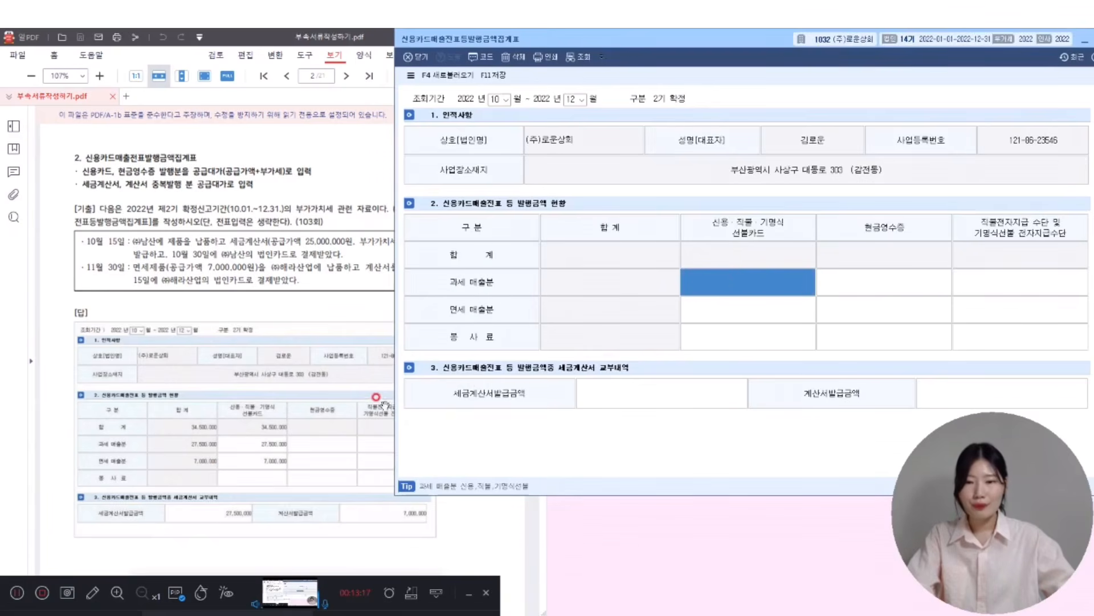
{"action": "left_click", "coordinate": [279, 239]}
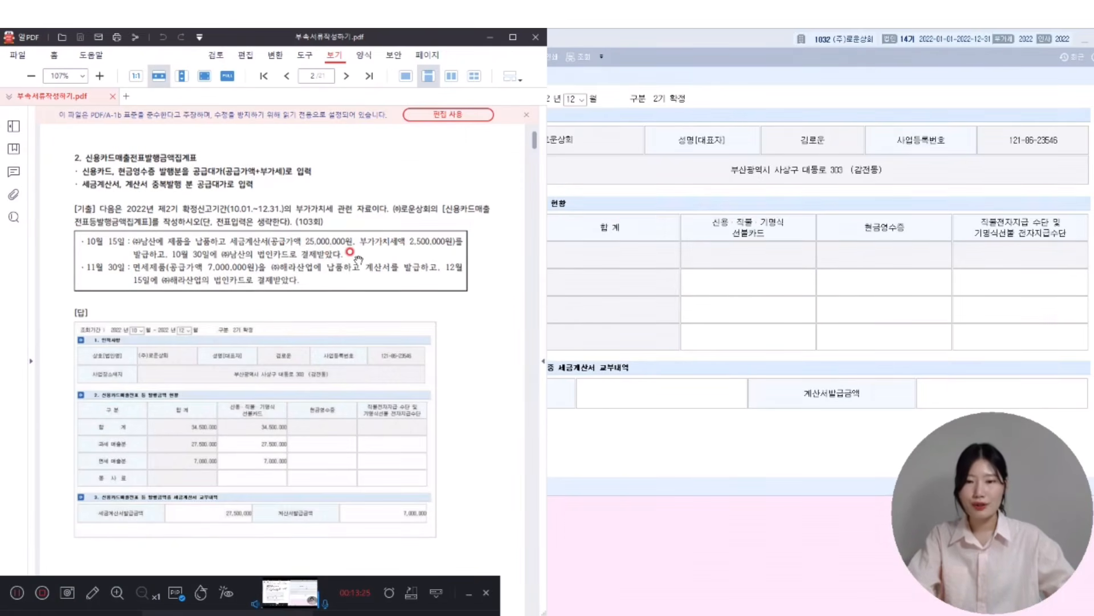
{"action": "left_click", "coordinate": [746, 277]}
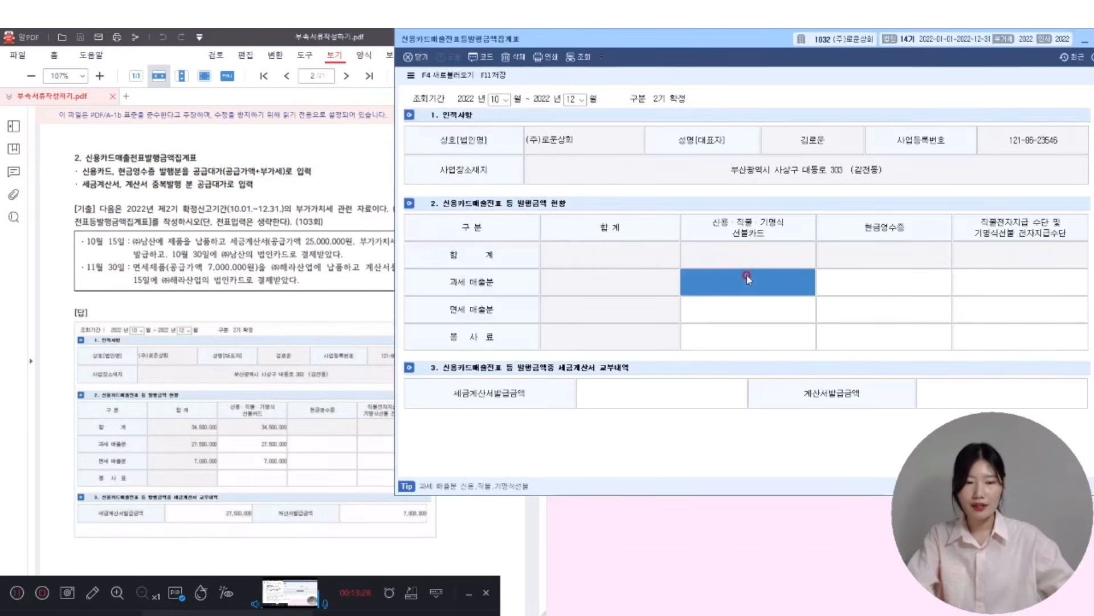
{"action": "type", "text": "27,"}
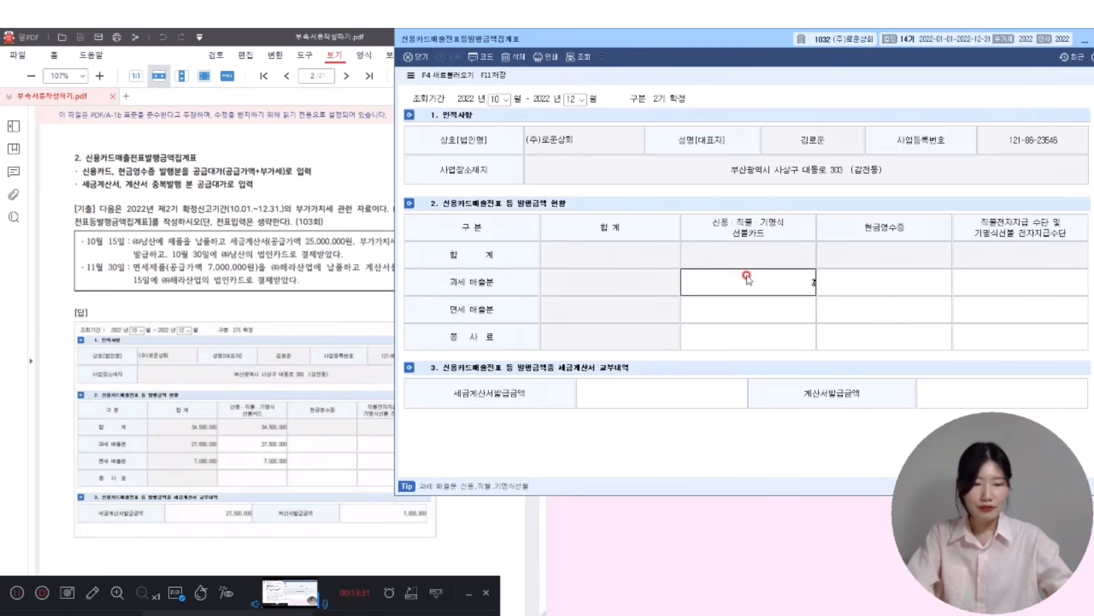
{"action": "type", "text": "500,000"}
{"action": "key", "text": "Return"}
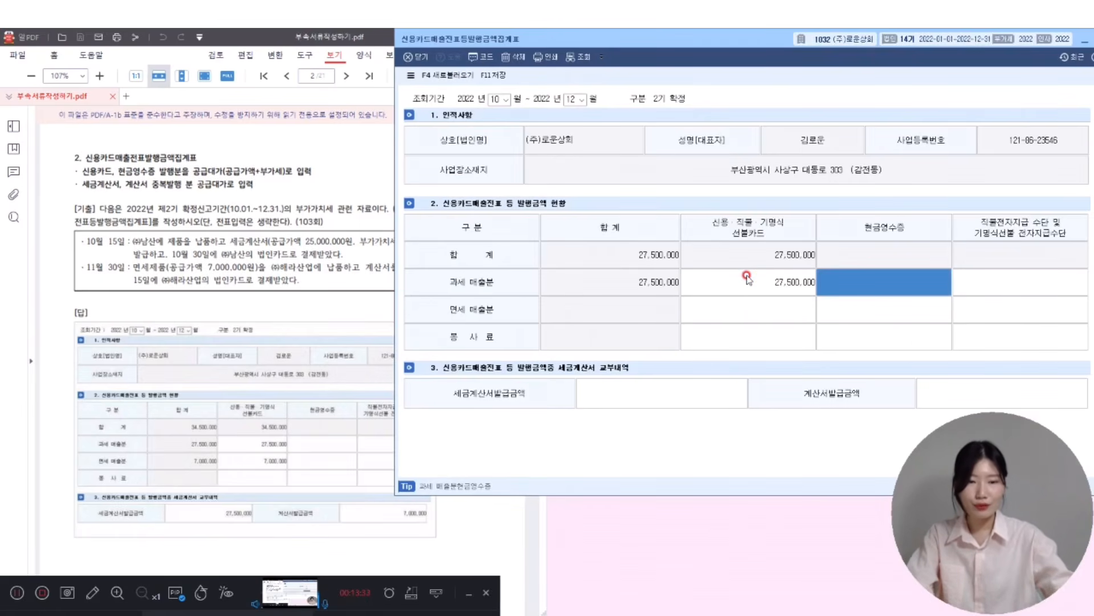
{"action": "left_click", "coordinate": [748, 278]}
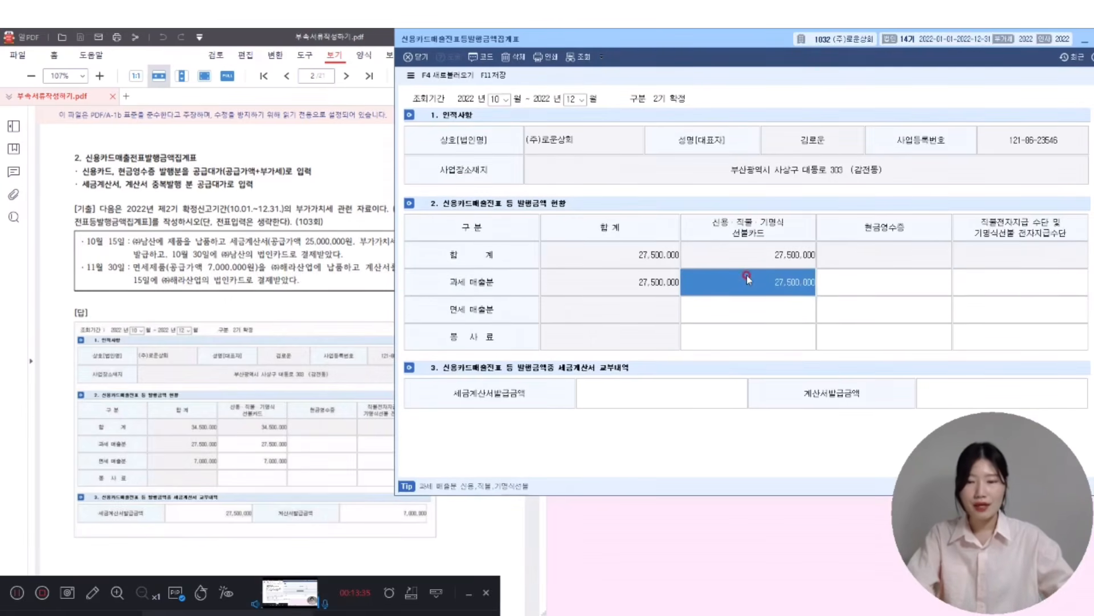
{"action": "left_click", "coordinate": [601, 389]}
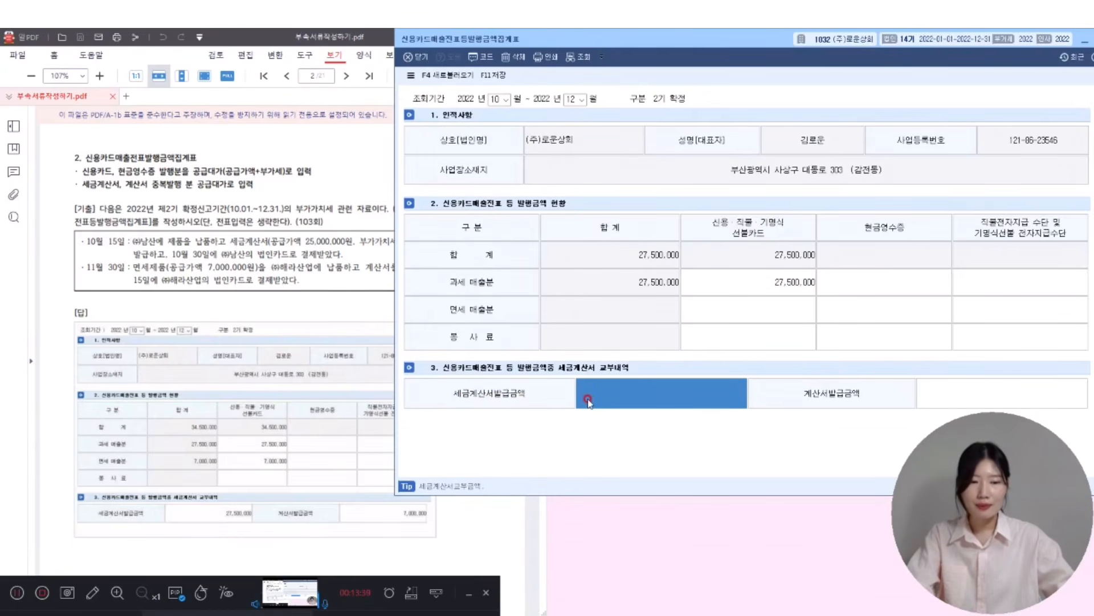
{"action": "type", "text": "27,500,000"}
{"action": "key", "text": "Return"}
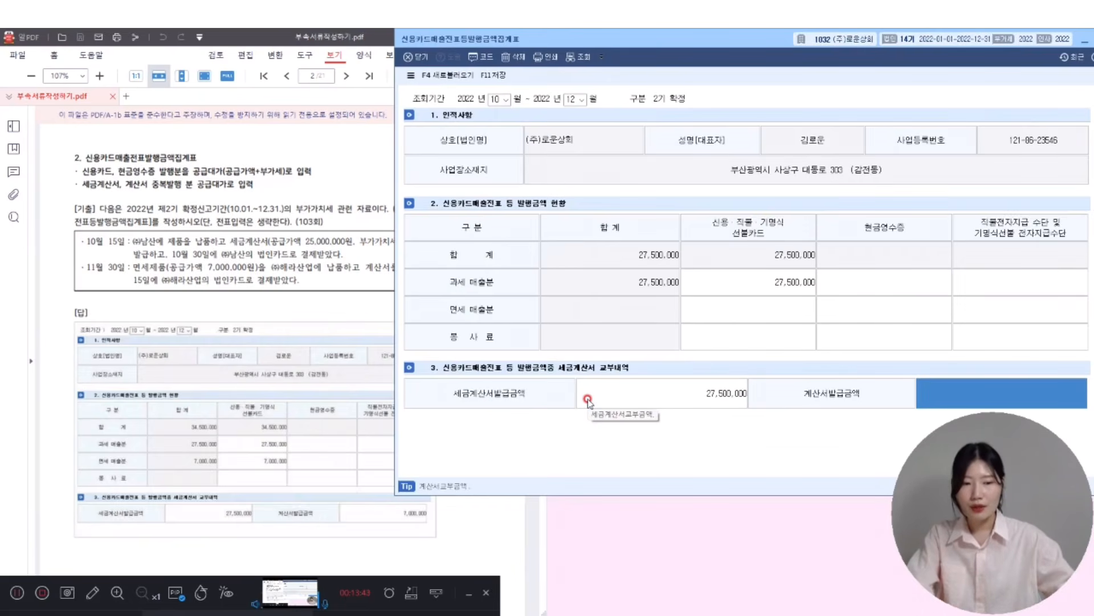
{"action": "left_click", "coordinate": [589, 399]}
- Enter 7,000,000 as tax-exempt card sales and as the invoice issued amount
{"action": "left_click", "coordinate": [148, 297]}
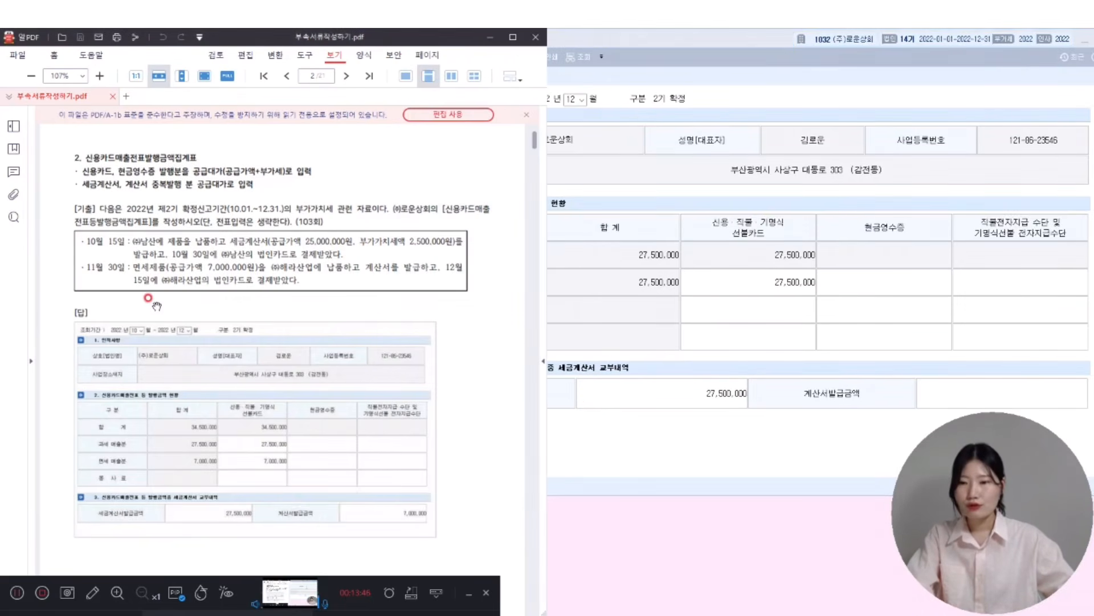
{"action": "scroll", "coordinate": [154, 304], "scroll_direction": "up", "scroll_amount": 1}
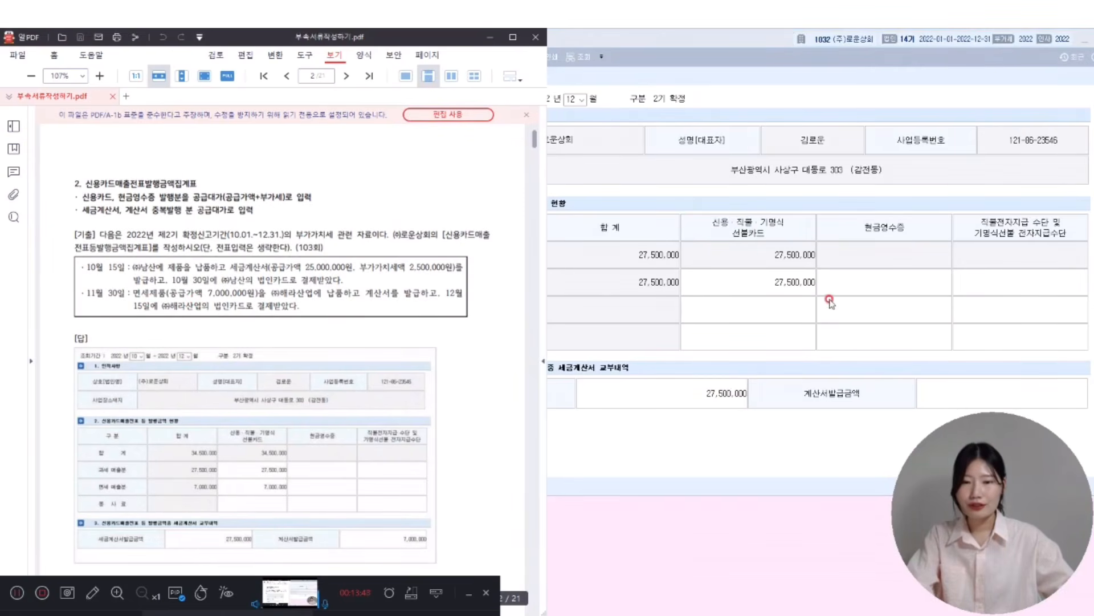
{"action": "left_click", "coordinate": [782, 305]}
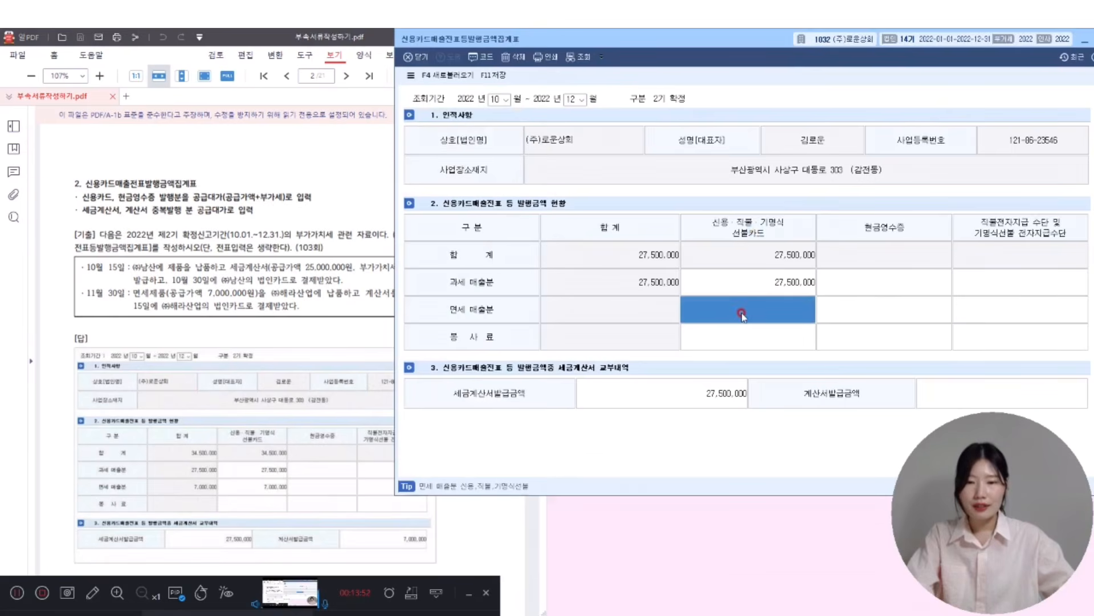
{"action": "type", "text": "7000000"}
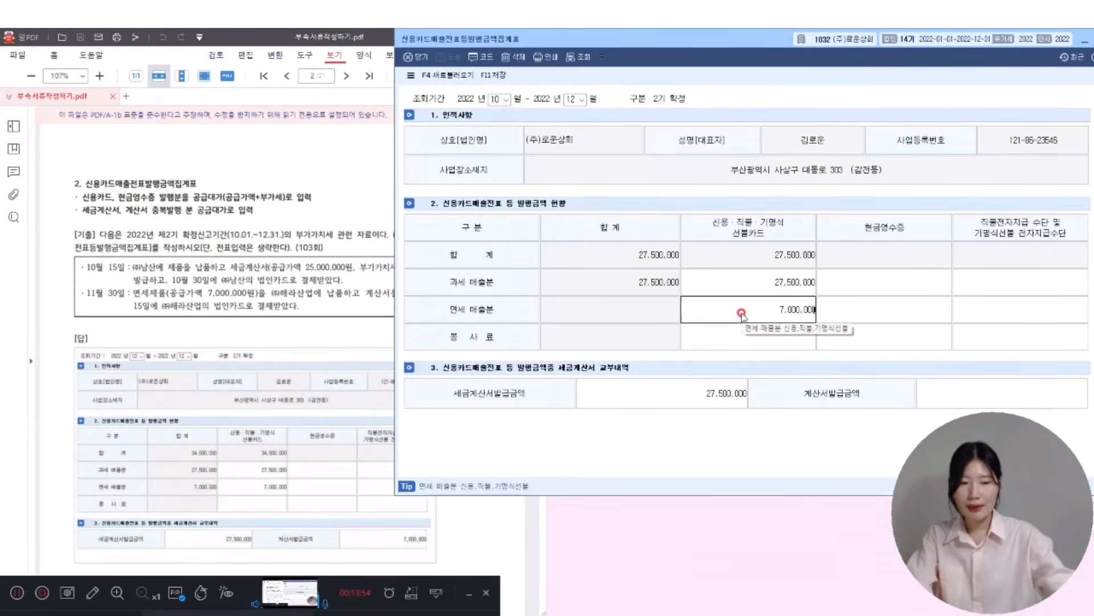
{"action": "key", "text": "Return"}
{"action": "left_click", "coordinate": [960, 388]}
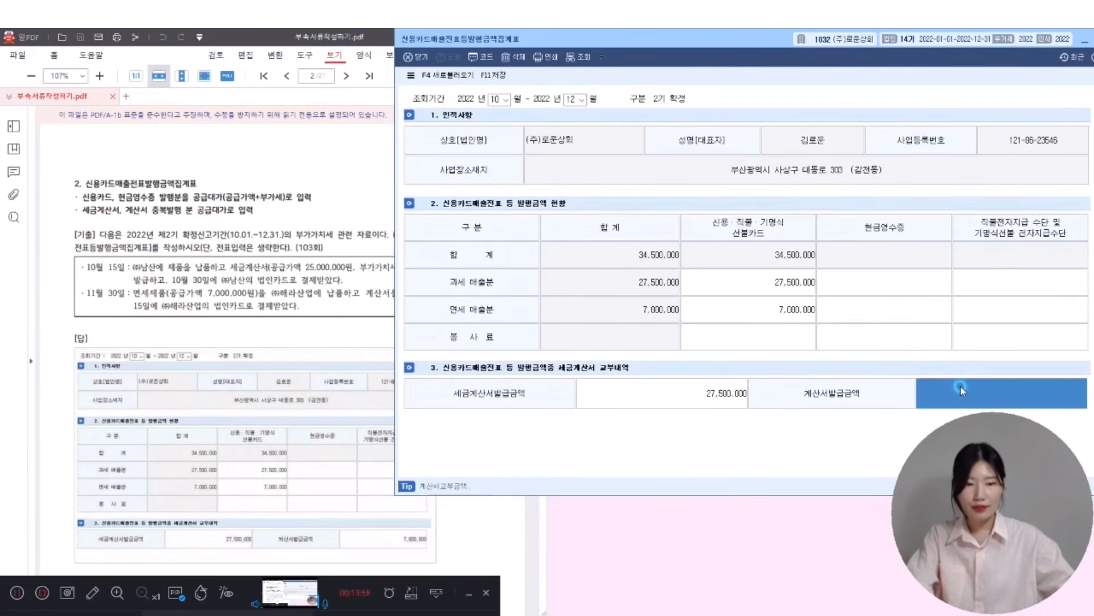
{"action": "type", "text": "7000000"}
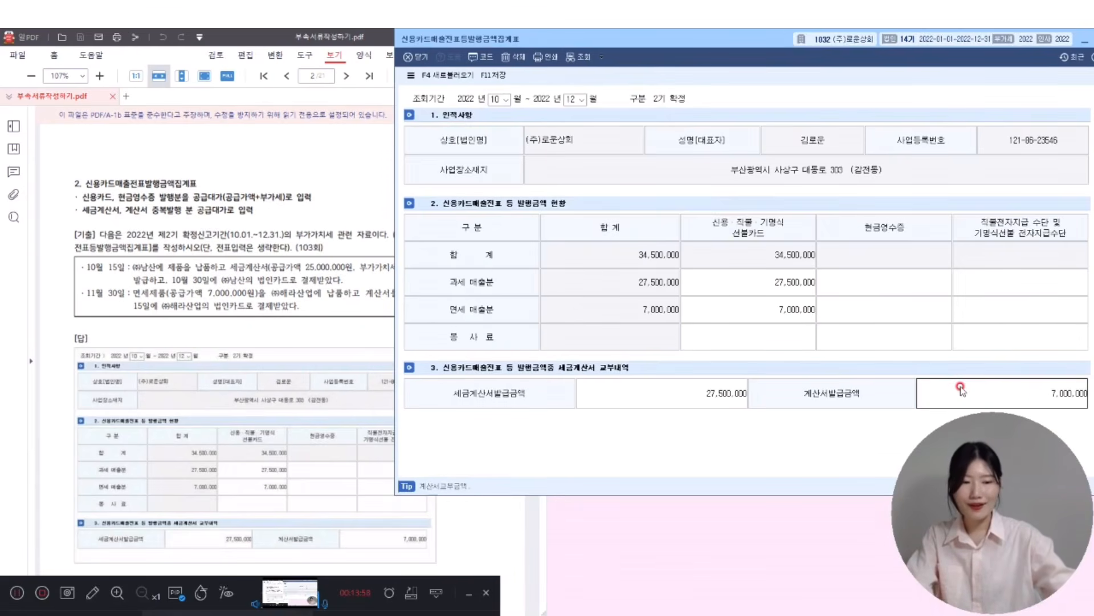
{"action": "key", "text": "Return"}
{"action": "left_click", "coordinate": [960, 388]}
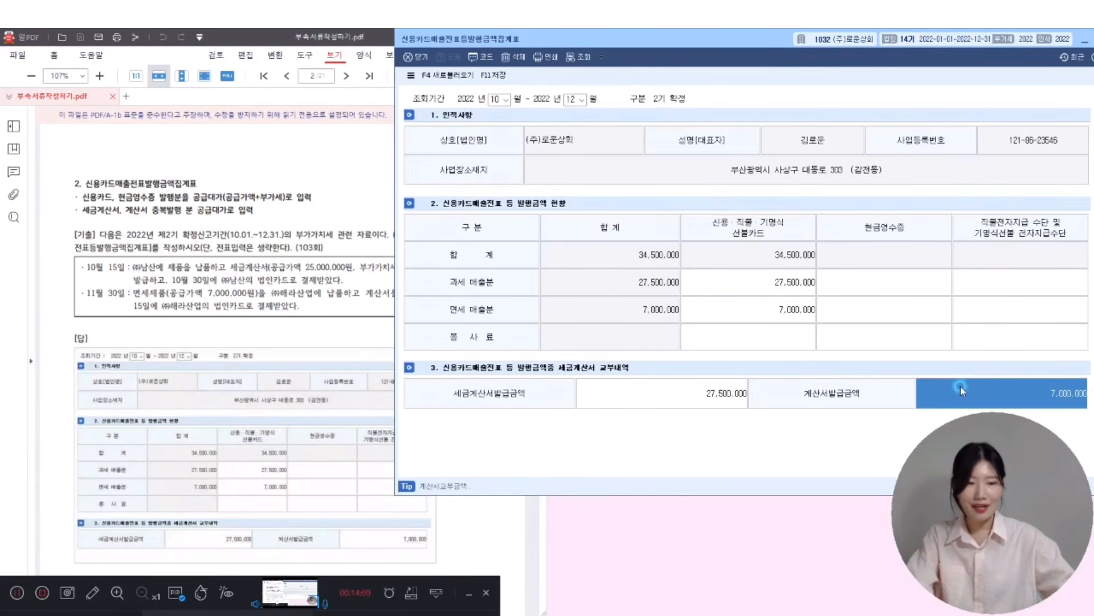
- Save the credit card sales summary with F11 and close the form
{"action": "left_click", "coordinate": [493, 76]}
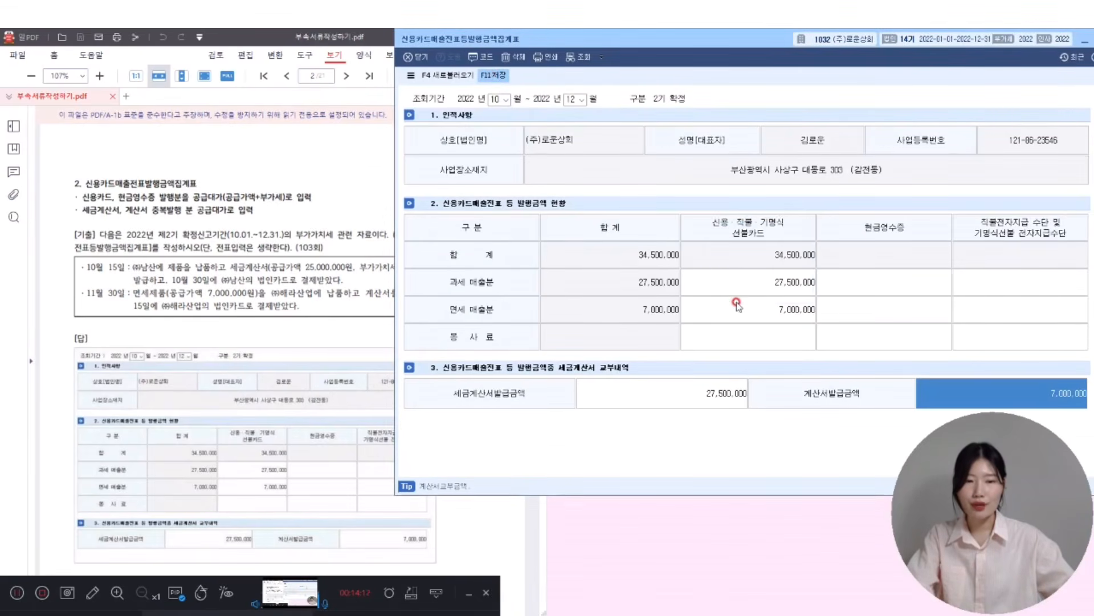
{"action": "mouse_move", "coordinate": [773, 42]}
{"action": "left_mouse_down"}
{"action": "mouse_move", "coordinate": [733, 38]}
{"action": "mouse_move", "coordinate": [758, 43]}
{"action": "left_mouse_up"}
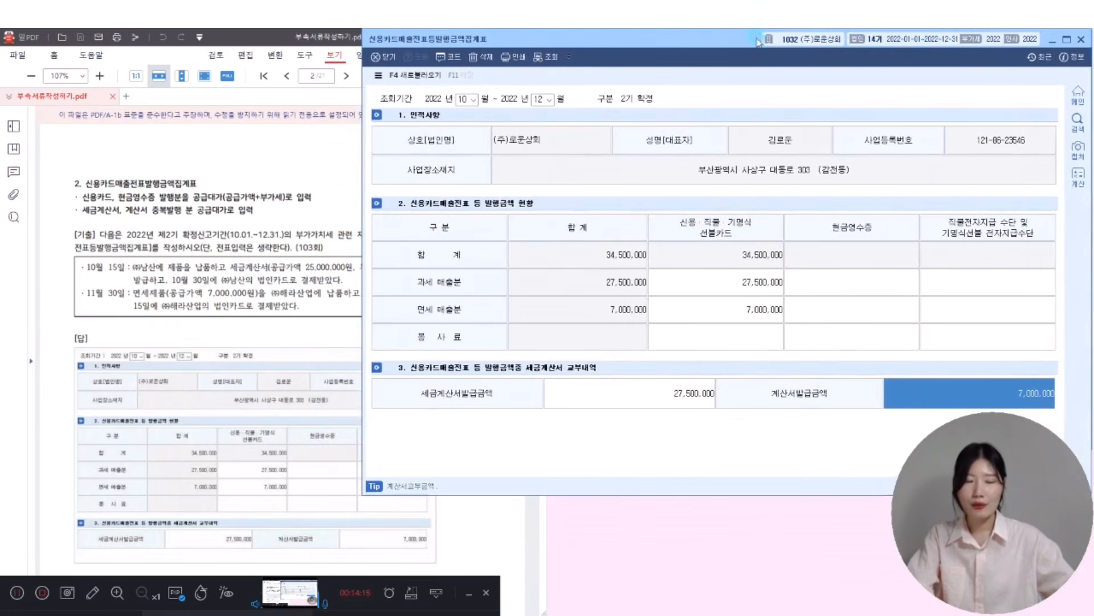
{"action": "left_click", "coordinate": [1082, 40]}
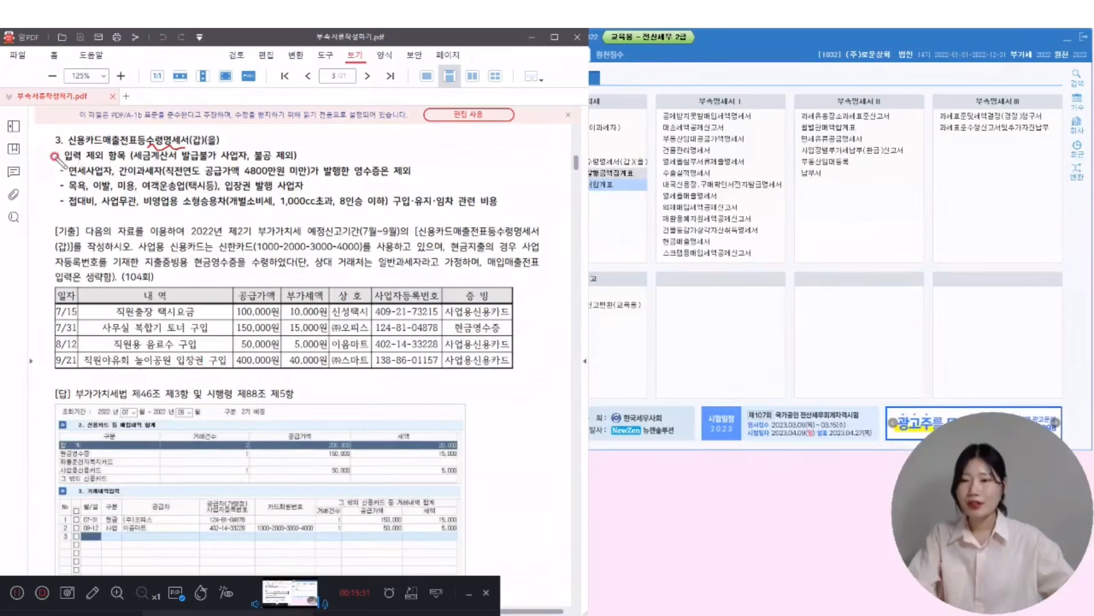
- Bracket the excluded-items list in red and underline 면세사업자, 공급가액 and 비영업용 소형승용차
{"action": "mouse_move", "coordinate": [57, 152]}
{"action": "left_mouse_down"}
{"action": "mouse_move", "coordinate": [49, 189]}
{"action": "mouse_move", "coordinate": [59, 201]}
{"action": "left_mouse_up"}
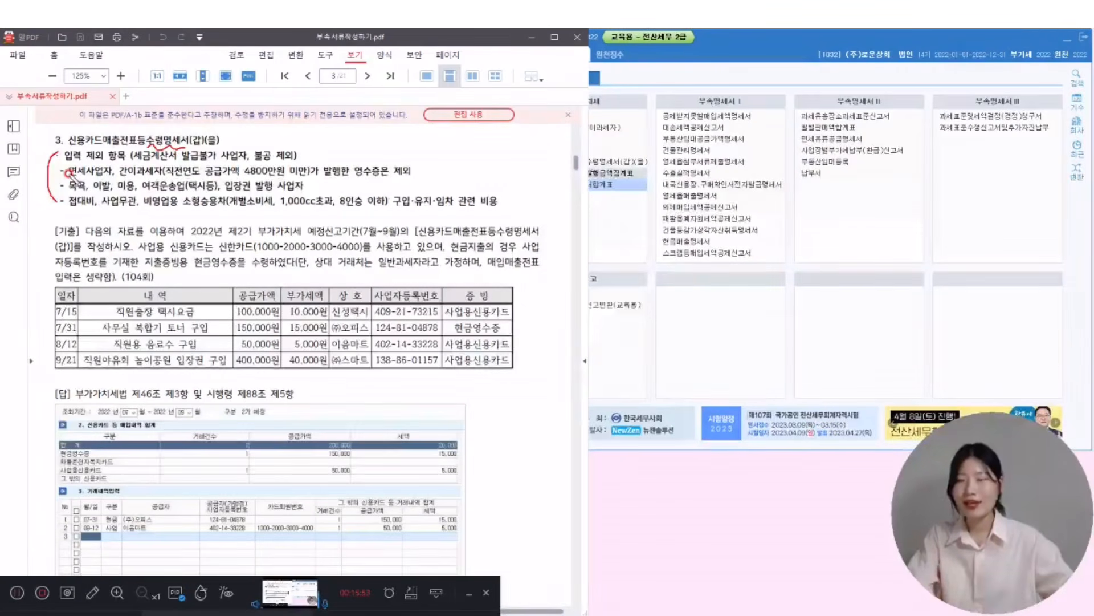
{"action": "left_click_drag", "start_coordinate": [64, 178], "coordinate": [162, 179]}
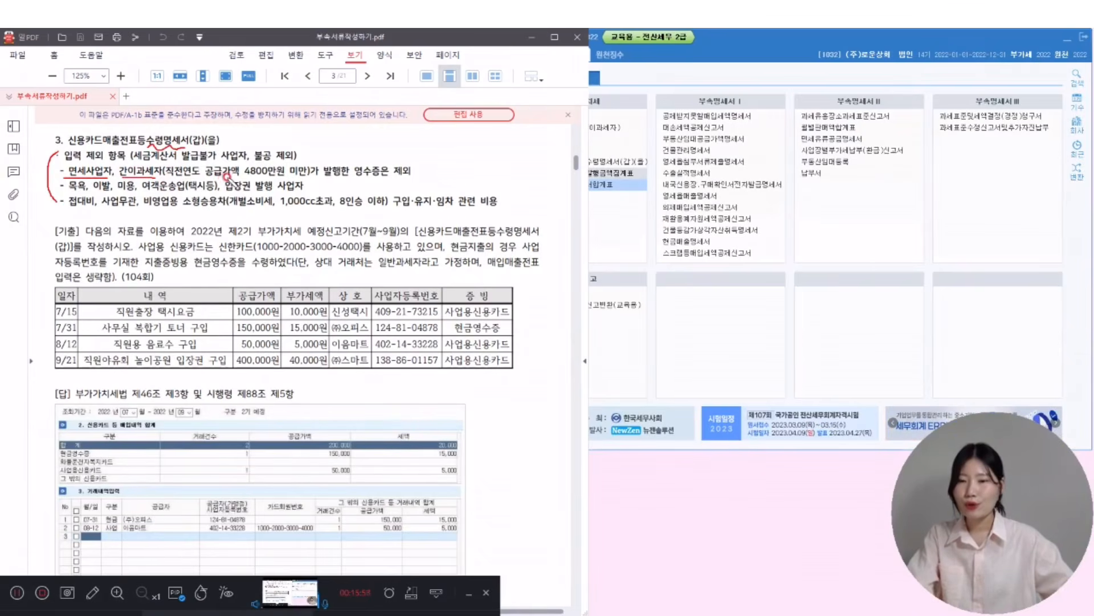
{"action": "left_click_drag", "start_coordinate": [226, 177], "coordinate": [240, 175]}
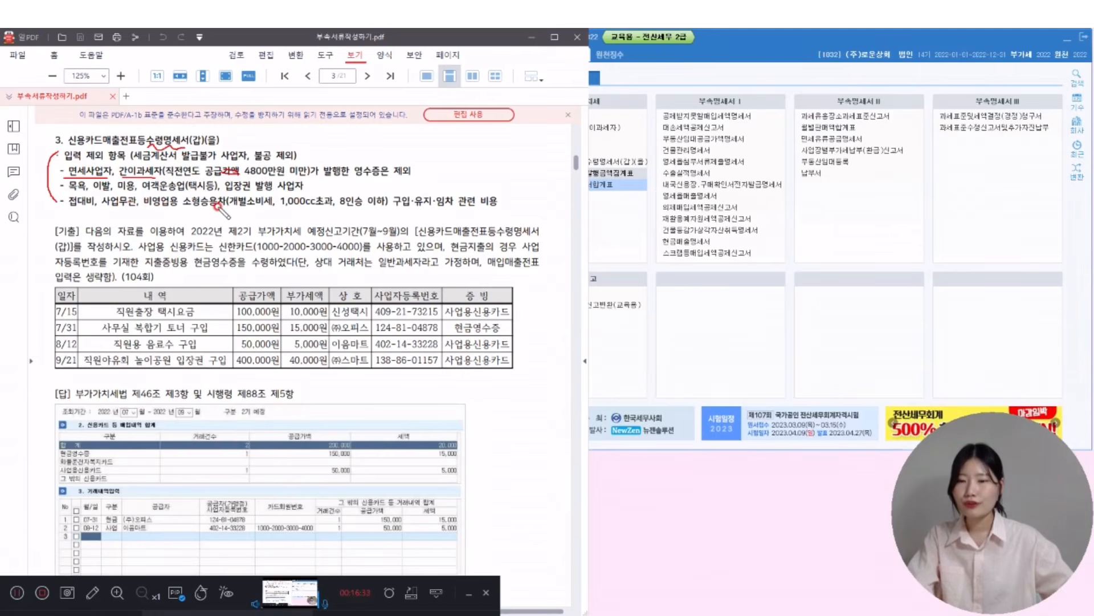
{"action": "left_click_drag", "start_coordinate": [144, 208], "coordinate": [379, 209]}
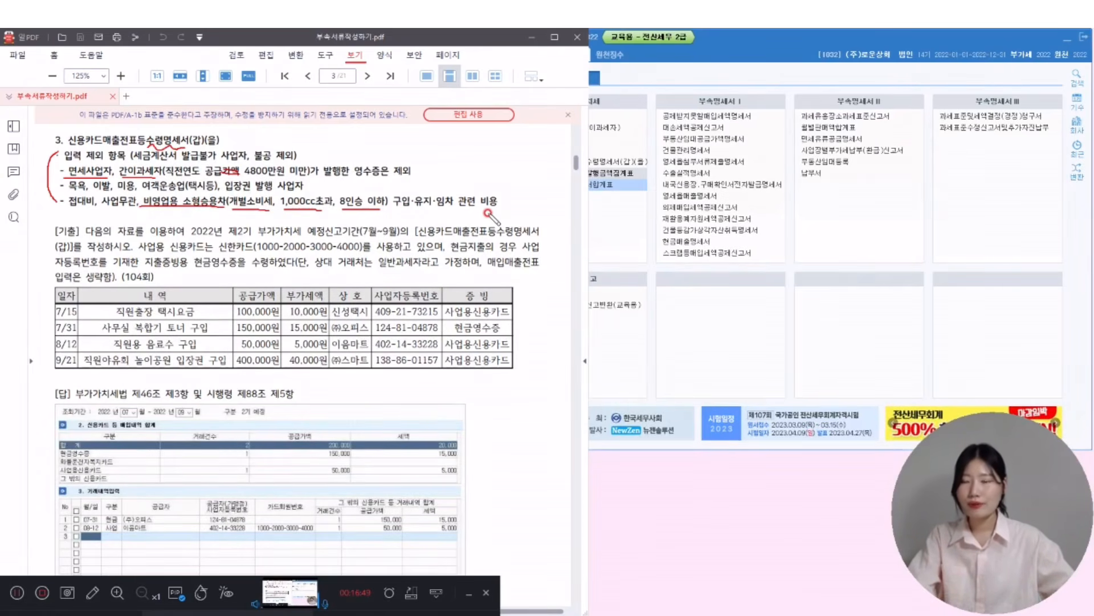
{"action": "left_click_drag", "start_coordinate": [507, 145], "coordinate": [504, 196]}
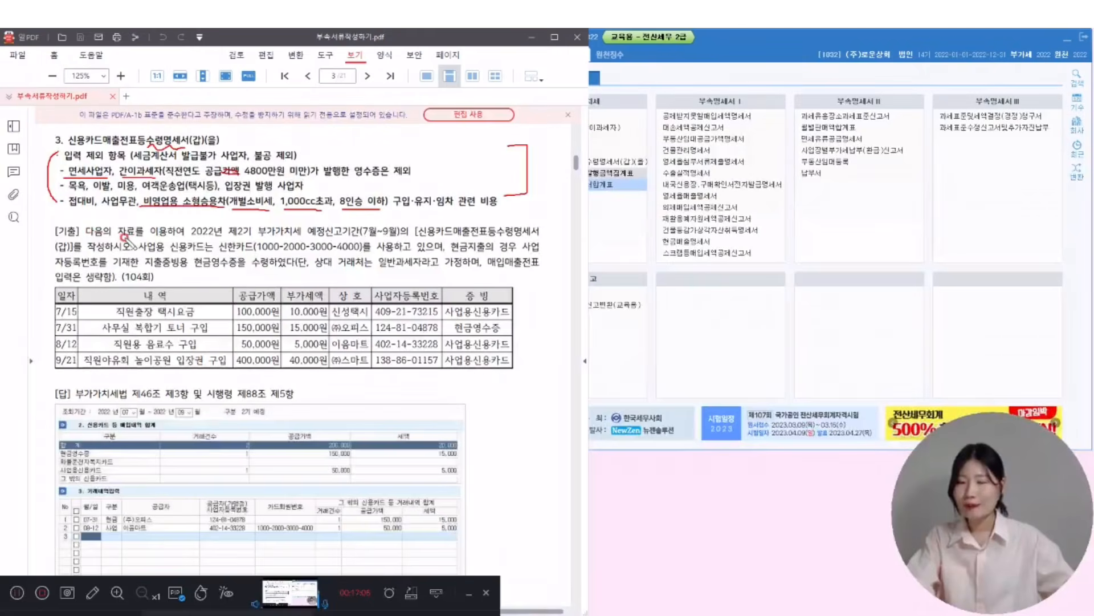
- Underline 예정신고기간(7월~9월), 사업용 and 일반과세자라고 in the question and mark the table headers
{"action": "left_click_drag", "start_coordinate": [306, 239], "coordinate": [395, 240]}
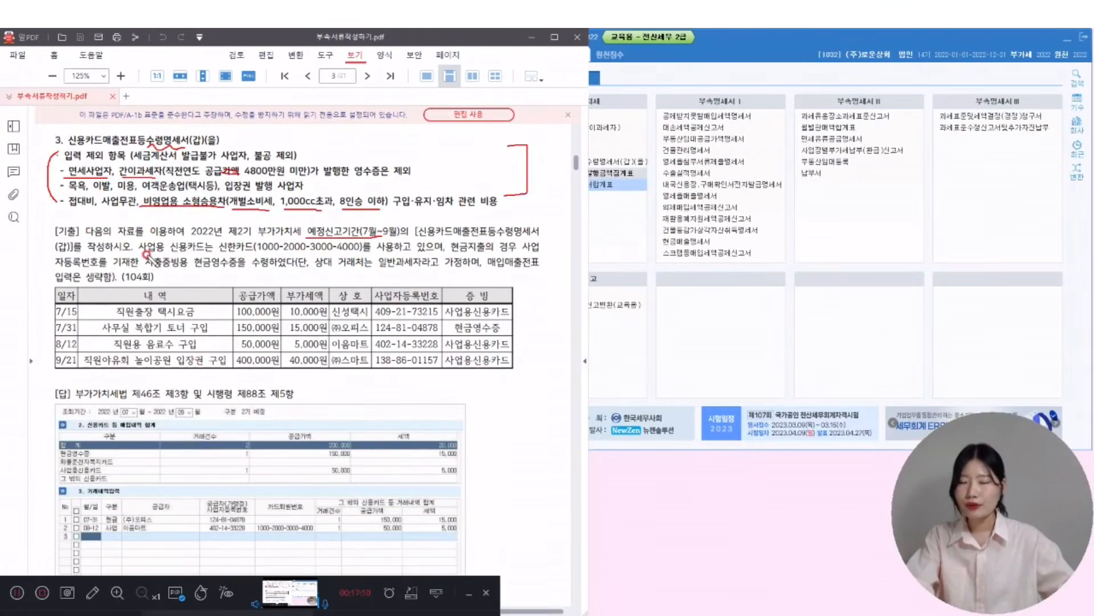
{"action": "mouse_move", "coordinate": [168, 253]}
{"action": "left_mouse_down"}
{"action": "mouse_move", "coordinate": [140, 239]}
{"action": "mouse_move", "coordinate": [367, 252]}
{"action": "left_mouse_up"}
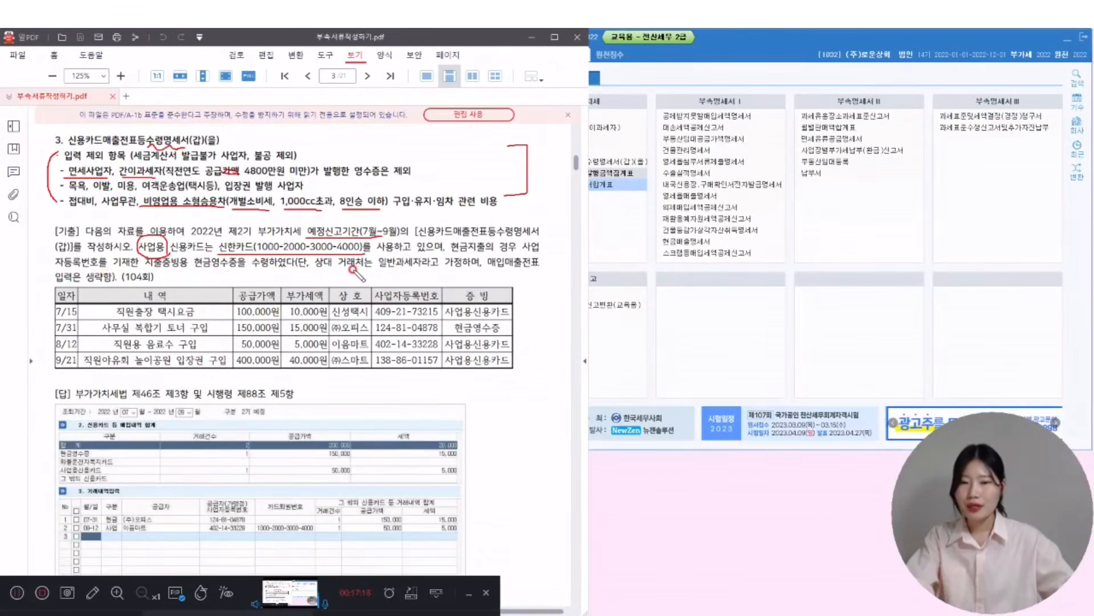
{"action": "left_click_drag", "start_coordinate": [377, 266], "coordinate": [436, 266]}
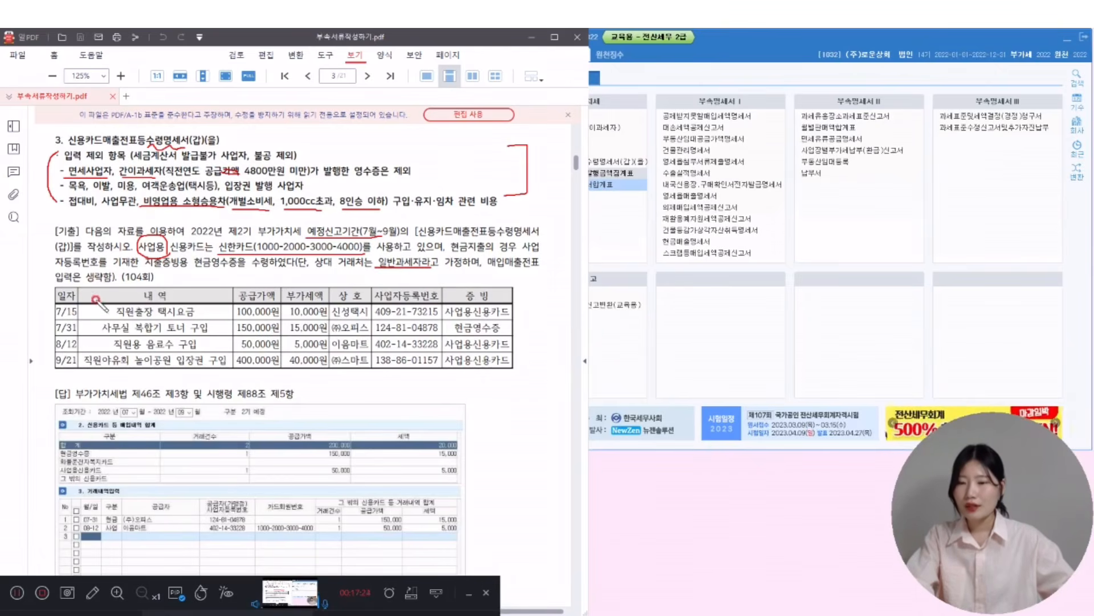
{"action": "mouse_move", "coordinate": [160, 284]}
{"action": "left_mouse_down"}
{"action": "mouse_move", "coordinate": [169, 297]}
{"action": "mouse_move", "coordinate": [190, 281]}
{"action": "left_mouse_up"}
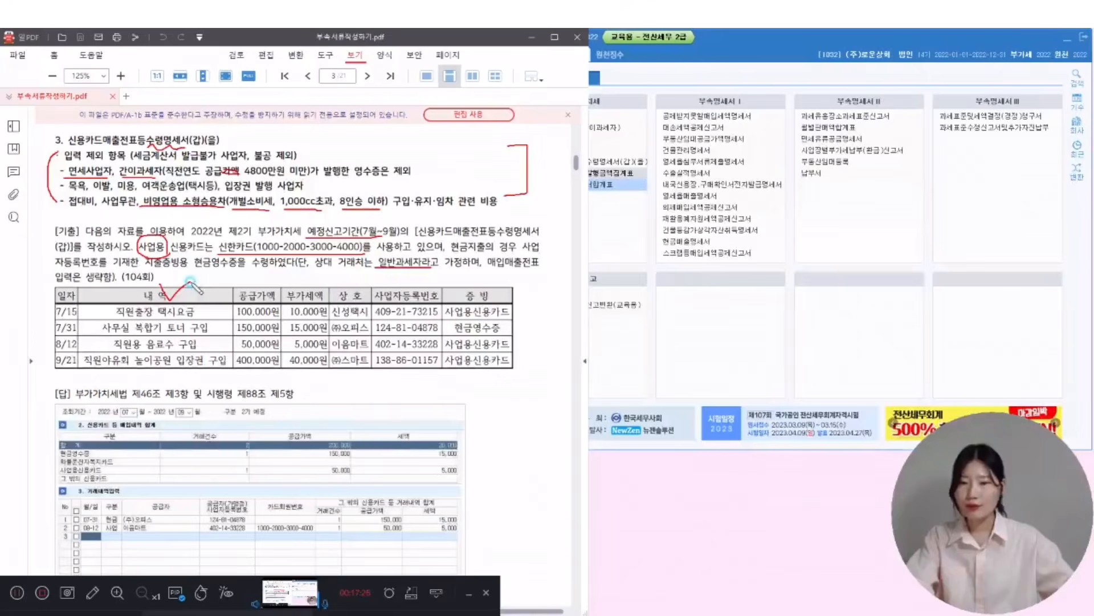
{"action": "left_click_drag", "start_coordinate": [498, 283], "coordinate": [512, 285]}
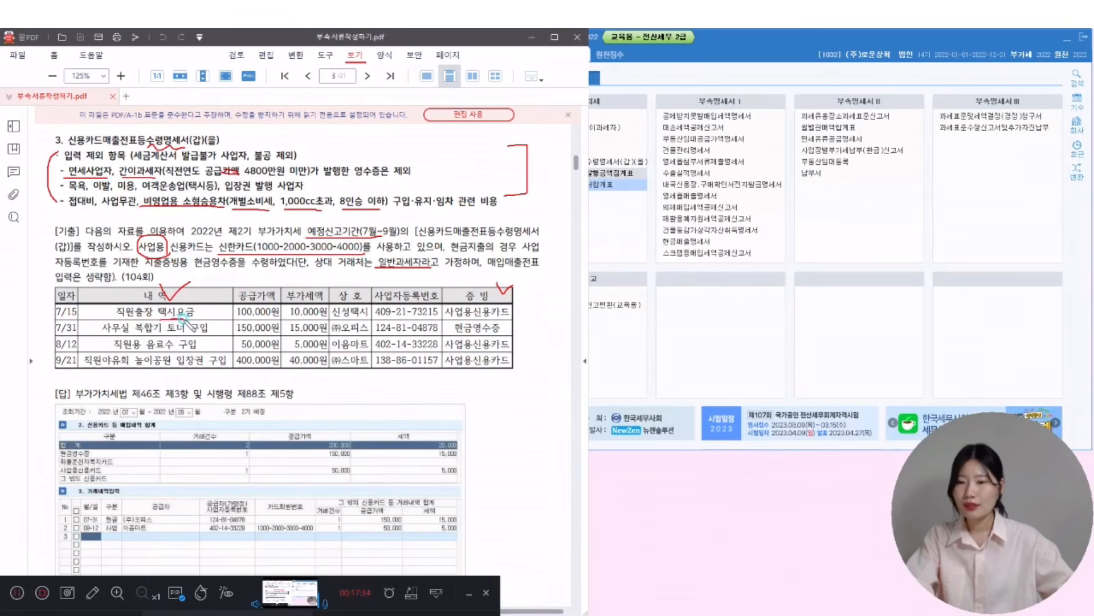
- Mark the table rows: 택시요금, toner, 현금영수증, 음료수 구입, 사업용신용카드 and the admission ticket
{"action": "left_click_drag", "start_coordinate": [158, 318], "coordinate": [195, 317]}
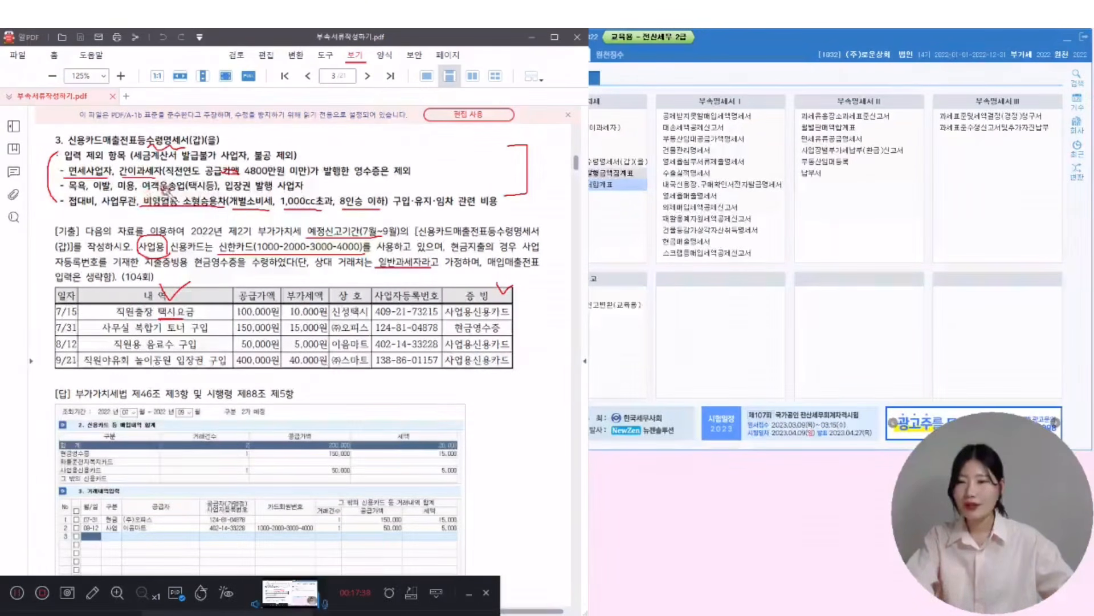
{"action": "left_click_drag", "start_coordinate": [217, 189], "coordinate": [212, 197]}
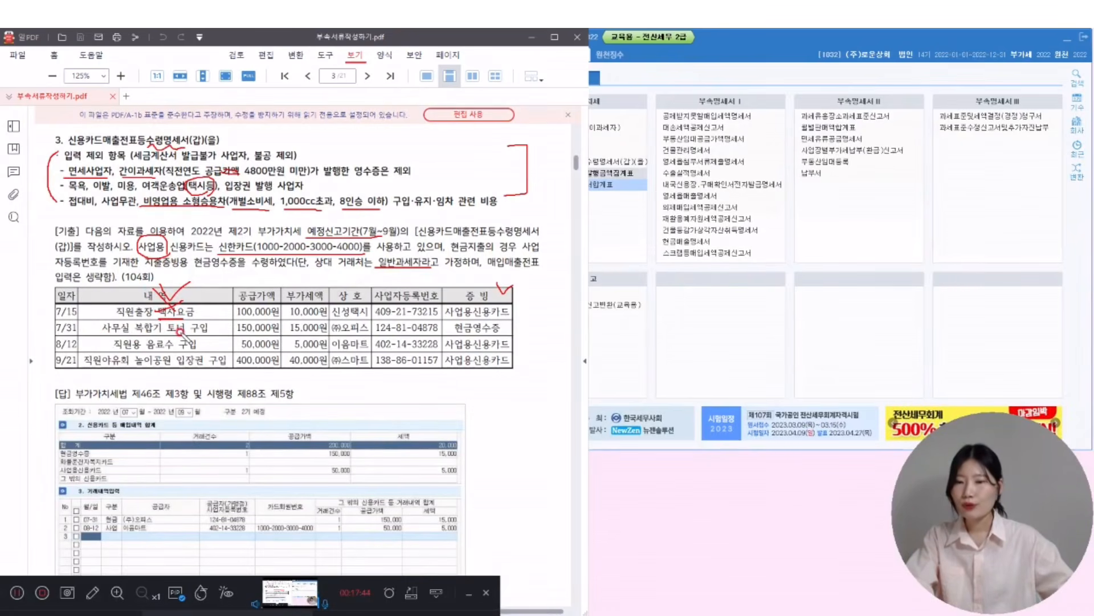
{"action": "mouse_move", "coordinate": [171, 340]}
{"action": "left_mouse_down"}
{"action": "mouse_move", "coordinate": [191, 320]}
{"action": "mouse_move", "coordinate": [162, 336]}
{"action": "mouse_move", "coordinate": [174, 325]}
{"action": "left_mouse_up"}
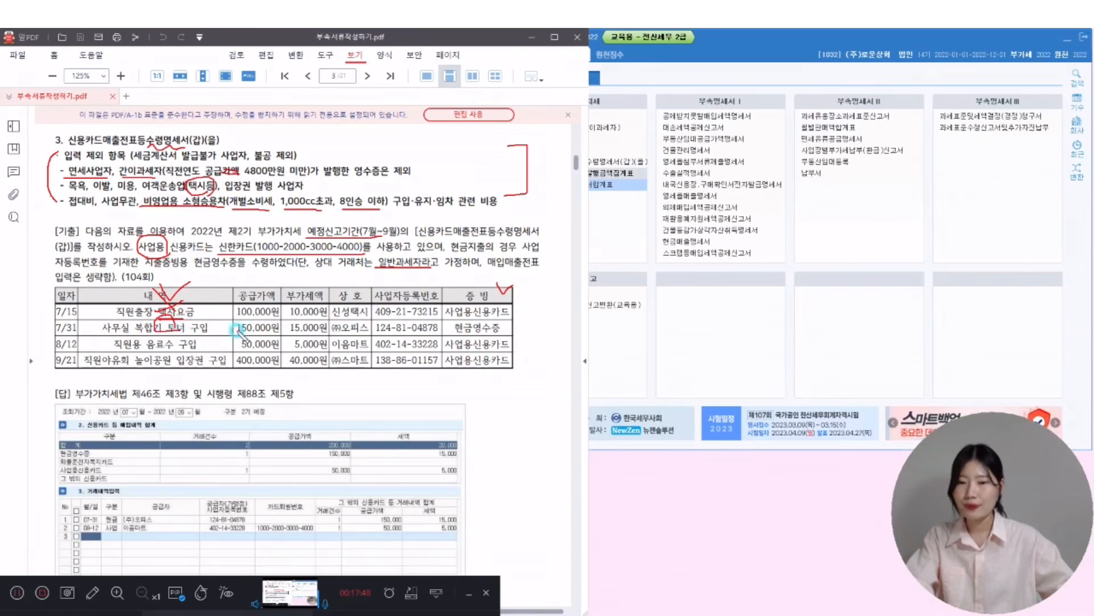
{"action": "left_click_drag", "start_coordinate": [493, 323], "coordinate": [499, 328]}
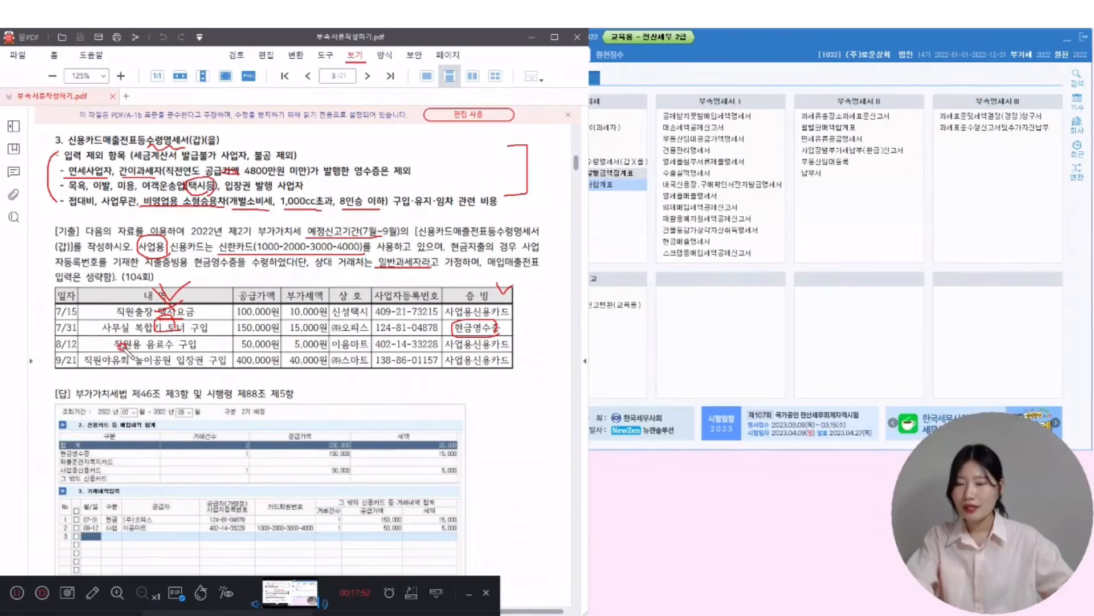
{"action": "mouse_move", "coordinate": [178, 349]}
{"action": "left_mouse_down"}
{"action": "mouse_move", "coordinate": [142, 350]}
{"action": "mouse_move", "coordinate": [183, 349]}
{"action": "left_mouse_up"}
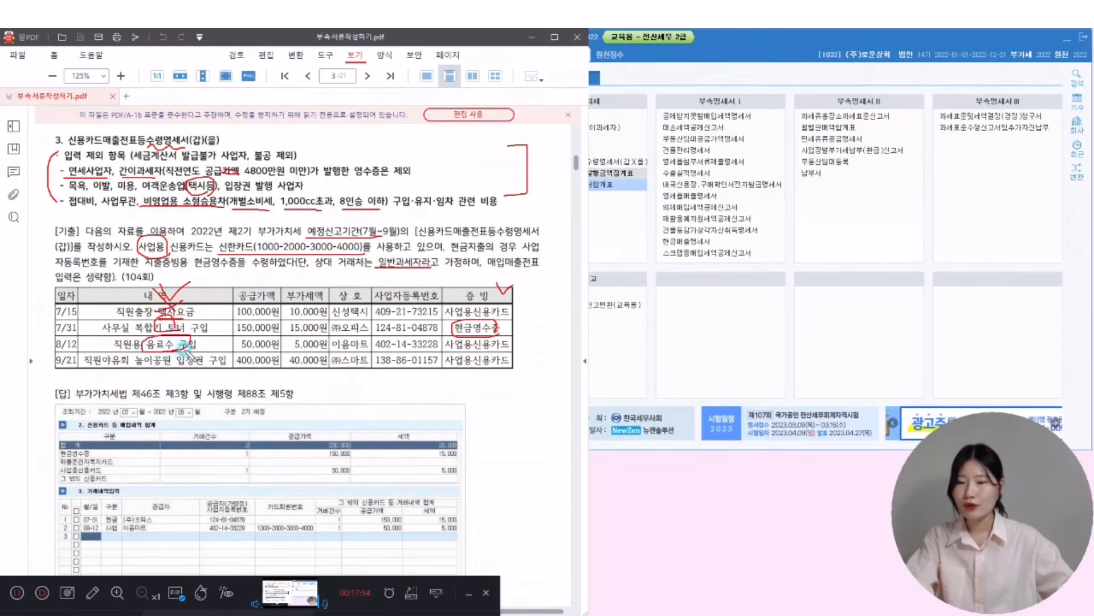
{"action": "left_click_drag", "start_coordinate": [449, 333], "coordinate": [507, 340]}
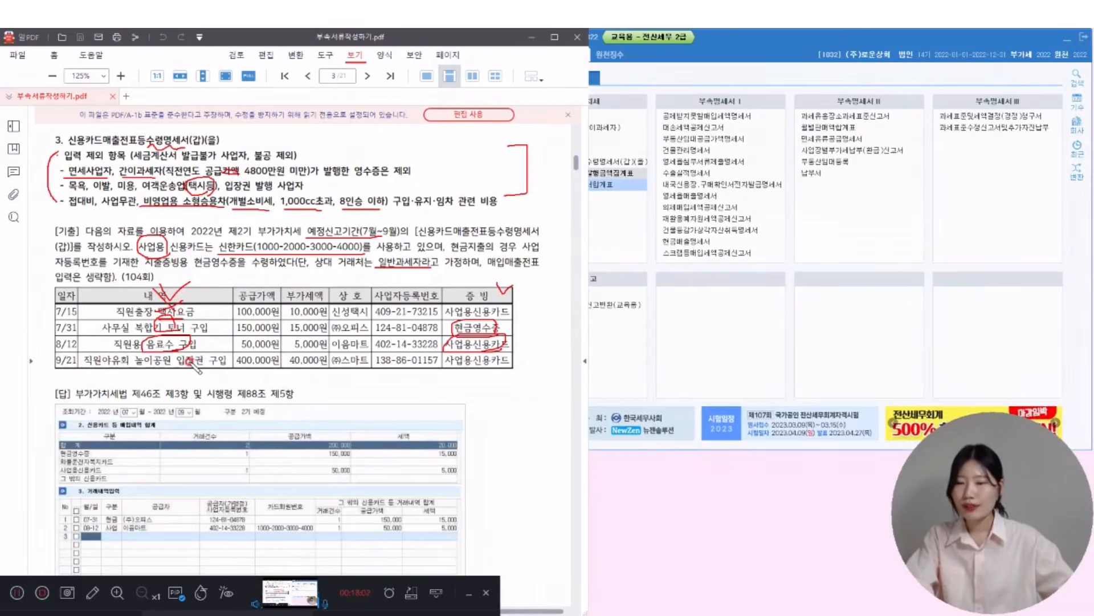
{"action": "mouse_move", "coordinate": [206, 350]}
{"action": "left_mouse_down"}
{"action": "mouse_move", "coordinate": [182, 373]}
{"action": "mouse_move", "coordinate": [194, 358]}
{"action": "mouse_move", "coordinate": [204, 364]}
{"action": "left_mouse_up"}
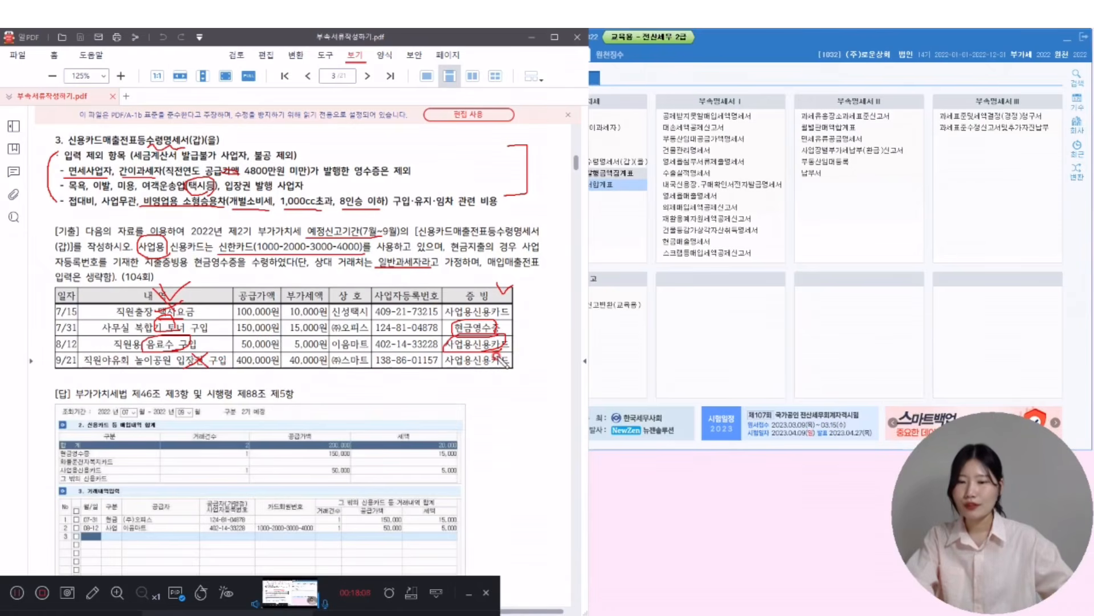
{"action": "mouse_move", "coordinate": [55, 317]}
{"action": "left_mouse_down"}
{"action": "mouse_move", "coordinate": [39, 332]}
{"action": "mouse_move", "coordinate": [50, 345]}
{"action": "left_mouse_up"}
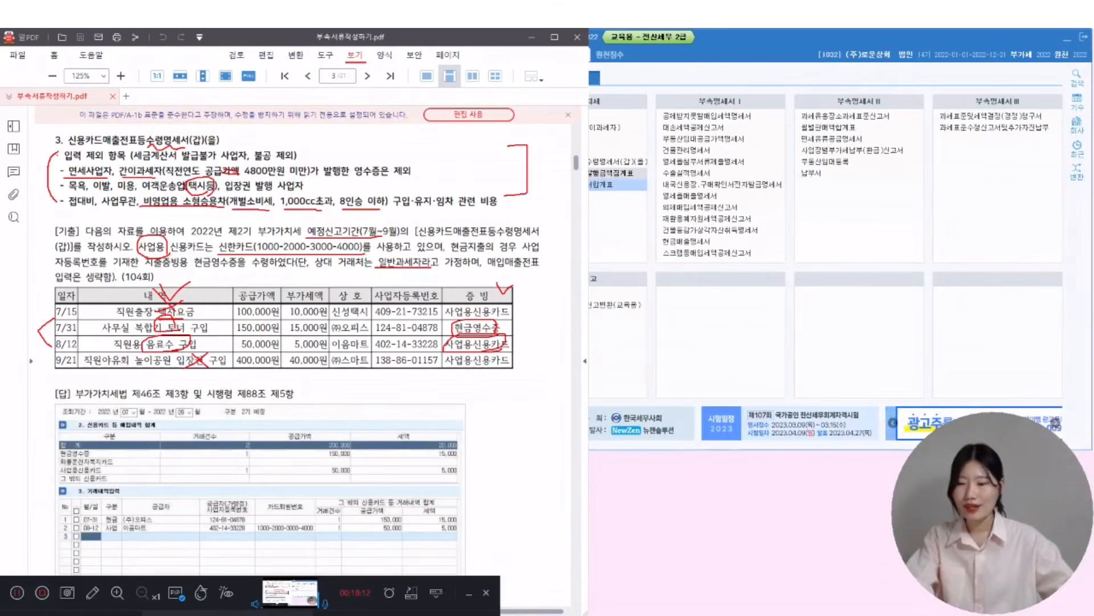
- Bring KcLep forward and switch the working company to 1042 (주)이천산업
{"action": "left_click", "coordinate": [799, 39]}
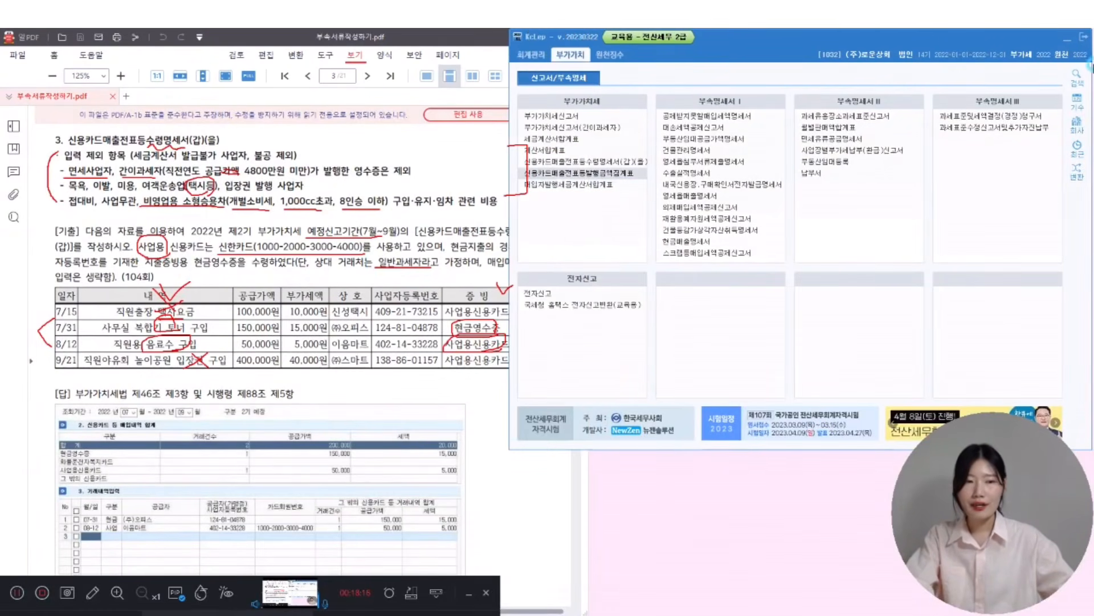
{"action": "left_click", "coordinate": [1076, 126]}
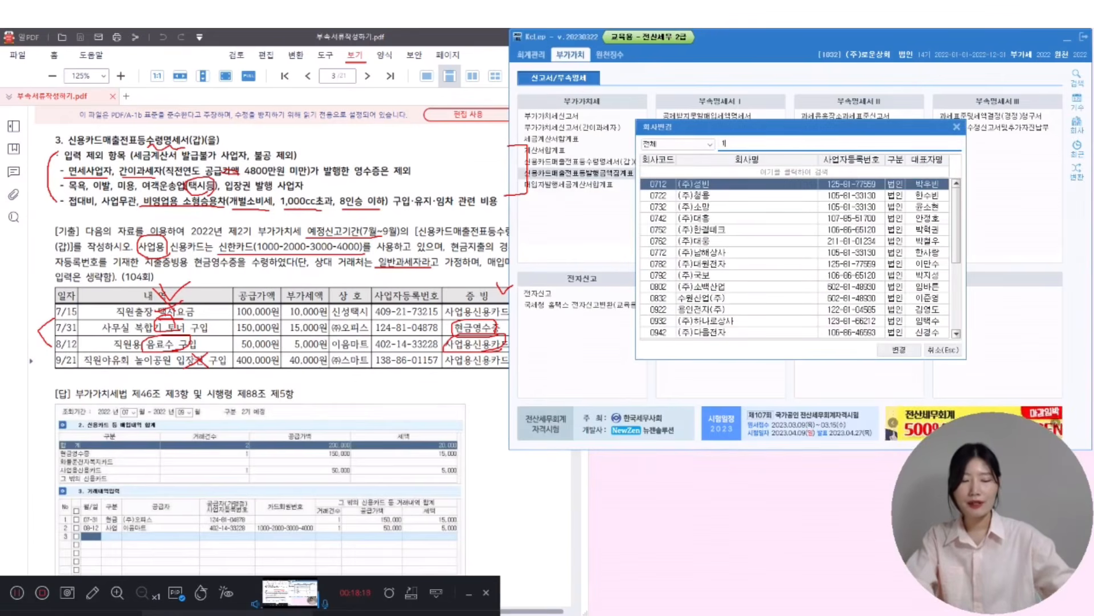
{"action": "type", "text": "1042"}
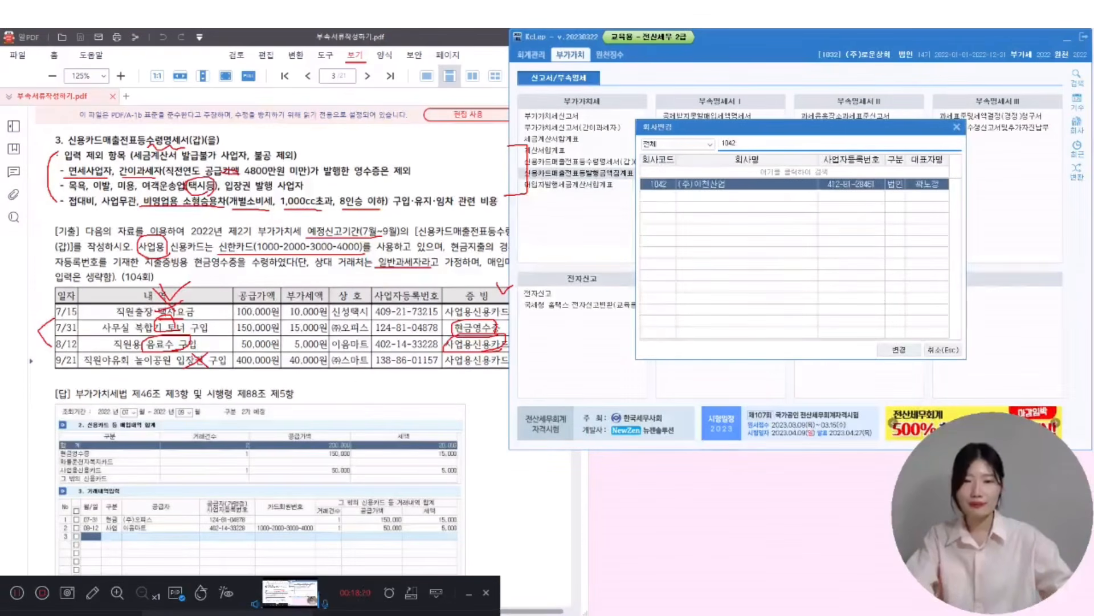
{"action": "key", "text": "Return"}
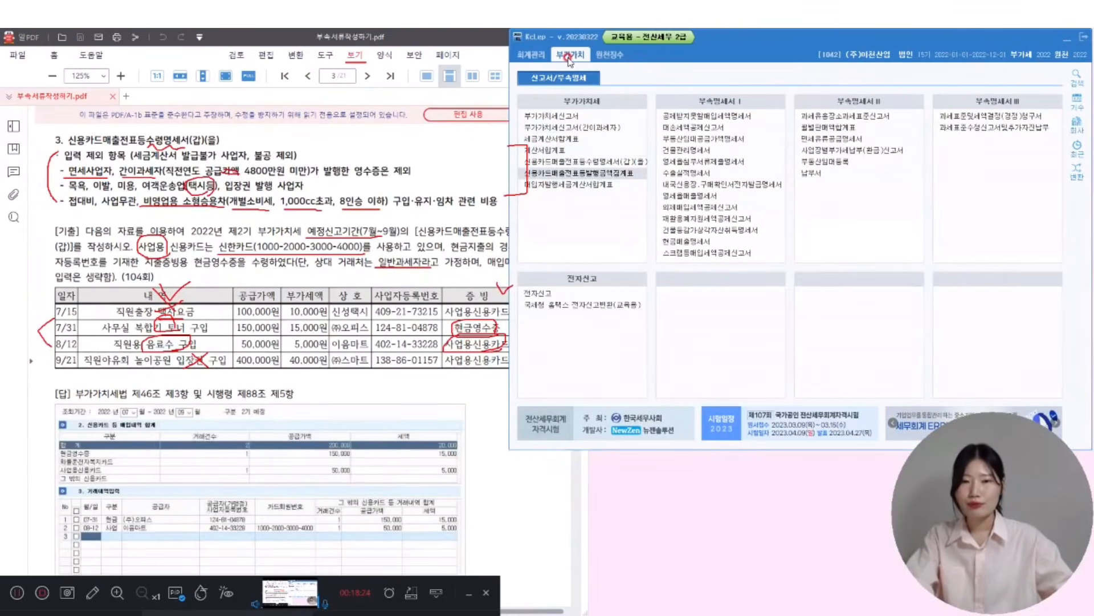
{"action": "left_click", "coordinate": [606, 161]}
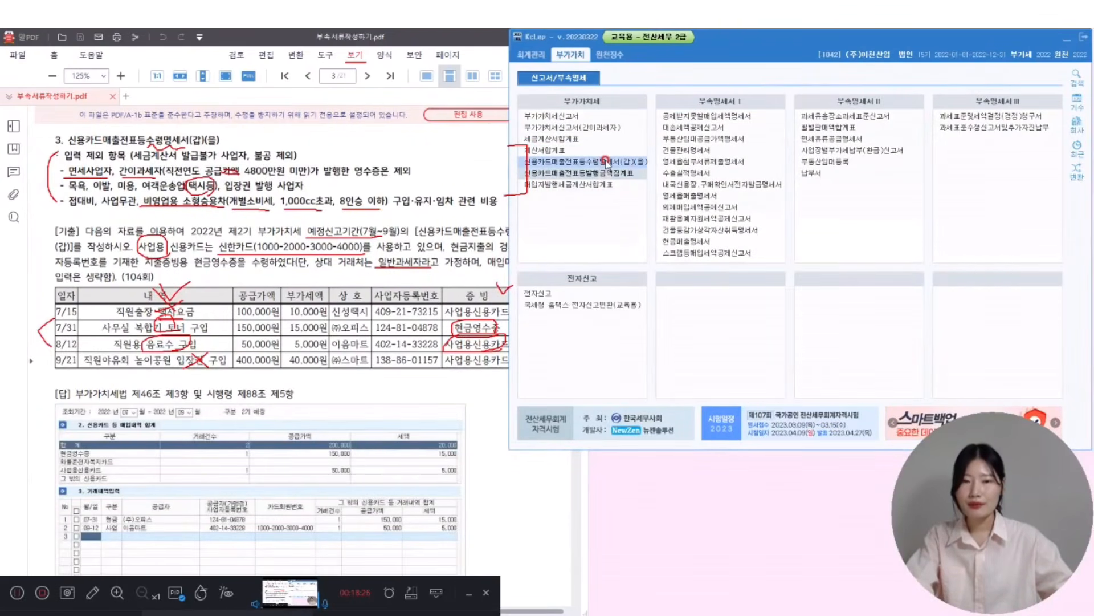
- Open the credit card receipts statement for months 07–09 without loading saved data, dating row 1 07-31
{"action": "left_click", "coordinate": [612, 158]}
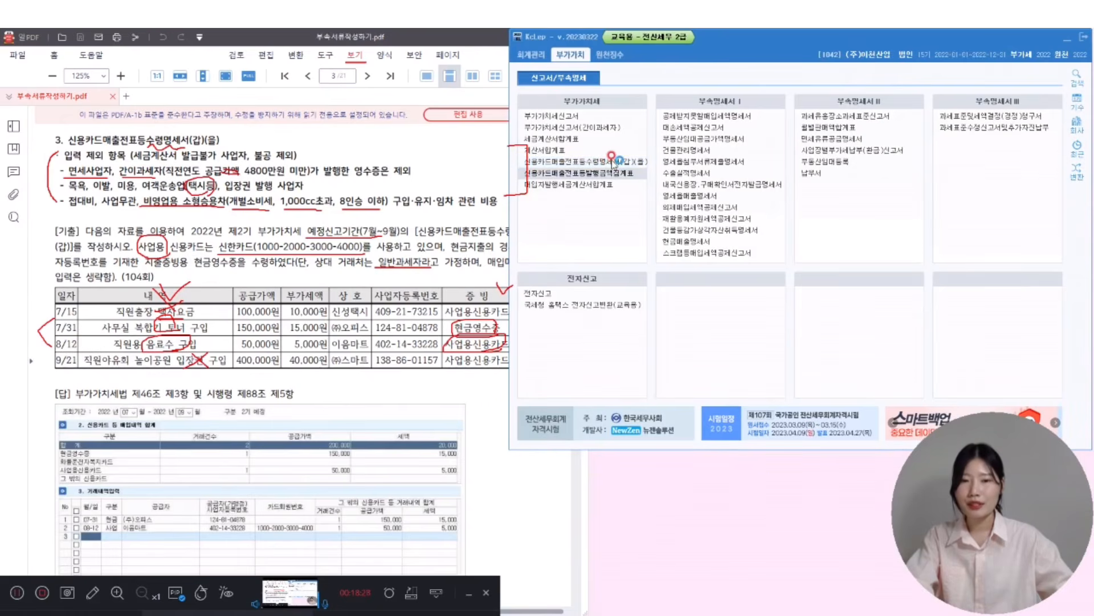
{"action": "left_click", "coordinate": [612, 161]}
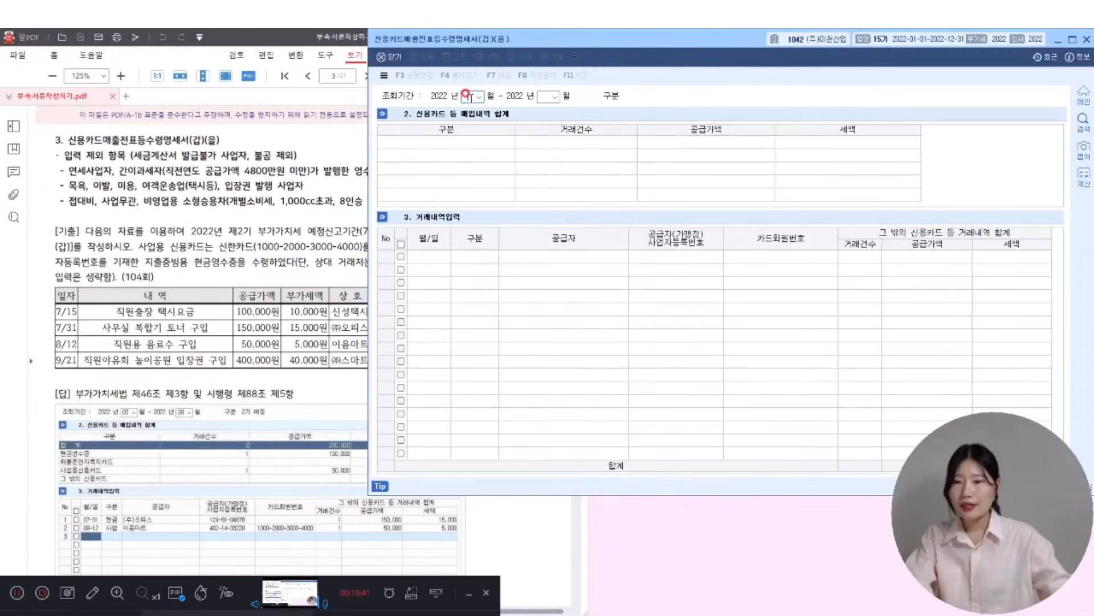
{"action": "type", "text": "07"}
{"action": "key", "text": "Return"}
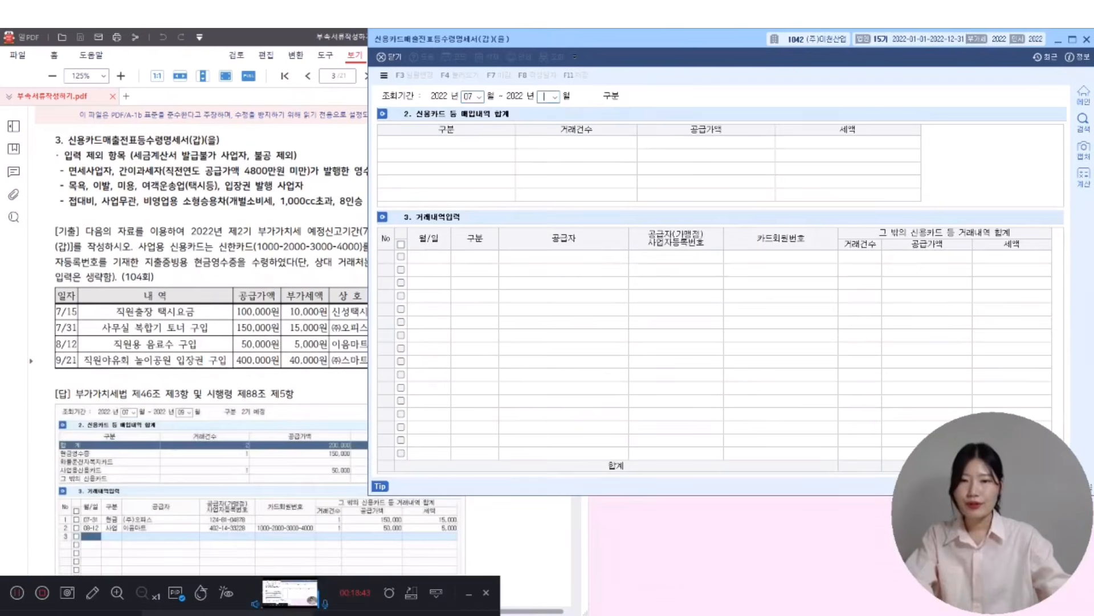
{"action": "type", "text": "09"}
{"action": "key", "text": "Return"}
{"action": "key", "text": "Right"}
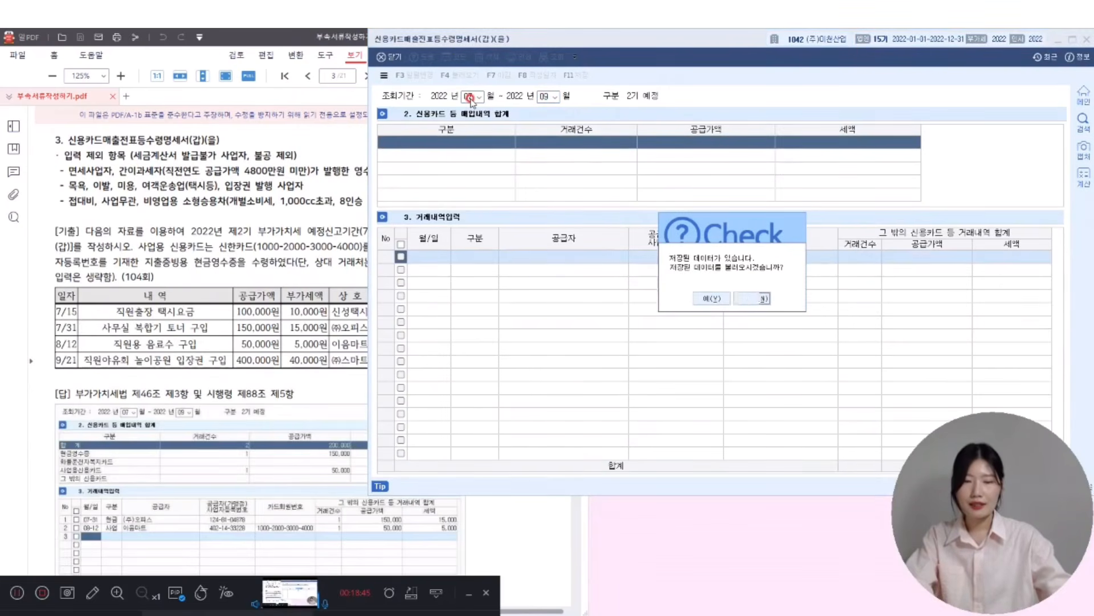
{"action": "key", "text": "Return"}
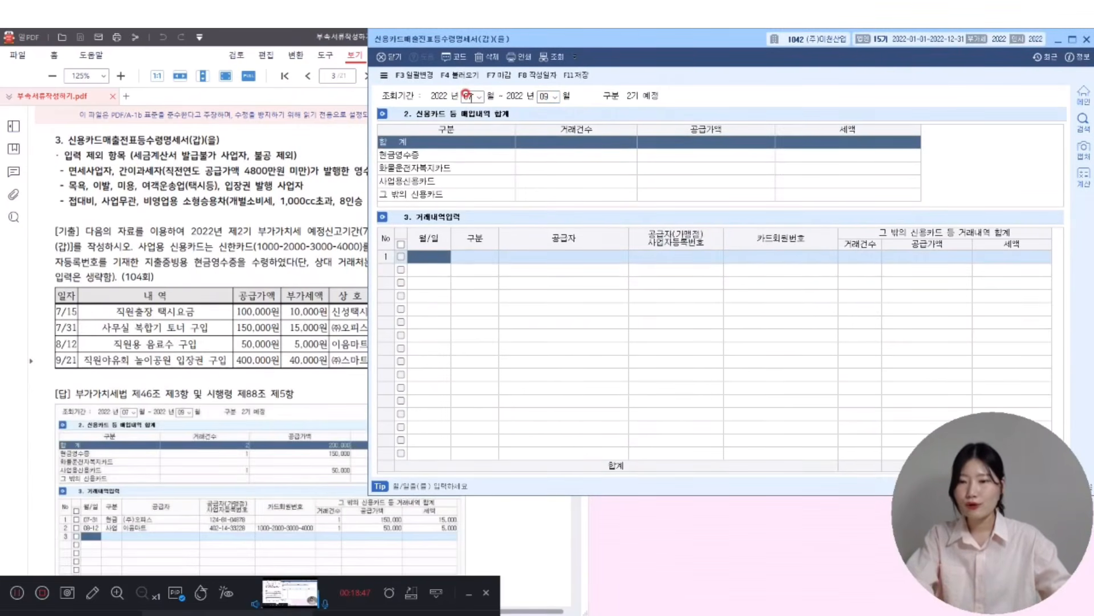
{"action": "type", "text": "07-31"}
{"action": "key", "text": "Return"}
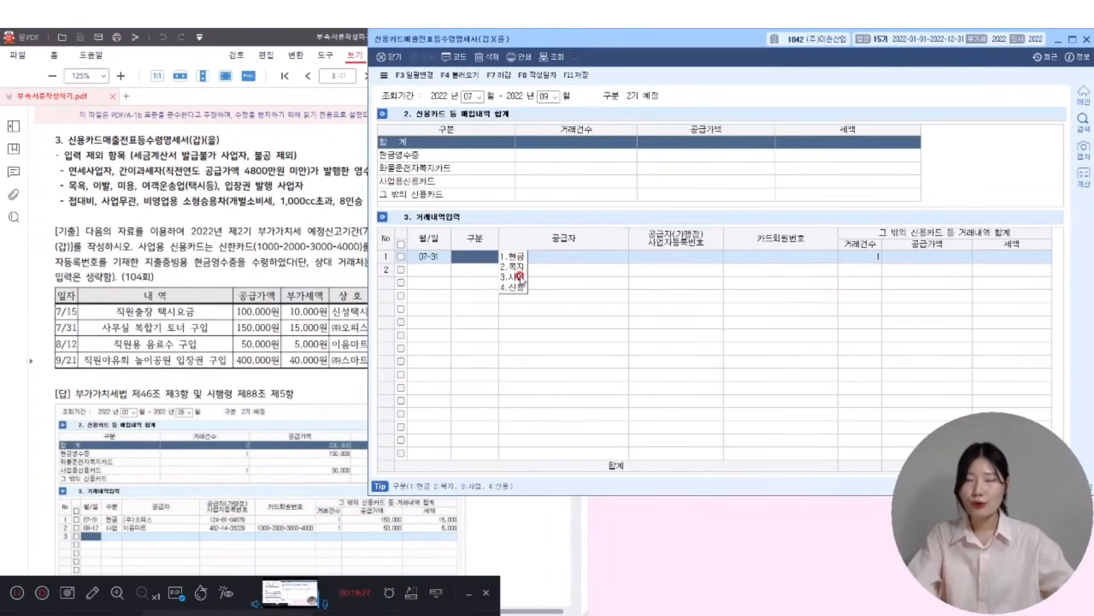
- Fill row 1 as a cash receipt from (주)오피스 with supply amount 150,000
{"action": "left_click", "coordinate": [330, 283]}
{"action": "left_click", "coordinate": [631, 296]}
{"action": "left_click", "coordinate": [514, 256]}
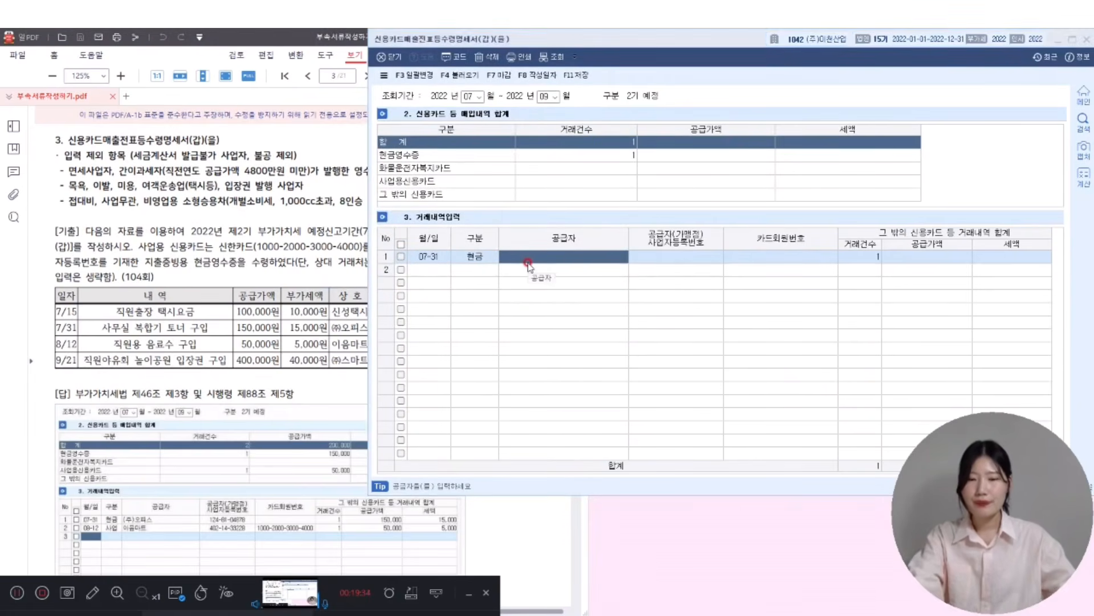
{"action": "double_click", "coordinate": [528, 263]}
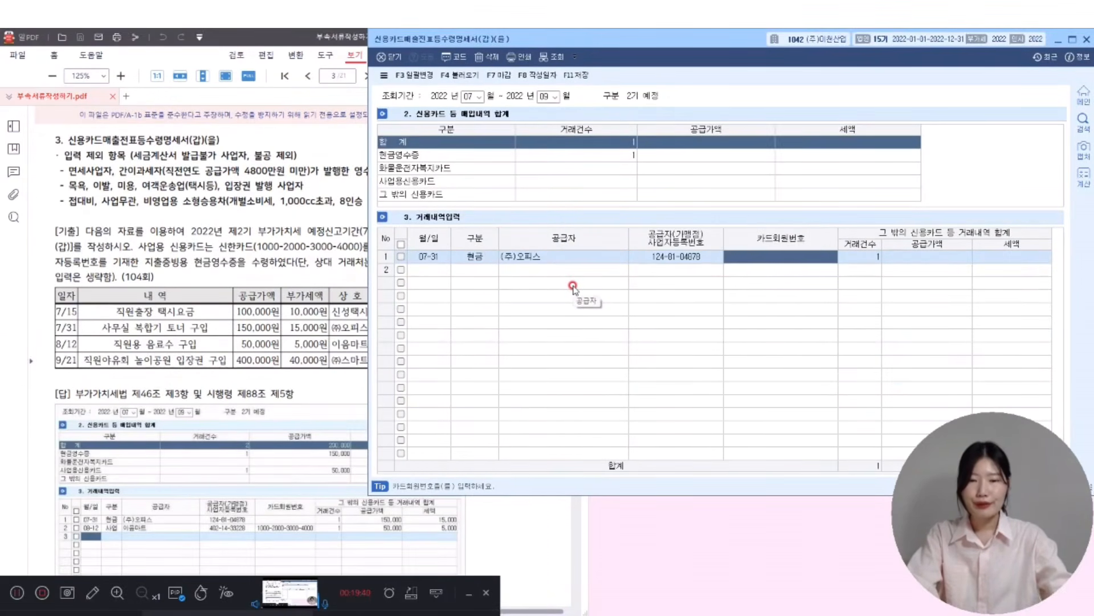
{"action": "key", "text": "Return"}
{"action": "key", "text": "Return"}
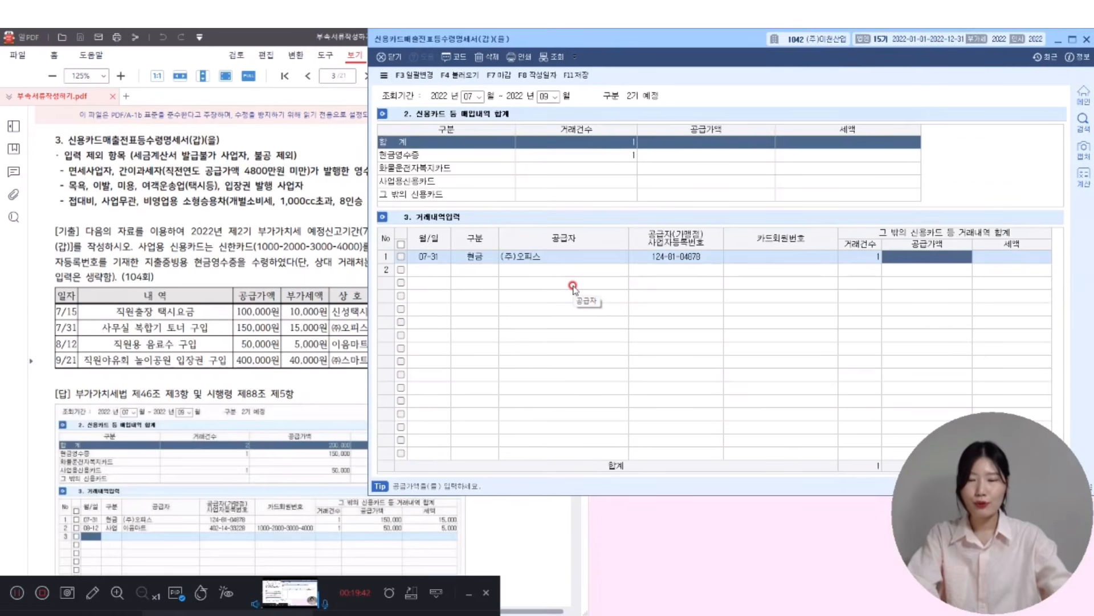
{"action": "type", "text": "1500"}
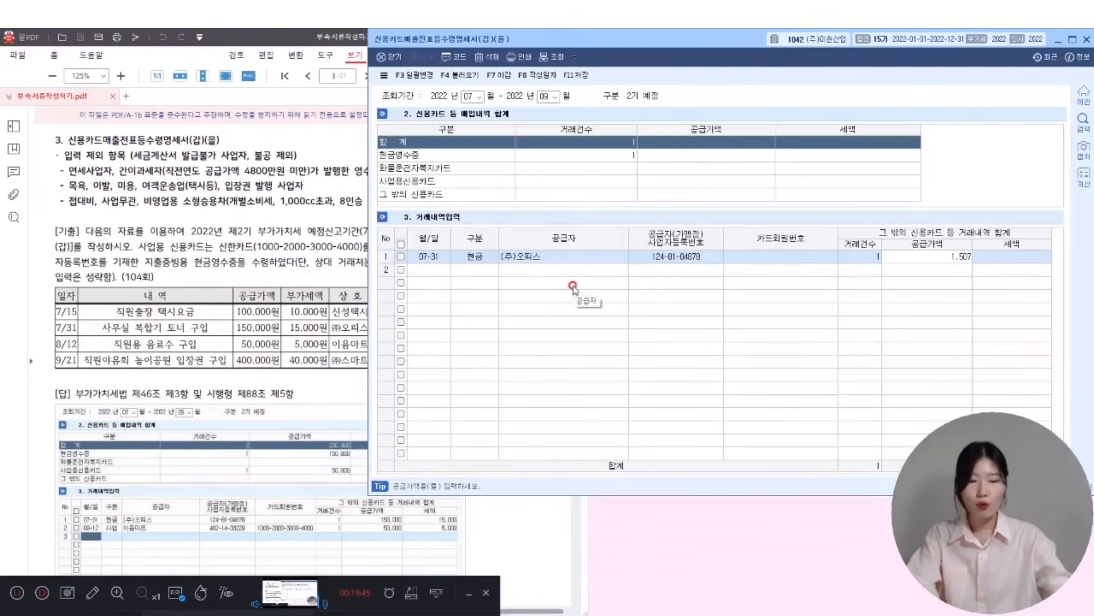
{"action": "type", "text": "000"}
{"action": "key", "text": "Return"}
- Add row 2: 09-21 business-card purchase from (주)스마트 on 신한카드 for 400,000, then save
{"action": "key", "text": "Return"}
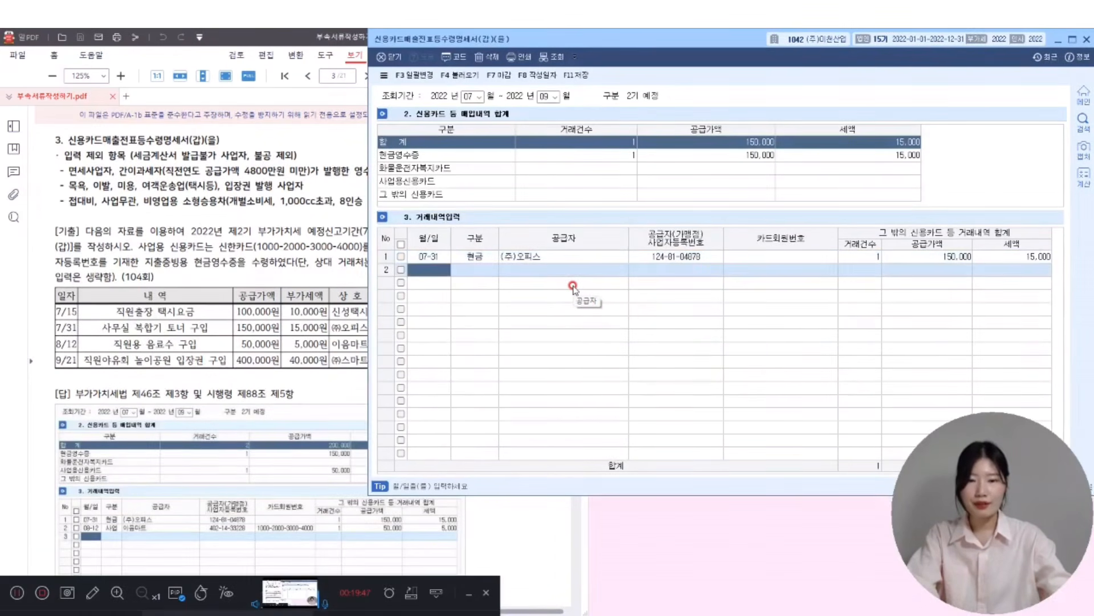
{"action": "type", "text": "0921"}
{"action": "key", "text": "Return"}
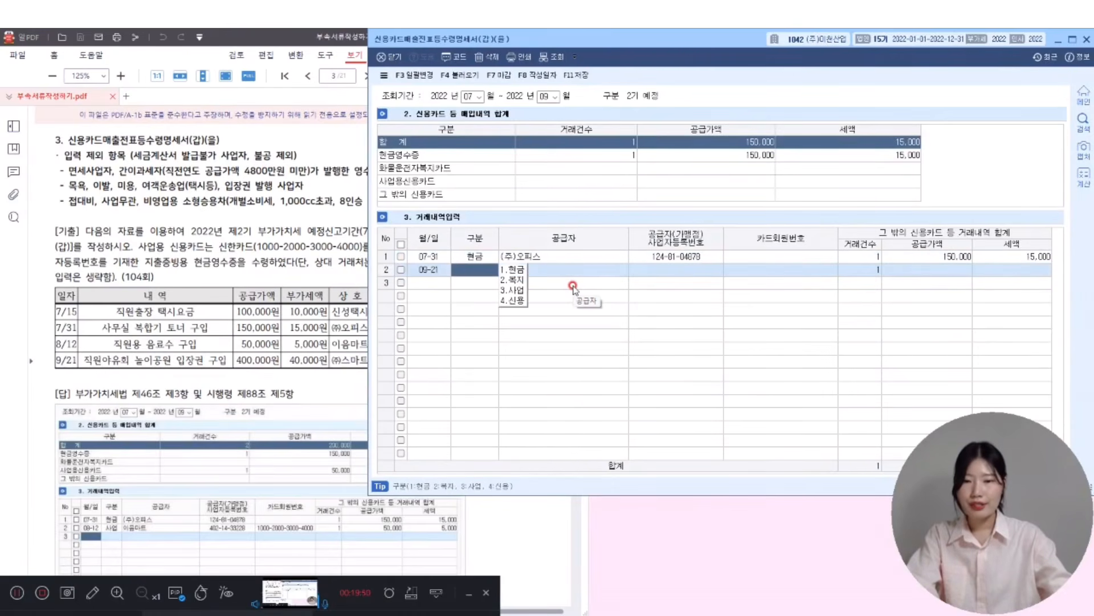
{"action": "type", "text": "3"}
{"action": "key", "text": "Return"}
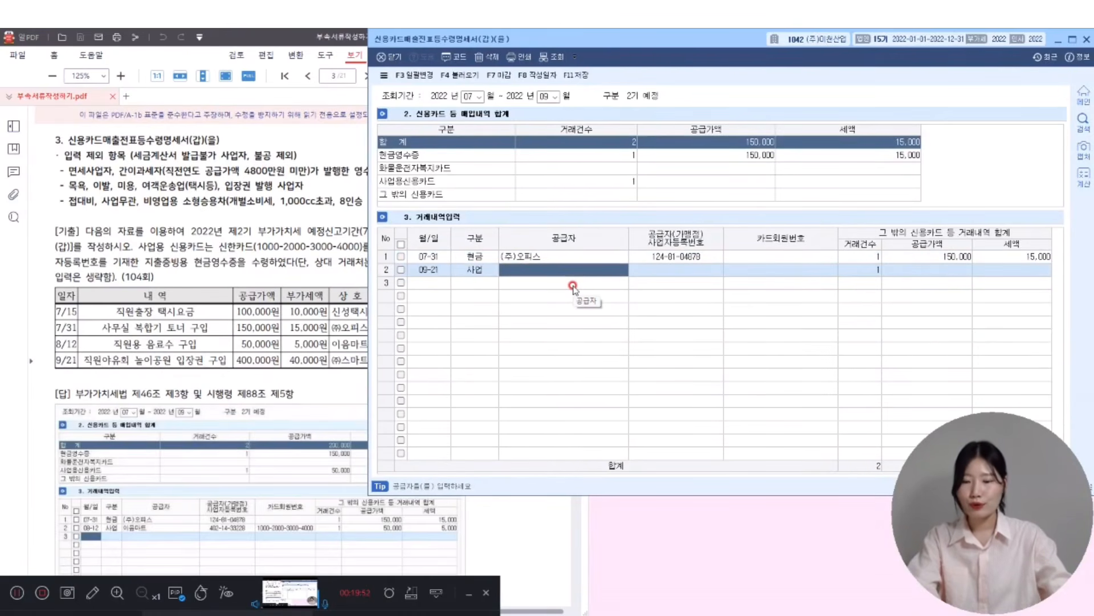
{"action": "type", "text": "스"}
{"action": "key", "text": "Return"}
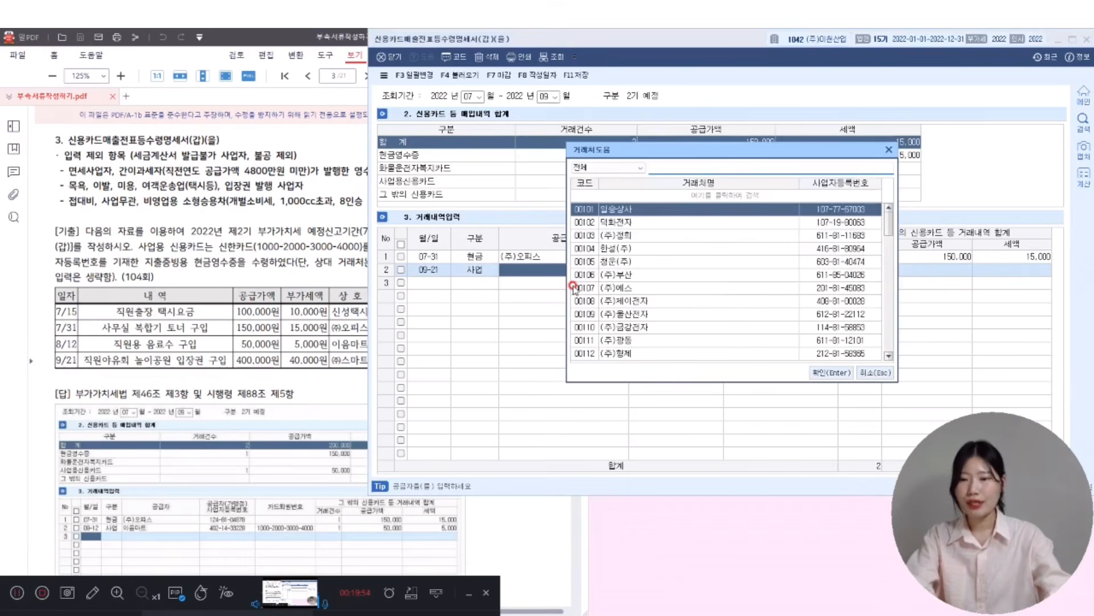
{"action": "type", "text": "마트"}
{"action": "key", "text": "Return"}
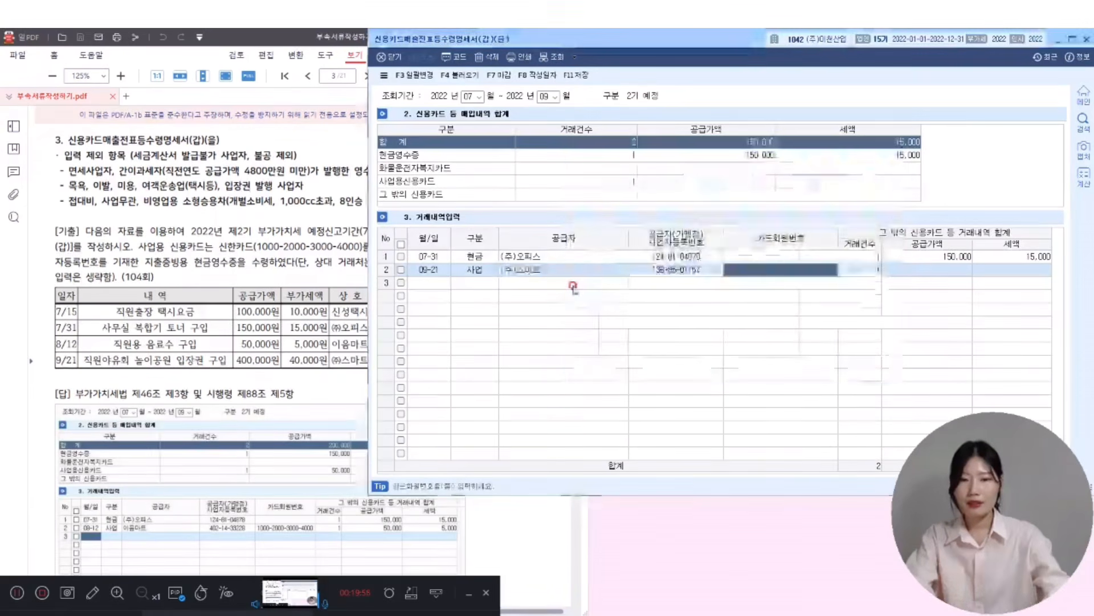
{"action": "key", "text": "F2"}
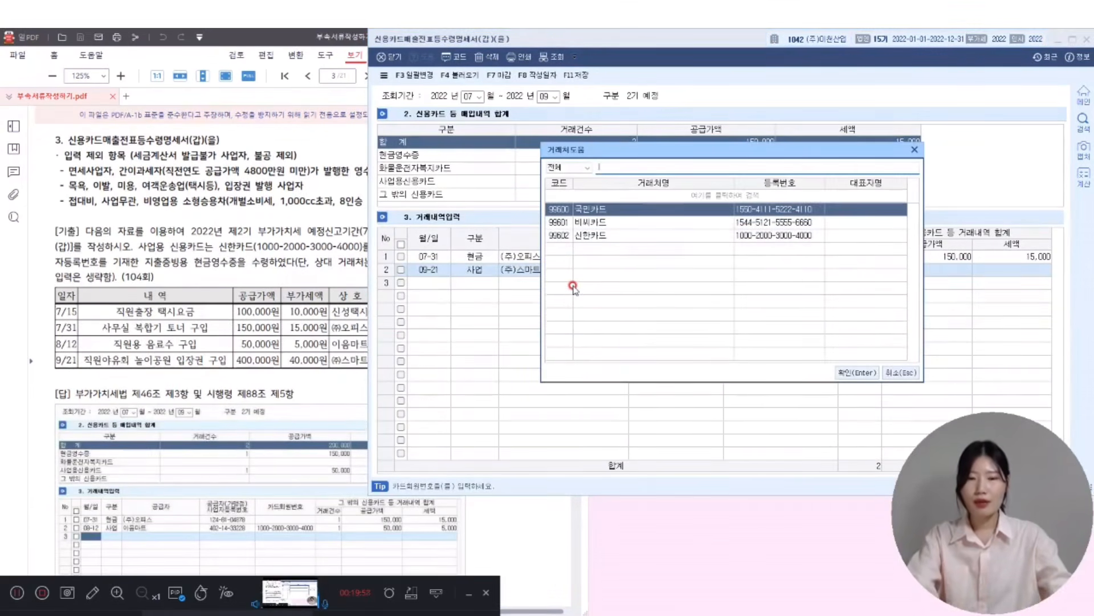
{"action": "key", "text": "Down"}
{"action": "key", "text": "Down"}
{"action": "key", "text": "Return"}
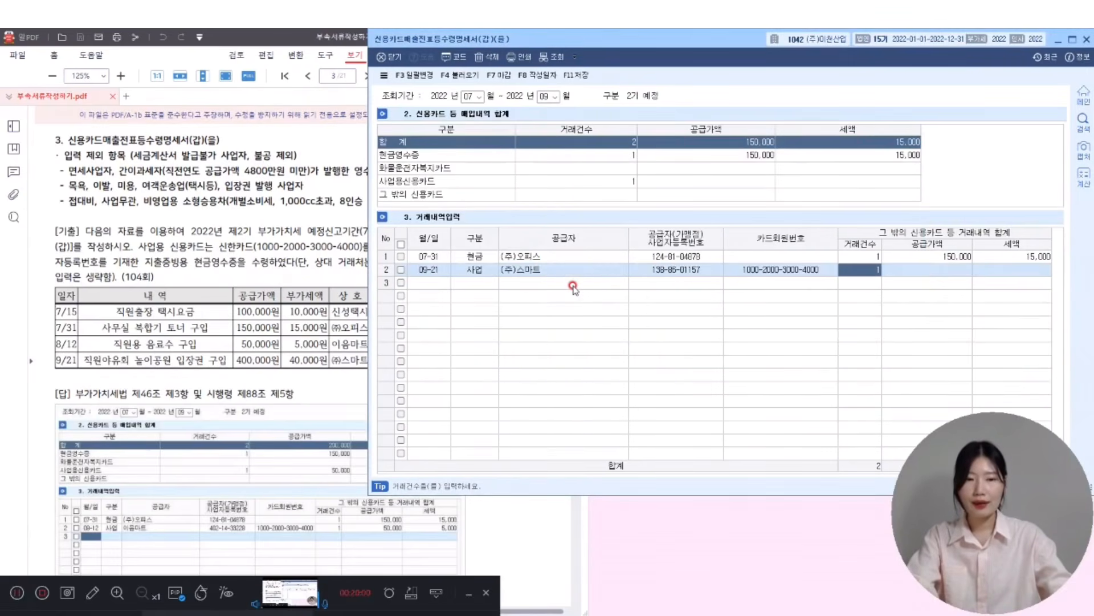
{"action": "key", "text": "Return"}
{"action": "type", "text": "401"}
{"action": "type", "text": "000"}
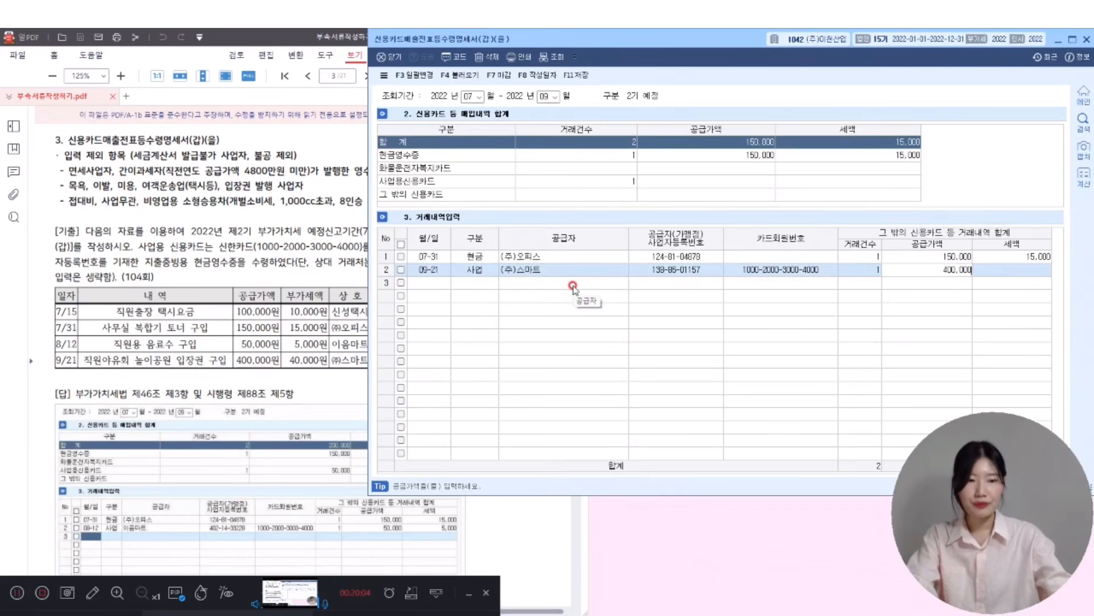
{"action": "key", "text": "Return"}
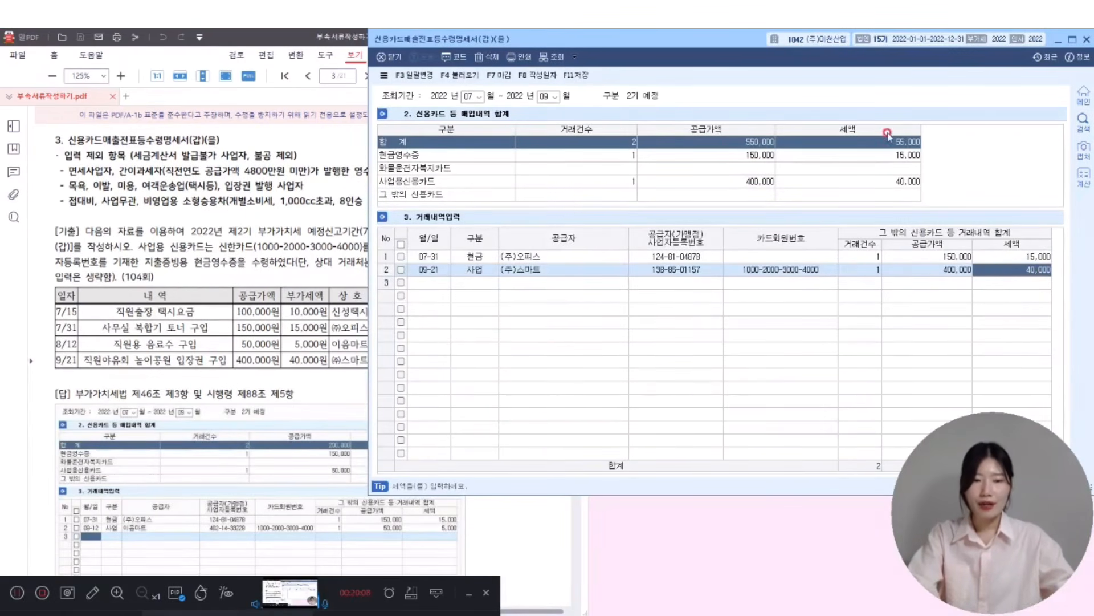
{"action": "left_click", "coordinate": [575, 75]}
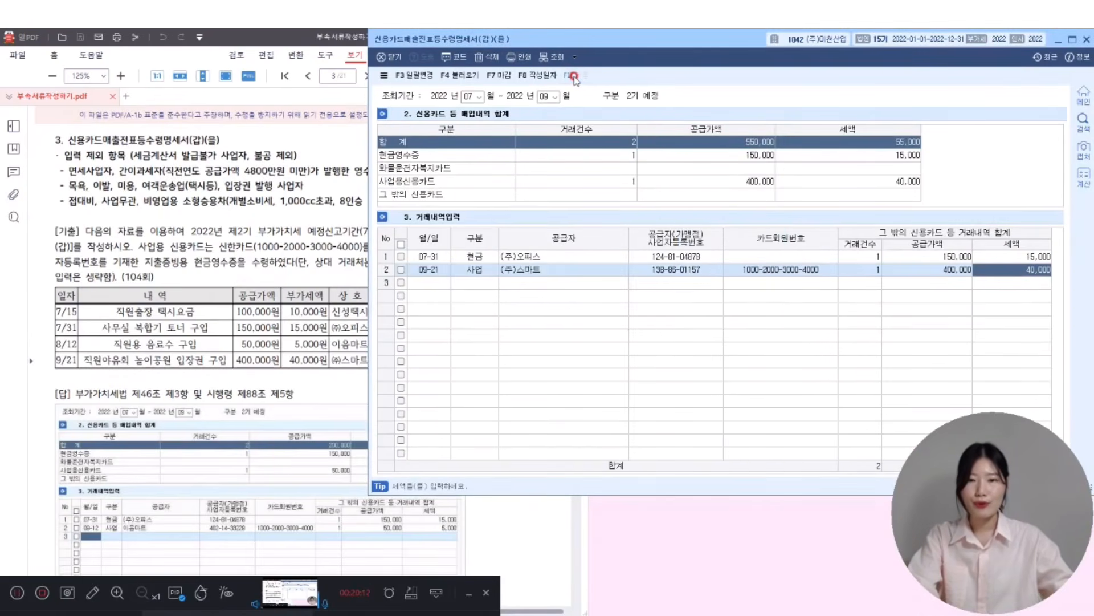
- Switch back to the PDF exercise, now showing the depreciable asset acquisition problem
{"action": "left_click", "coordinate": [259, 41]}
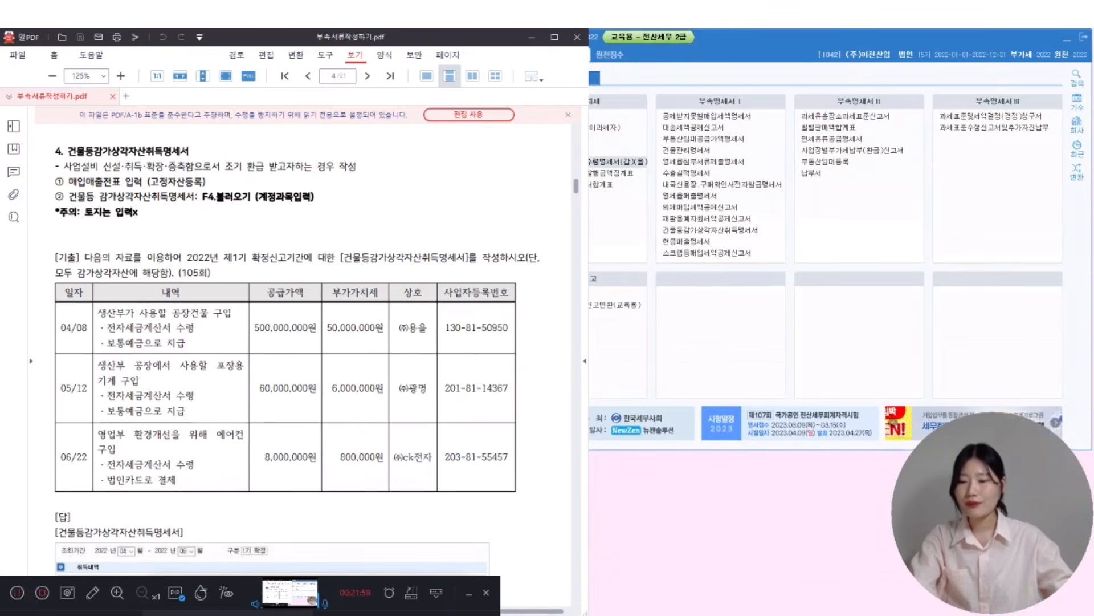
- Underline the 매입매출전표 입력 and 건물등 감가상각자산취득명세서 steps and 토지는 입력x, then clear them
{"action": "left_click_drag", "start_coordinate": [67, 187], "coordinate": [200, 187]}
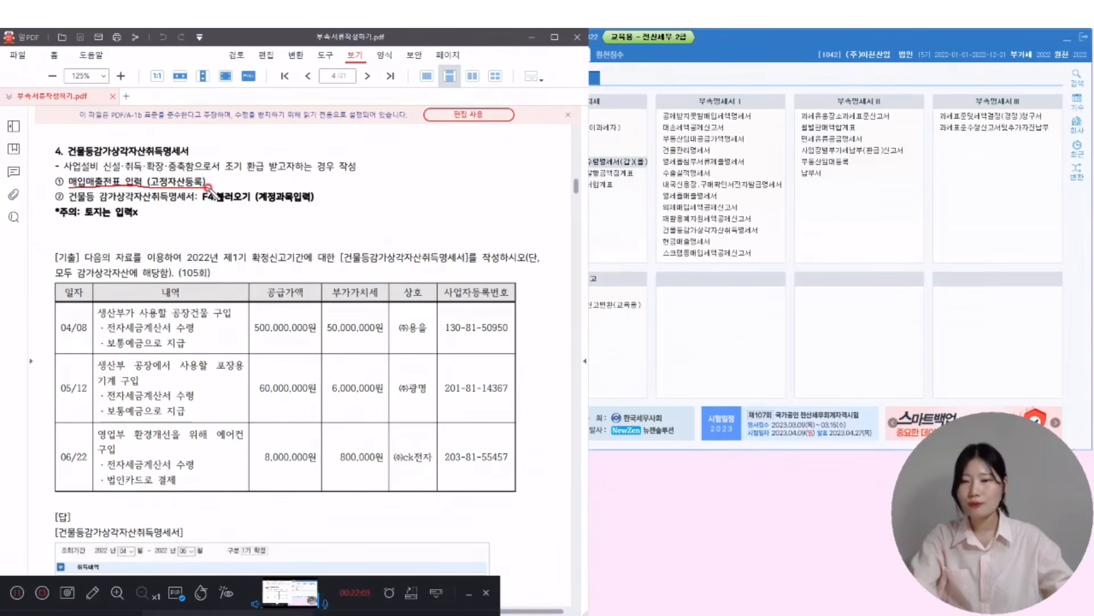
{"action": "left_click_drag", "start_coordinate": [60, 200], "coordinate": [268, 204]}
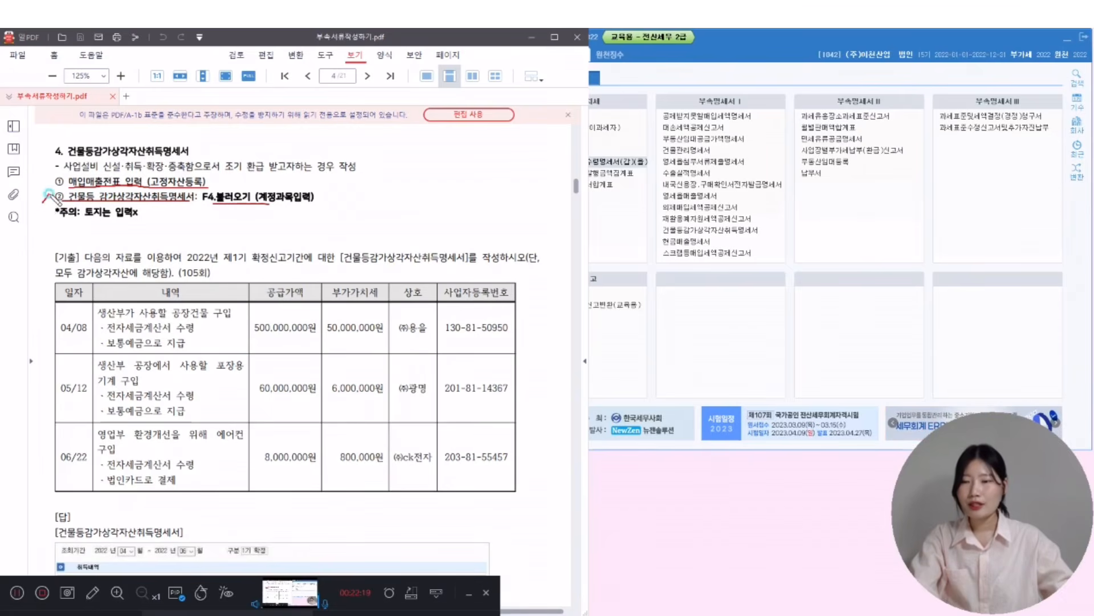
{"action": "left_click_drag", "start_coordinate": [61, 194], "coordinate": [54, 208]}
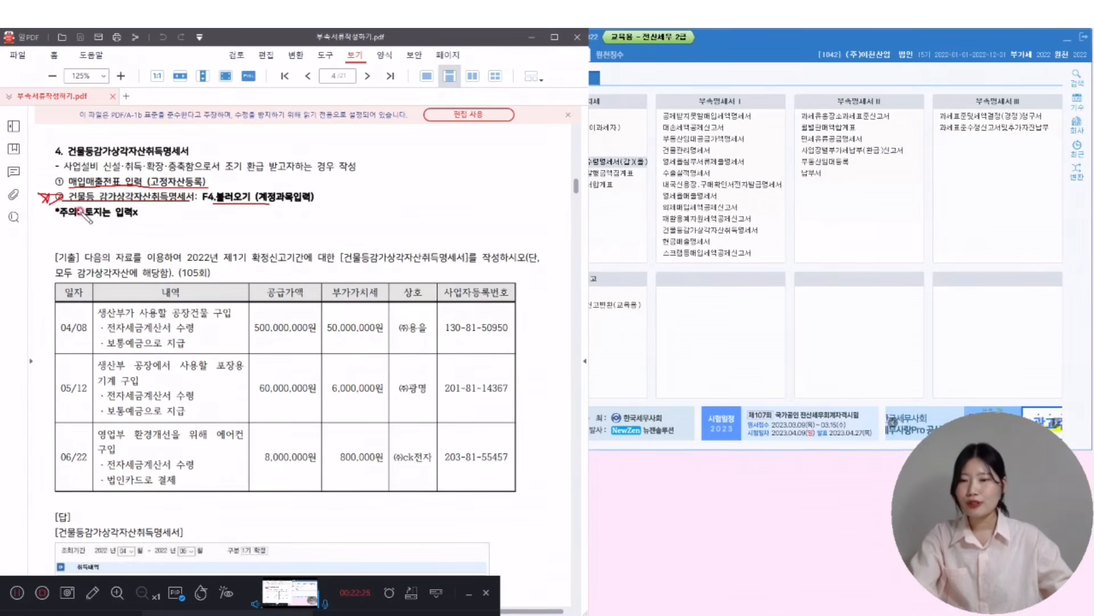
{"action": "left_click_drag", "start_coordinate": [80, 220], "coordinate": [159, 220]}
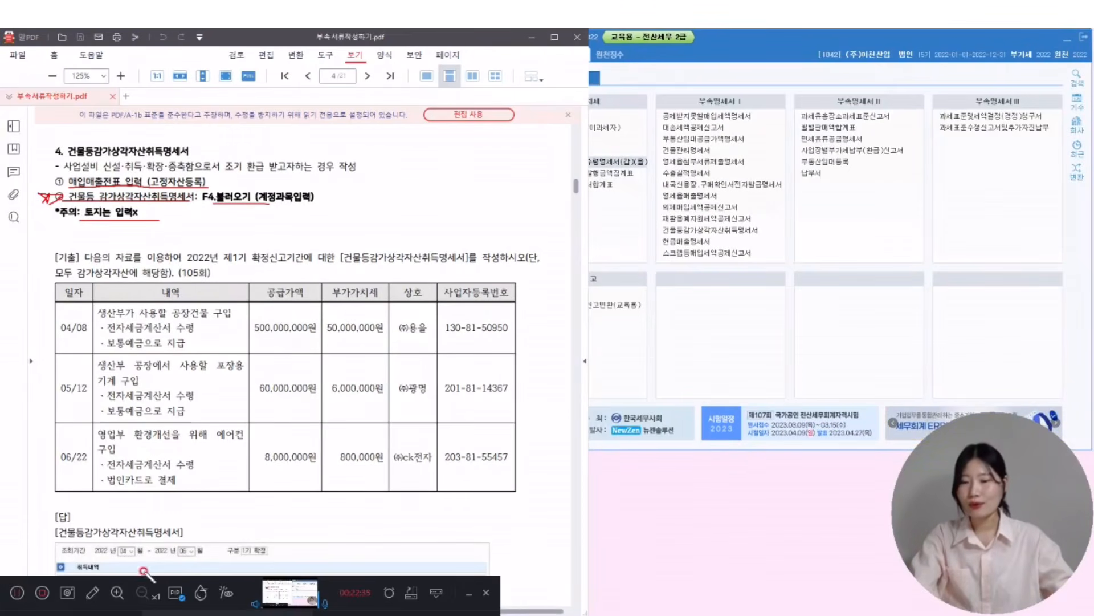
{"action": "key", "text": "Escape"}
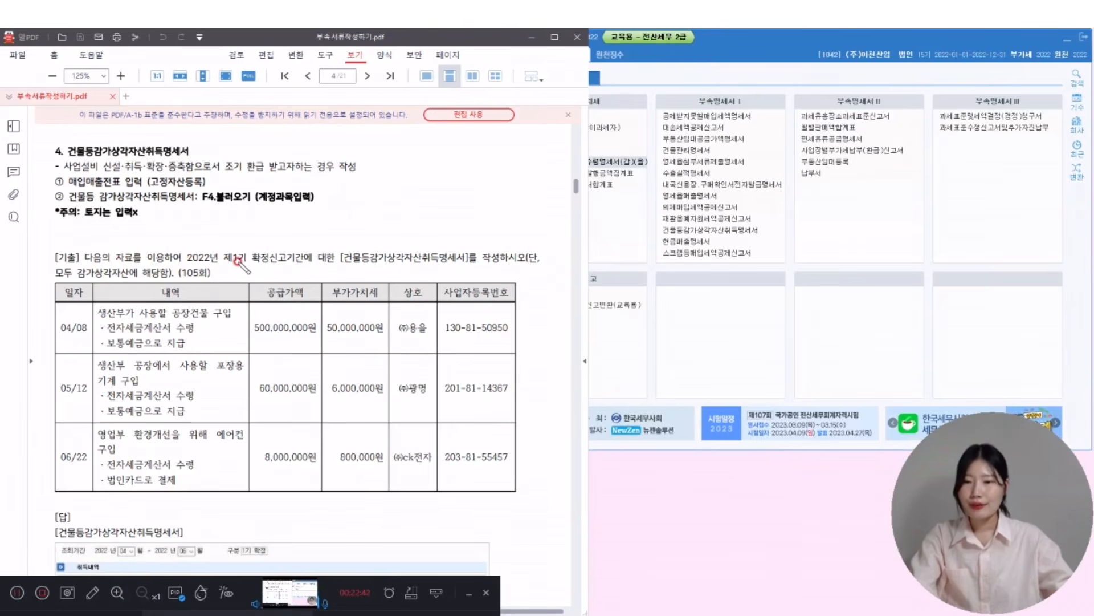
- Underline 제1기, 공장건물, 기계, 에어컨 and 전자세금계산서 수령, clear them, and bring KcLep forward
{"action": "left_click_drag", "start_coordinate": [229, 259], "coordinate": [302, 261]}
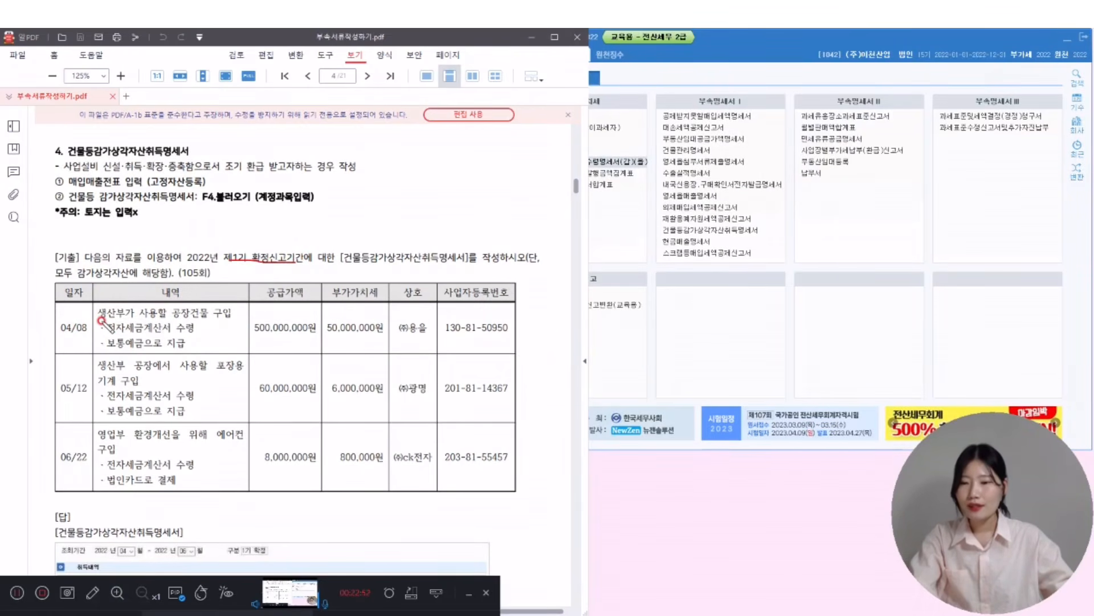
{"action": "left_click_drag", "start_coordinate": [189, 318], "coordinate": [213, 316]}
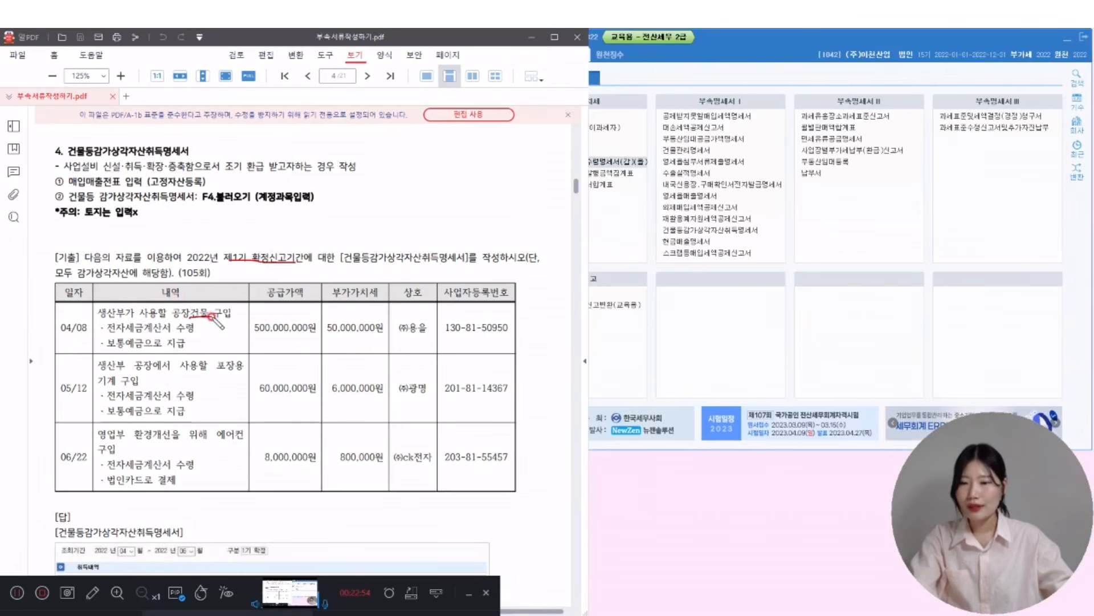
{"action": "left_click_drag", "start_coordinate": [107, 331], "coordinate": [214, 331]}
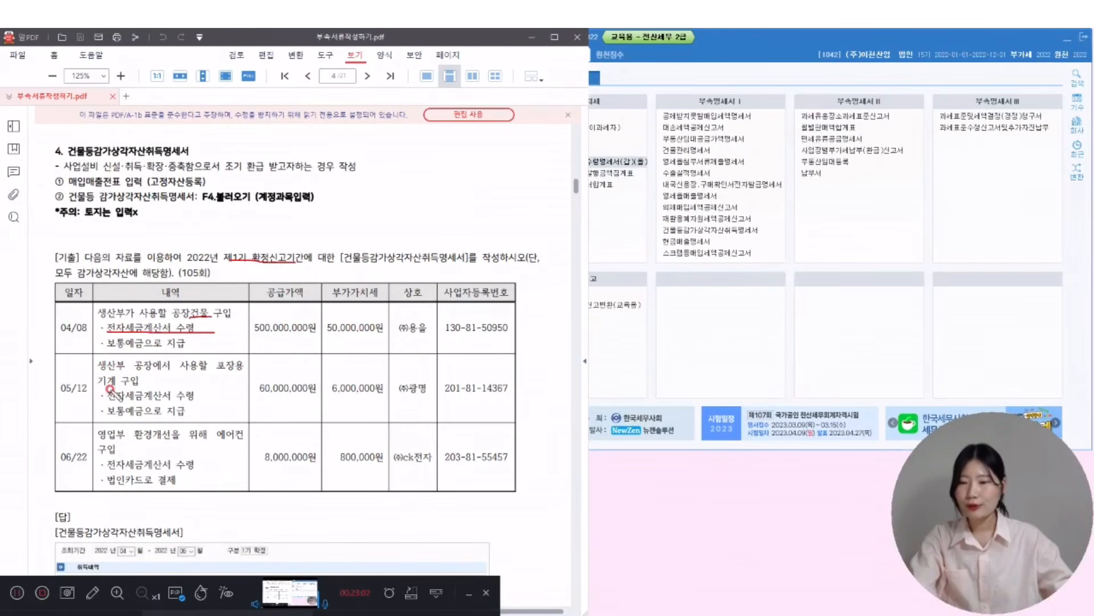
{"action": "left_click_drag", "start_coordinate": [98, 387], "coordinate": [194, 403]}
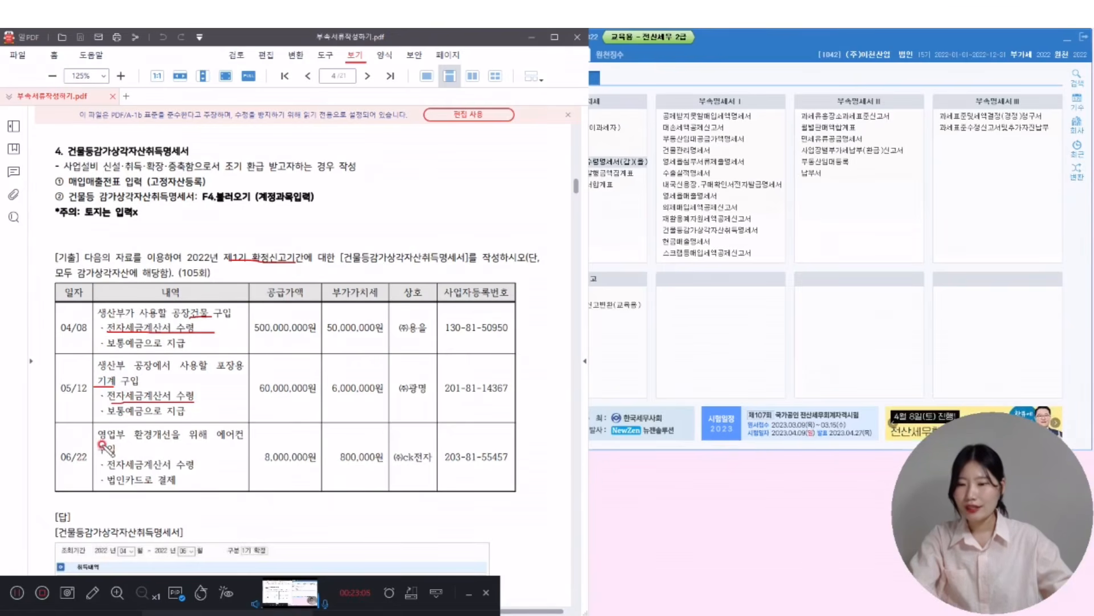
{"action": "left_click_drag", "start_coordinate": [215, 439], "coordinate": [267, 439]}
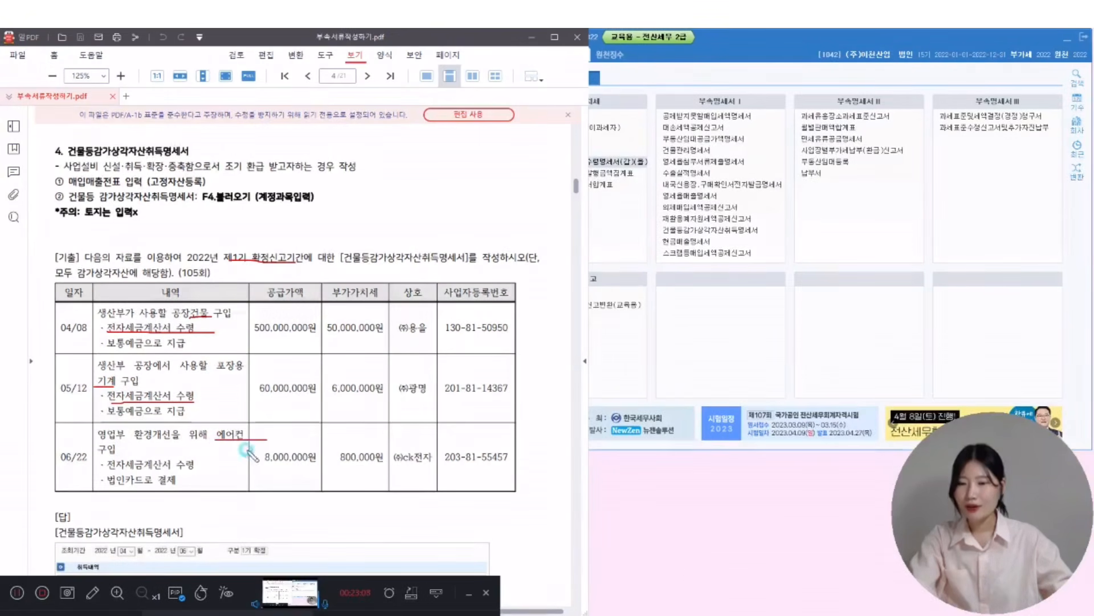
{"action": "left_click_drag", "start_coordinate": [107, 471], "coordinate": [214, 470]}
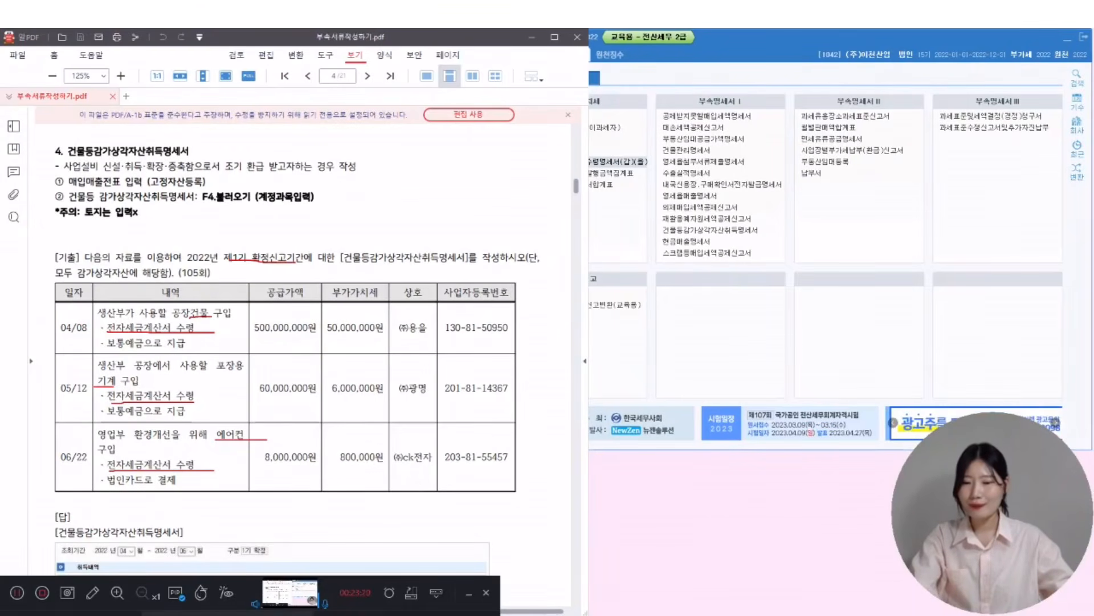
{"action": "key", "text": "Escape"}
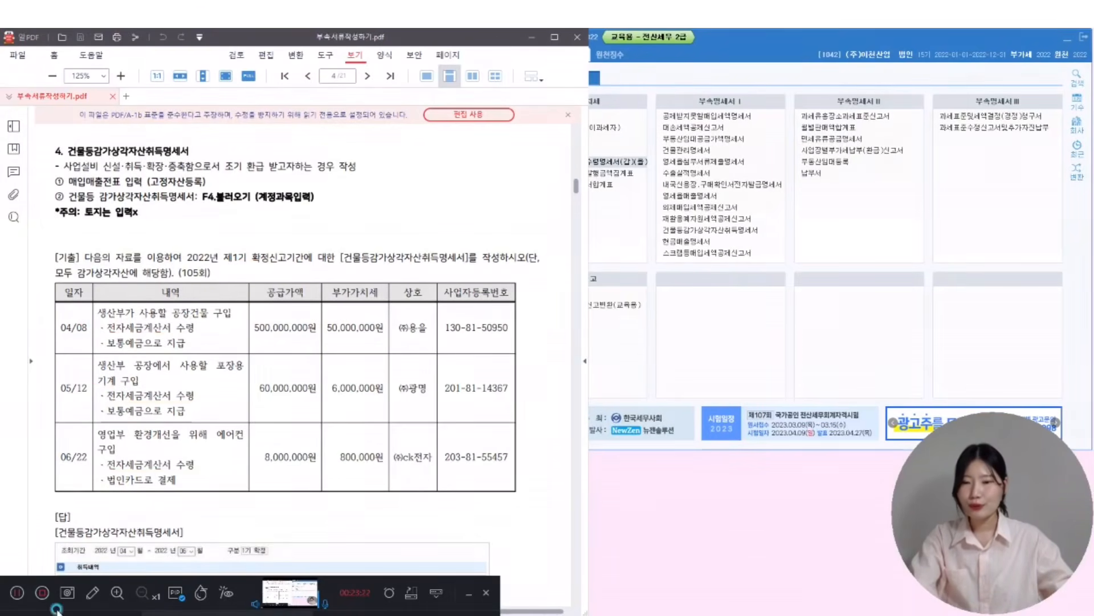
{"action": "left_click", "coordinate": [838, 38]}
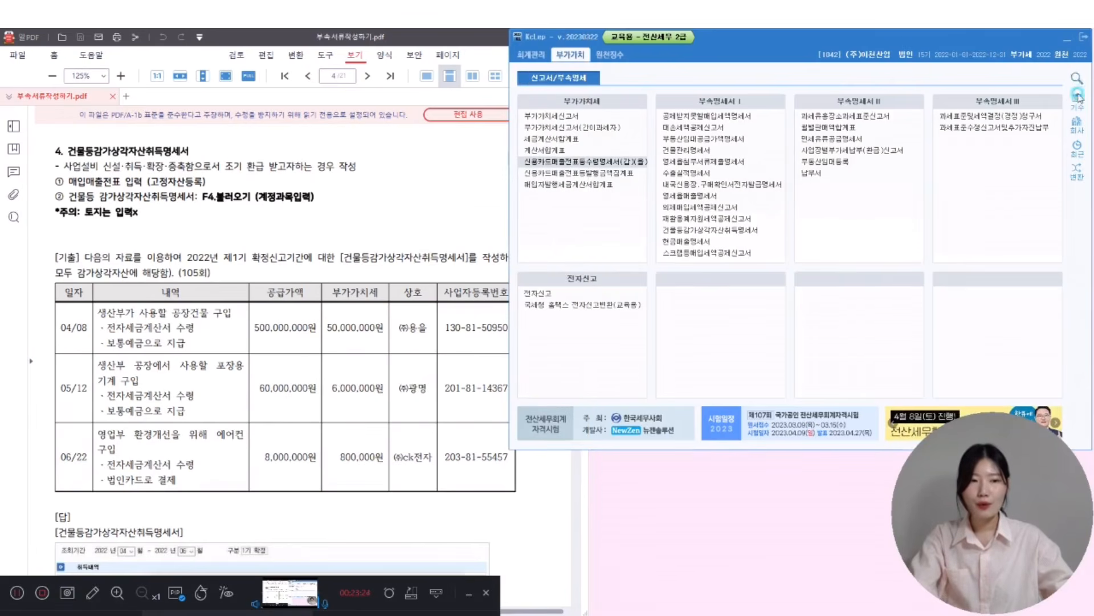
- Switch the working company to 1052 (주)미수상회
{"action": "left_click", "coordinate": [1078, 123]}
{"action": "type", "text": "10"}
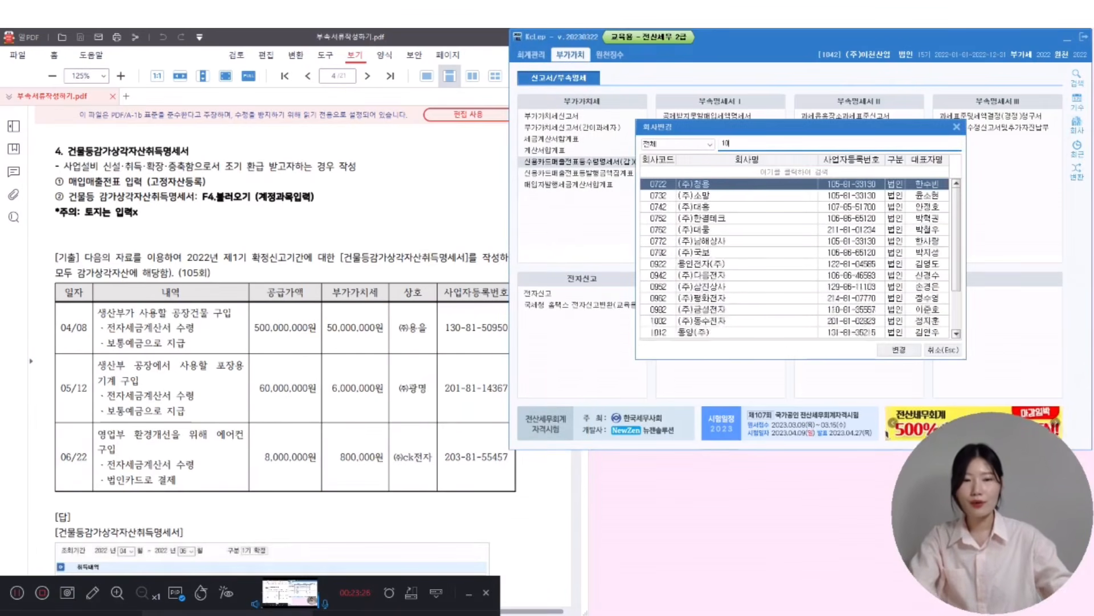
{"action": "type", "text": "52"}
{"action": "key", "text": "Return"}
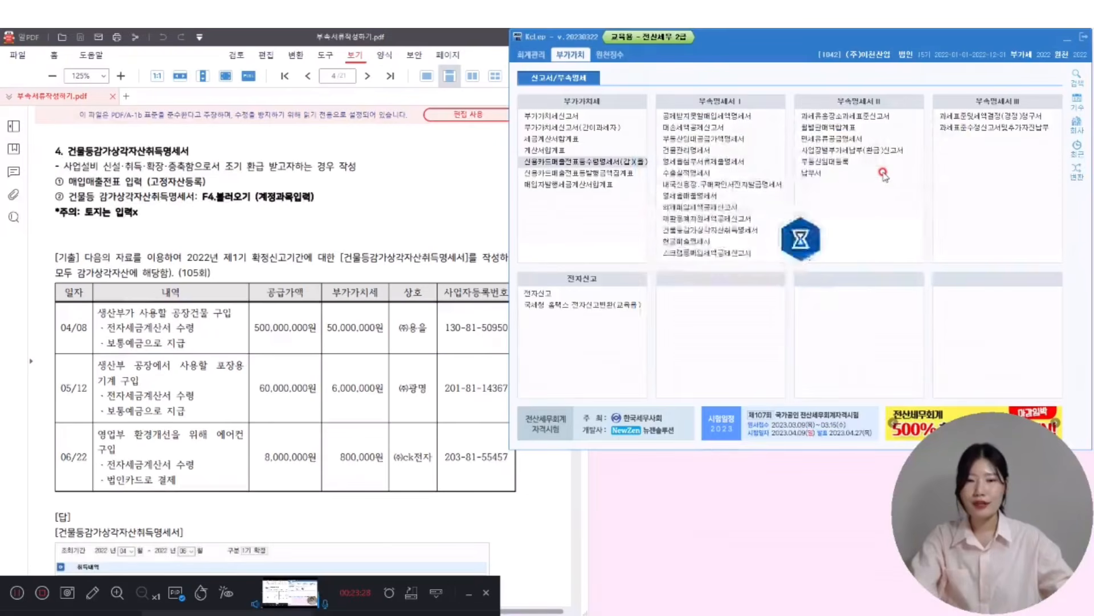
{"action": "left_click", "coordinate": [725, 196]}
{"action": "left_click", "coordinate": [584, 57]}
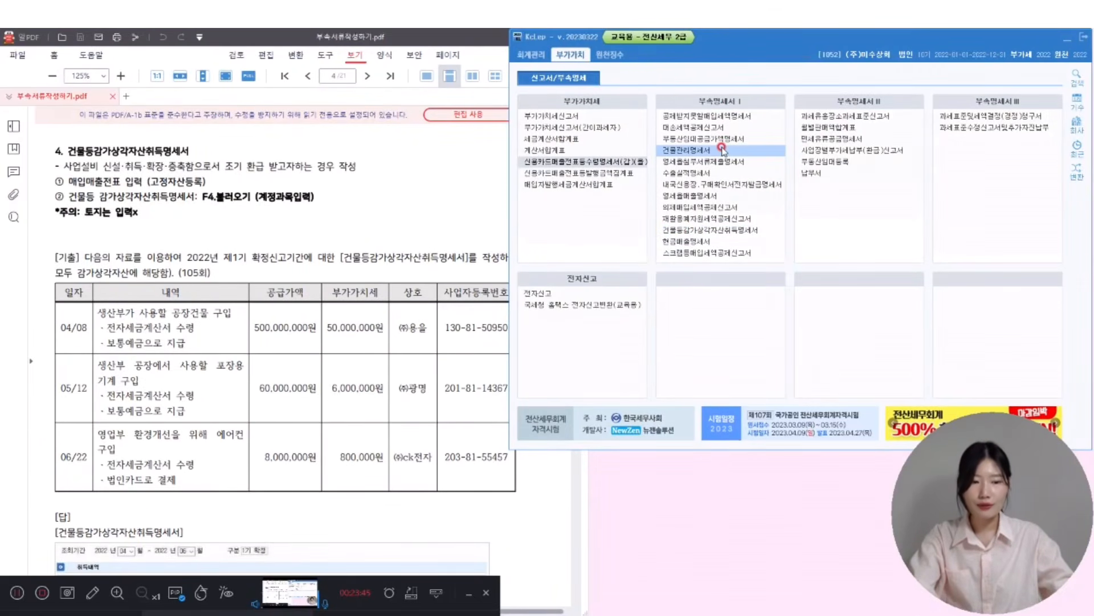
- Find 건물등 in menu search and open the 건물등감가상각자산취득명세서 form, moving it higher
{"action": "left_click", "coordinate": [1075, 79]}
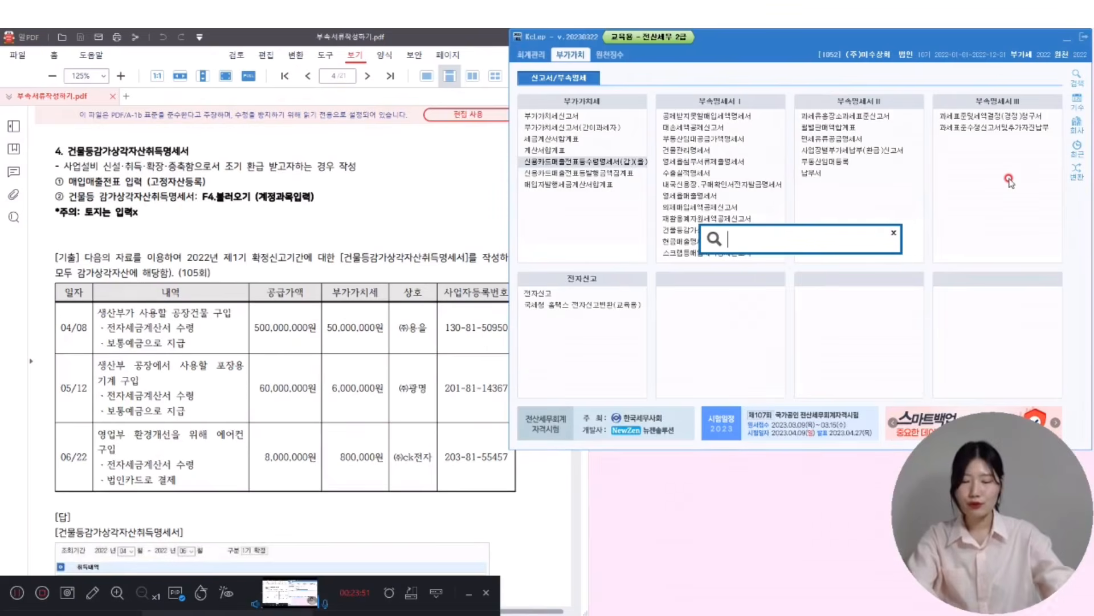
{"action": "type", "text": "건물등"}
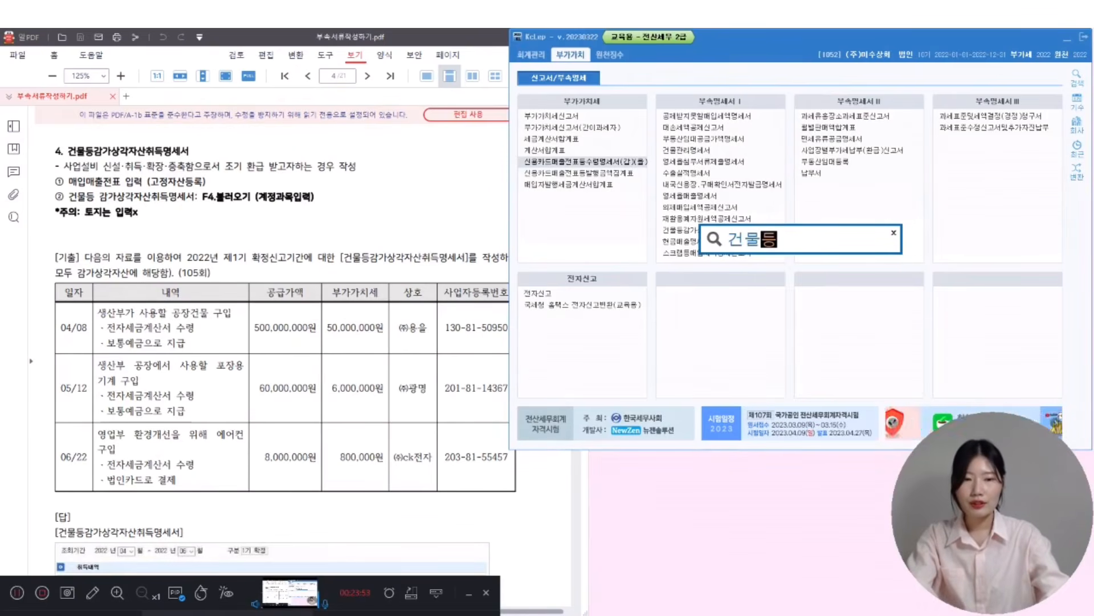
{"action": "key", "text": "Return"}
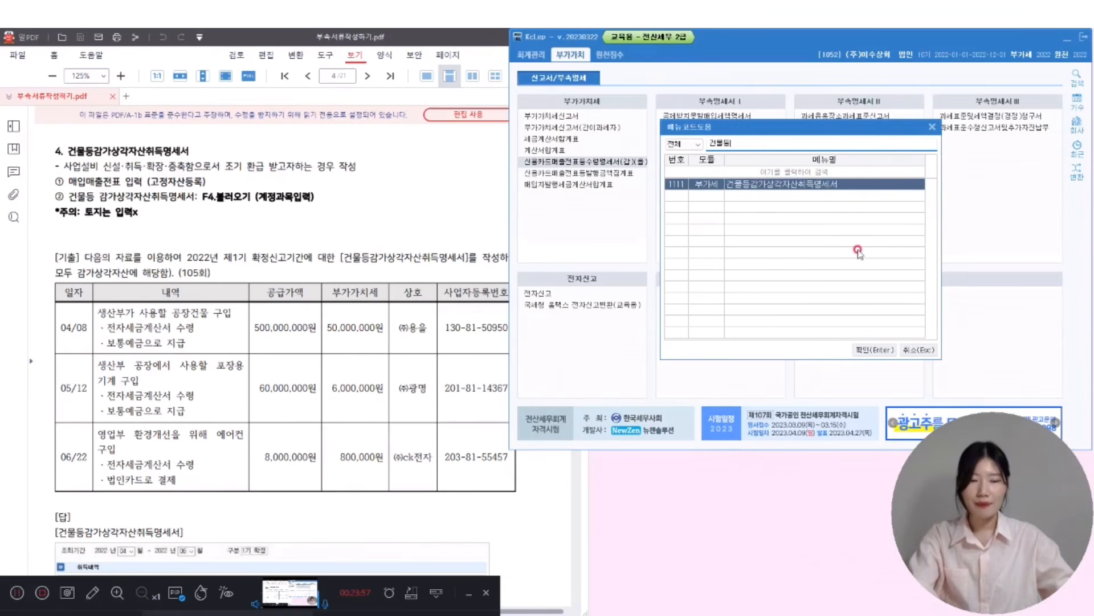
{"action": "left_click", "coordinate": [871, 350]}
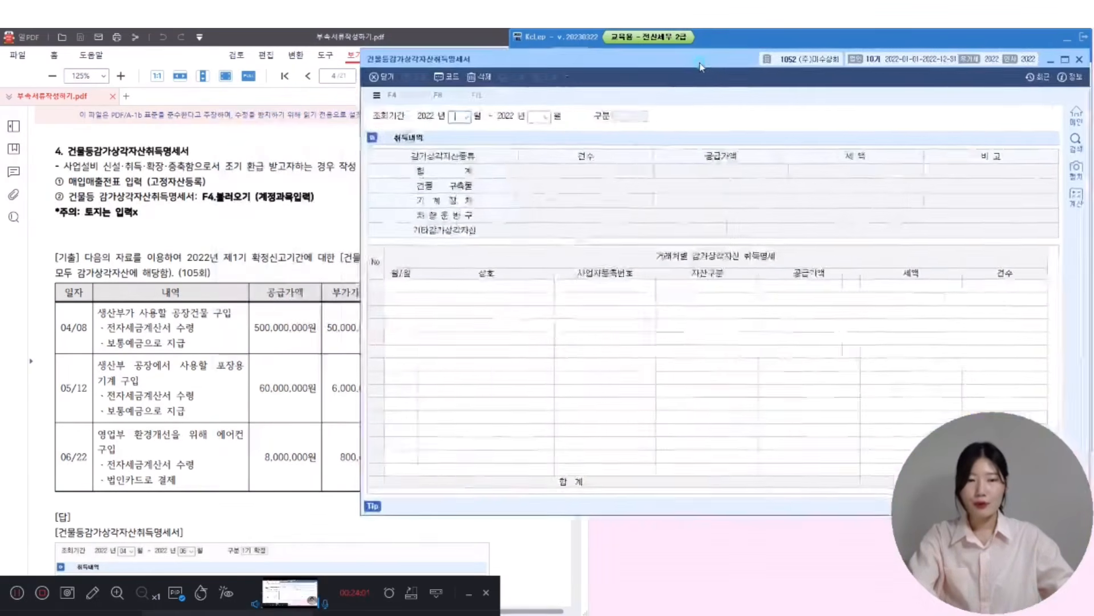
{"action": "left_click_drag", "start_coordinate": [700, 63], "coordinate": [700, 40]}
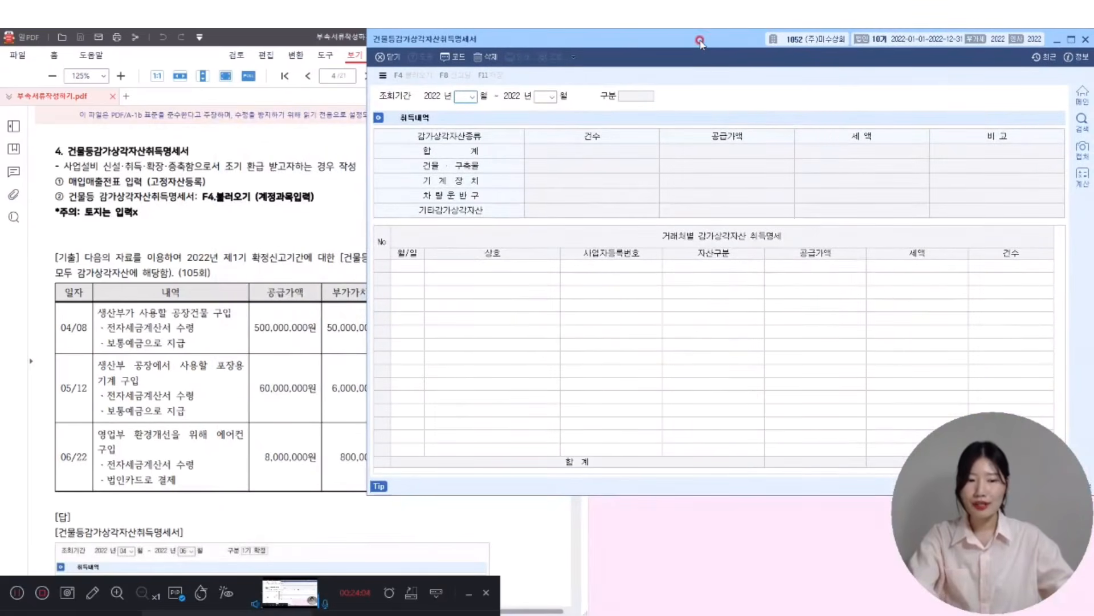
- Set the inquiry period to 04–06 (1기 확정) and enter 04-08 as row 1's date
{"action": "left_click", "coordinate": [461, 97]}
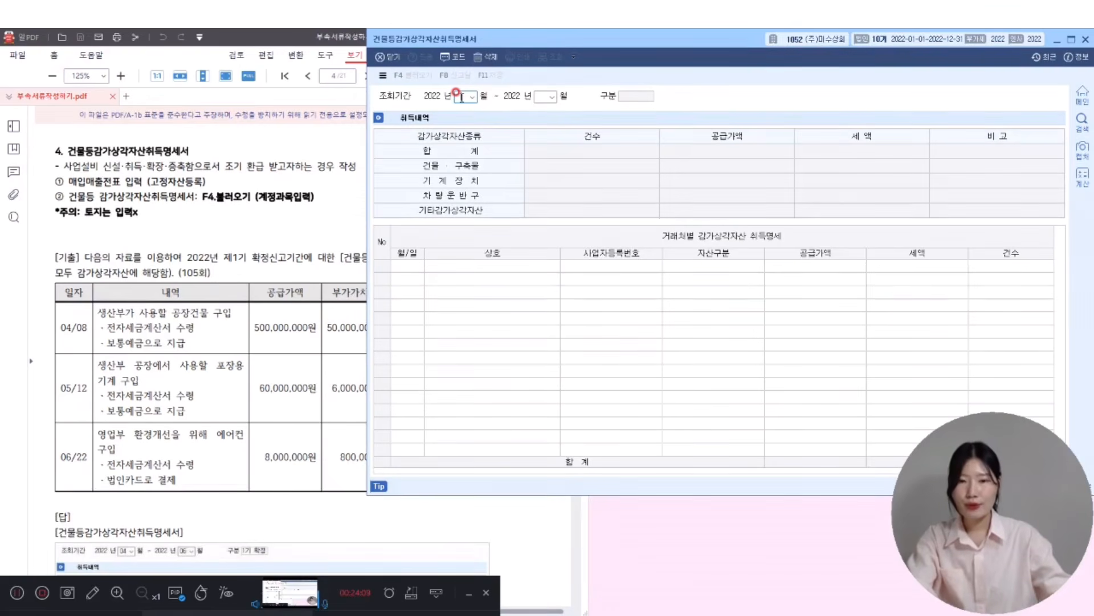
{"action": "type", "text": "06"}
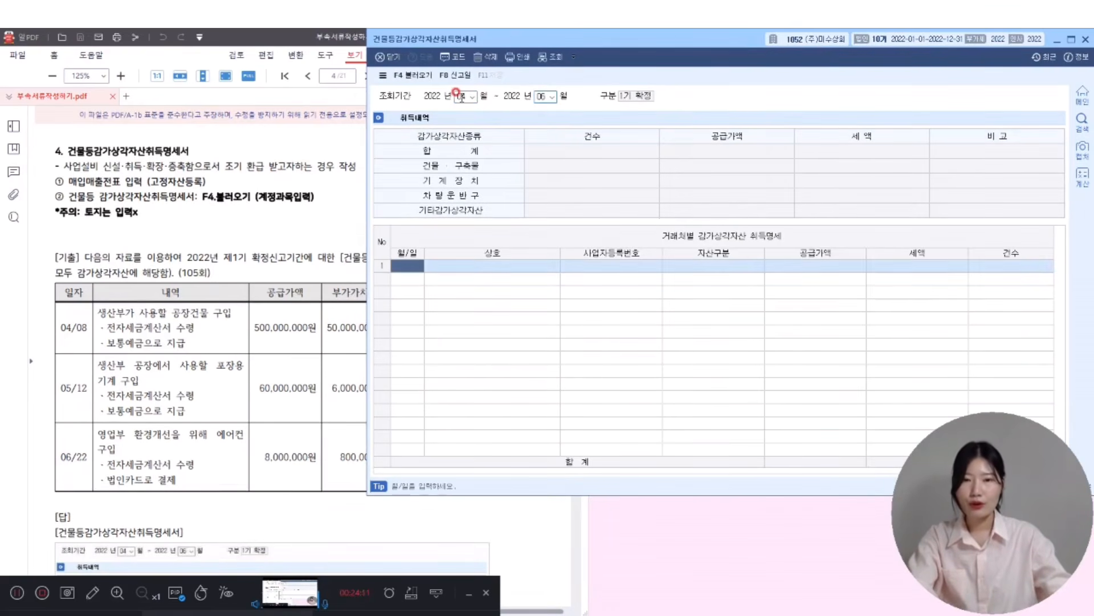
{"action": "type", "text": "0408"}
- Fill row 1: 04-08 building (건물,구축물) from (주)용을 with 500,000,000 supply value
{"action": "key", "text": "Return"}
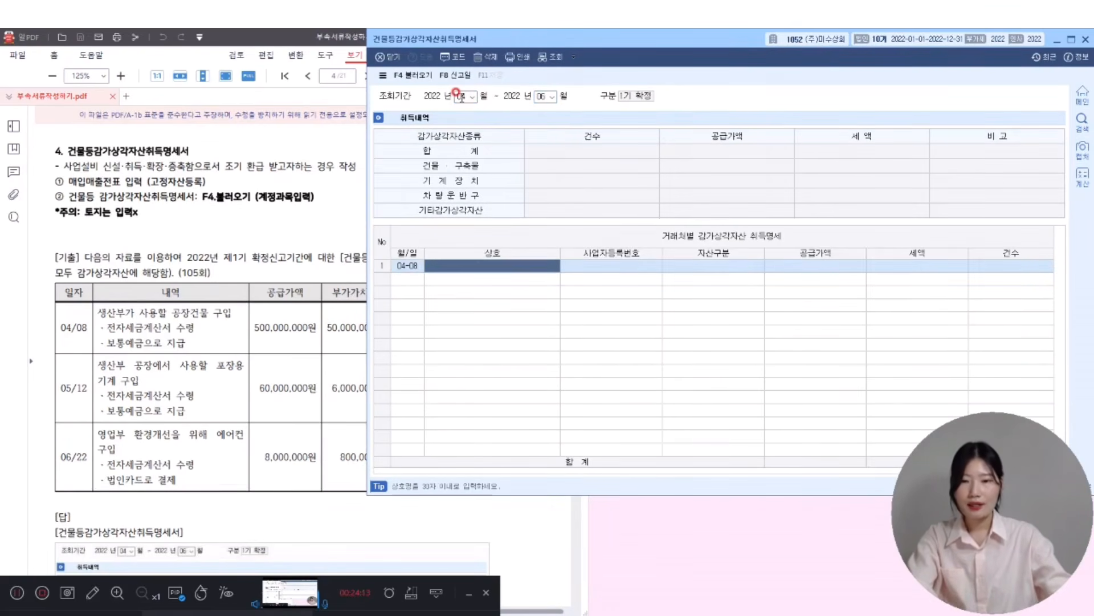
{"action": "key", "text": "F2"}
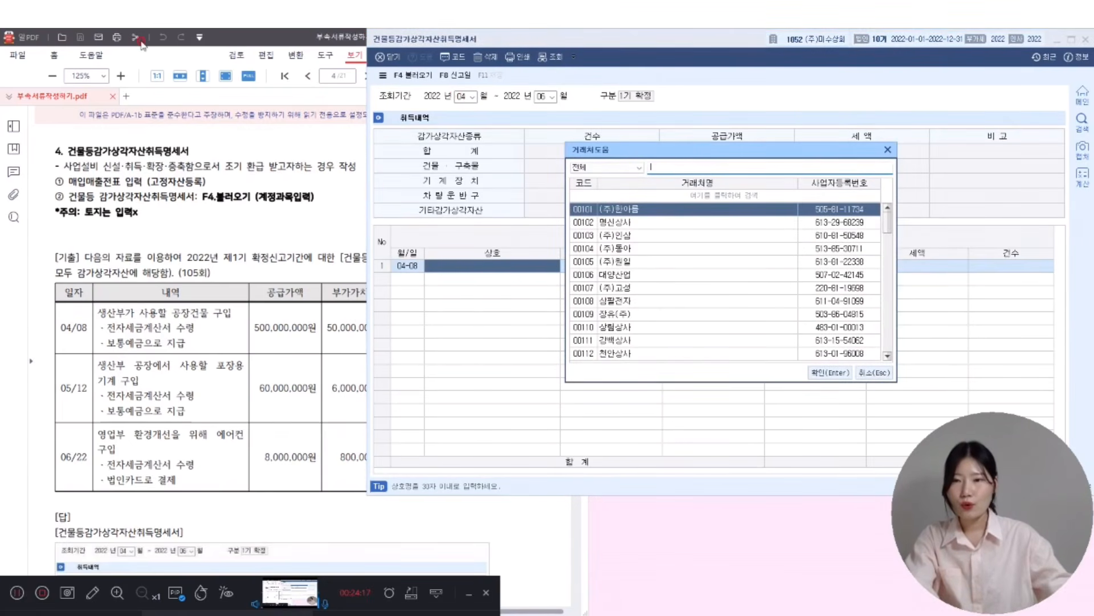
{"action": "left_click_drag", "start_coordinate": [262, 43], "coordinate": [202, 42]}
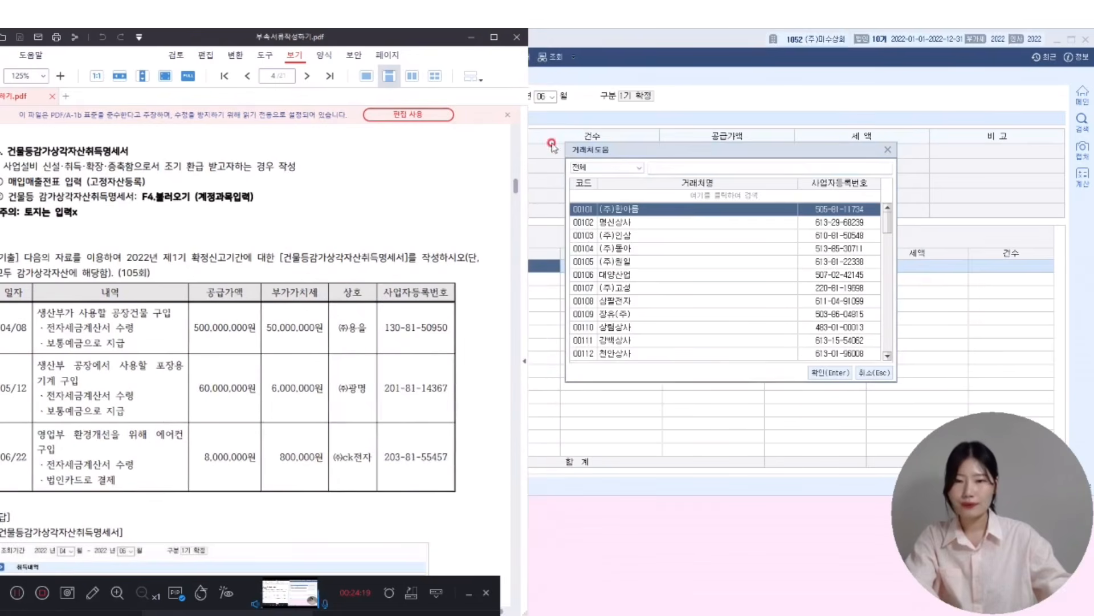
{"action": "left_click", "coordinate": [677, 152]}
{"action": "left_click", "coordinate": [692, 166]}
{"action": "type", "text": "용"}
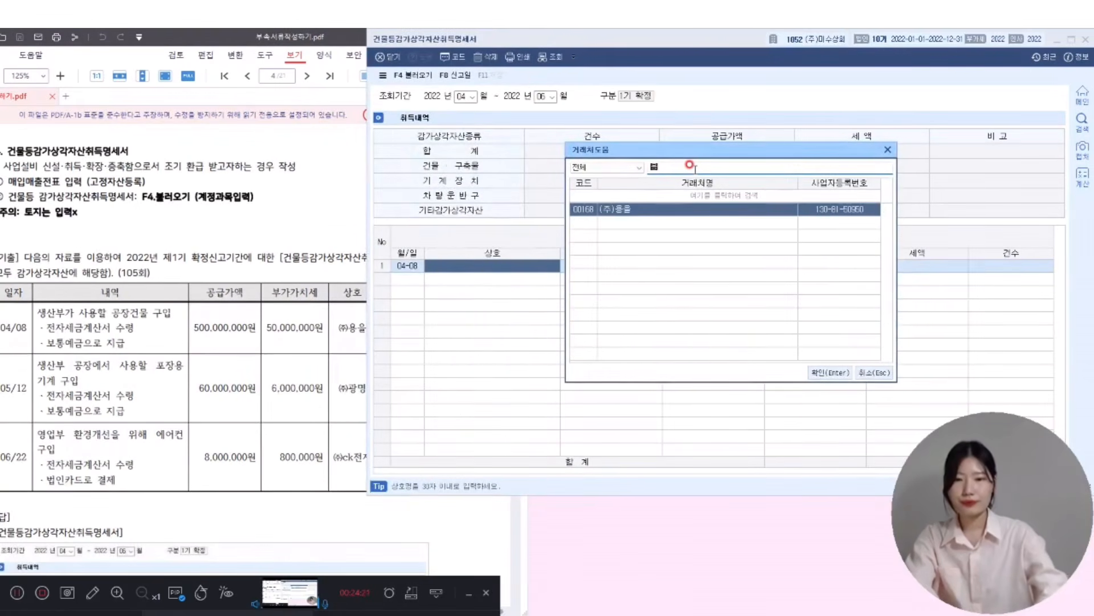
{"action": "key", "text": "Return"}
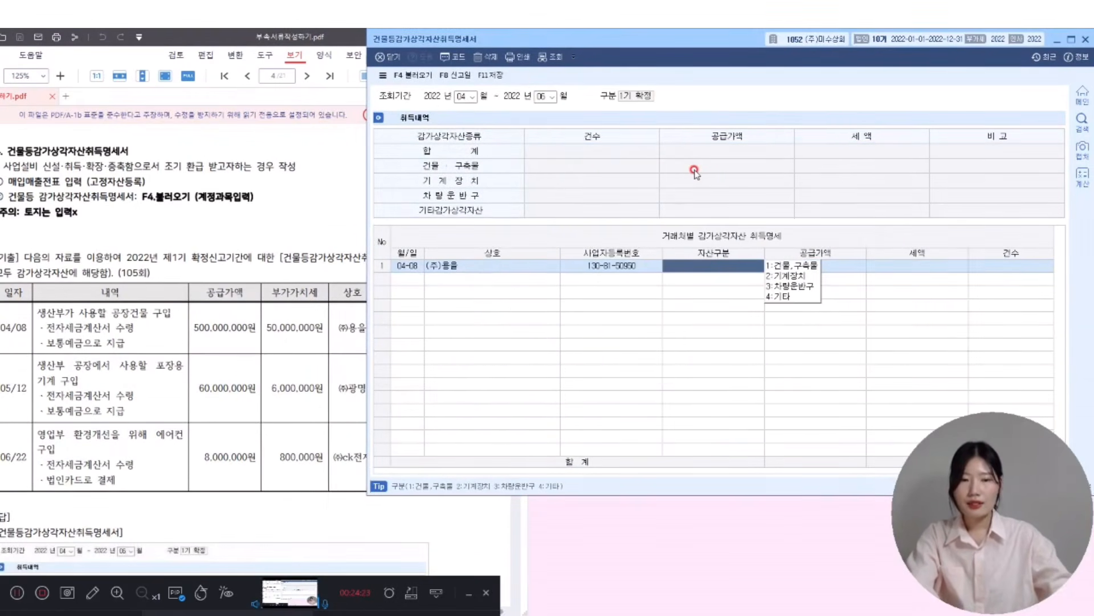
{"action": "type", "text": "1"}
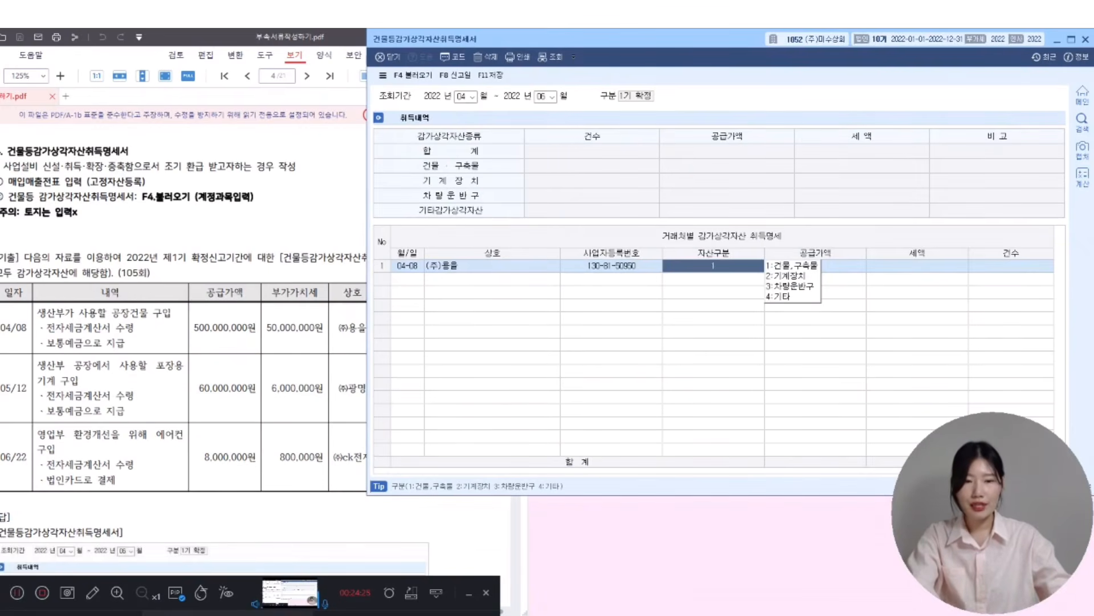
{"action": "key", "text": "Return"}
{"action": "type", "text": "500000000"}
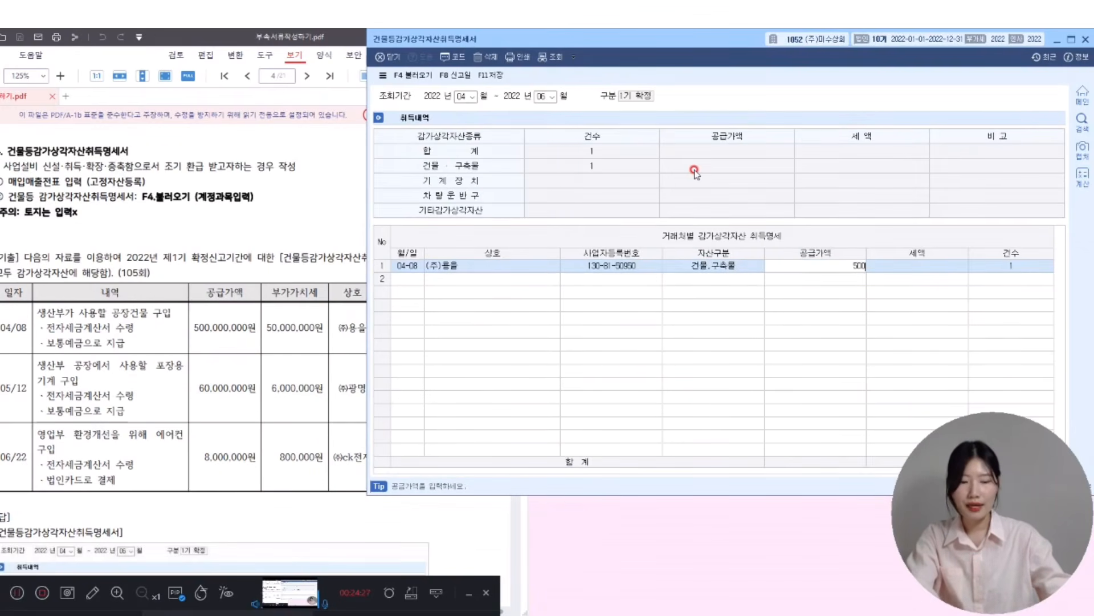
{"action": "key", "text": "Return"}
- Add row 2: 05-12 machinery (기계장치) from (주)광명 with 60,000,000 supply value
{"action": "key", "text": "Return"}
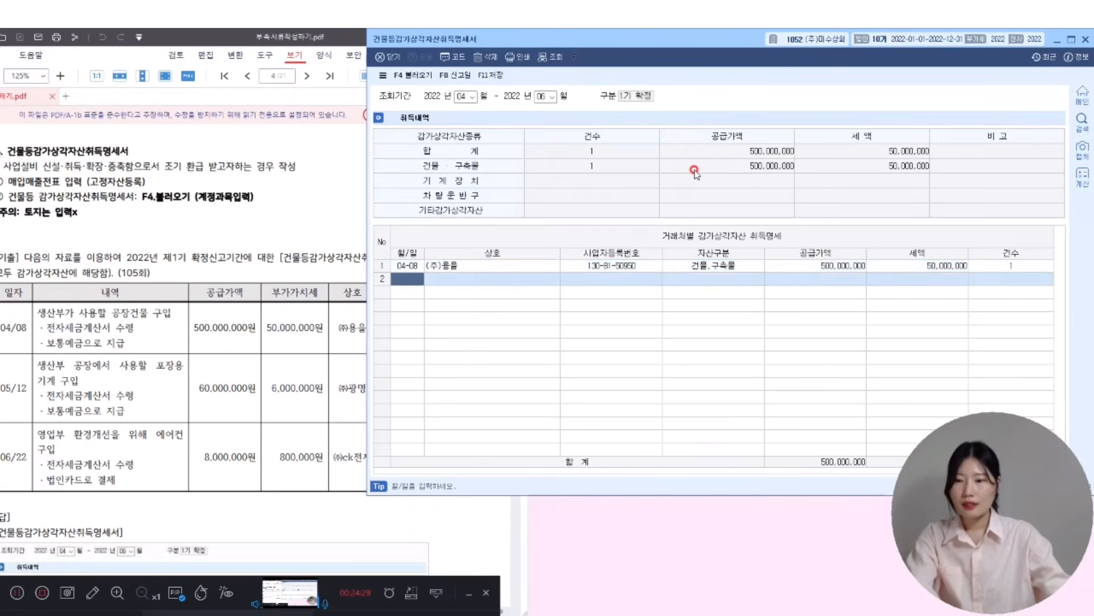
{"action": "type", "text": "0512"}
{"action": "key", "text": "Return"}
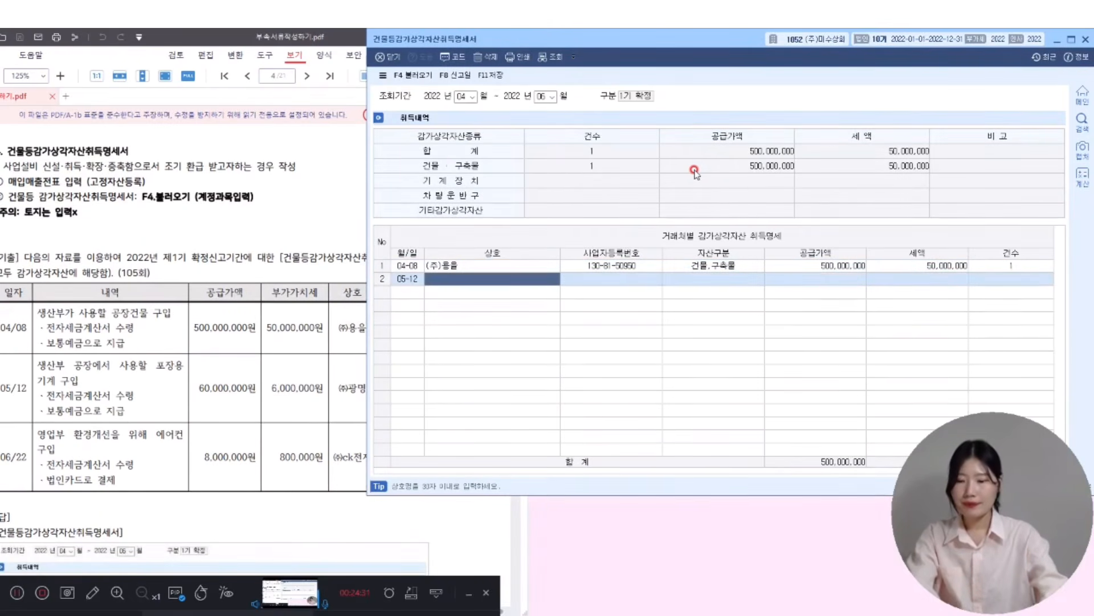
{"action": "key", "text": "F2"}
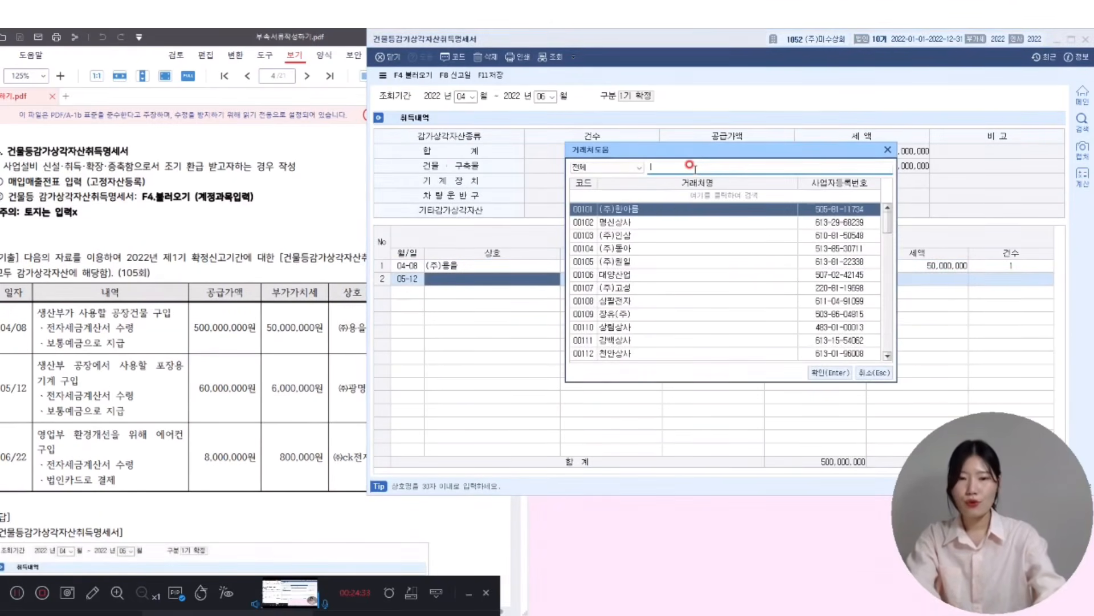
{"action": "left_click", "coordinate": [690, 165]}
{"action": "type", "text": "광명"}
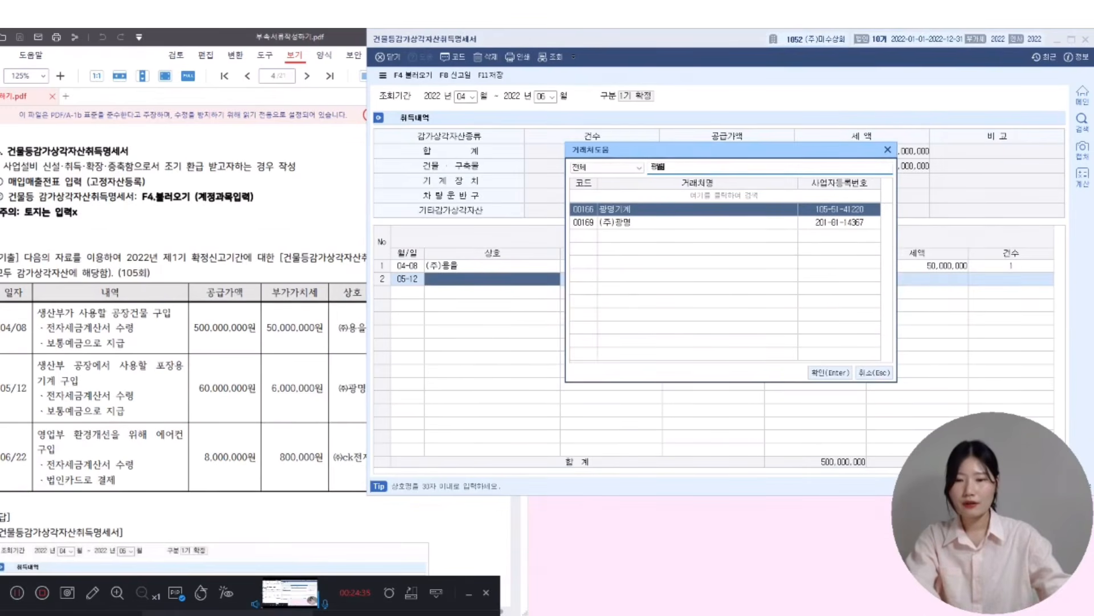
{"action": "left_click", "coordinate": [243, 326]}
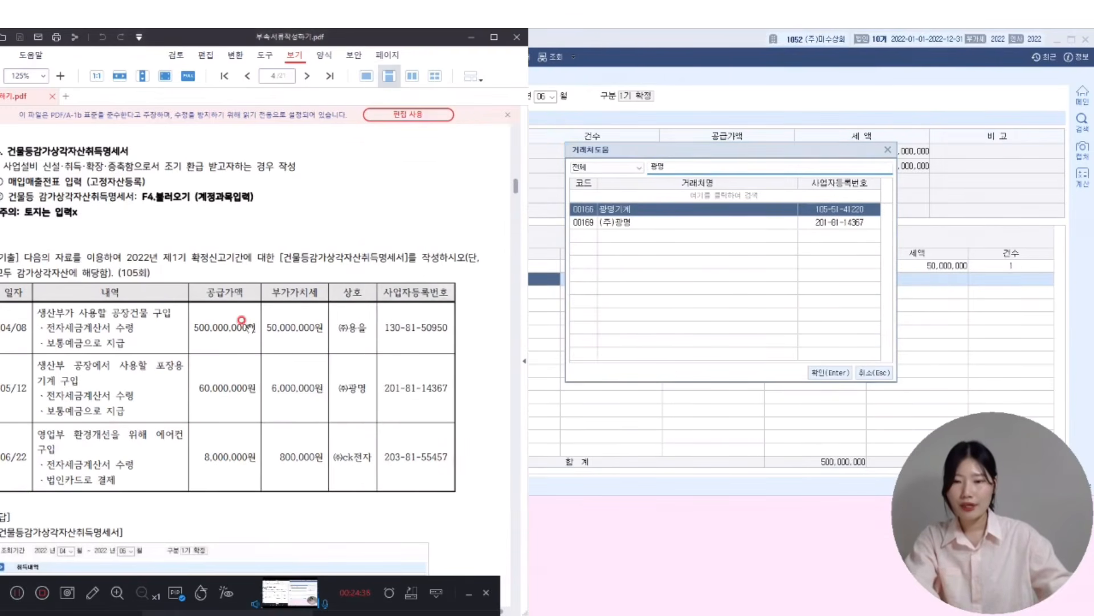
{"action": "double_click", "coordinate": [716, 223]}
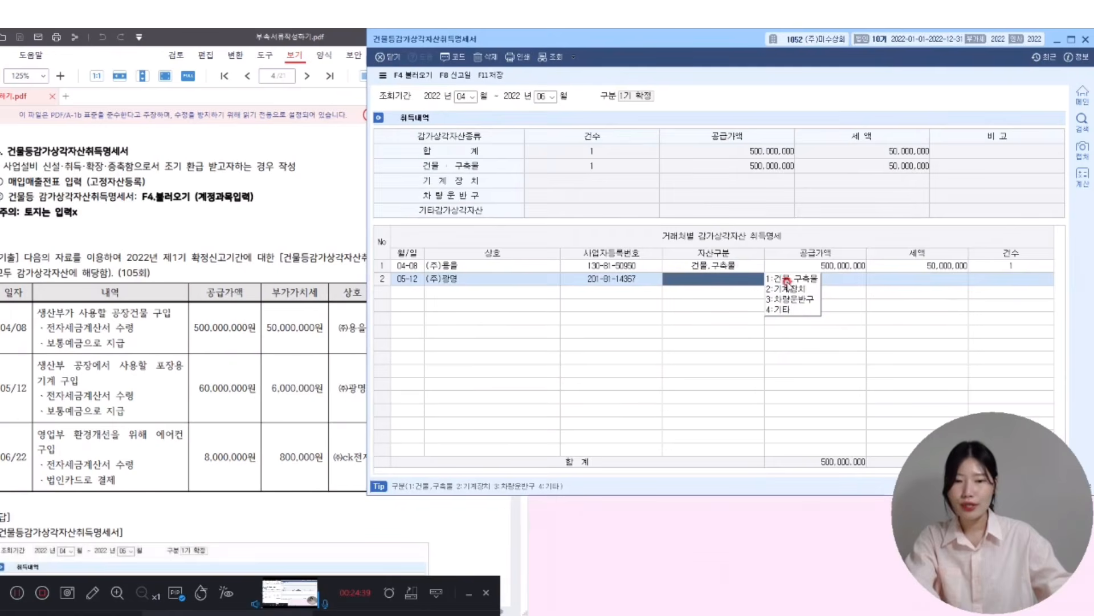
{"action": "left_click", "coordinate": [788, 289]}
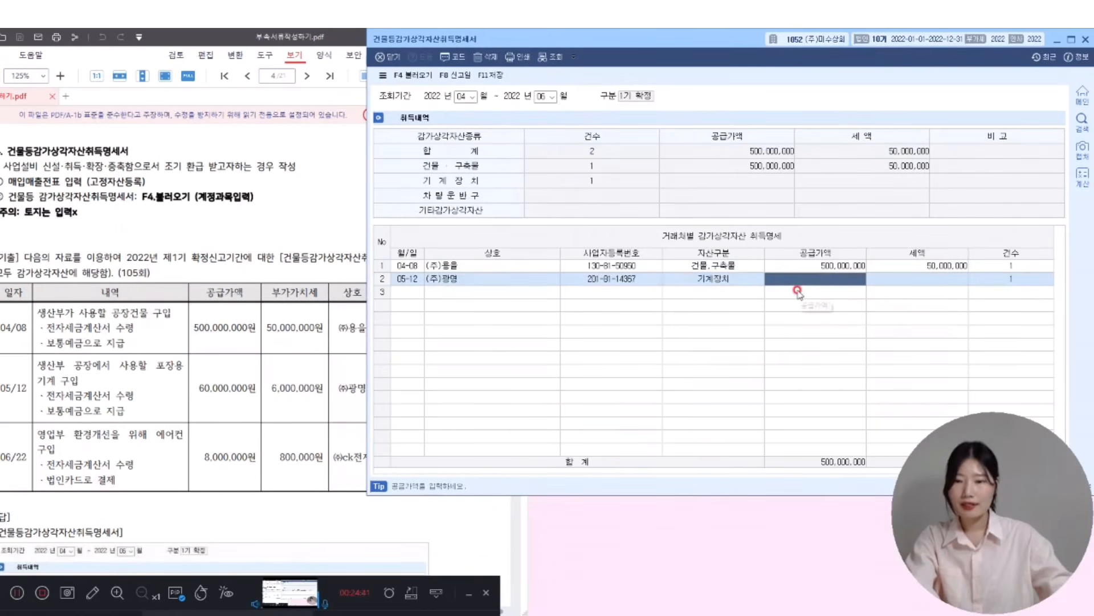
{"action": "type", "text": "60000000"}
{"action": "key", "text": "Return"}
- Add row 3: 06-22 other asset from (주)ck전자 at 8,000,000 with 800,000 tax
{"action": "key", "text": "Return"}
{"action": "type", "text": "0622"}
{"action": "key", "text": "Return"}
{"action": "key", "text": "F2"}
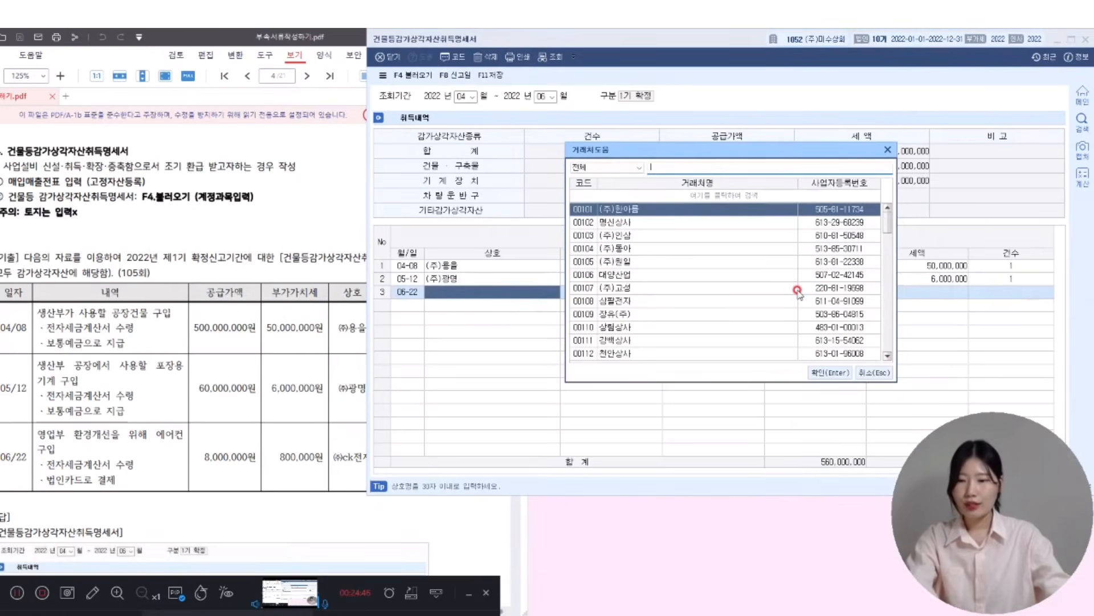
{"action": "type", "text": "ck"}
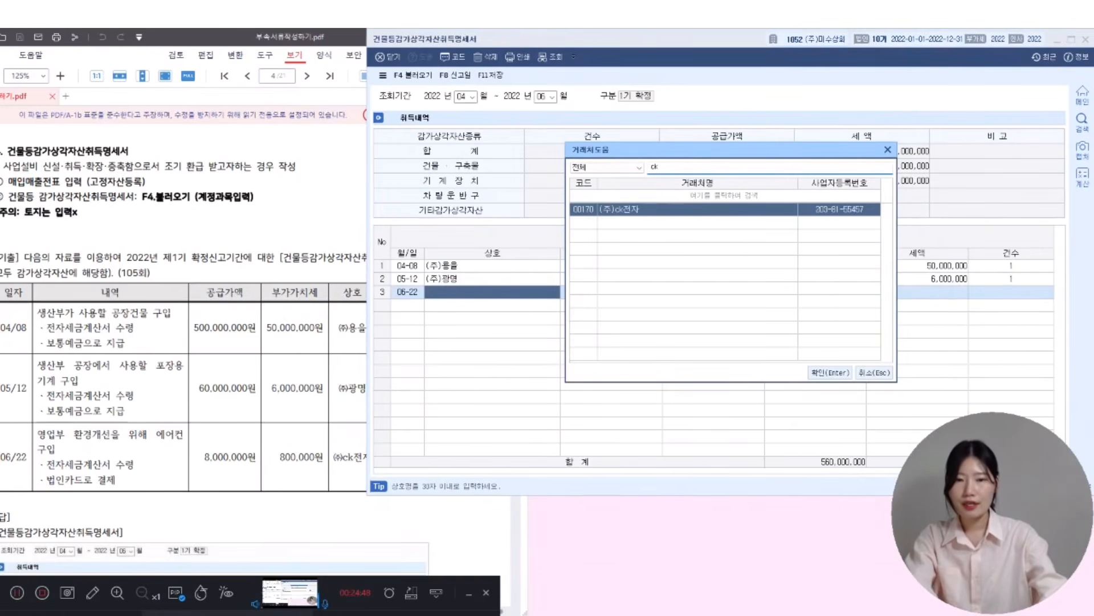
{"action": "key", "text": "Return"}
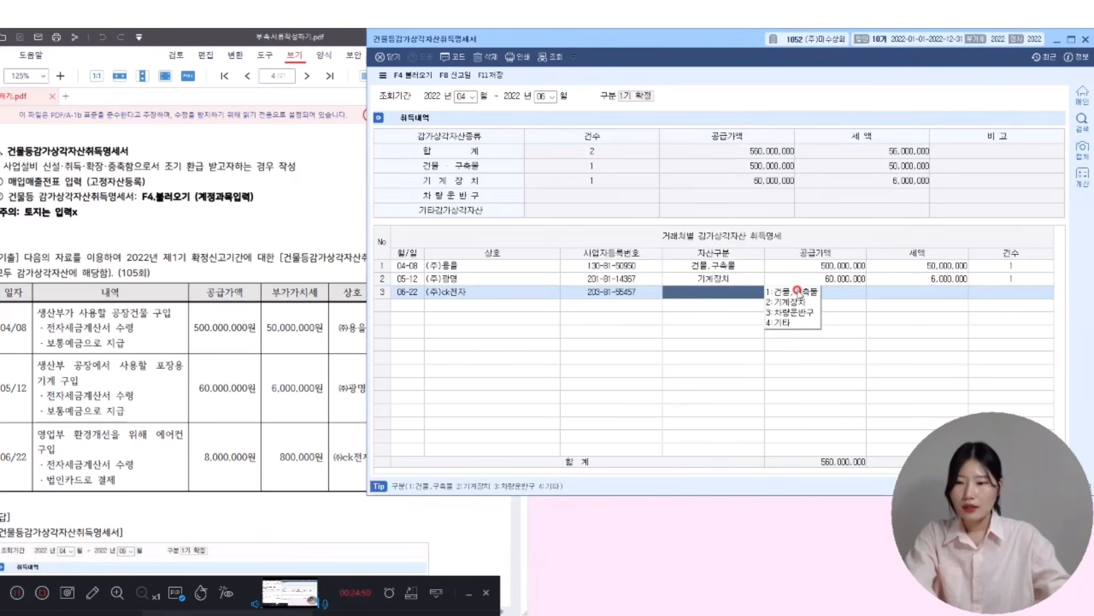
{"action": "left_click", "coordinate": [800, 323]}
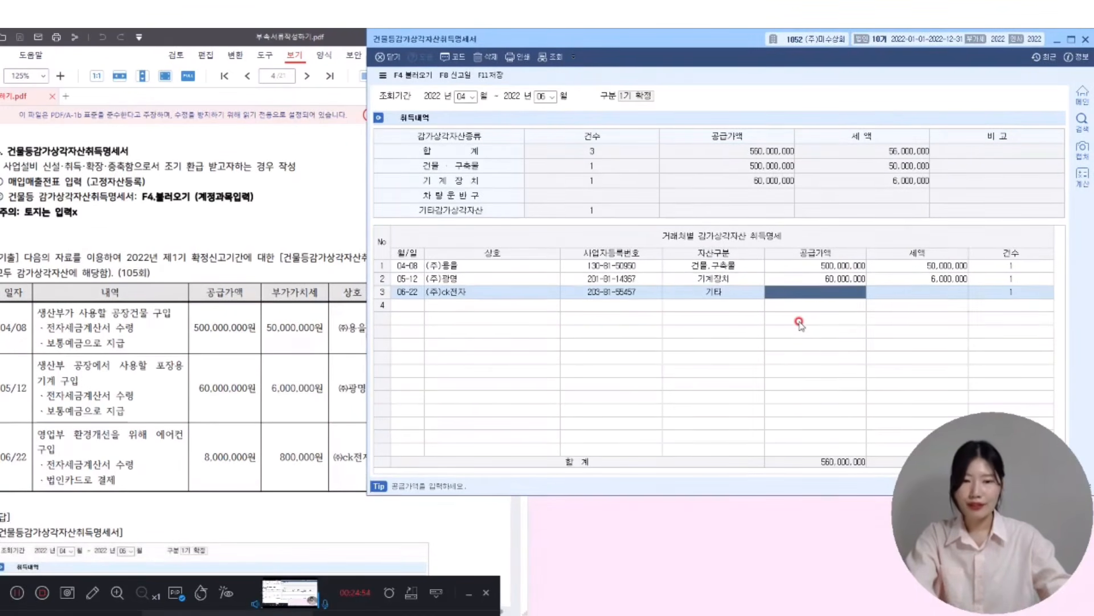
{"action": "type", "text": "8000000"}
{"action": "key", "text": "Return"}
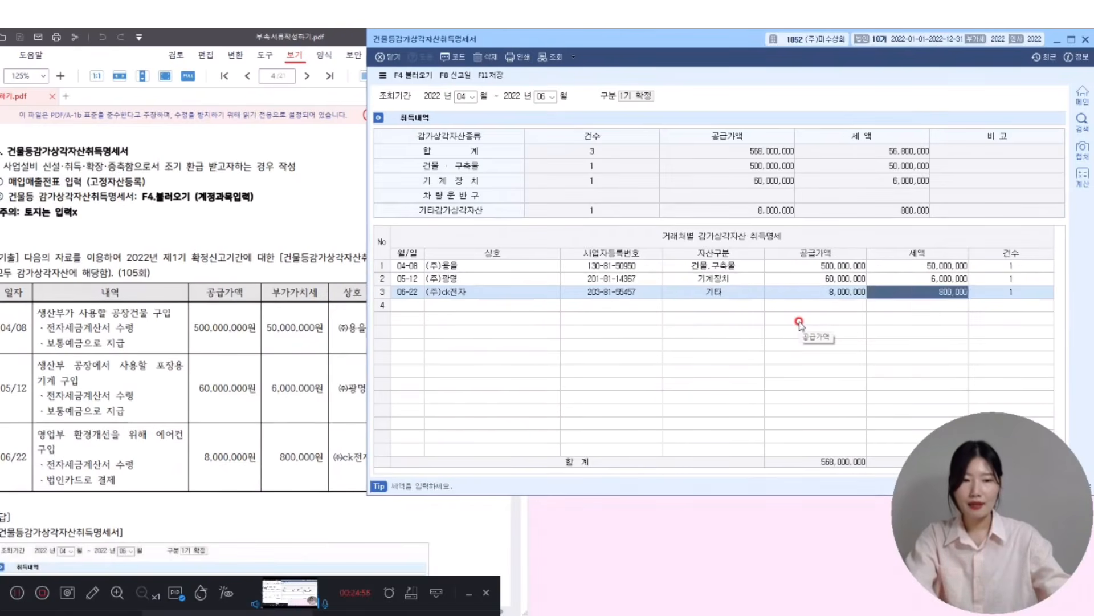
{"action": "key", "text": "Return"}
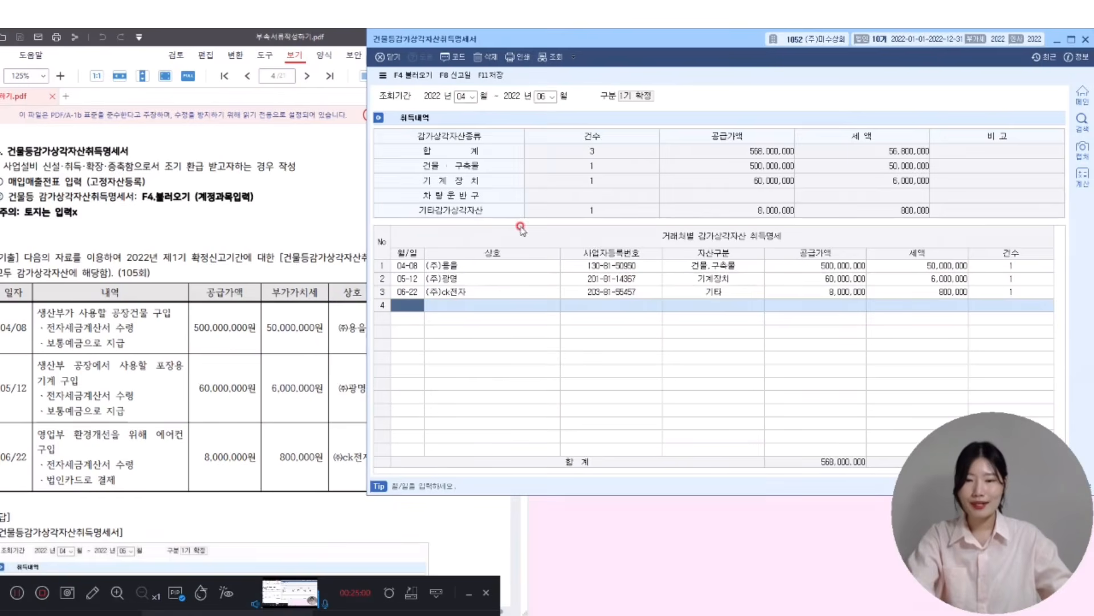
- Save the 1기 확정 acquisition statement, then underline 2기 확정신고기간 and 개별소비세 in the next question
{"action": "left_click", "coordinate": [501, 76]}
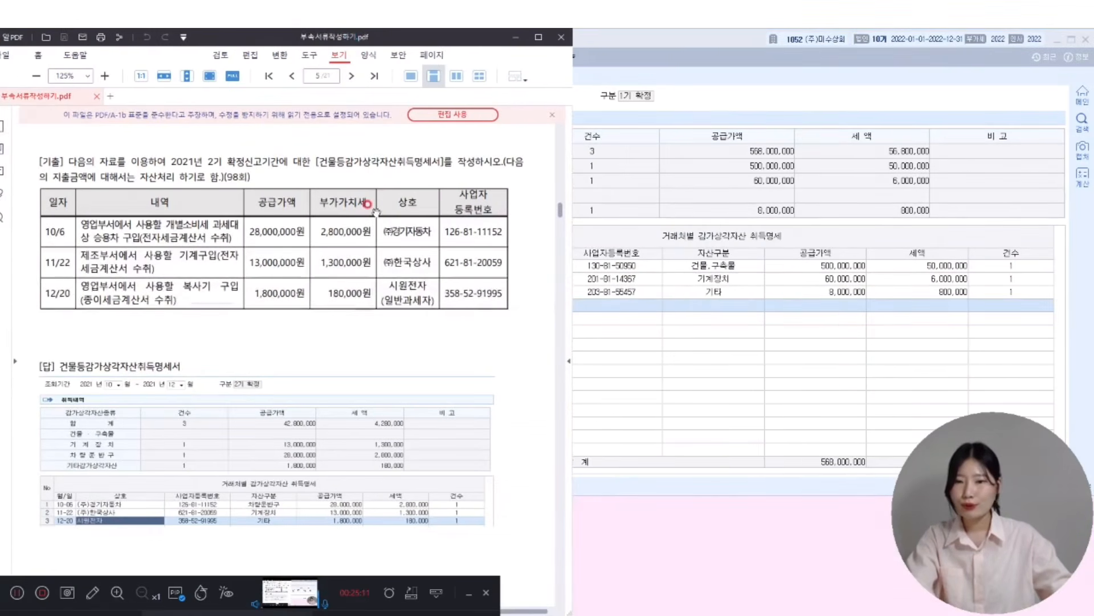
{"action": "left_click_drag", "start_coordinate": [172, 167], "coordinate": [256, 166]}
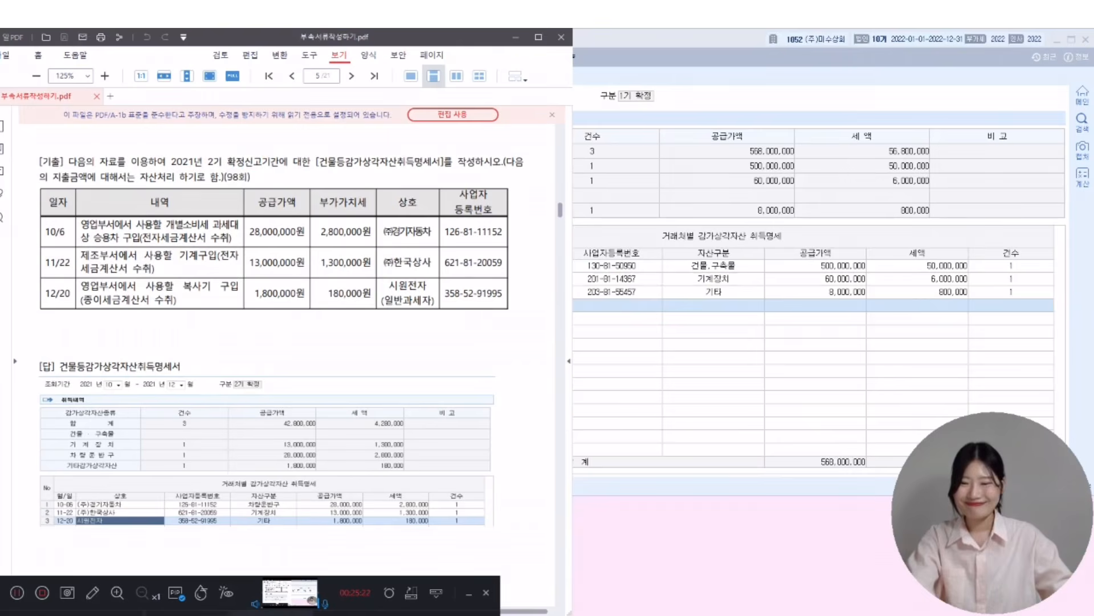
{"action": "left_click_drag", "start_coordinate": [209, 166], "coordinate": [287, 167]}
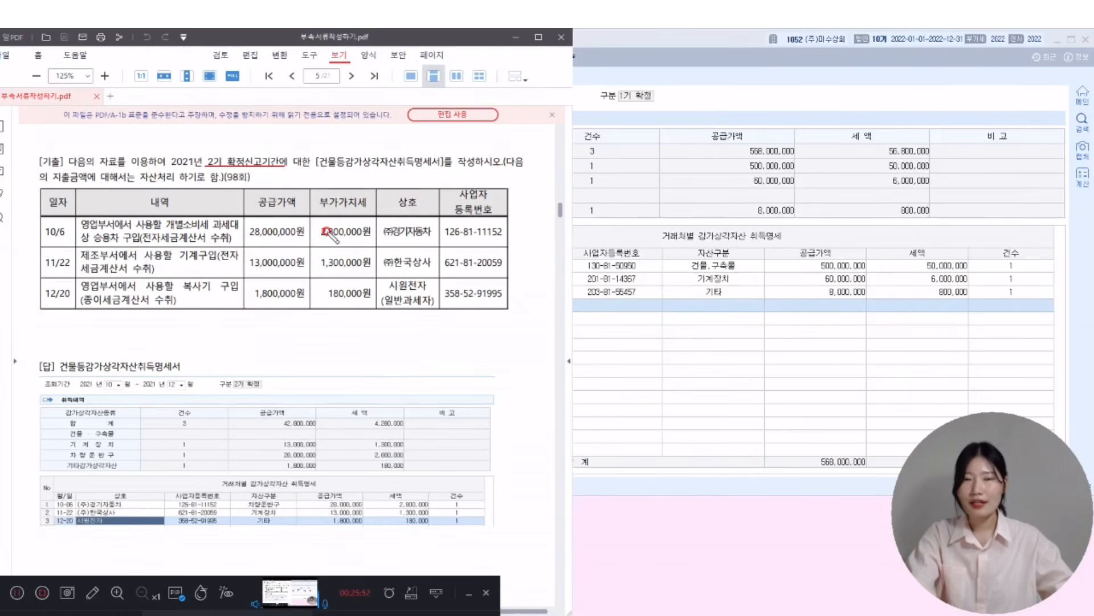
{"action": "left_click_drag", "start_coordinate": [511, 229], "coordinate": [512, 239]}
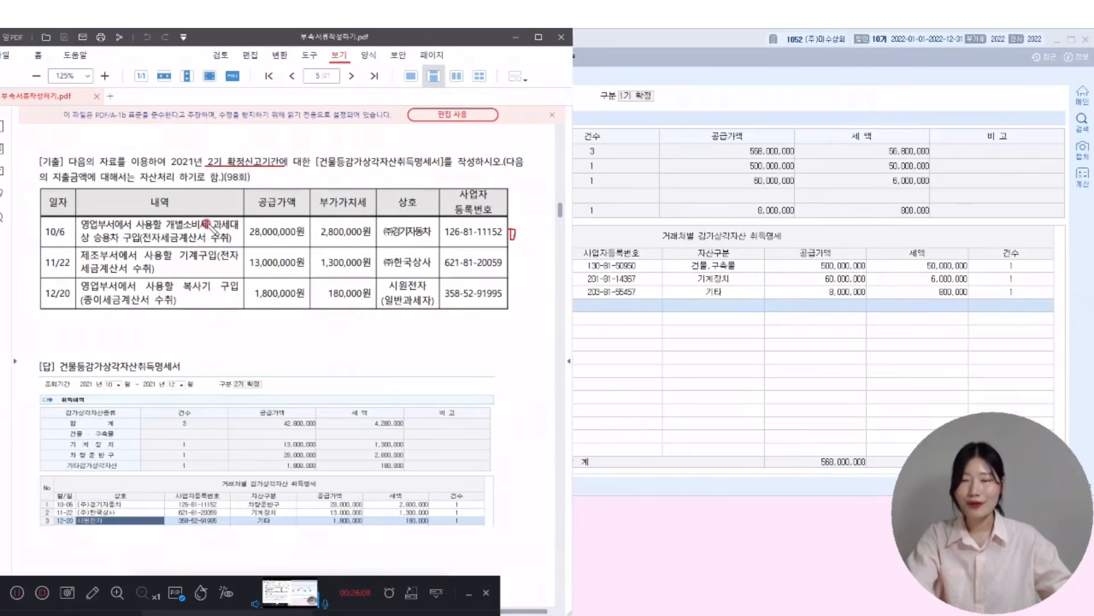
{"action": "left_click_drag", "start_coordinate": [165, 230], "coordinate": [209, 230]}
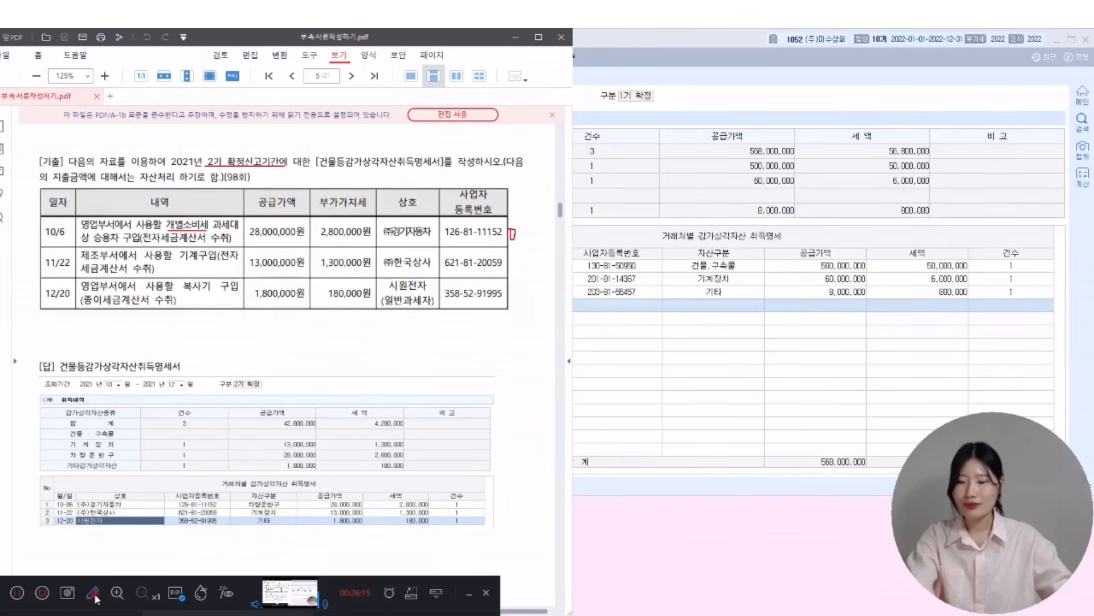
- Close the statement and switch the working company to 0982 (주)금성전자
{"action": "double_click", "coordinate": [737, 36]}
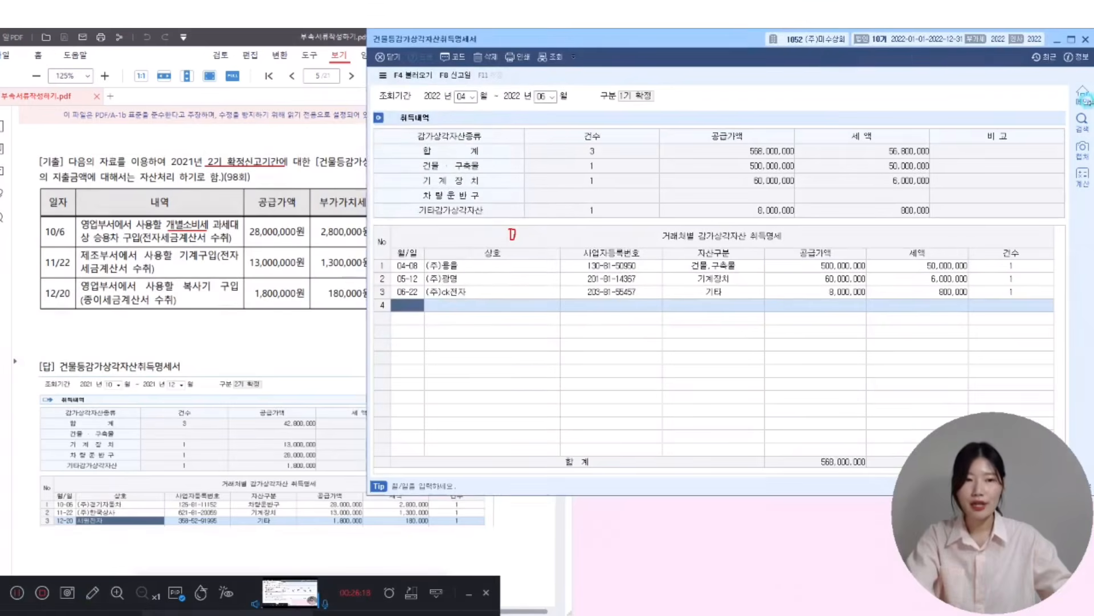
{"action": "left_click", "coordinate": [1086, 38]}
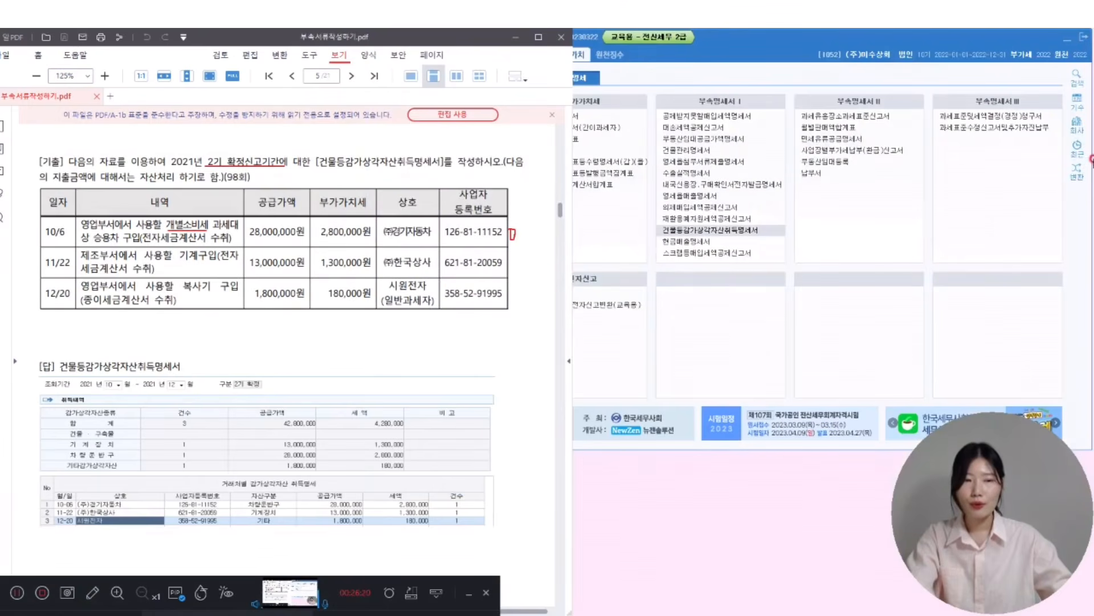
{"action": "left_click", "coordinate": [1077, 122]}
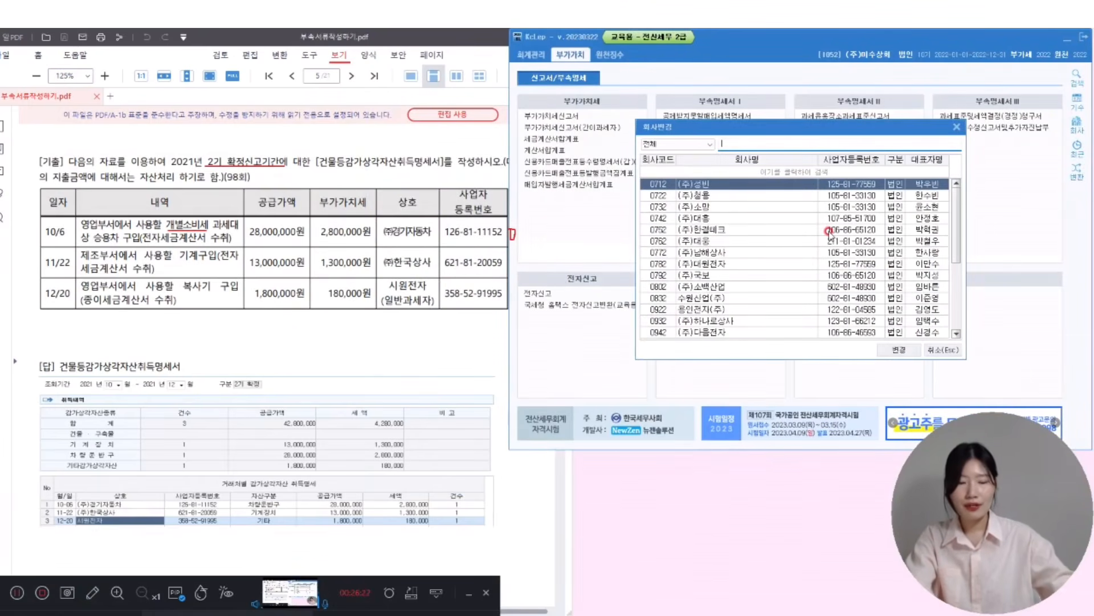
{"action": "type", "text": "98"}
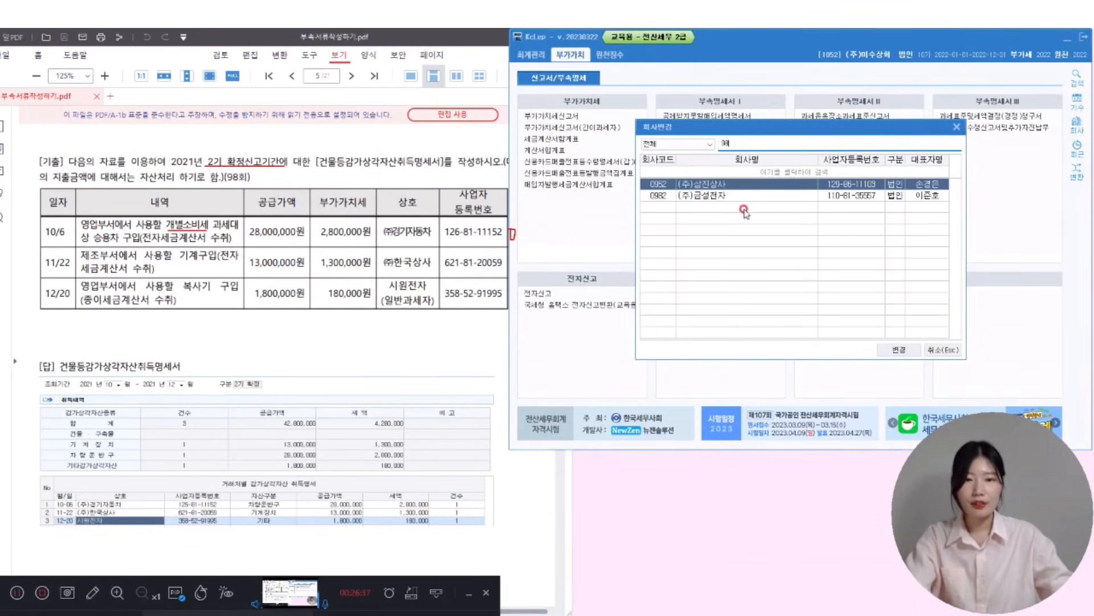
{"action": "left_click", "coordinate": [727, 196]}
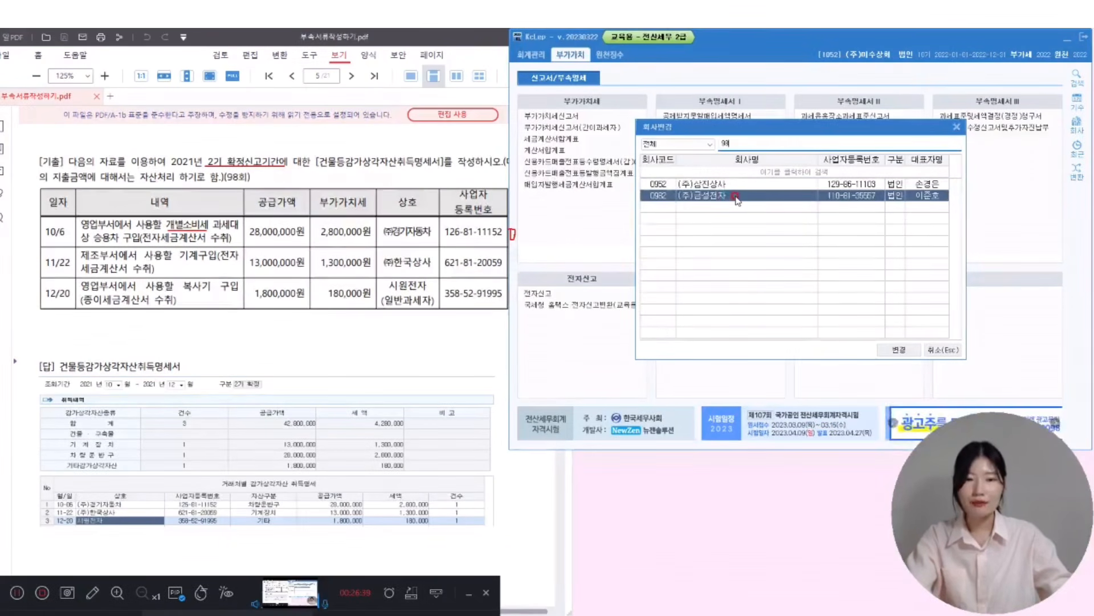
{"action": "double_click", "coordinate": [736, 196]}
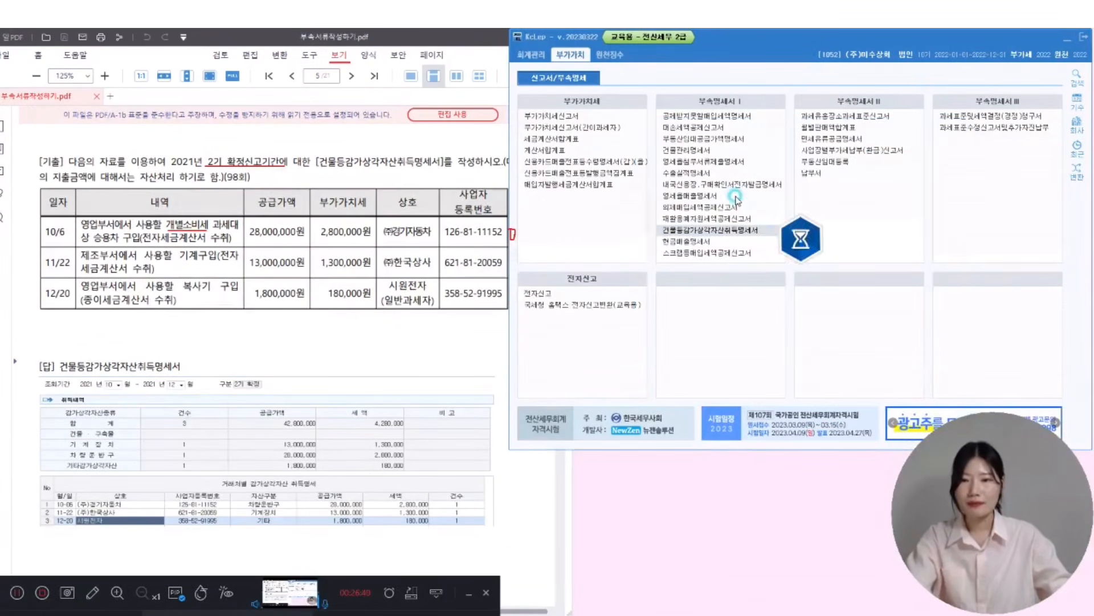
- Open the depreciable-asset acquisition statement for October–December 2021, 2기 확정
{"action": "left_click", "coordinate": [735, 230]}
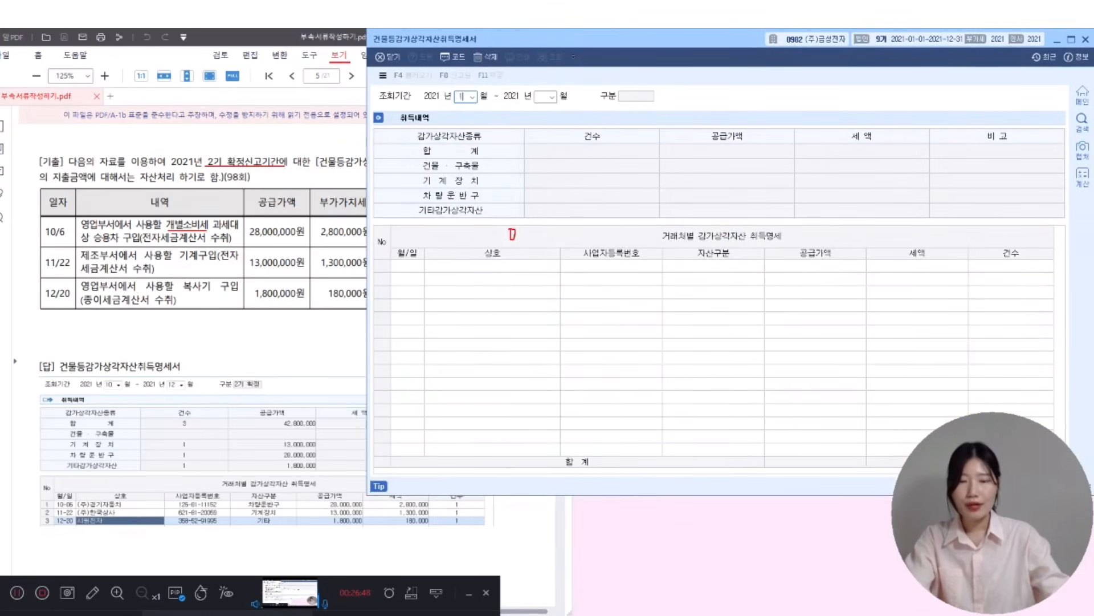
{"action": "type", "text": "12"}
{"action": "key", "text": "Return"}
{"action": "key", "text": "Return"}
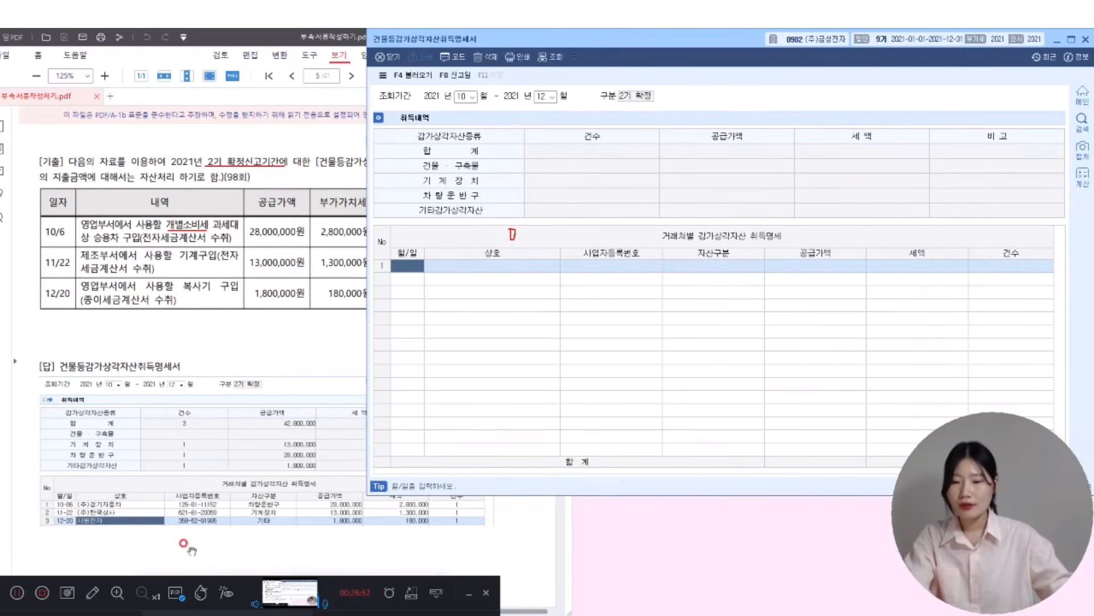
- Enter row 1: 10-06 purchase from (주)경기자동차 as 차량운반구 with 28,000,000 supply value
{"action": "left_click", "coordinate": [386, 512]}
{"action": "key", "text": "Escape"}
{"action": "left_click", "coordinate": [410, 252]}
{"action": "type", "text": "1006"}
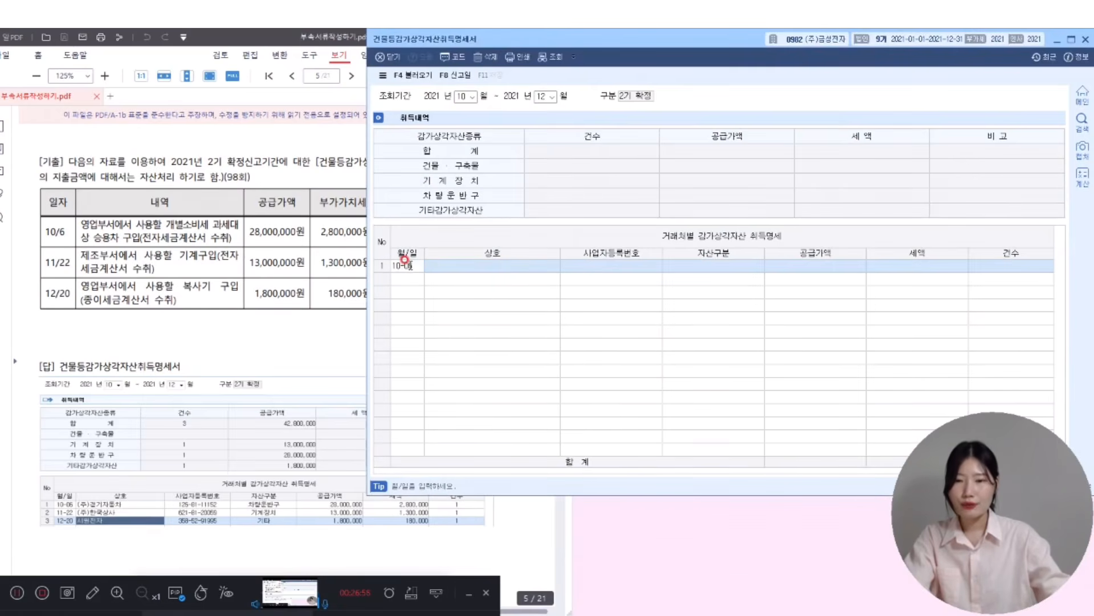
{"action": "key", "text": "Return"}
{"action": "key", "text": "F2"}
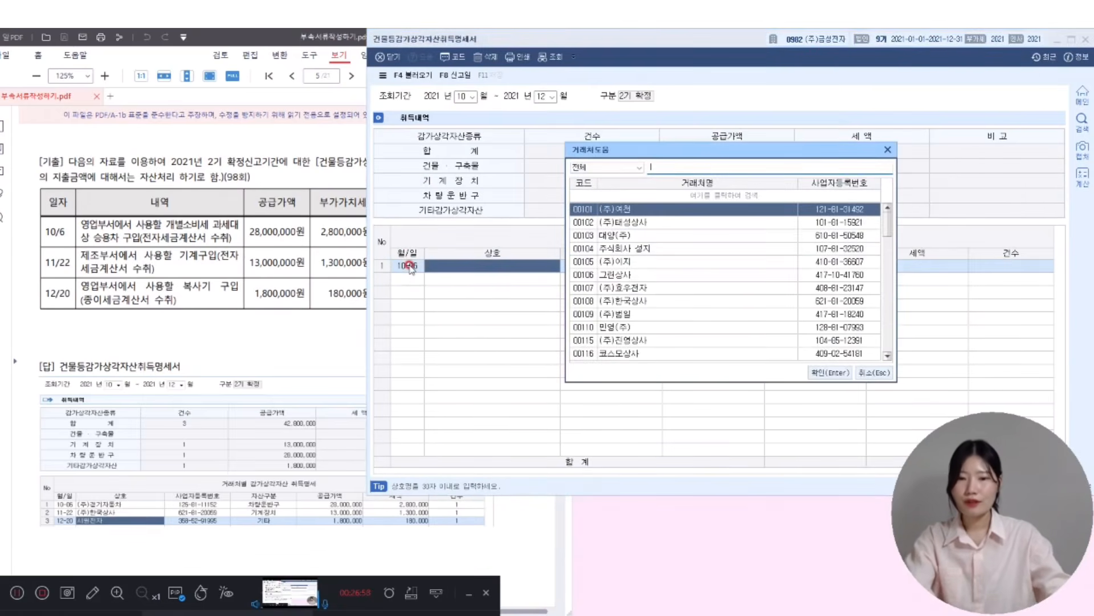
{"action": "left_click_drag", "start_coordinate": [241, 37], "coordinate": [165, 39]}
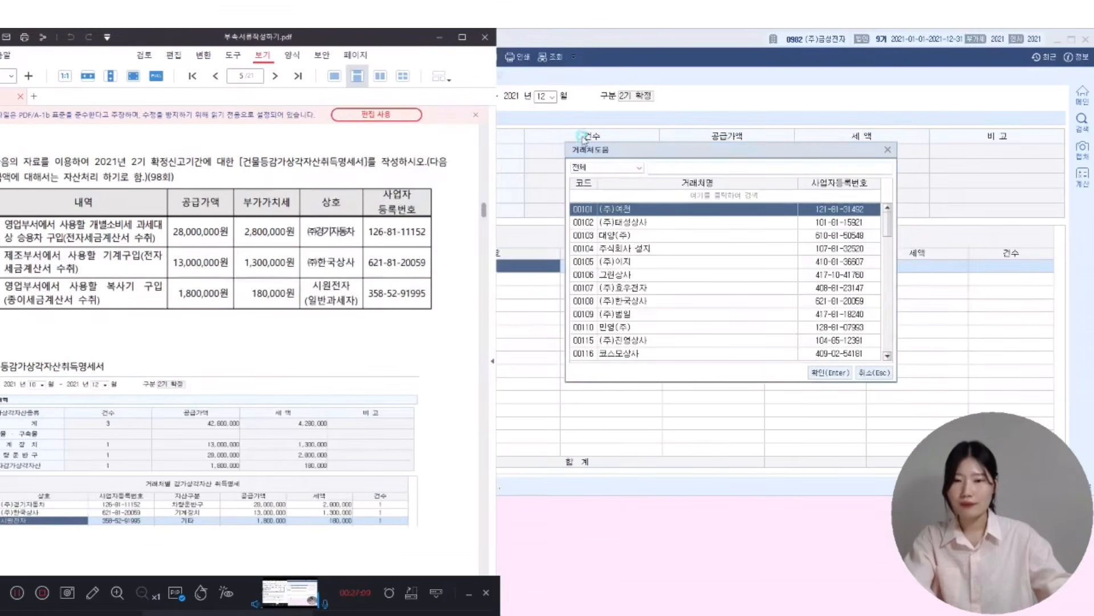
{"action": "left_click", "coordinate": [582, 136]}
{"action": "type", "text": "경기자동차"}
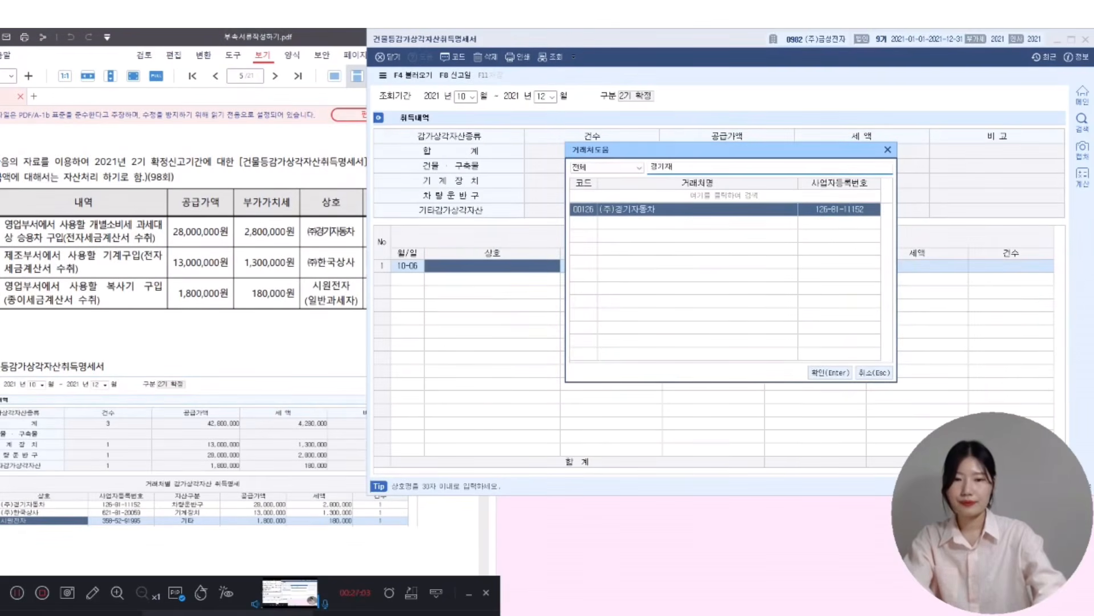
{"action": "key", "text": "Return"}
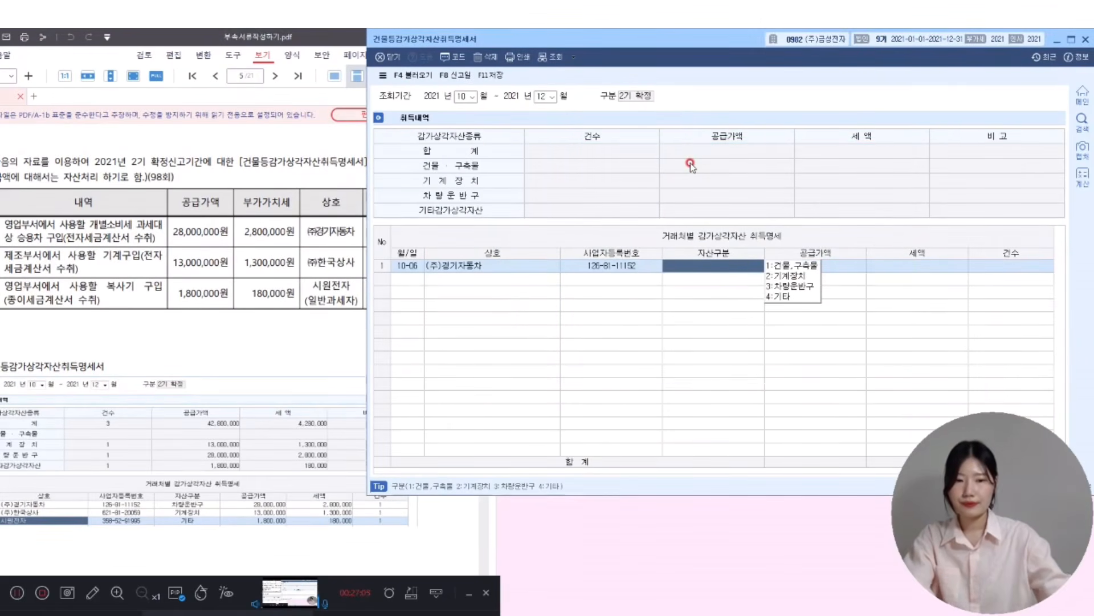
{"action": "type", "text": "3"}
{"action": "key", "text": "Return"}
{"action": "type", "text": "28000000"}
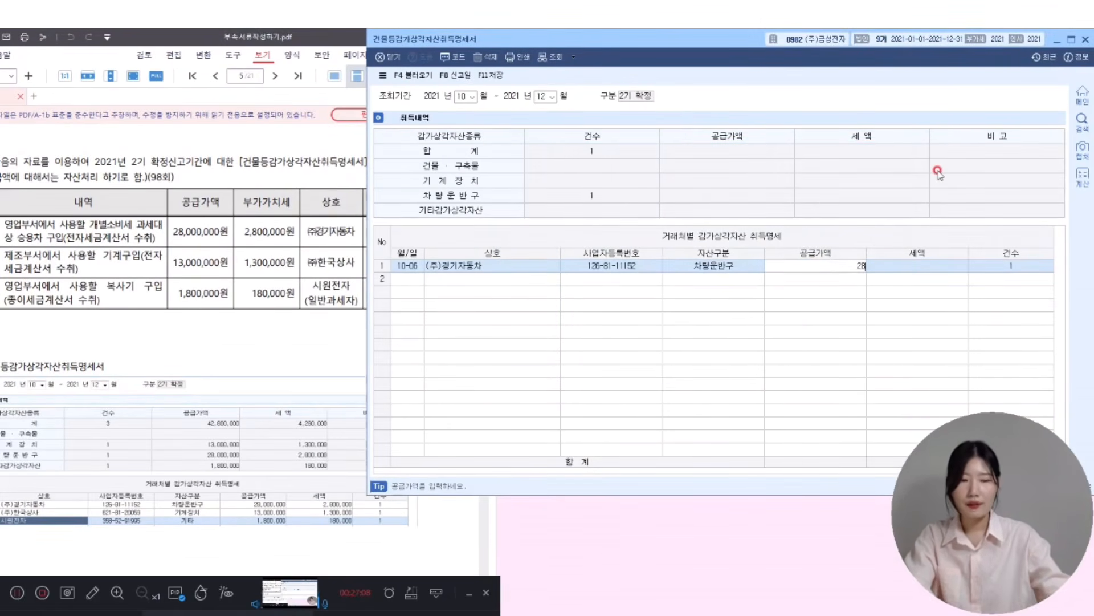
{"action": "key", "text": "Return"}
{"action": "key", "text": "Return"}
{"action": "key", "text": "Return"}
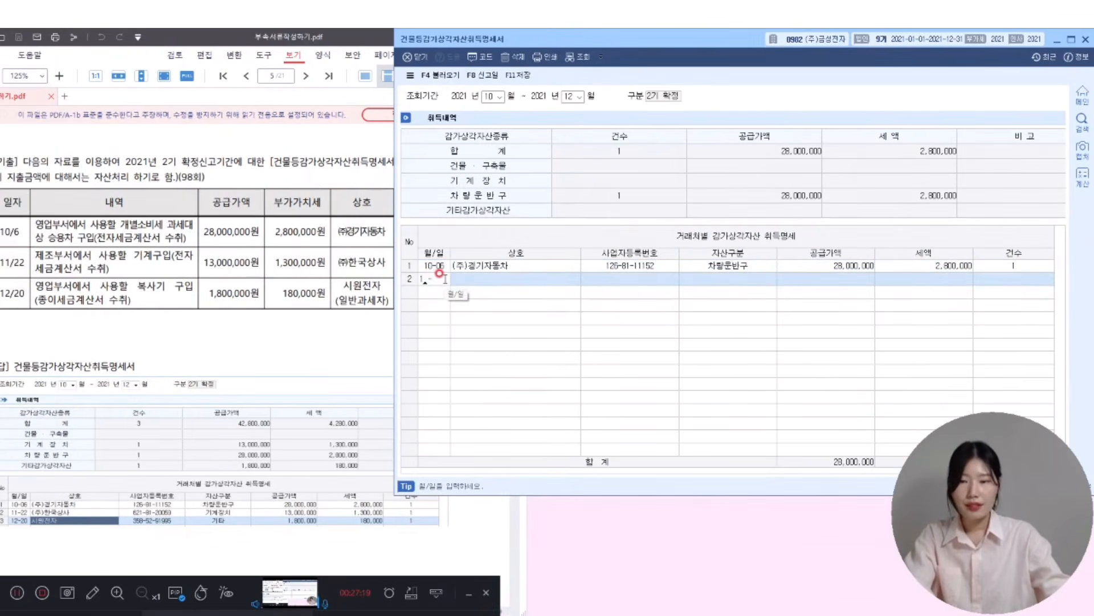
- Enter row 2: 11-22 기계장치 purchase with 13,000,000 supply value
{"action": "type", "text": "122"}
{"action": "key", "text": "Return"}
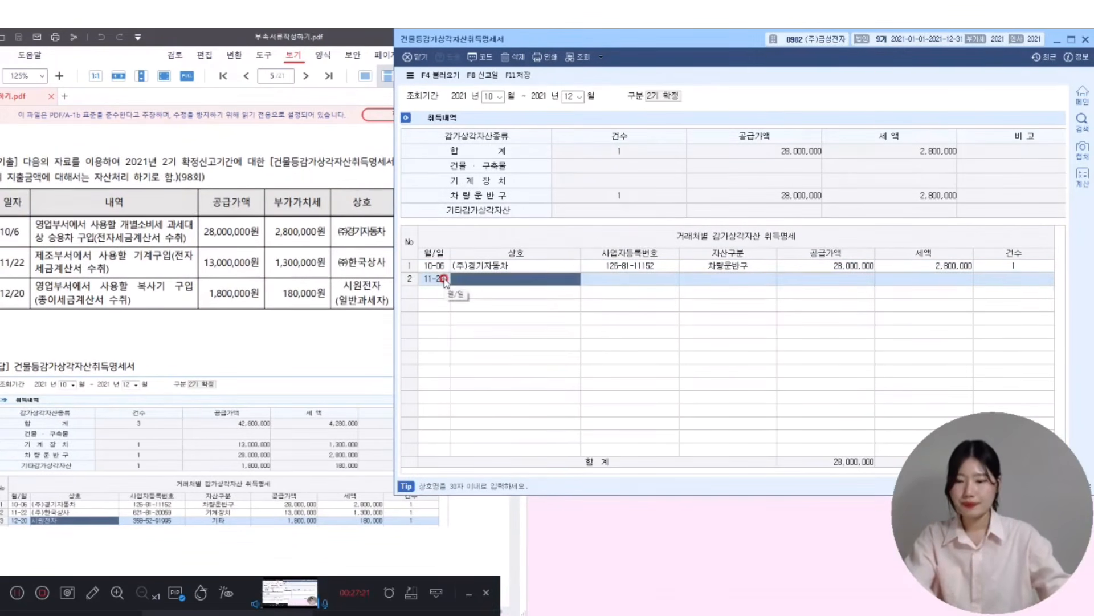
{"action": "key", "text": "F2"}
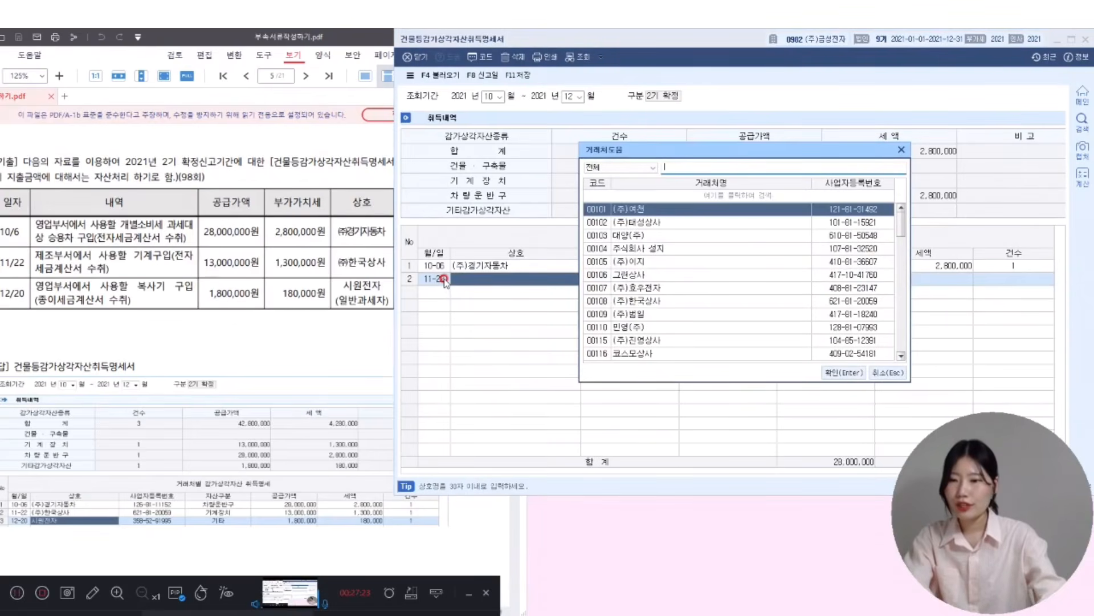
{"action": "type", "text": "한국상사"}
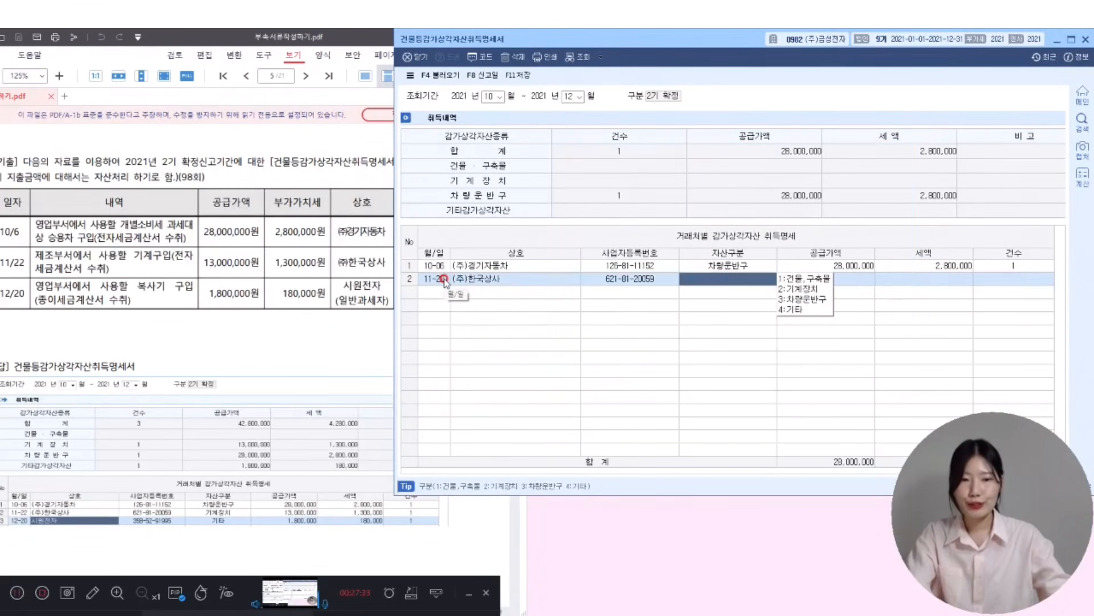
{"action": "type", "text": "2"}
{"action": "key", "text": "Return"}
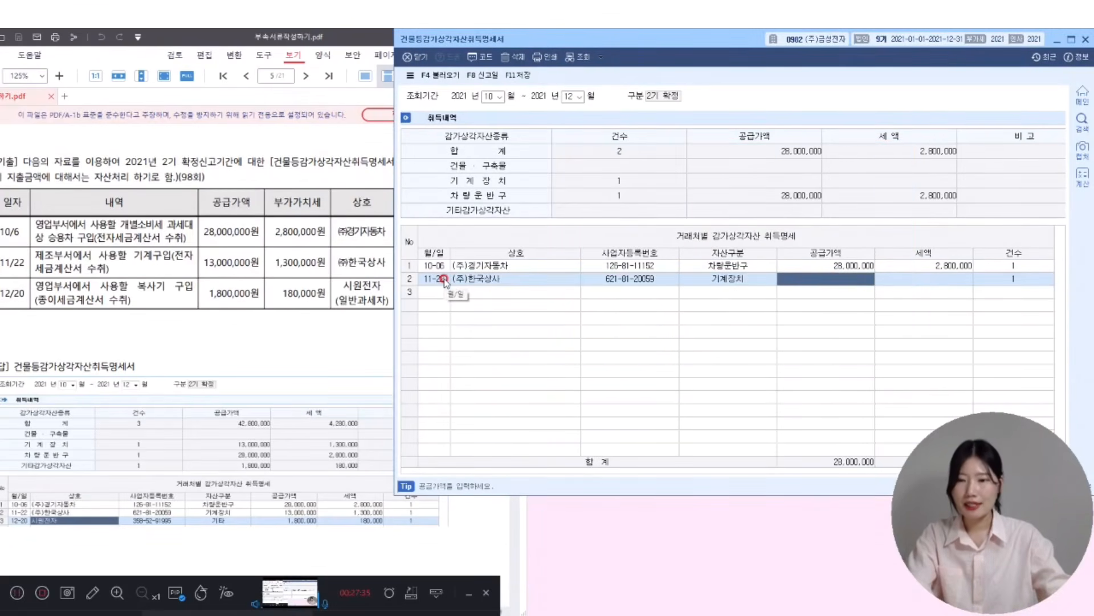
{"action": "type", "text": "13000000"}
{"action": "key", "text": "Return"}
{"action": "key", "text": "Return"}
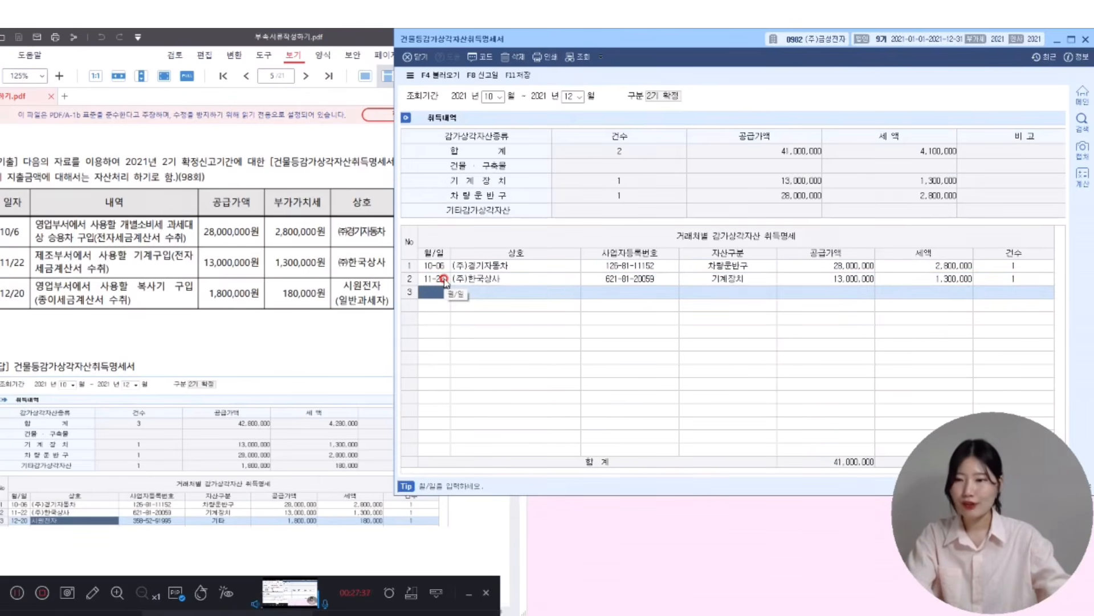
- Enter row 3: 12-20 시원전자 purchase as 기타 with 1,800,000 supply, then save and close
{"action": "type", "text": "1220"}
{"action": "key", "text": "Return"}
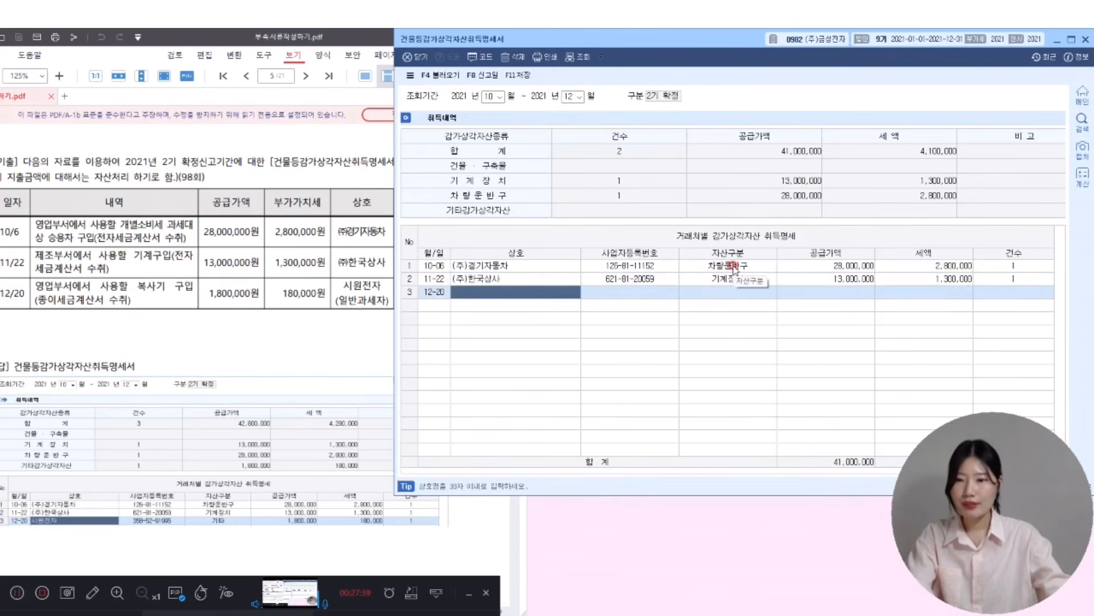
{"action": "key", "text": "F2"}
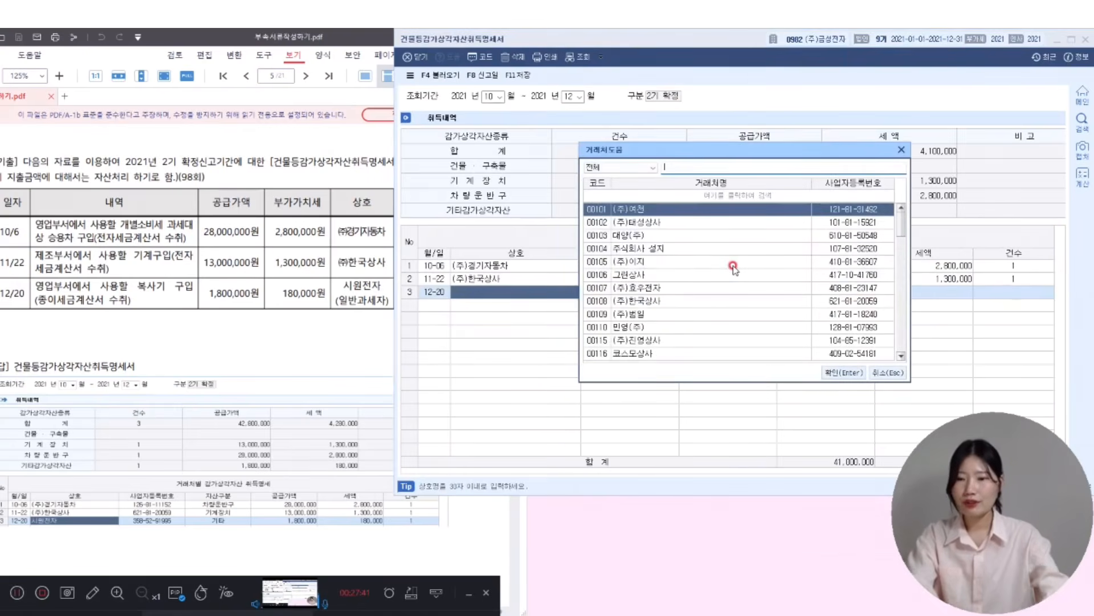
{"action": "type", "text": "시원전자"}
{"action": "key", "text": "Return"}
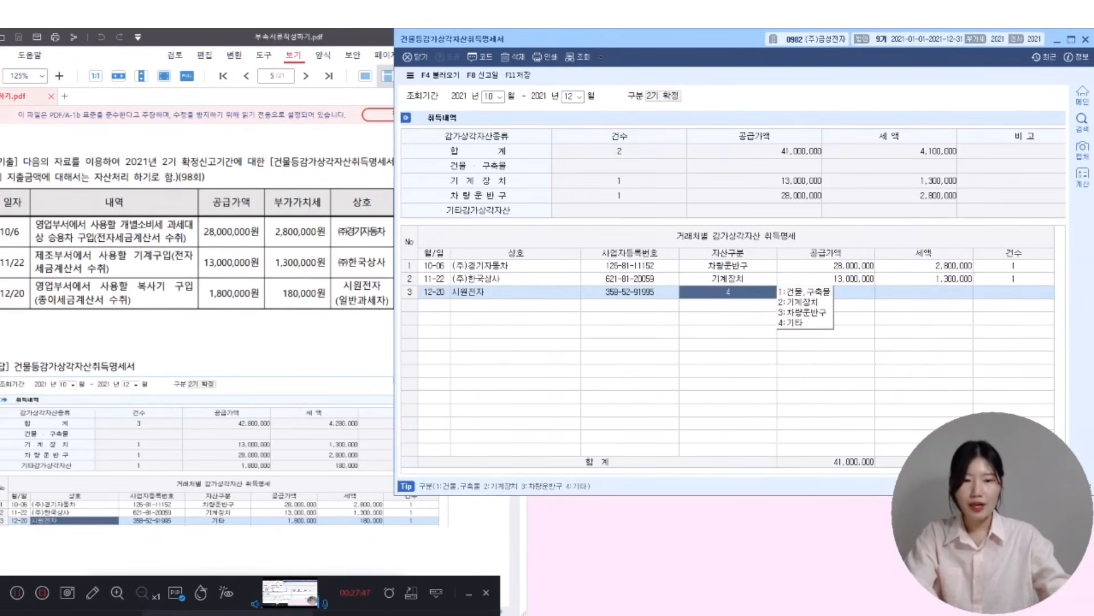
{"action": "type", "text": "4"}
{"action": "key", "text": "Return"}
{"action": "type", "text": "1800000"}
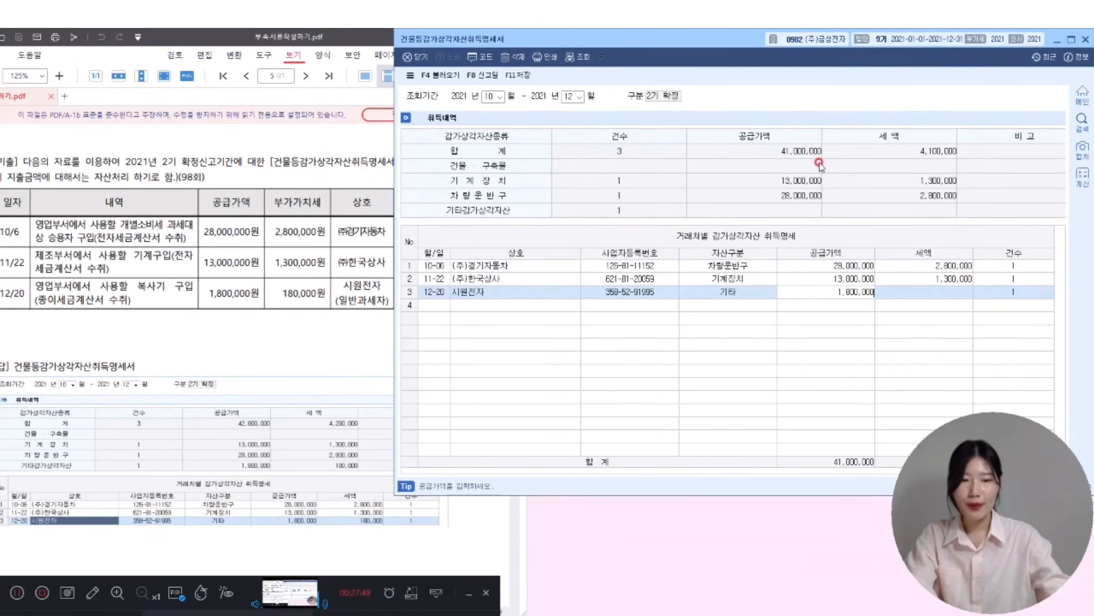
{"action": "key", "text": "Return"}
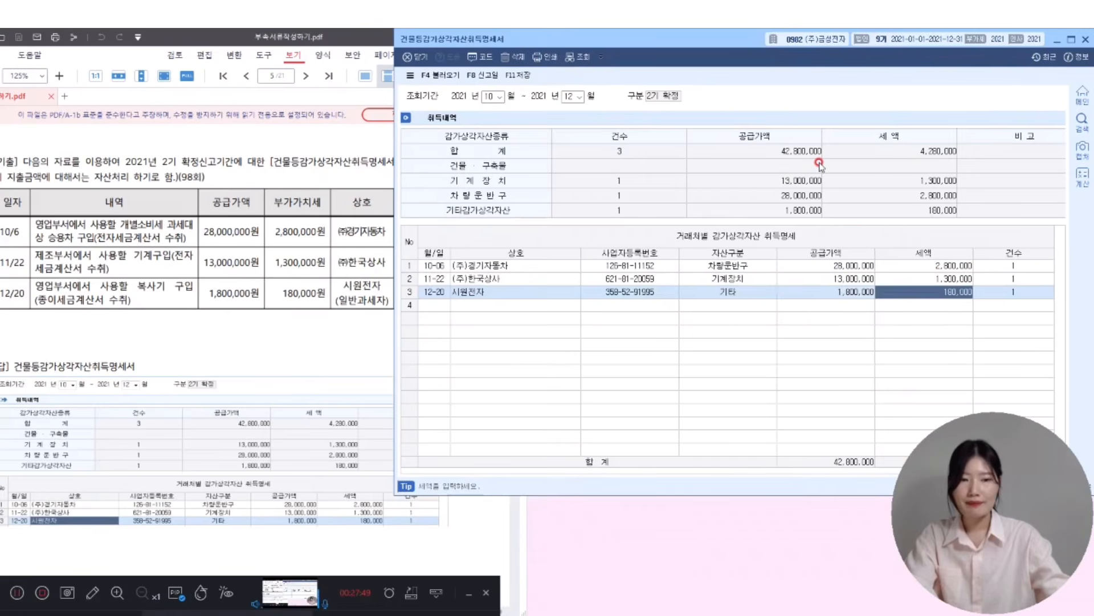
{"action": "left_click", "coordinate": [524, 76]}
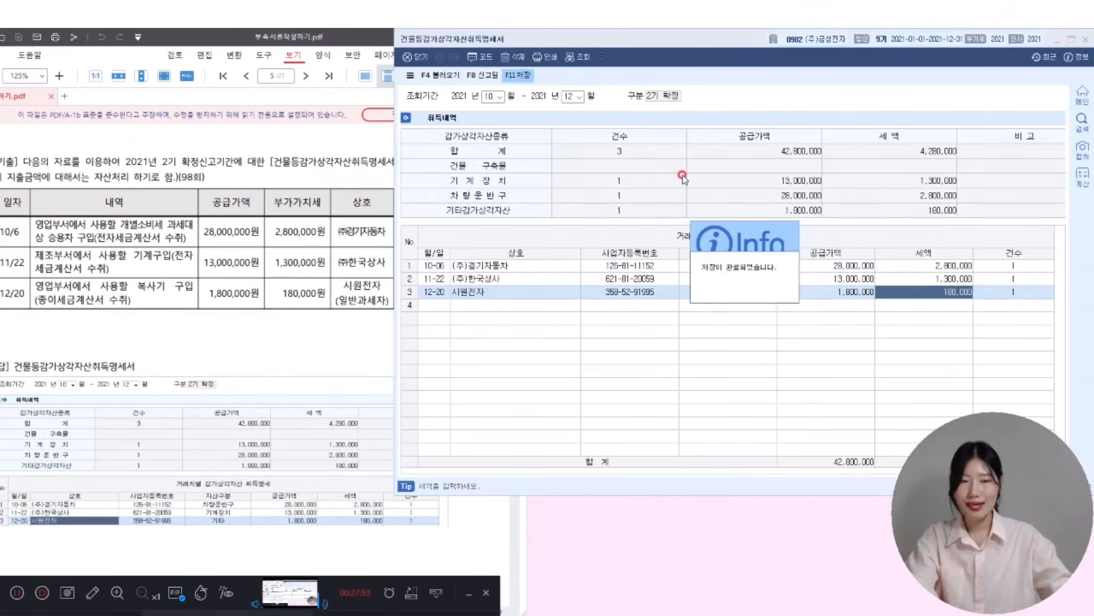
{"action": "left_click", "coordinate": [1086, 40]}
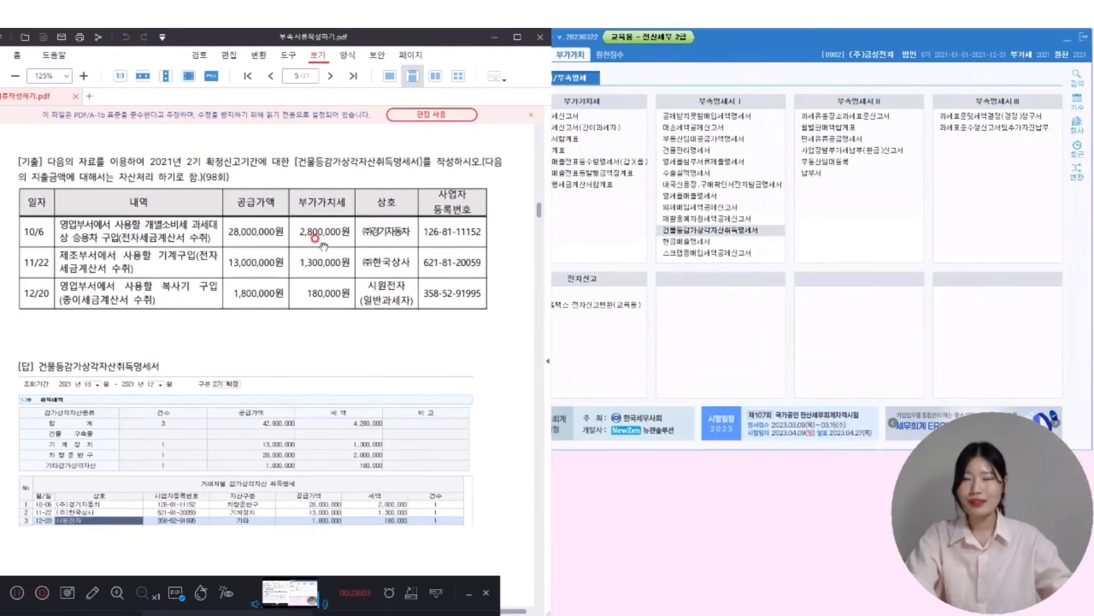
{"action": "scroll", "coordinate": [315, 238], "scroll_direction": "down", "scroll_amount": 7}
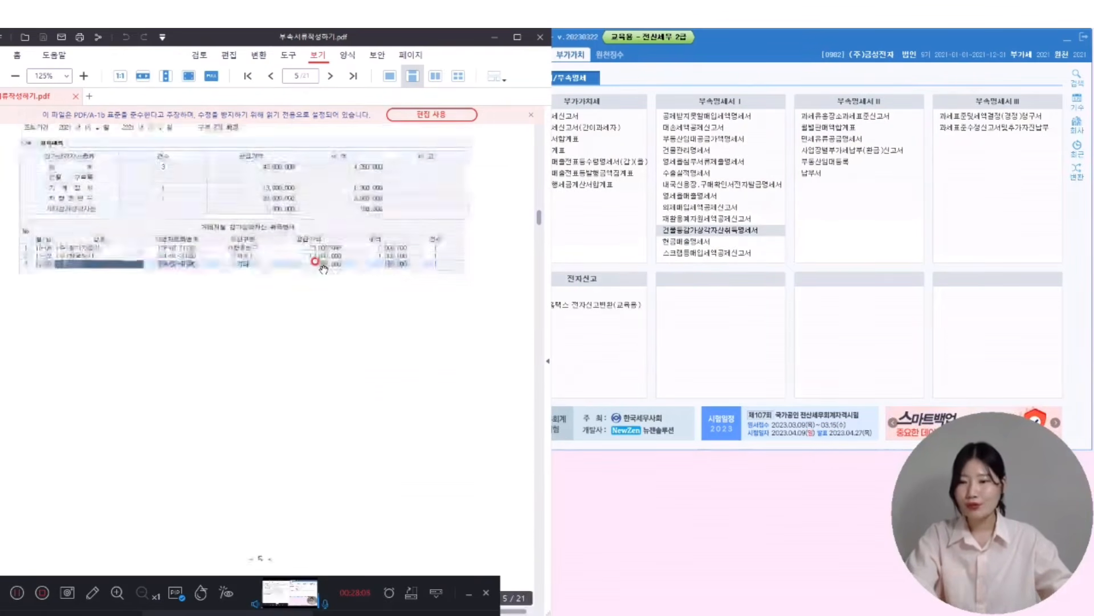
{"action": "scroll", "coordinate": [315, 261], "scroll_direction": "down", "scroll_amount": 8}
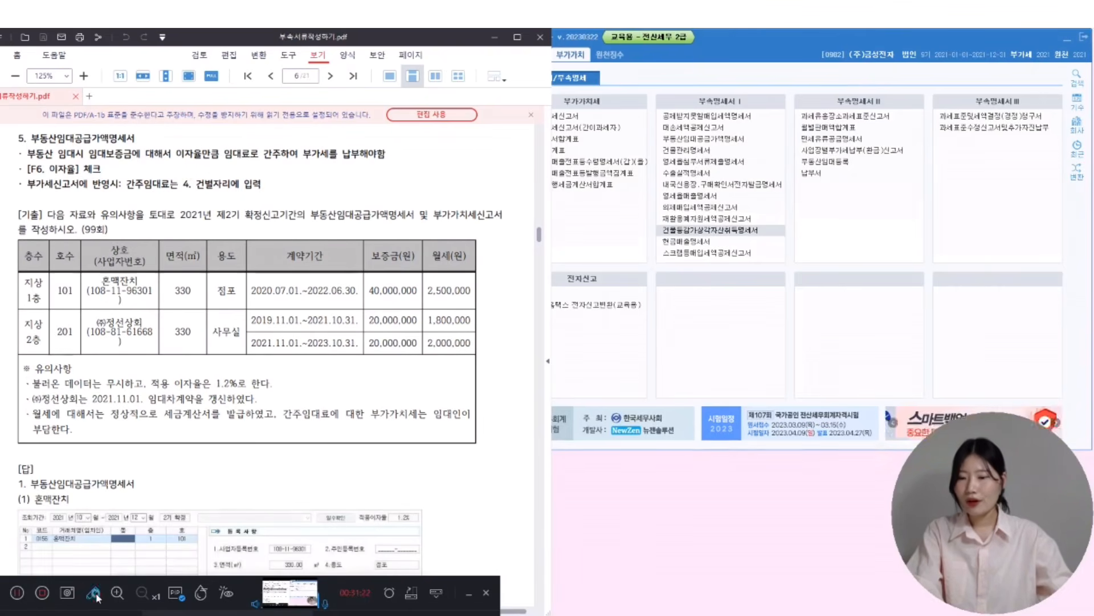
{"action": "left_click_drag", "start_coordinate": [210, 217], "coordinate": [284, 220]}
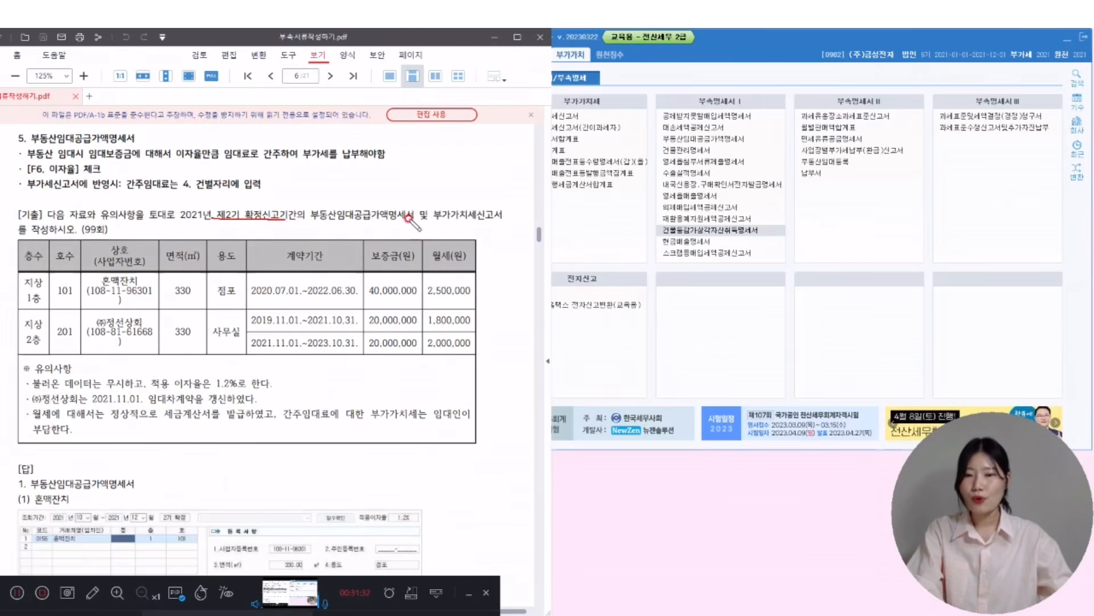
{"action": "left_click_drag", "start_coordinate": [310, 221], "coordinate": [501, 217]}
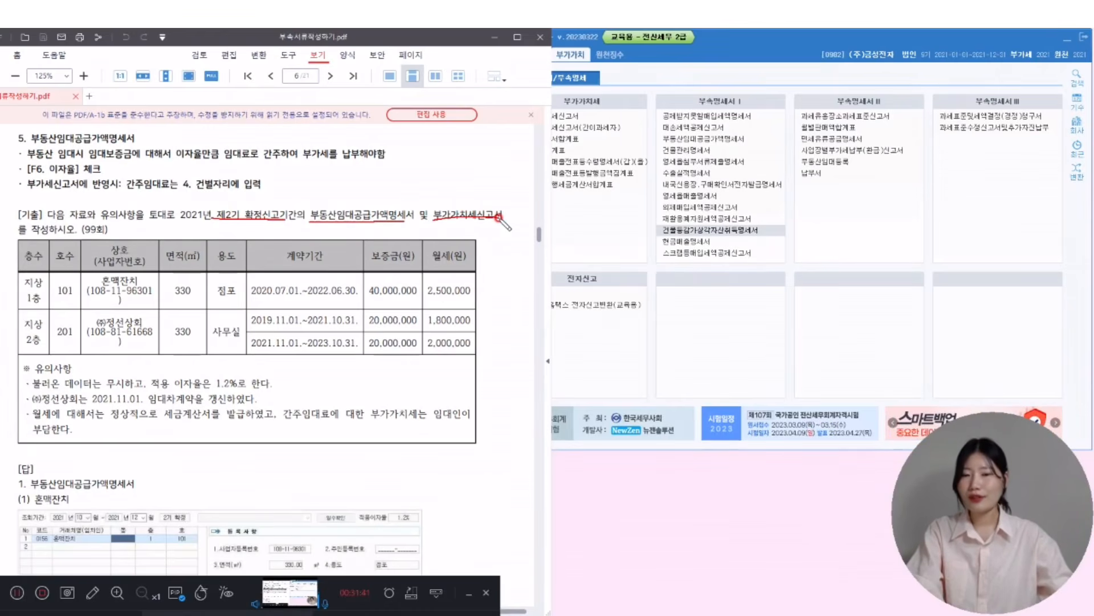
{"action": "left_click_drag", "start_coordinate": [485, 208], "coordinate": [496, 201]}
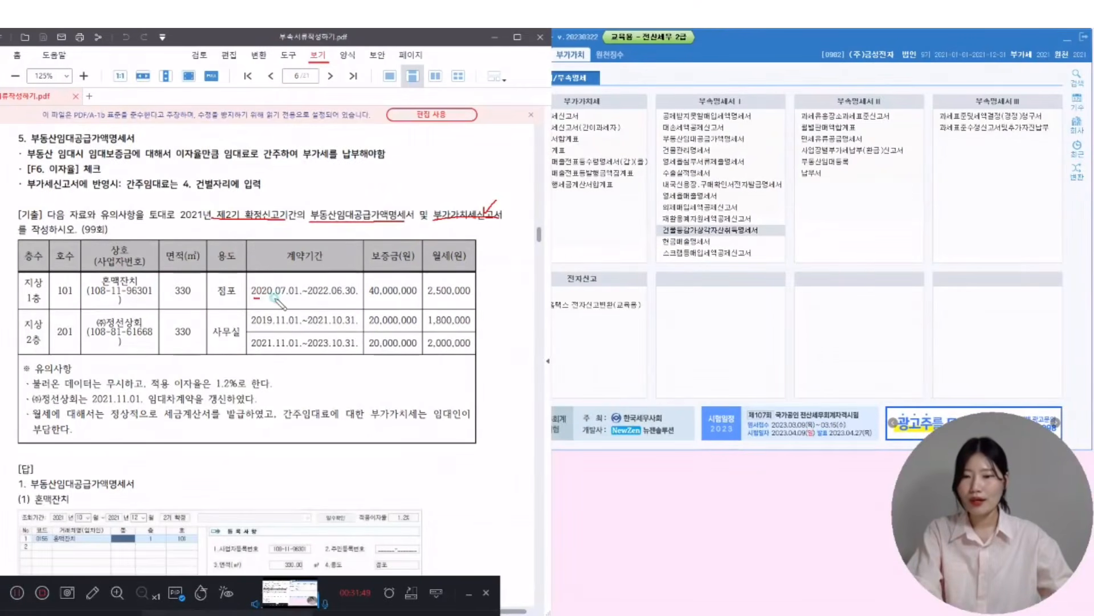
{"action": "left_click_drag", "start_coordinate": [252, 295], "coordinate": [358, 295]}
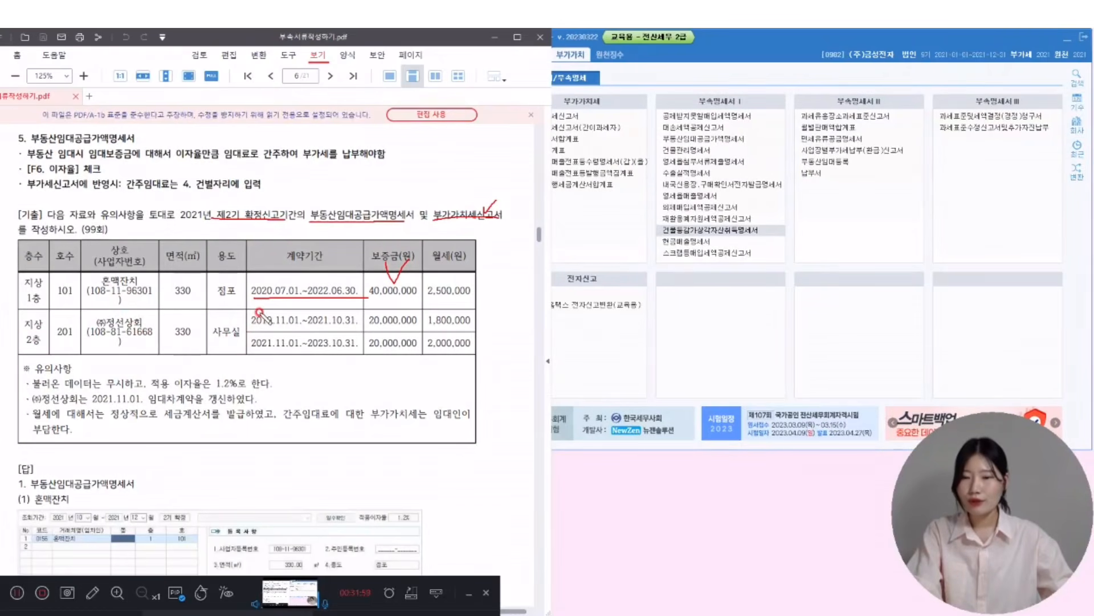
{"action": "left_click_drag", "start_coordinate": [242, 324], "coordinate": [244, 343]}
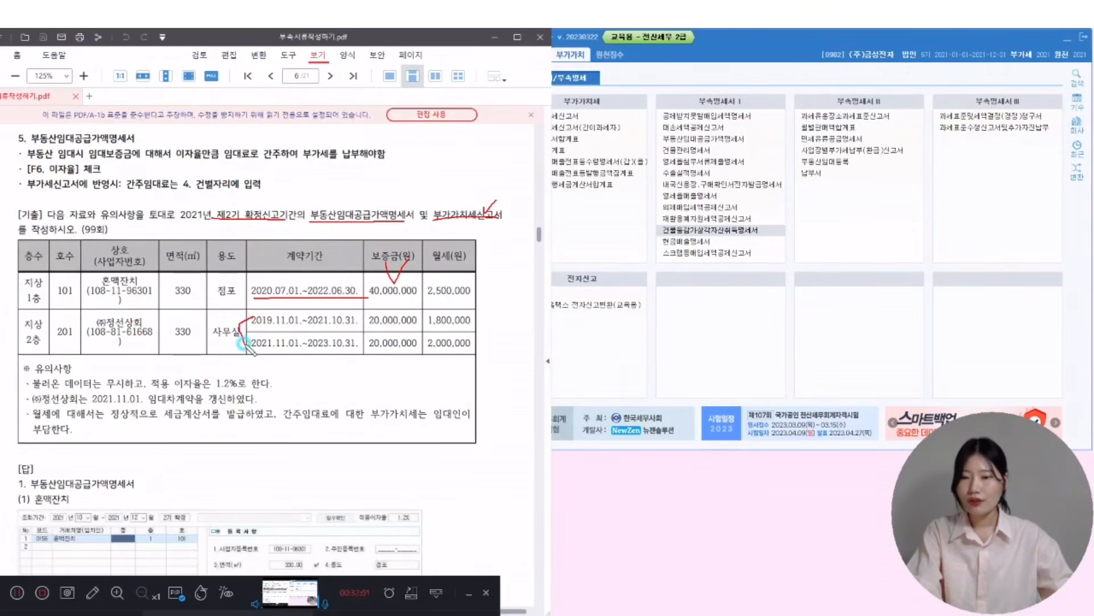
{"action": "left_click_drag", "start_coordinate": [308, 326], "coordinate": [354, 328]}
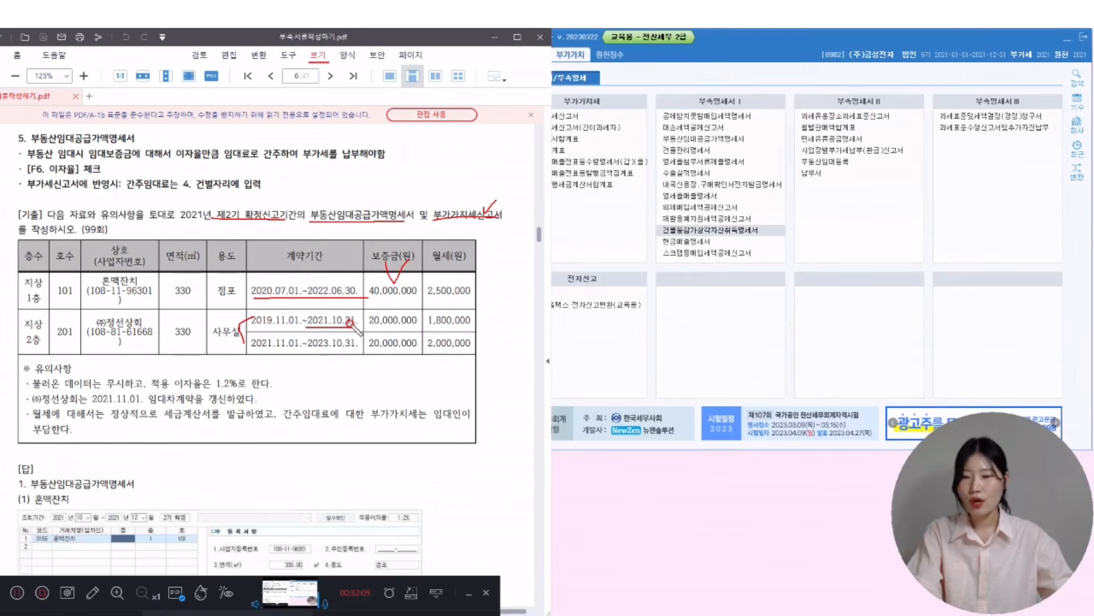
{"action": "left_click_drag", "start_coordinate": [250, 350], "coordinate": [358, 351]}
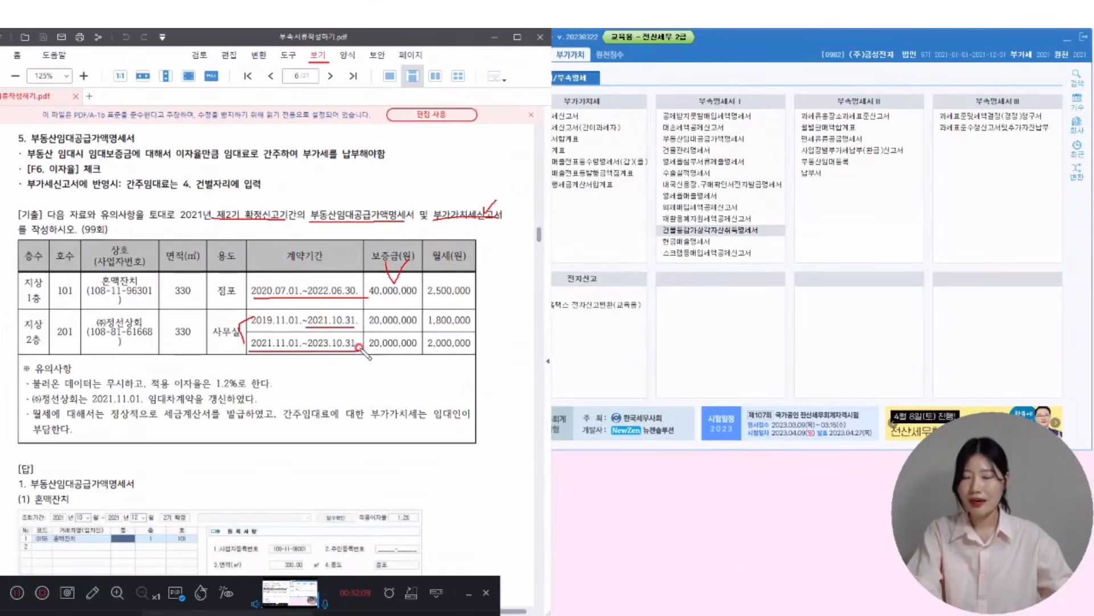
{"action": "mouse_move", "coordinate": [391, 307]}
{"action": "left_mouse_down"}
{"action": "mouse_move", "coordinate": [399, 320]}
{"action": "mouse_move", "coordinate": [407, 305]}
{"action": "left_mouse_up"}
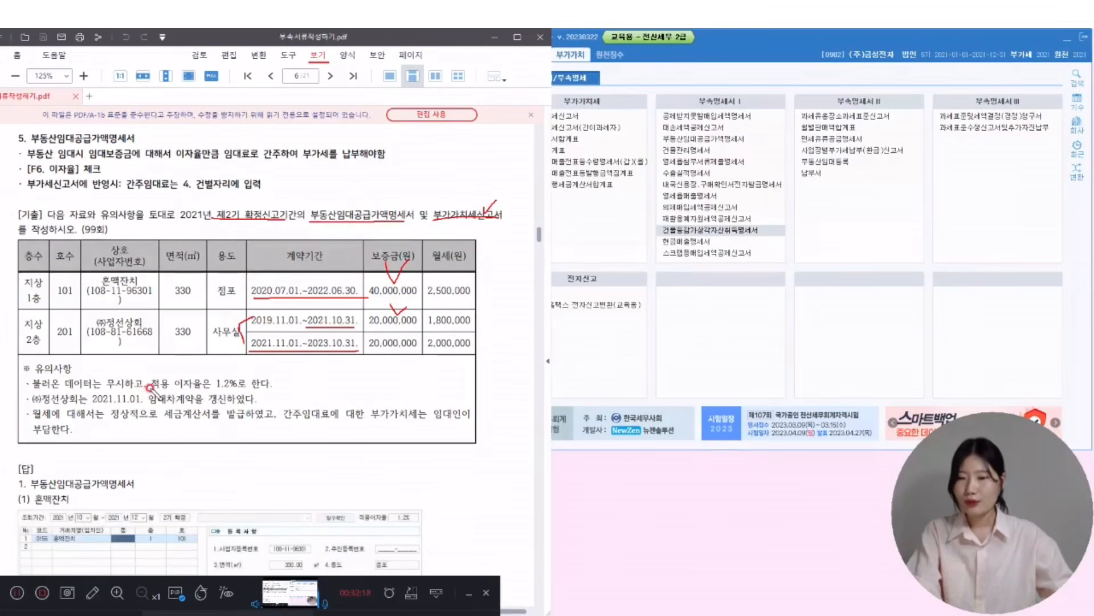
{"action": "mouse_move", "coordinate": [241, 389]}
{"action": "left_mouse_down"}
{"action": "mouse_move", "coordinate": [212, 393]}
{"action": "mouse_move", "coordinate": [244, 371]}
{"action": "mouse_move", "coordinate": [239, 395]}
{"action": "left_mouse_up"}
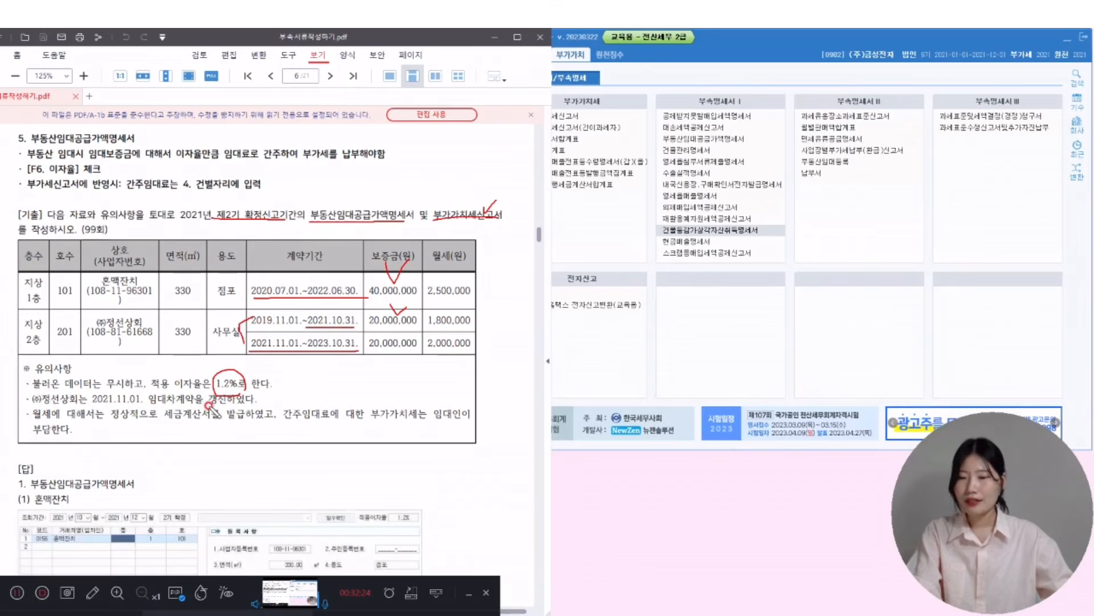
{"action": "left_click_drag", "start_coordinate": [259, 316], "coordinate": [239, 365]}
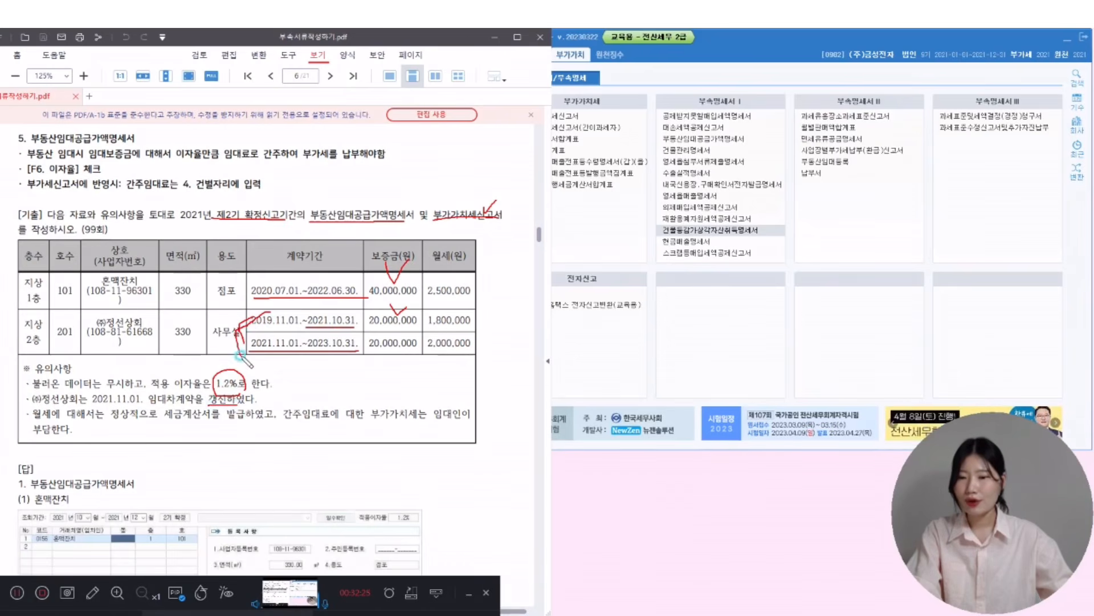
{"action": "mouse_move", "coordinate": [54, 420]}
{"action": "left_mouse_down"}
{"action": "mouse_move", "coordinate": [34, 422]}
{"action": "mouse_move", "coordinate": [60, 409]}
{"action": "left_mouse_up"}
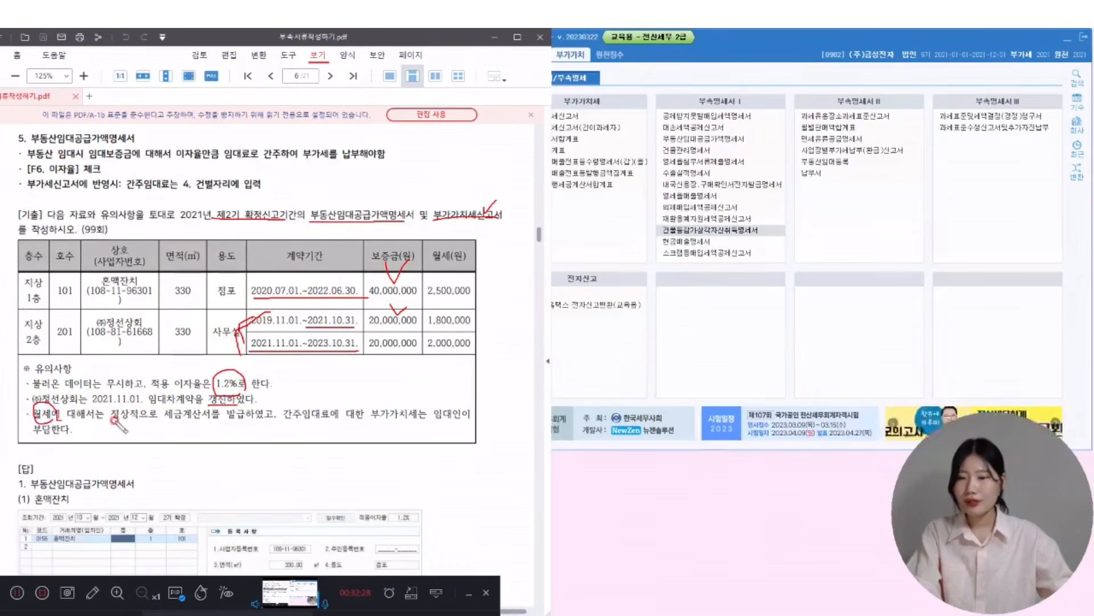
{"action": "left_click_drag", "start_coordinate": [156, 419], "coordinate": [482, 419]}
{"action": "mouse_move", "coordinate": [40, 426]}
{"action": "left_mouse_down"}
{"action": "mouse_move", "coordinate": [42, 438]}
{"action": "mouse_move", "coordinate": [71, 434]}
{"action": "left_mouse_up"}
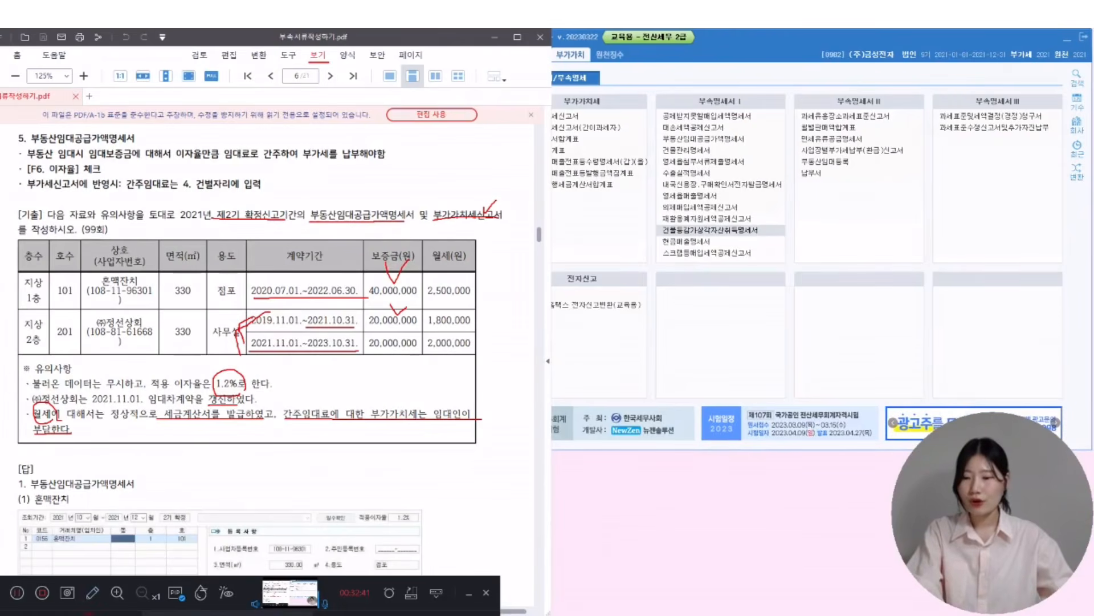
{"action": "key", "text": "Escape"}
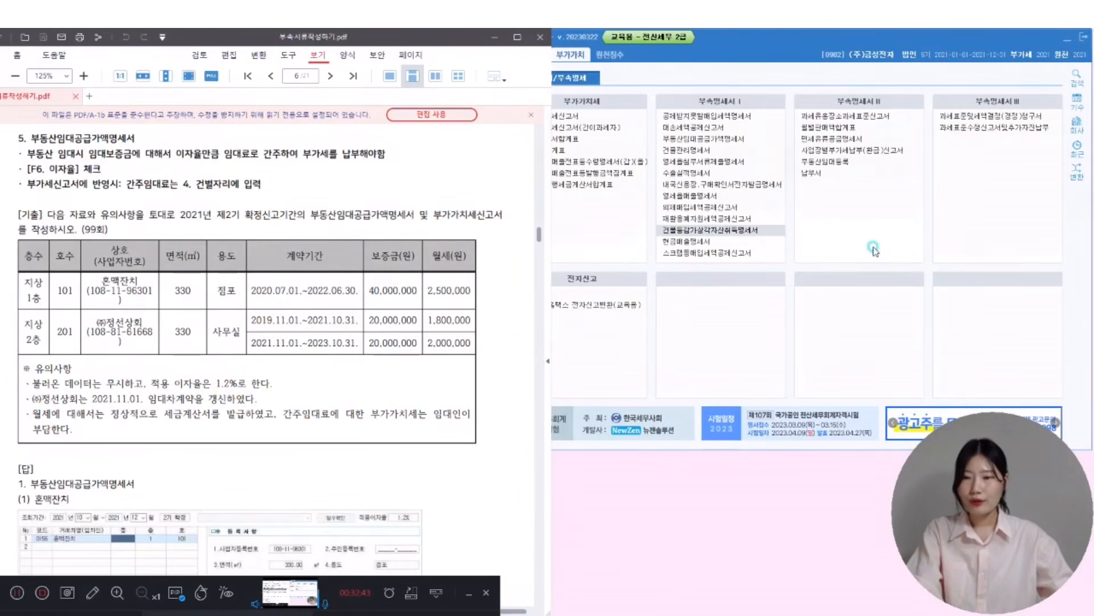
- Switch to 0992 (주)문래전자 and open its real-estate rental supply value statement for October–December 2021
{"action": "left_click", "coordinate": [1077, 122]}
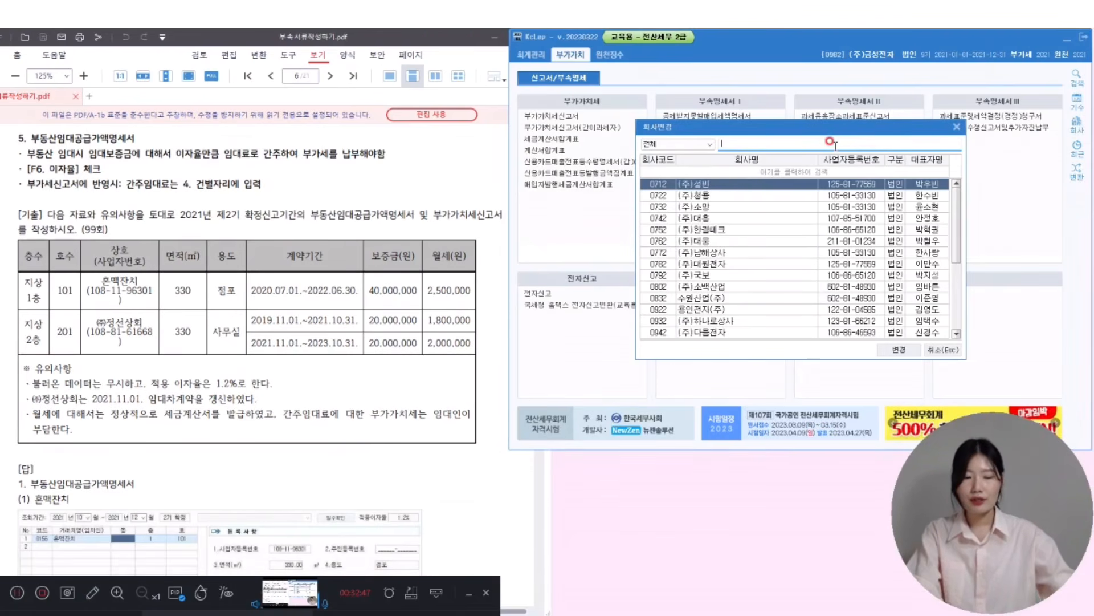
{"action": "type", "text": "99"}
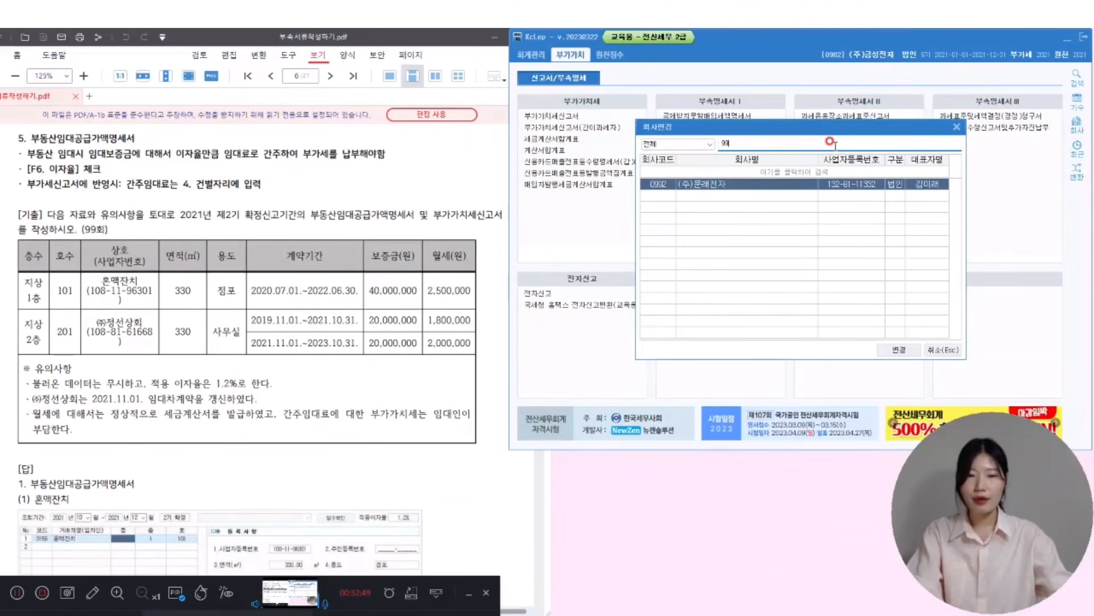
{"action": "key", "text": "Return"}
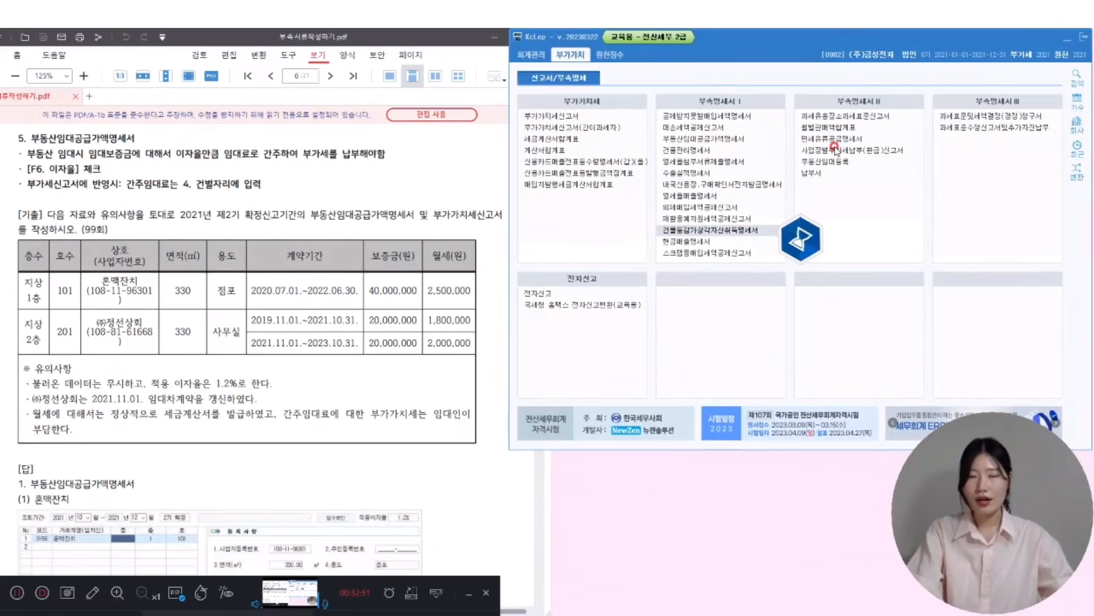
{"action": "left_click", "coordinate": [699, 140]}
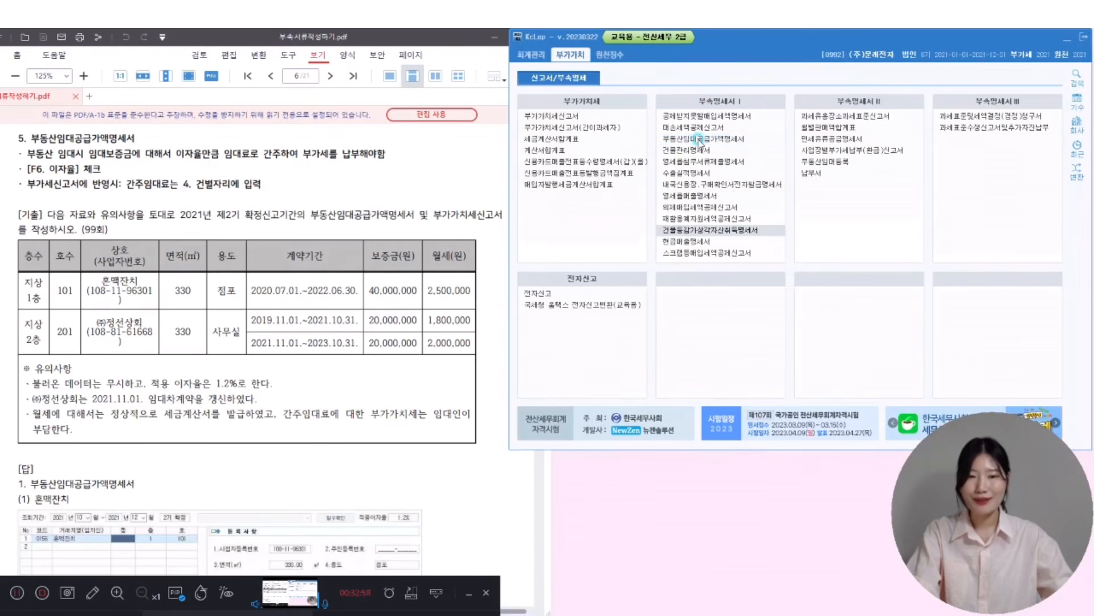
{"action": "left_click_drag", "start_coordinate": [392, 95], "coordinate": [732, 46]}
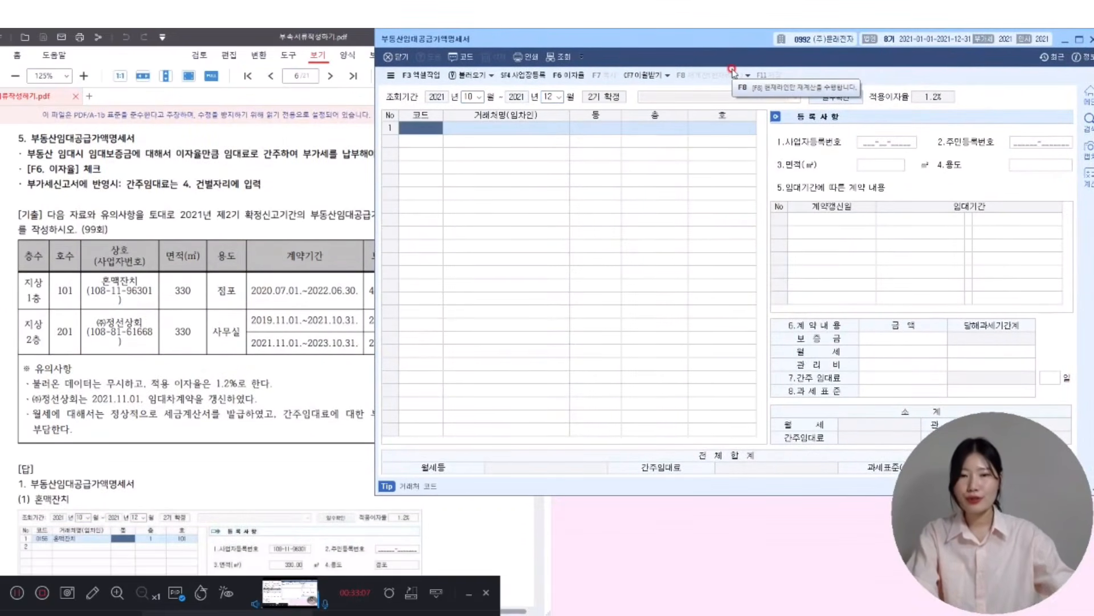
- Enter 혼맥잔치 as row 1's tenant on floor 1, unit 101
{"action": "left_click", "coordinate": [425, 128]}
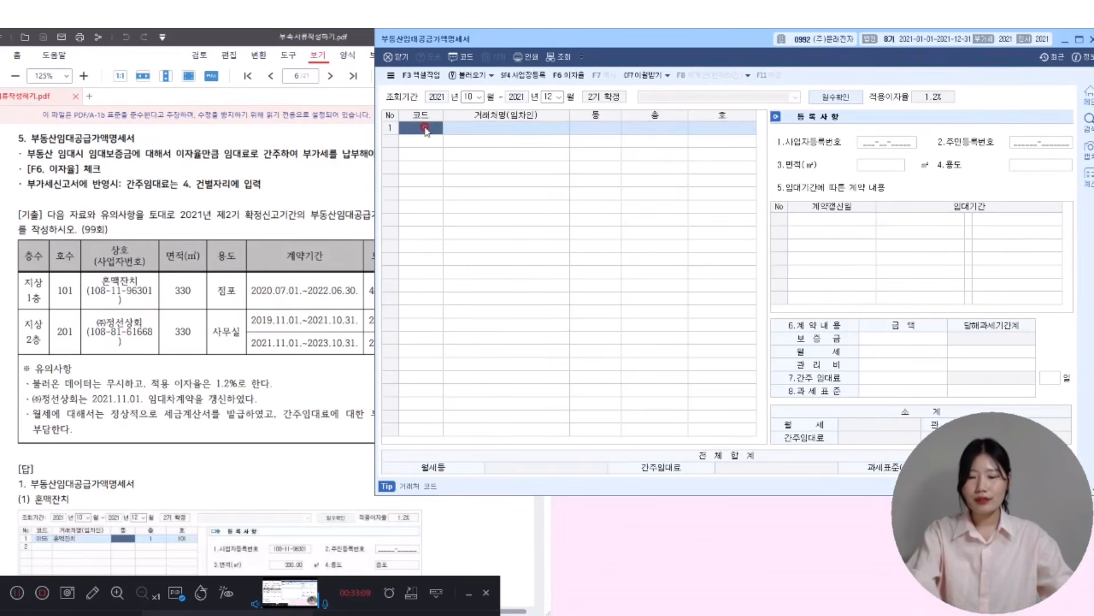
{"action": "key", "text": "F2"}
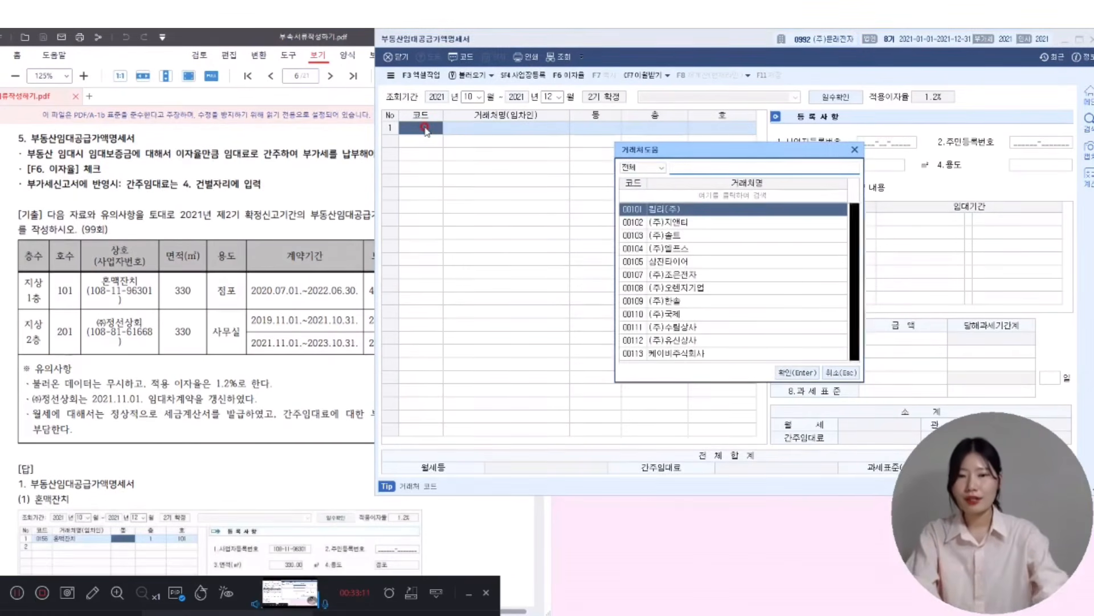
{"action": "type", "text": "혼맥잔치"}
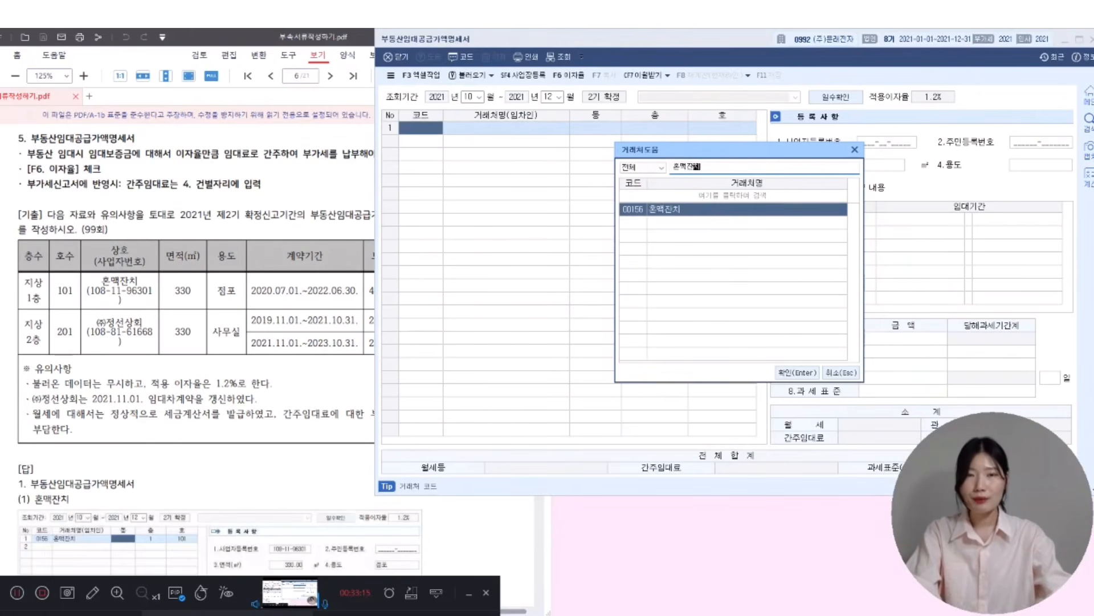
{"action": "key", "text": "Return"}
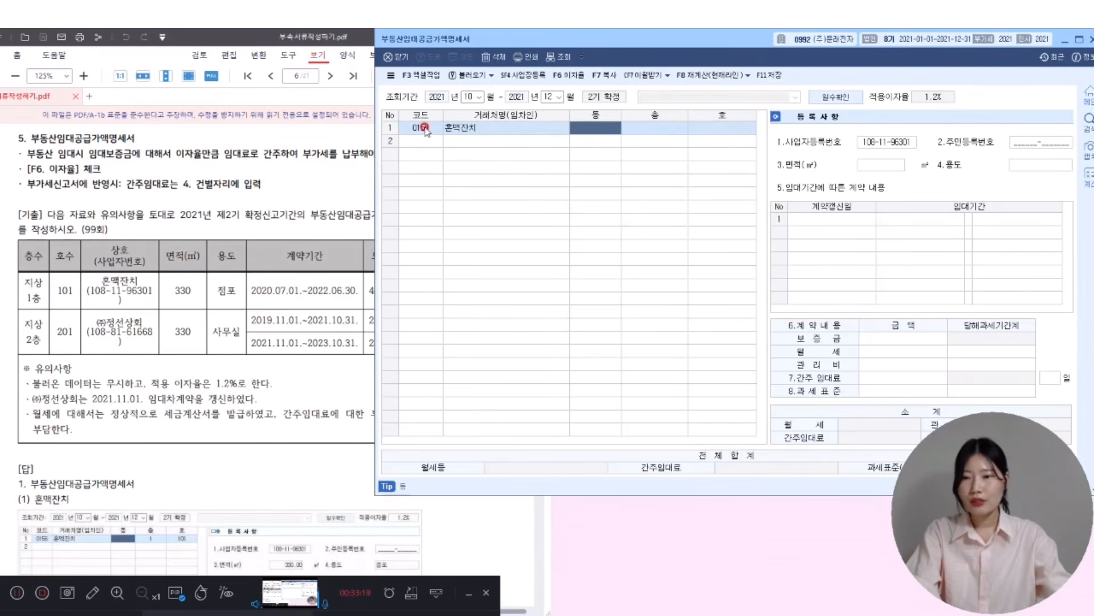
{"action": "key", "text": "Return"}
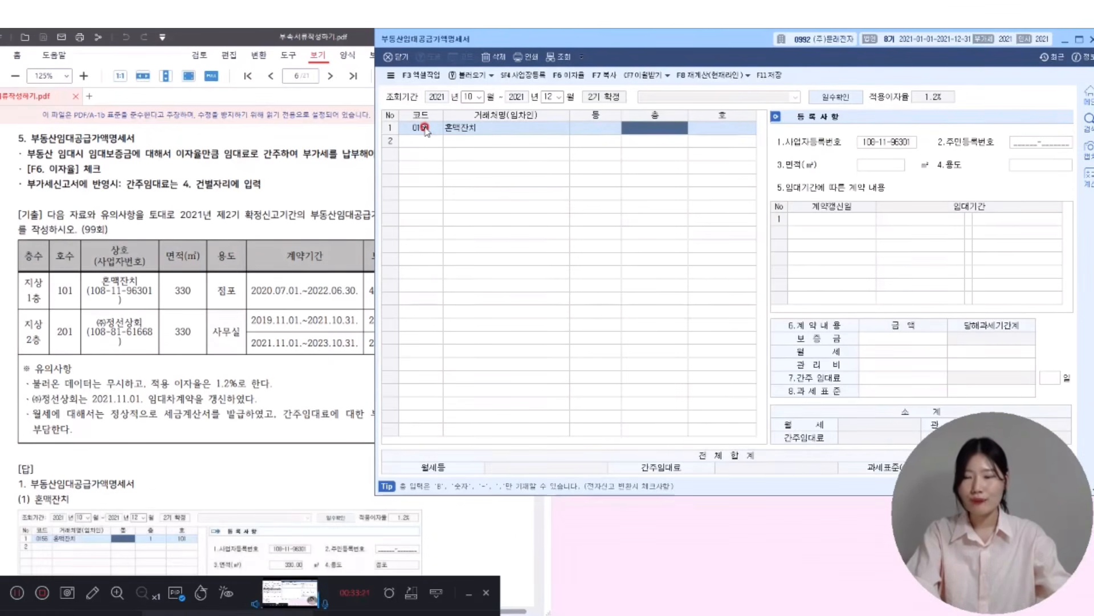
{"action": "type", "text": "1"}
{"action": "key", "text": "Return"}
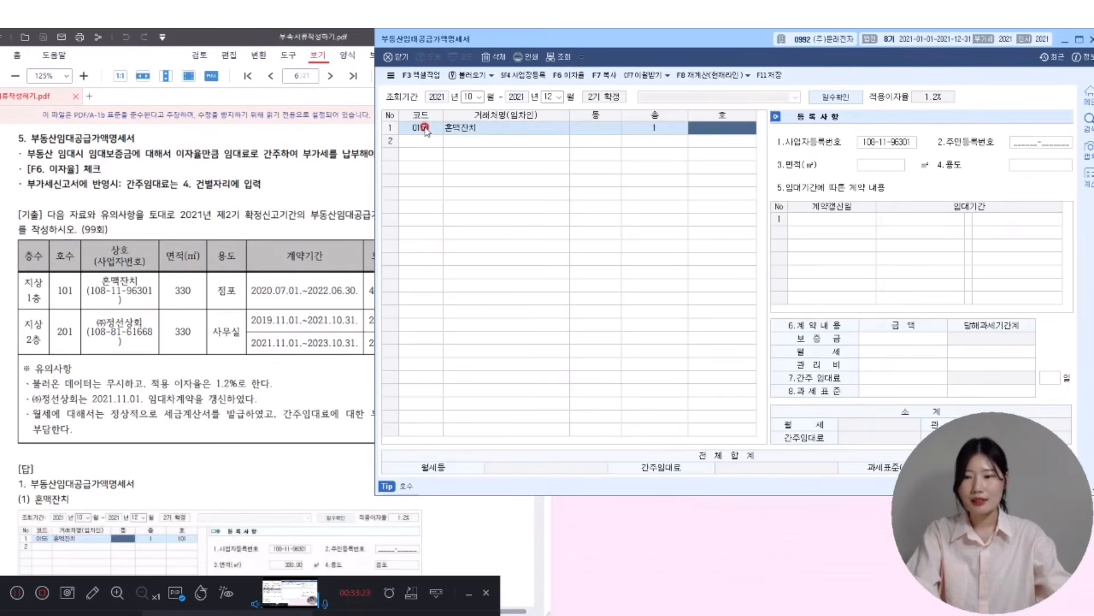
{"action": "type", "text": "101"}
{"action": "key", "text": "Return"}
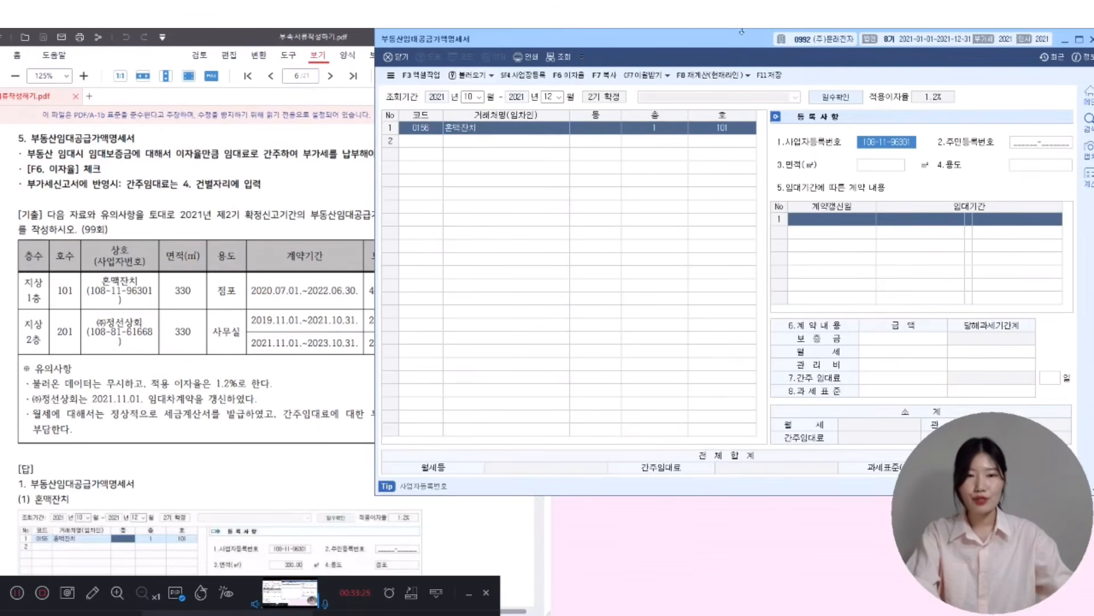
{"action": "key", "text": "Return"}
{"action": "key", "text": "Return"}
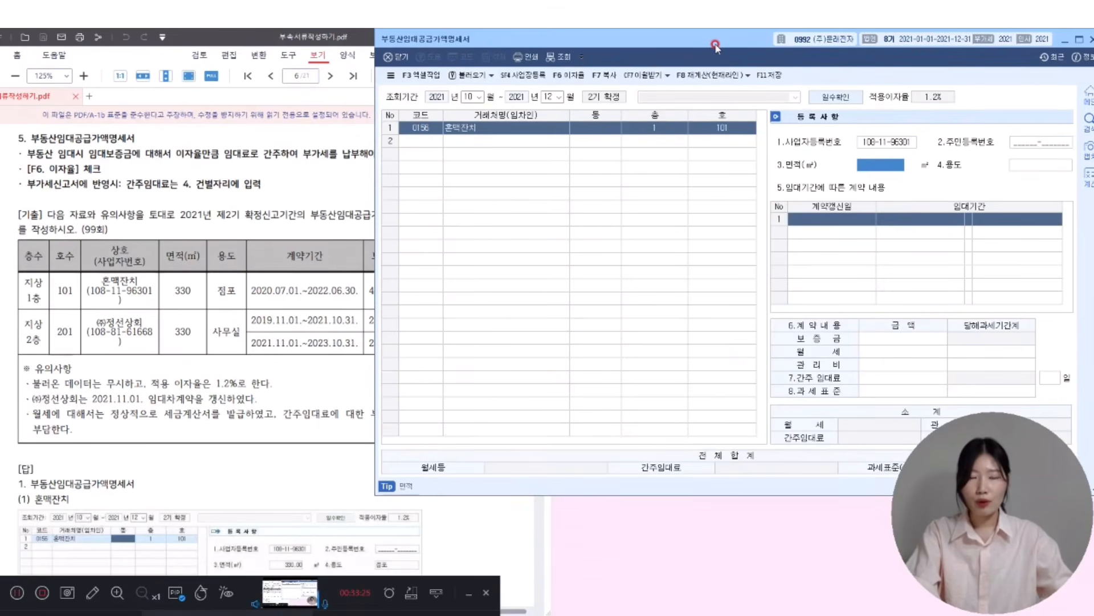
- Record the 330 m² 점포 use and lease period 2020-07-01 to 2022-06-30
{"action": "type", "text": "330"}
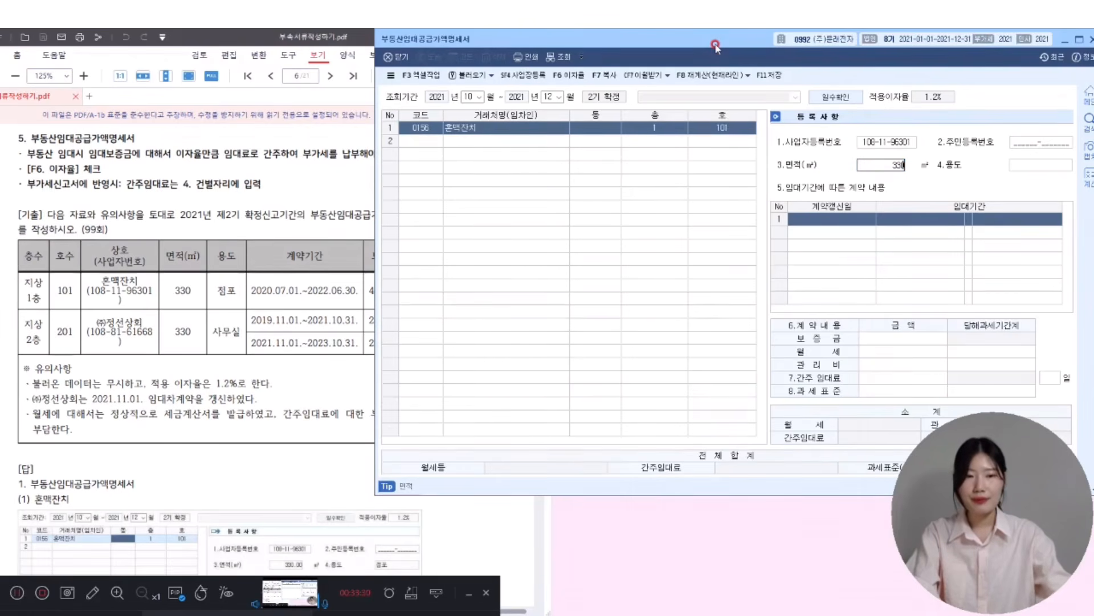
{"action": "key", "text": "Return"}
{"action": "type", "text": "점포"}
{"action": "key", "text": "Return"}
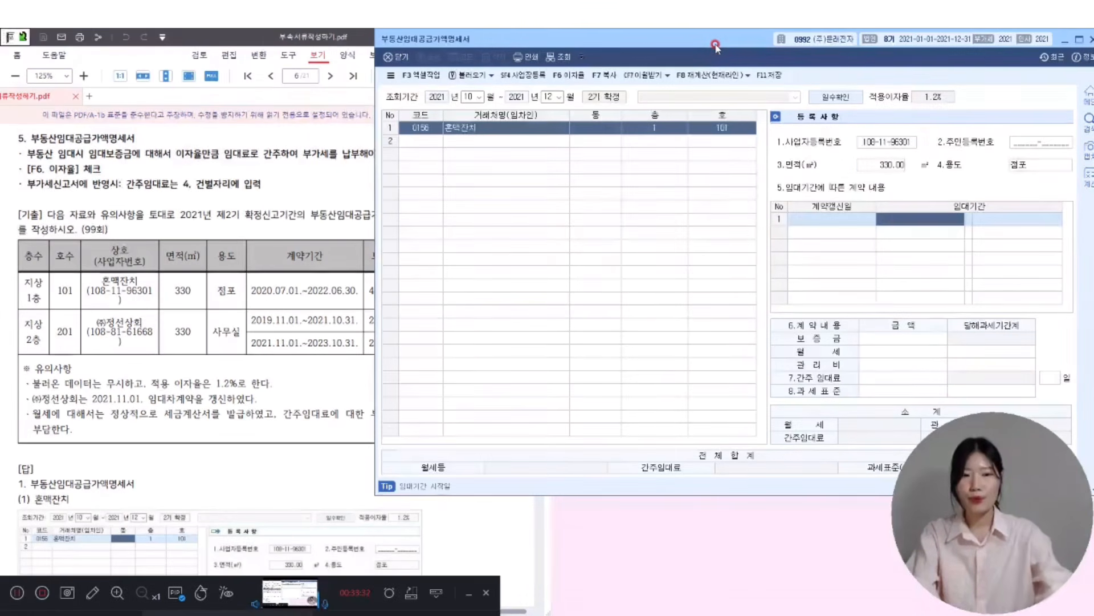
{"action": "type", "text": "2"}
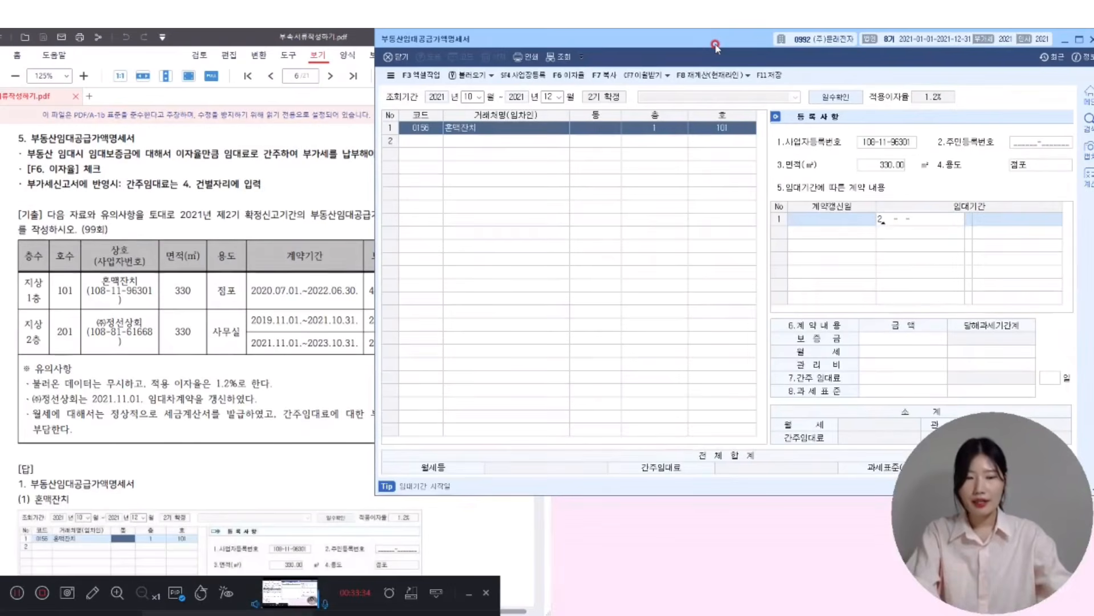
{"action": "type", "text": "020-07-01"}
{"action": "key", "text": "Return"}
{"action": "type", "text": "2022-06-"}
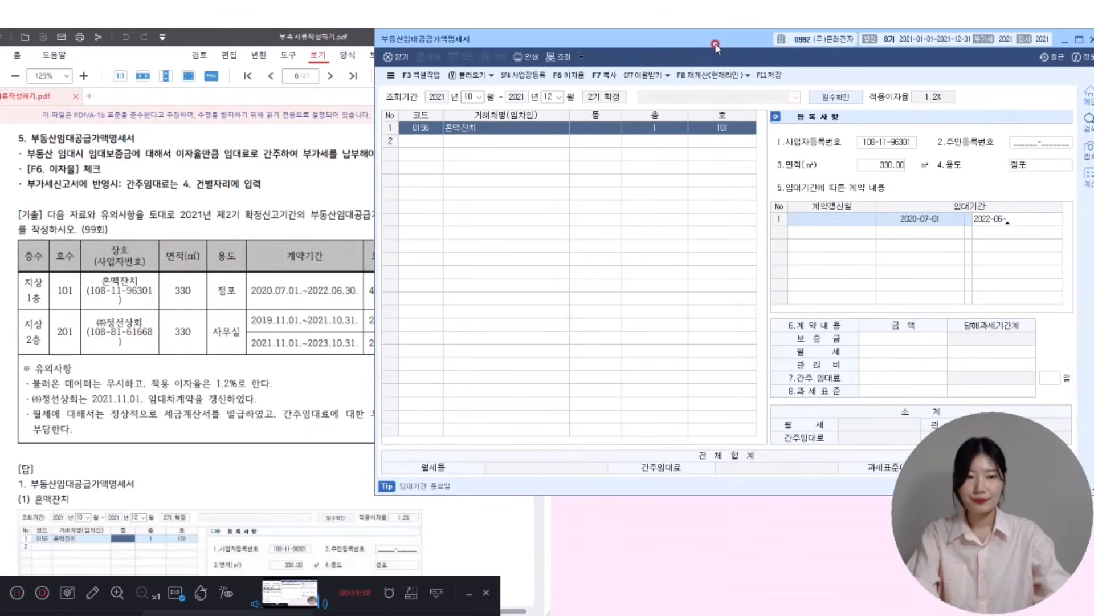
{"action": "type", "text": "30"}
{"action": "key", "text": "Return"}
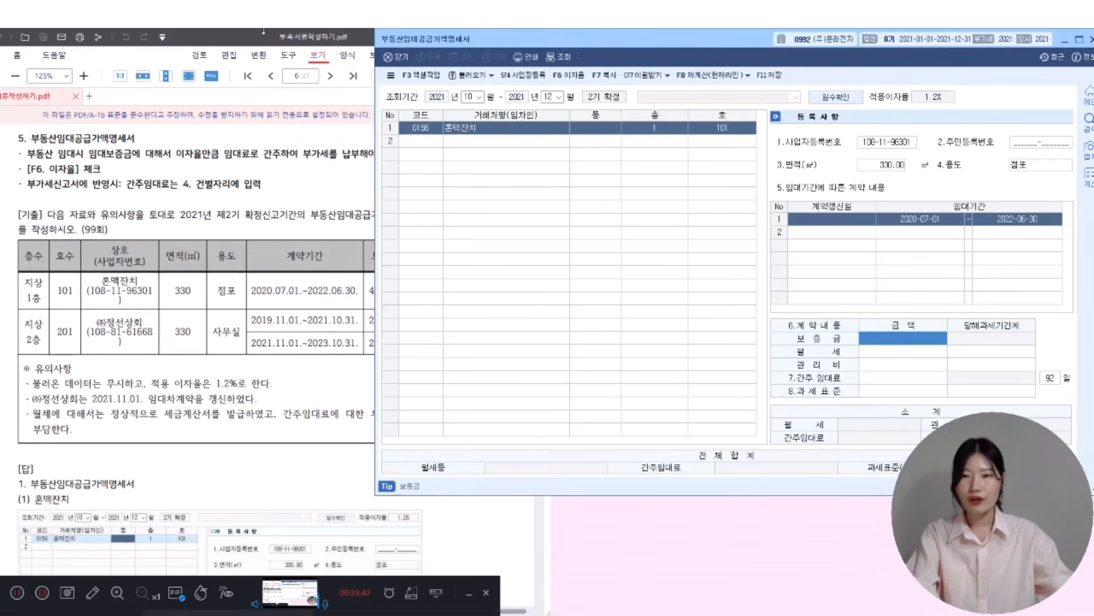
{"action": "left_click", "coordinate": [243, 37]}
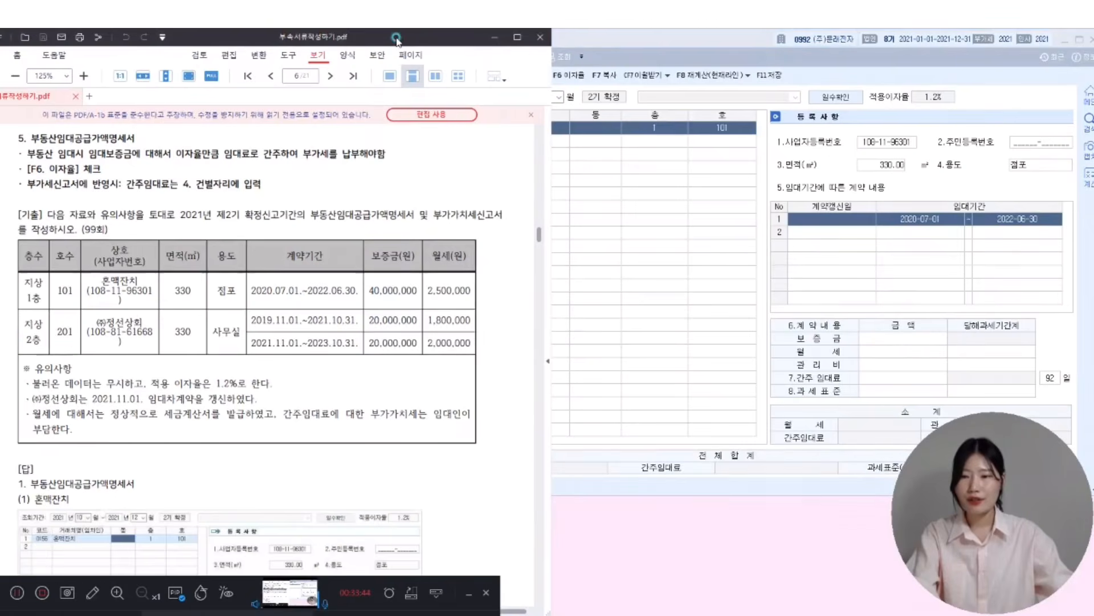
- Place the PDF and statement side by side and enter 혼맥잔치's 40,000,000 deposit
{"action": "left_click_drag", "start_coordinate": [397, 40], "coordinate": [281, 40]}
{"action": "left_click_drag", "start_coordinate": [627, 40], "coordinate": [530, 43]}
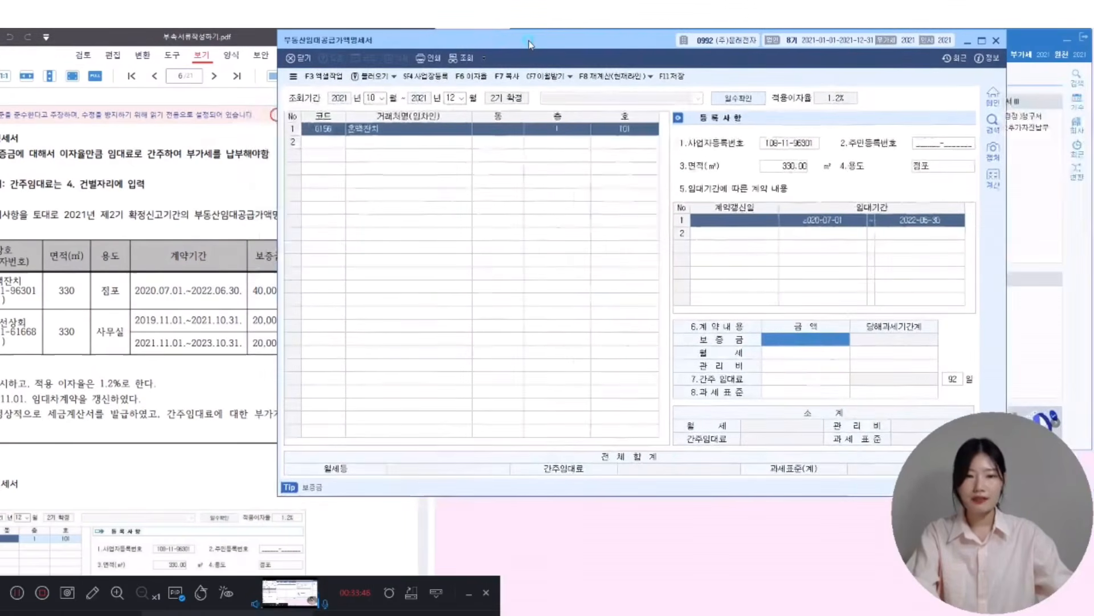
{"action": "left_click", "coordinate": [806, 344]}
{"action": "type", "text": "4.07"}
{"action": "type", "text": "7"}
{"action": "key", "text": "BackSpace"}
{"action": "key", "text": "BackSpace"}
{"action": "type", "text": "0000000"}
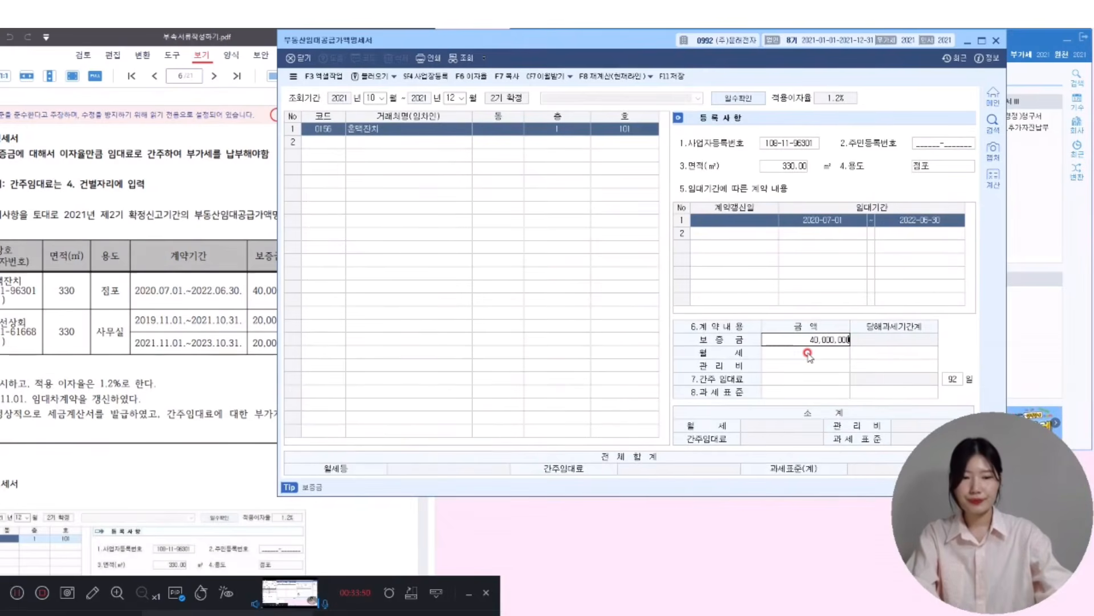
{"action": "key", "text": "Return"}
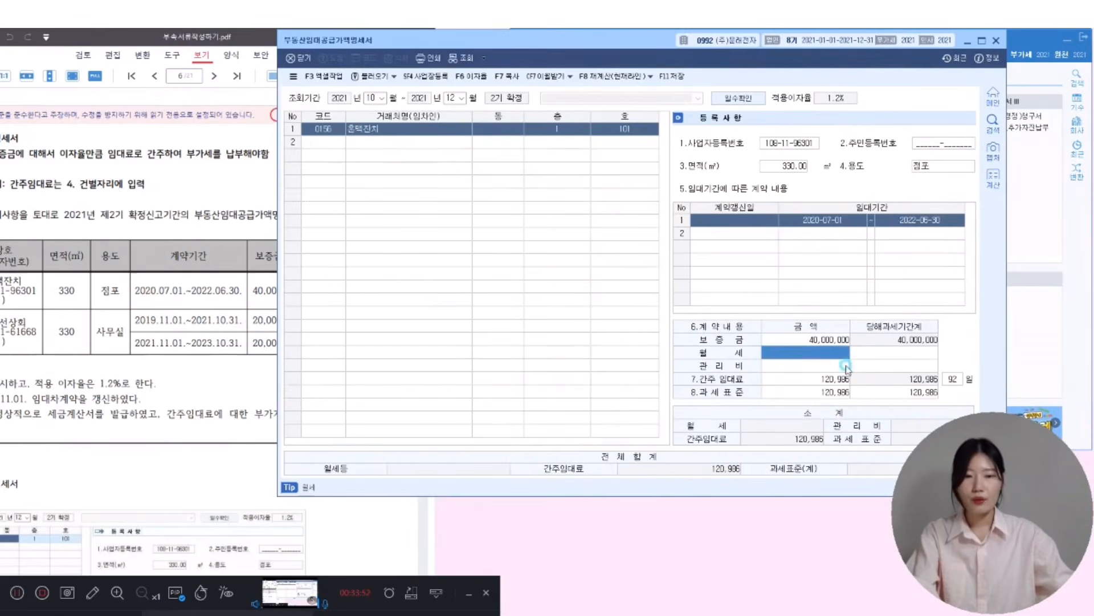
- Enter the 2,500,000 monthly rent and review the 120,986 deemed rent and 7,620,986 tax base
{"action": "left_click", "coordinate": [844, 353]}
{"action": "type", "text": "2500000"}
{"action": "key", "text": "Return"}
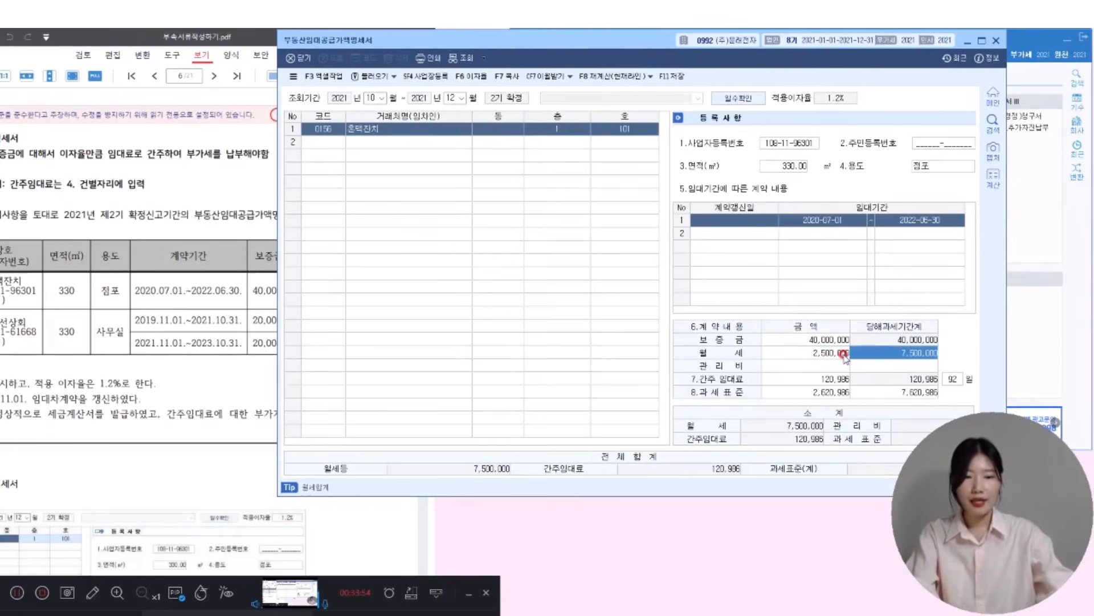
{"action": "left_click", "coordinate": [821, 371]}
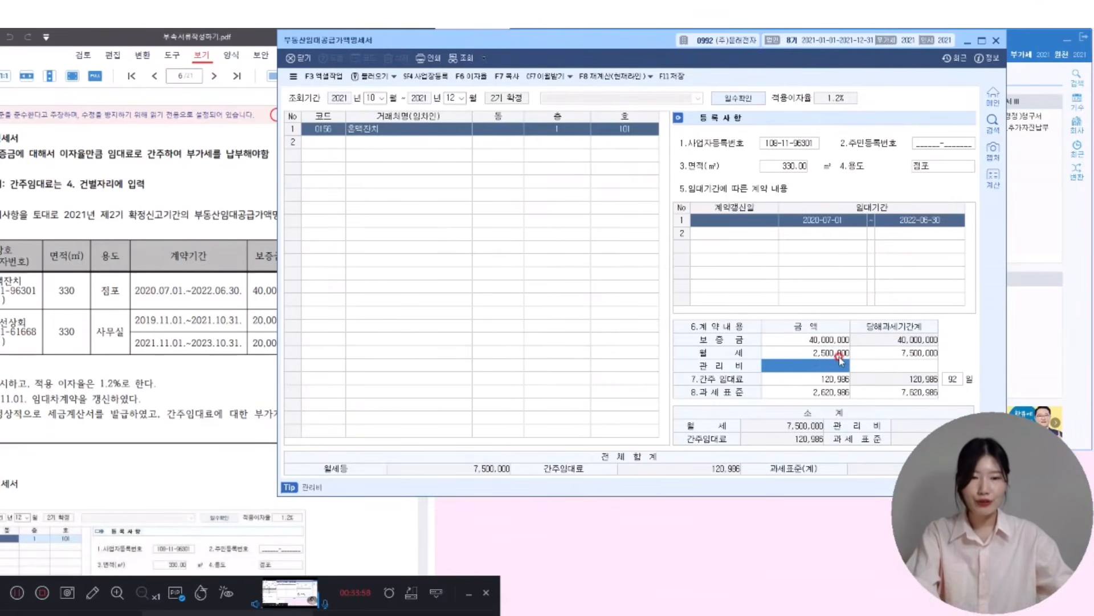
{"action": "left_click", "coordinate": [873, 353]}
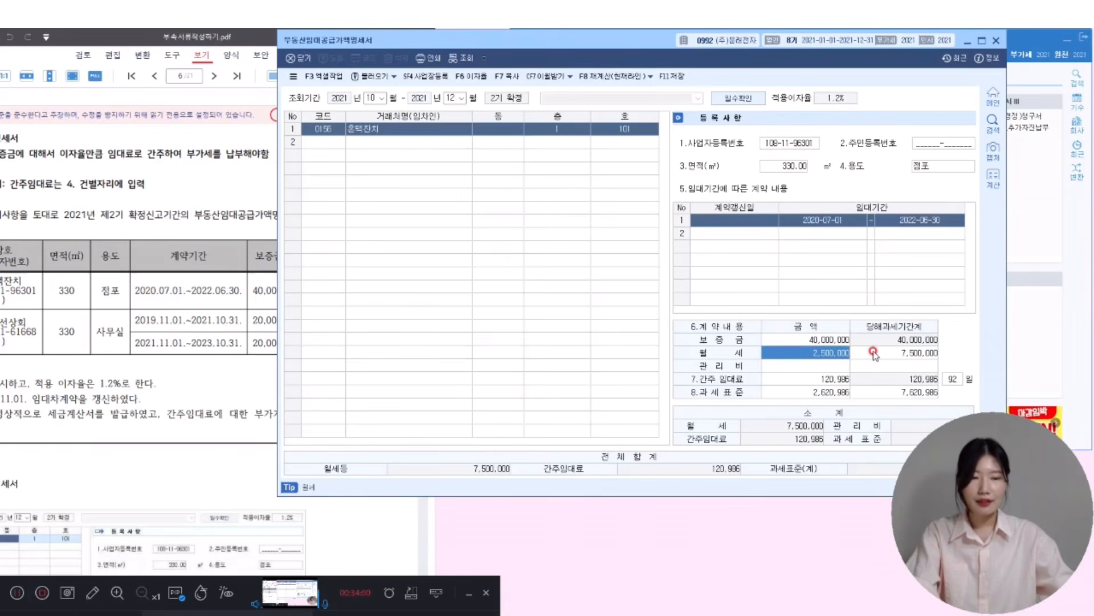
{"action": "left_click", "coordinate": [874, 353]}
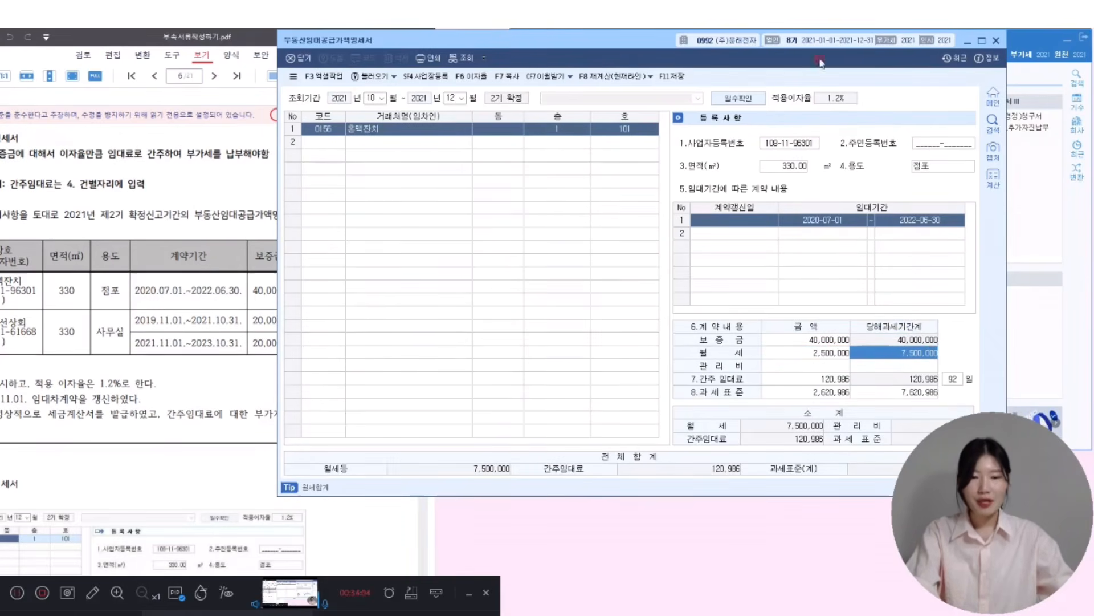
{"action": "left_click_drag", "start_coordinate": [692, 46], "coordinate": [576, 48]}
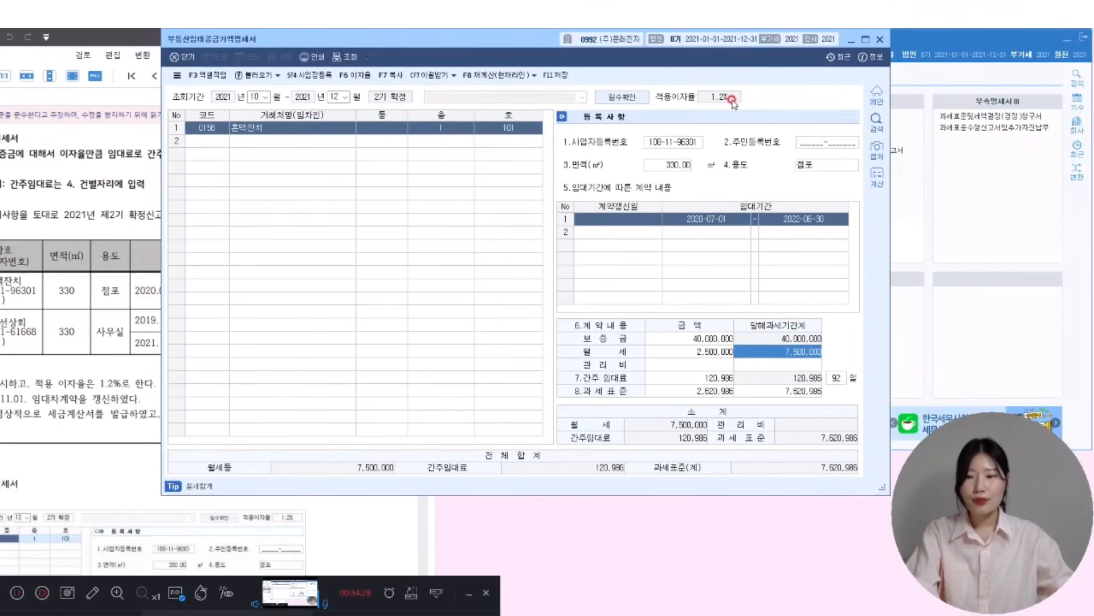
{"action": "left_click", "coordinate": [351, 76]}
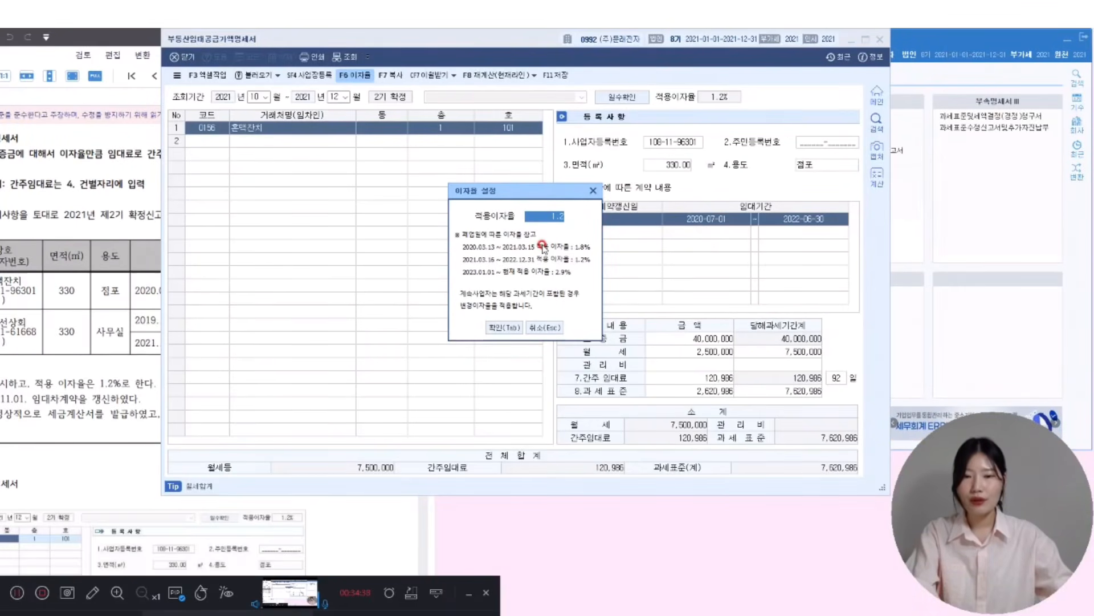
{"action": "left_click", "coordinate": [93, 593]}
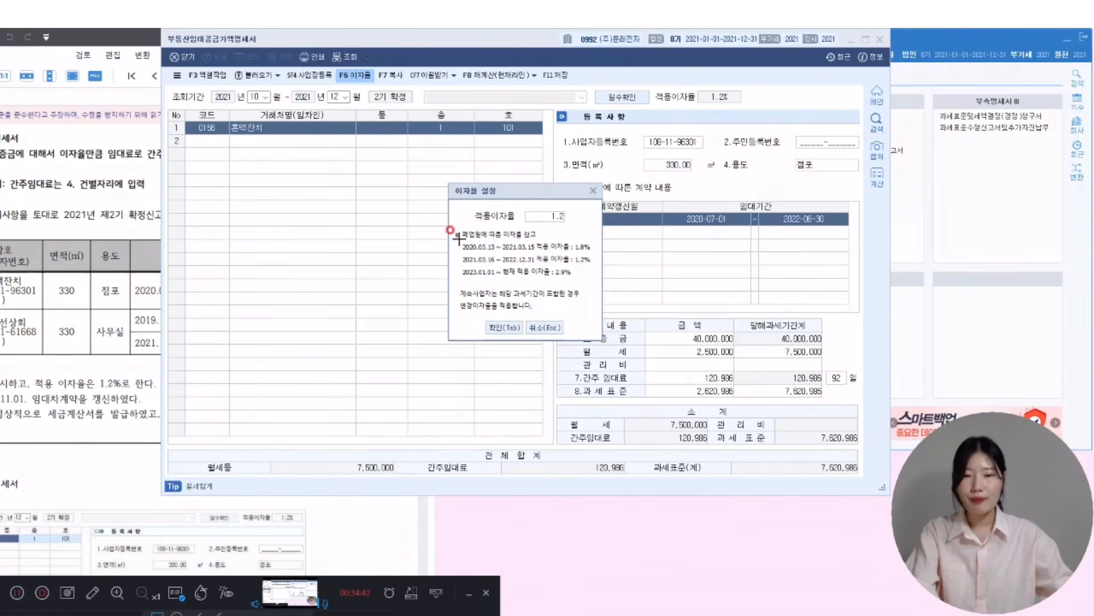
{"action": "mouse_move", "coordinate": [458, 240]}
{"action": "left_mouse_down"}
{"action": "mouse_move", "coordinate": [577, 261]}
{"action": "mouse_move", "coordinate": [596, 282]}
{"action": "left_mouse_up"}
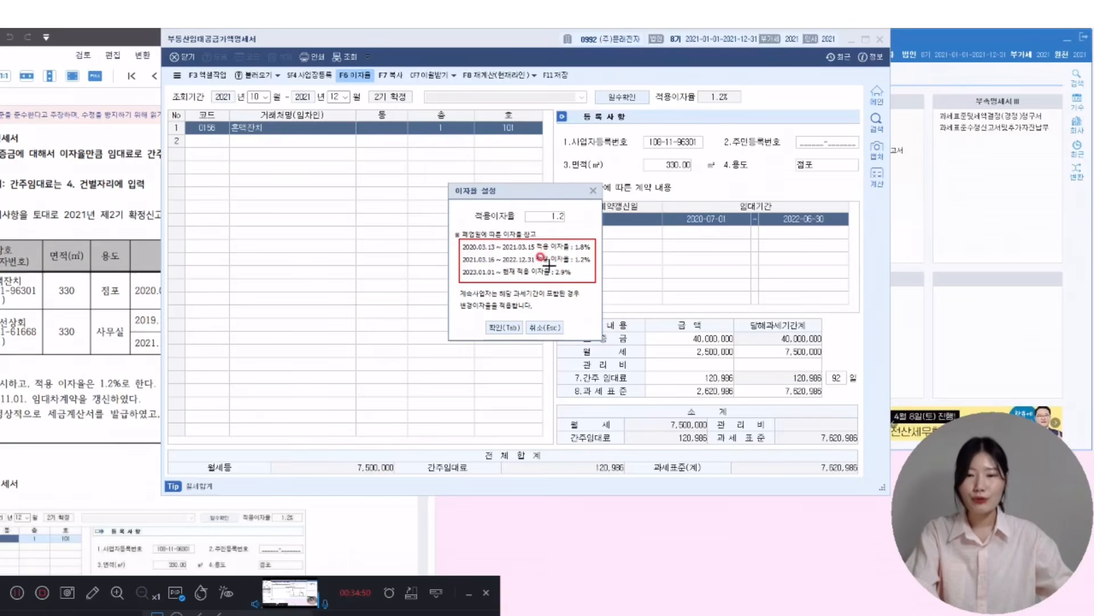
{"action": "left_click_drag", "start_coordinate": [551, 266], "coordinate": [579, 278]}
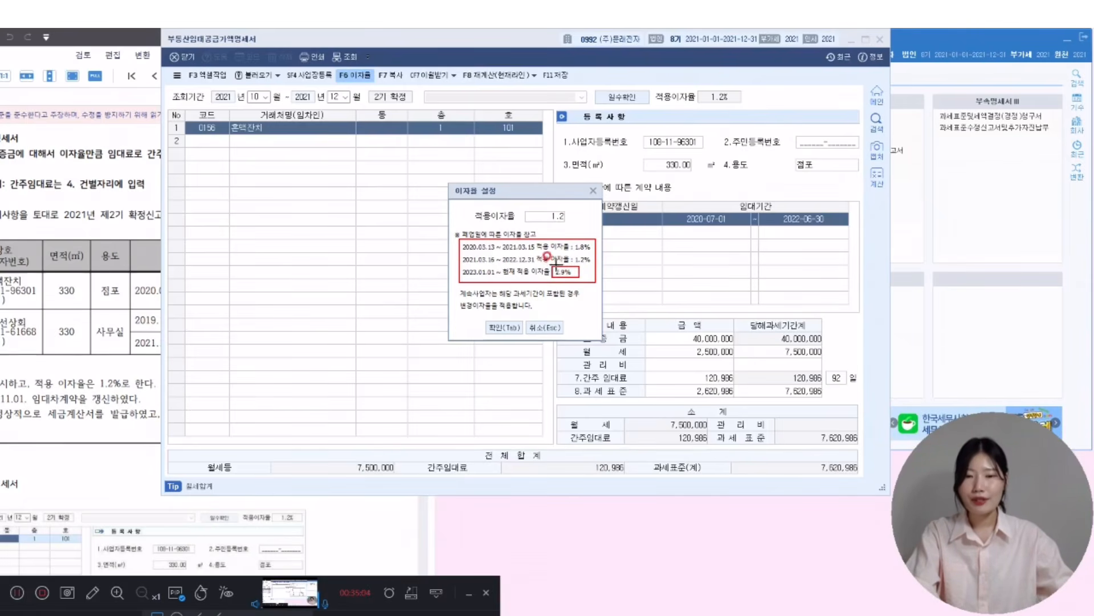
{"action": "left_click_drag", "start_coordinate": [521, 204], "coordinate": [573, 225]}
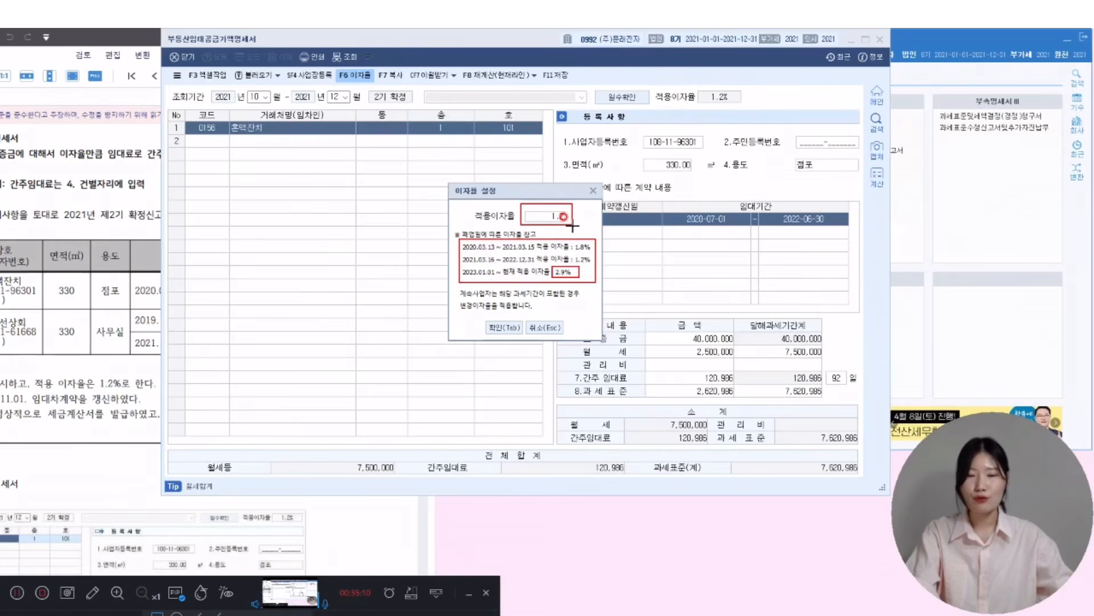
{"action": "key", "text": "Tab"}
- Add (주)정선상회 as the second tenant on floor 2, unit 201
{"action": "left_click", "coordinate": [663, 235]}
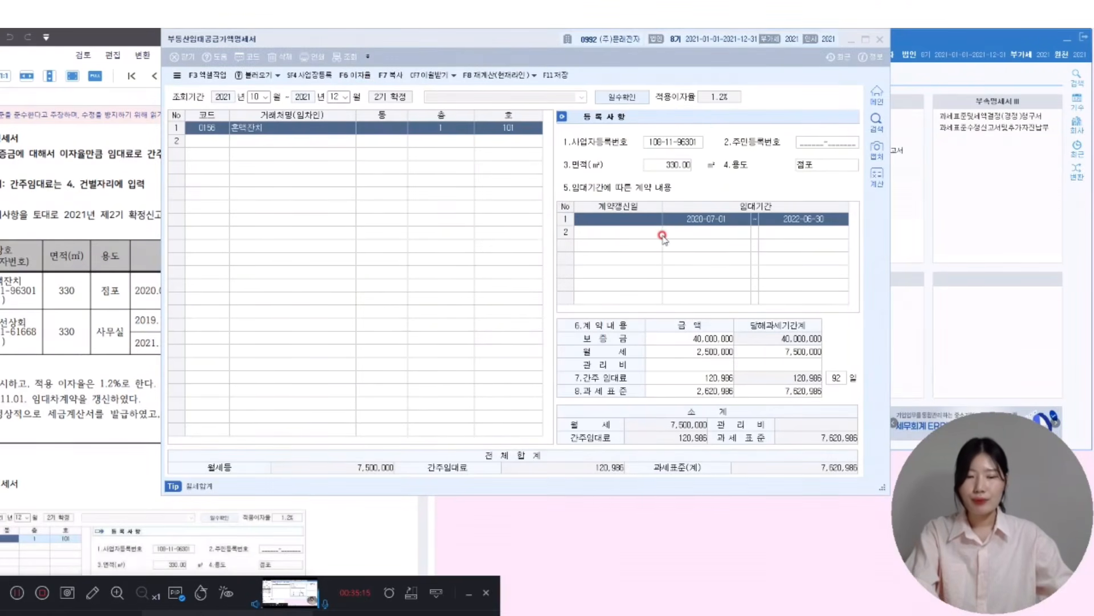
{"action": "left_click", "coordinate": [696, 391]}
{"action": "left_click", "coordinate": [691, 378]}
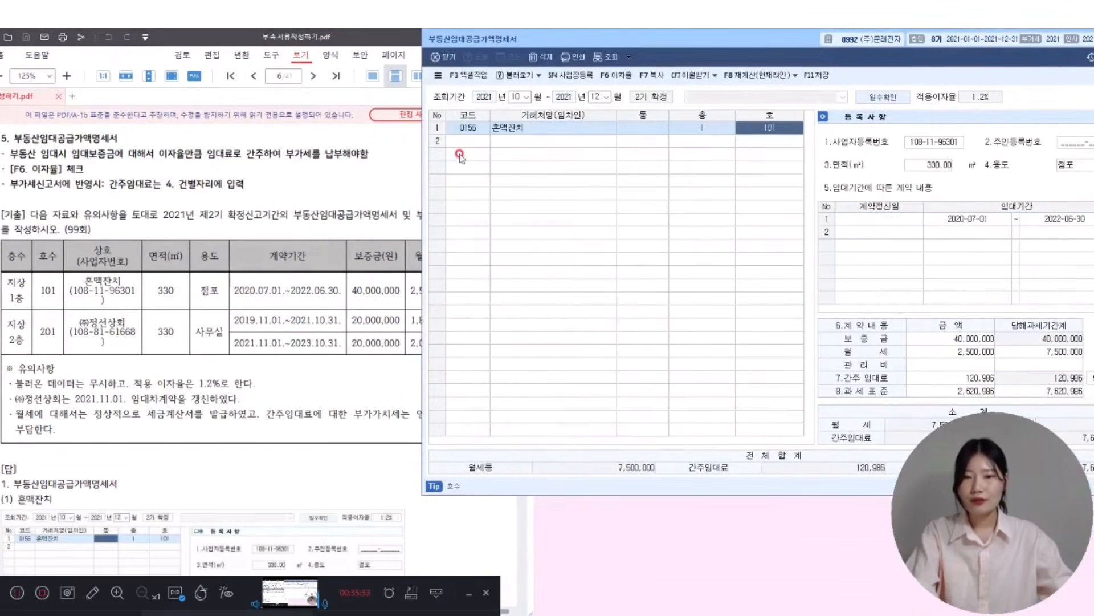
{"action": "left_click", "coordinate": [464, 141]}
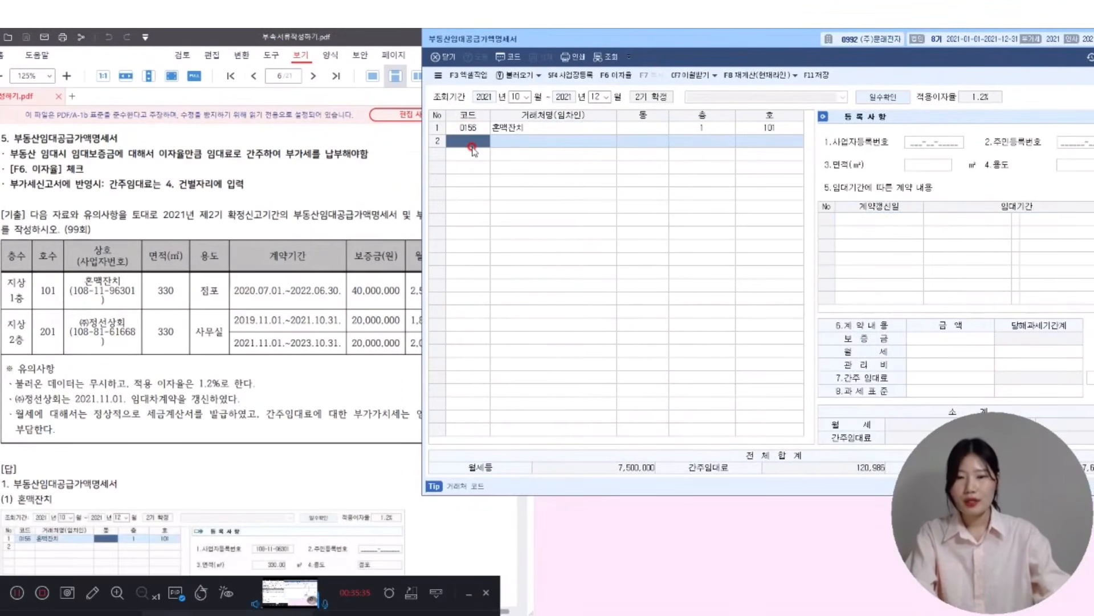
{"action": "type", "text": "정"}
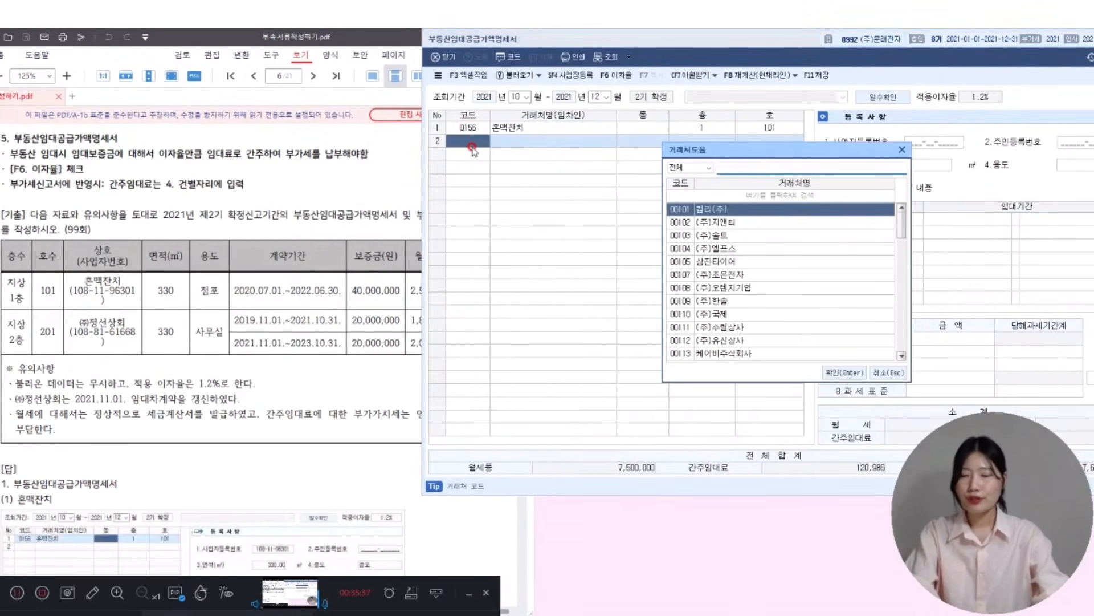
{"action": "type", "text": "선"}
{"action": "key", "text": "Return"}
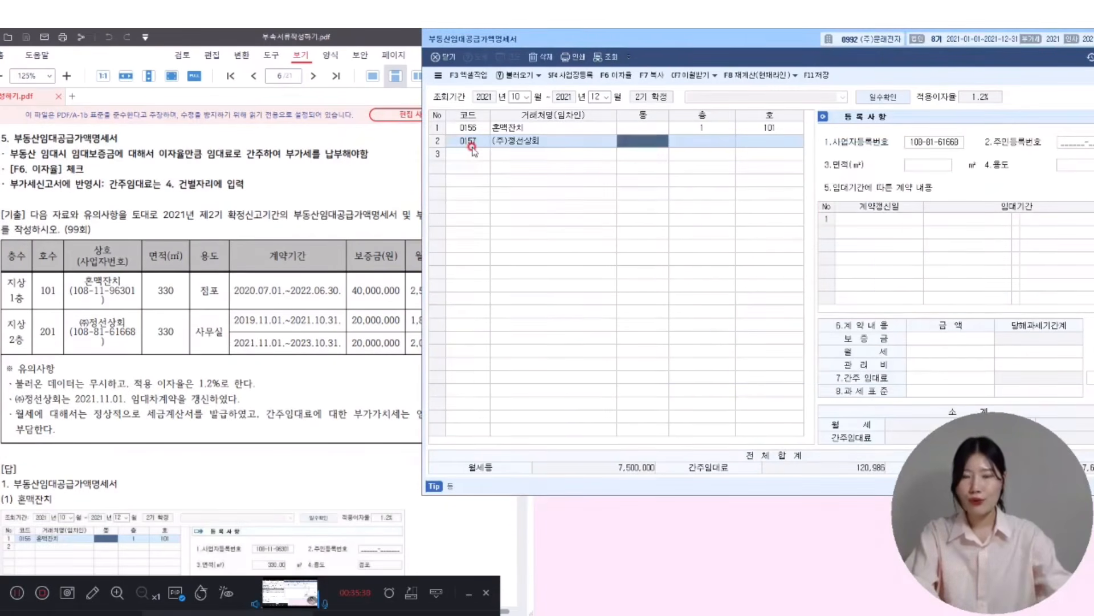
{"action": "key", "text": "Return"}
{"action": "type", "text": "2"}
{"action": "key", "text": "Return"}
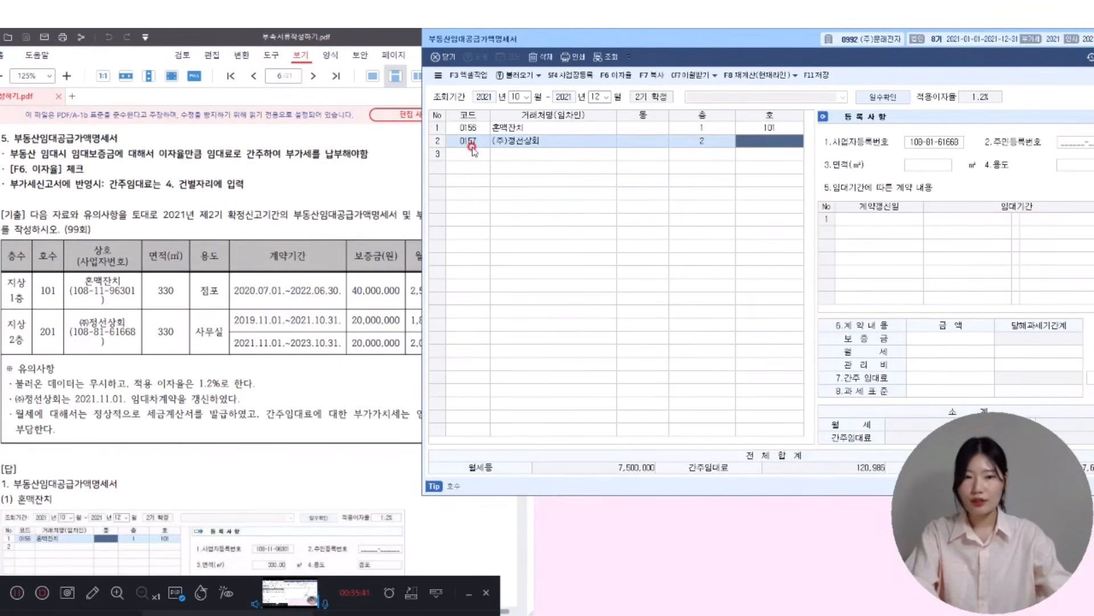
{"action": "type", "text": "201"}
{"action": "key", "text": "Return"}
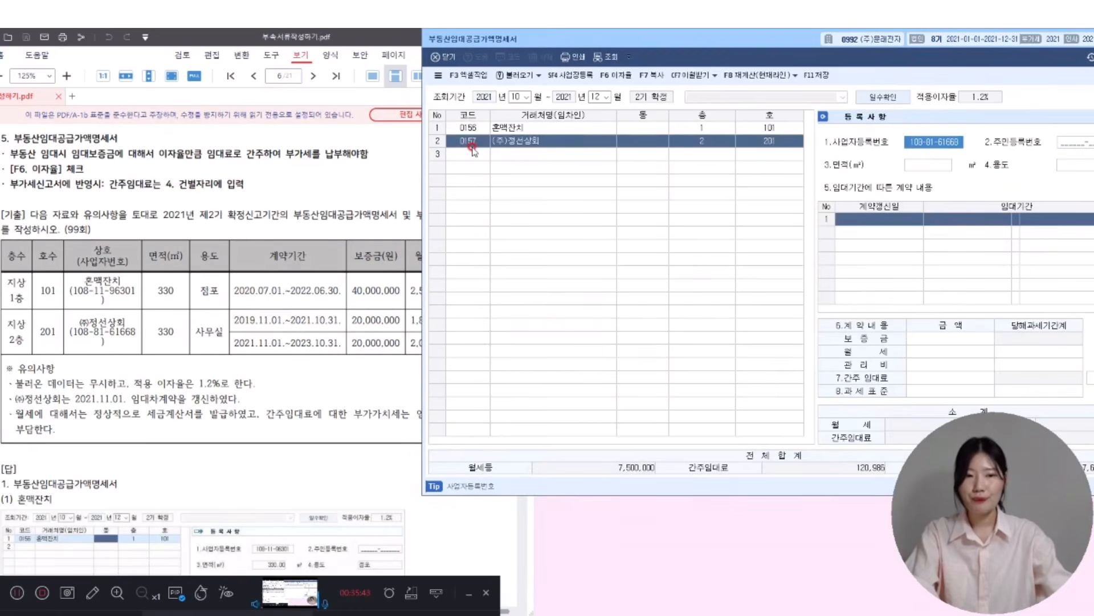
- Record the 330 ㎡ 사무실 use and lease period 2019-11-01 to 2021-10-31
{"action": "left_click_drag", "start_coordinate": [618, 40], "coordinate": [589, 40]}
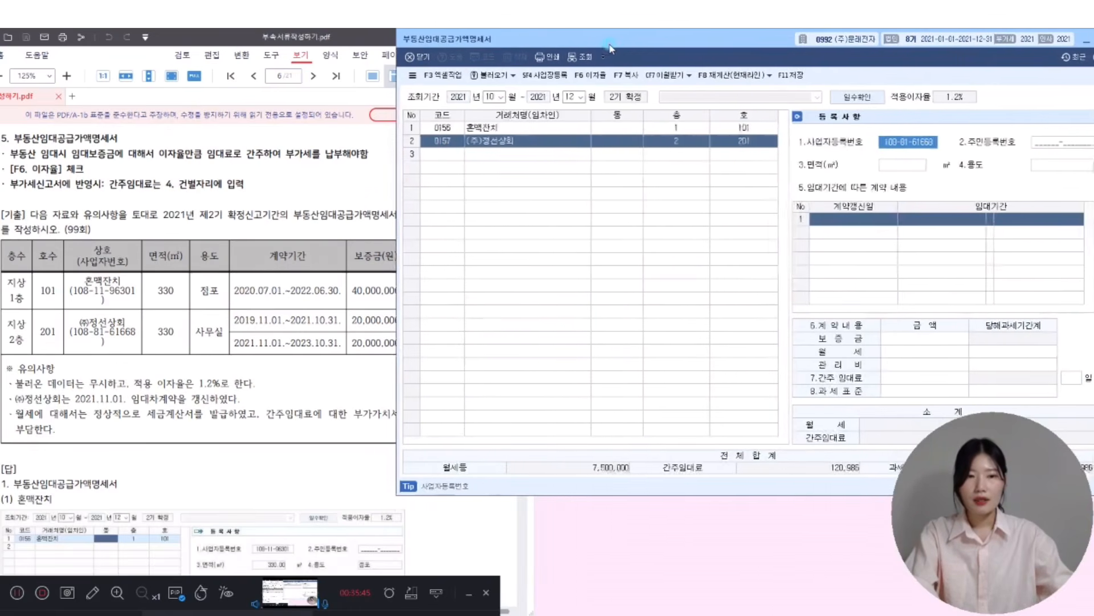
{"action": "left_click", "coordinate": [899, 166]}
{"action": "type", "text": "330"}
{"action": "key", "text": "Return"}
{"action": "type", "text": "사무실"}
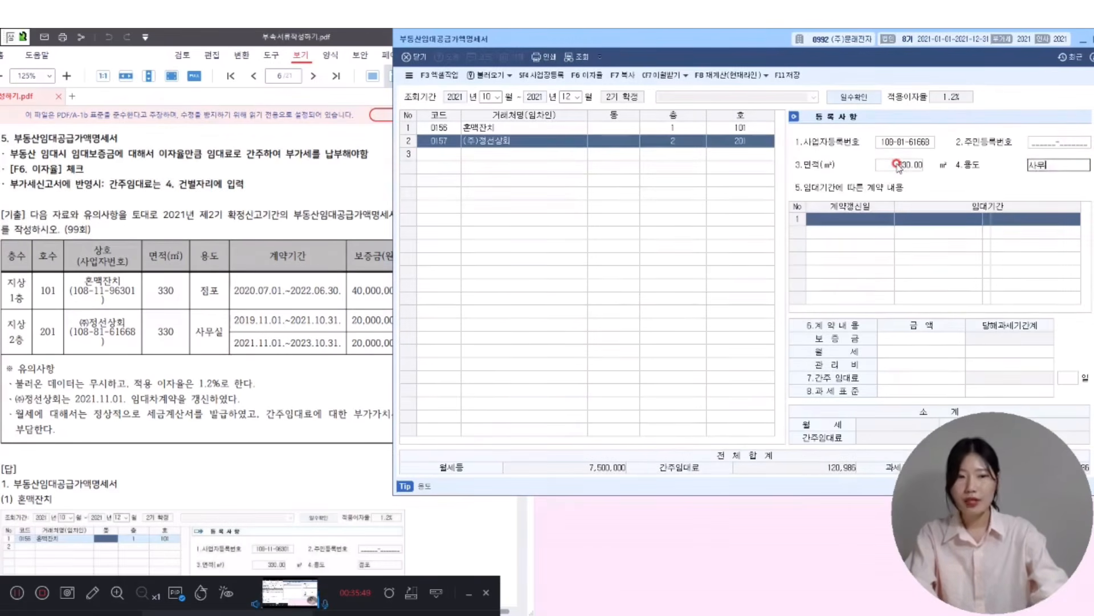
{"action": "key", "text": "Return"}
{"action": "type", "text": "2"}
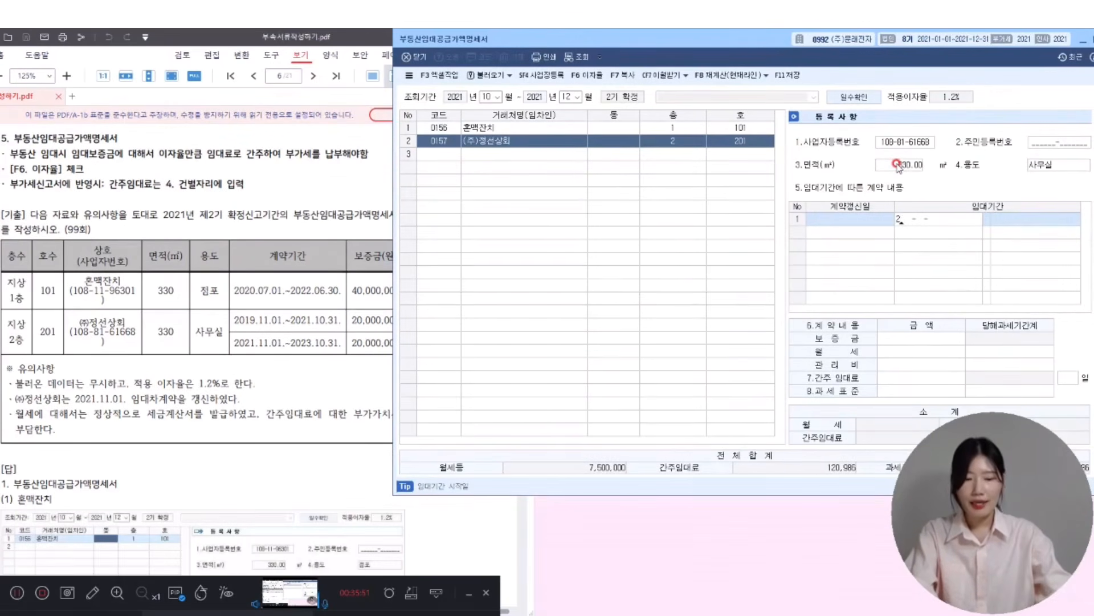
{"action": "type", "text": "019-11-01"}
{"action": "key", "text": "Return"}
{"action": "type", "text": "2021-10-31"}
{"action": "key", "text": "Return"}
- Enter the 20,000,000 deposit and 1,800,000 monthly rent for that lease
{"action": "type", "text": "20000000"}
{"action": "key", "text": "Return"}
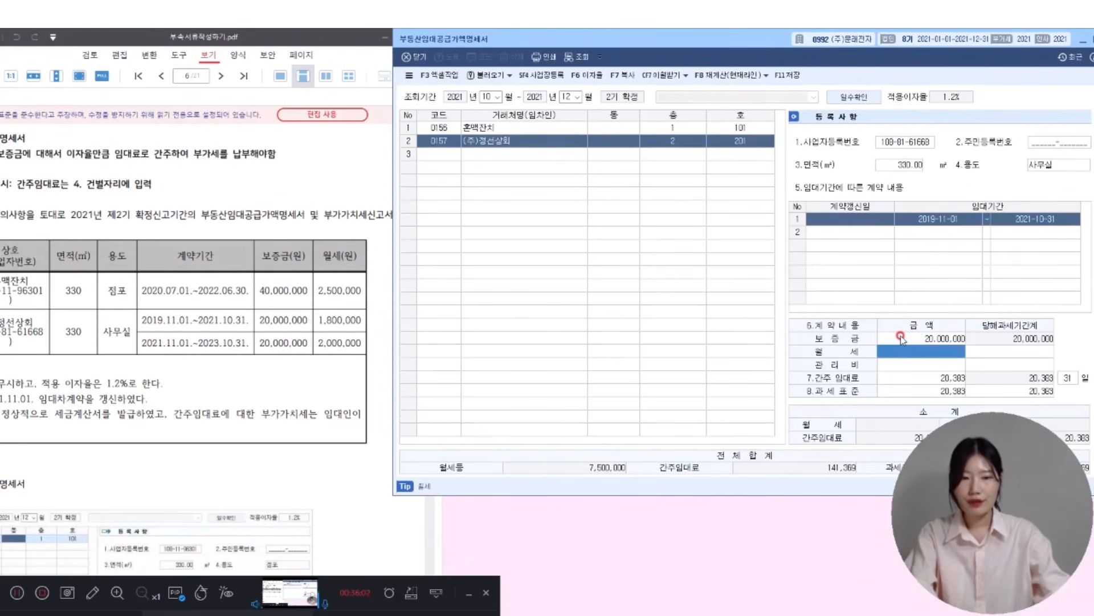
{"action": "type", "text": "1800000"}
{"action": "key", "text": "Return"}
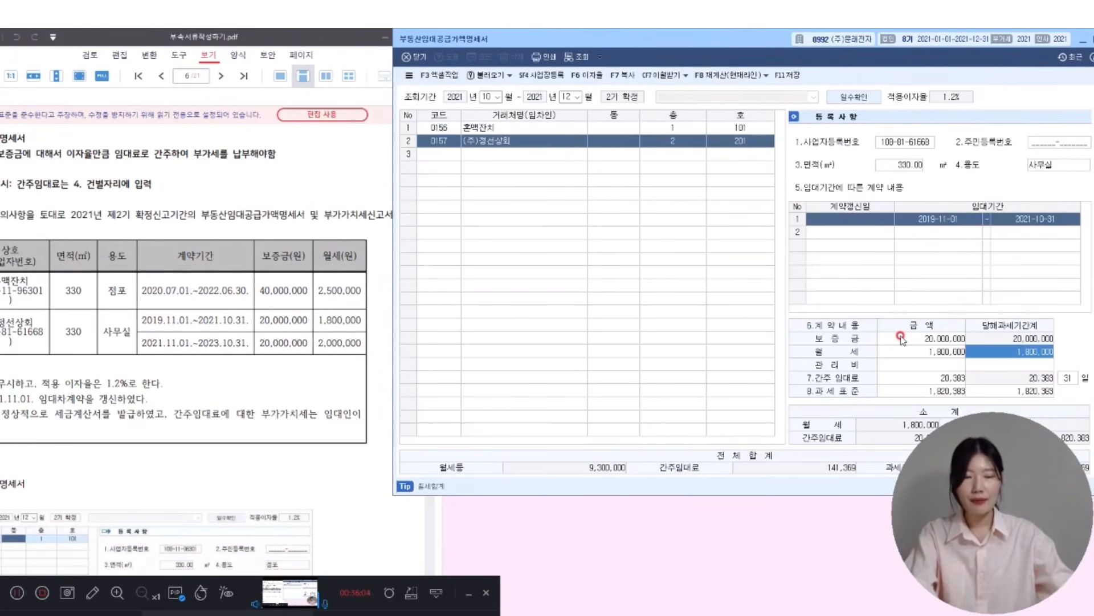
- Add a renewal lease period from 2021-11-01 to 2023-10-31 for unit 201
{"action": "left_click", "coordinate": [857, 233]}
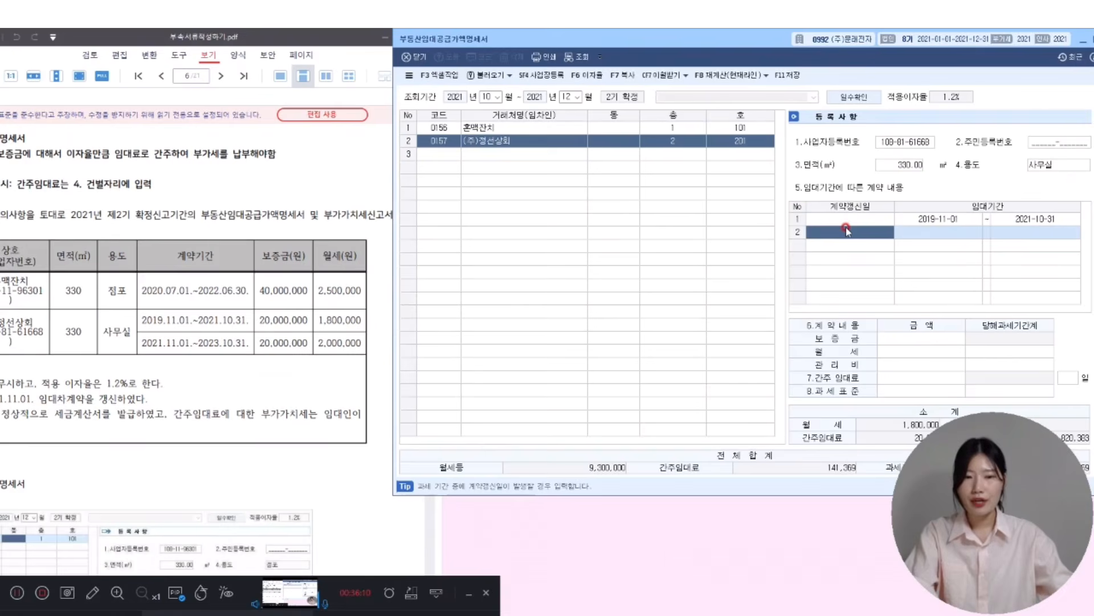
{"action": "type", "text": "2021-11-01"}
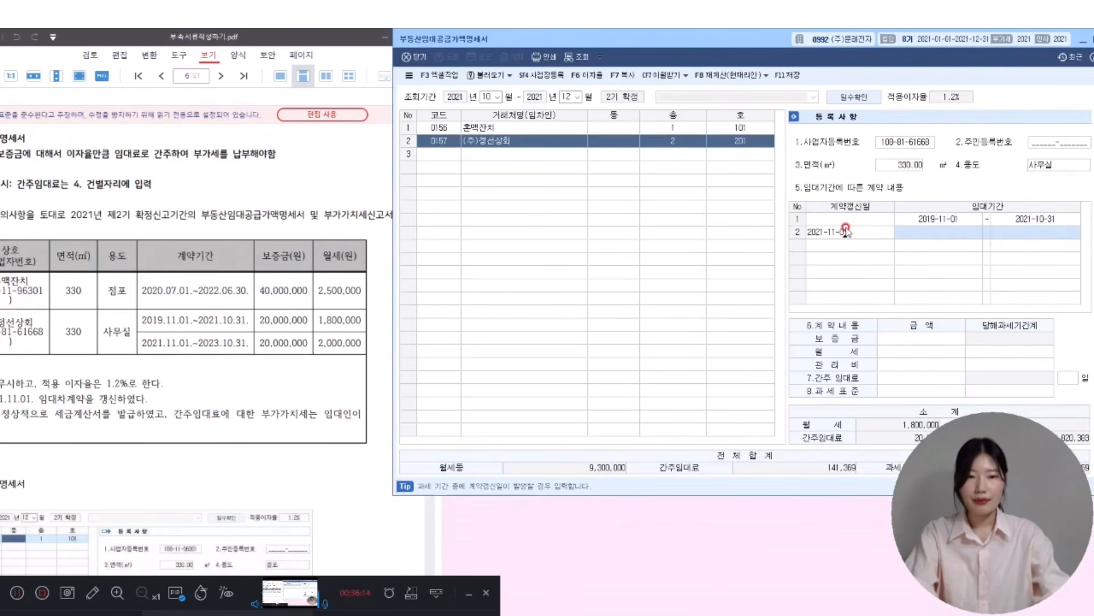
{"action": "key", "text": "Return"}
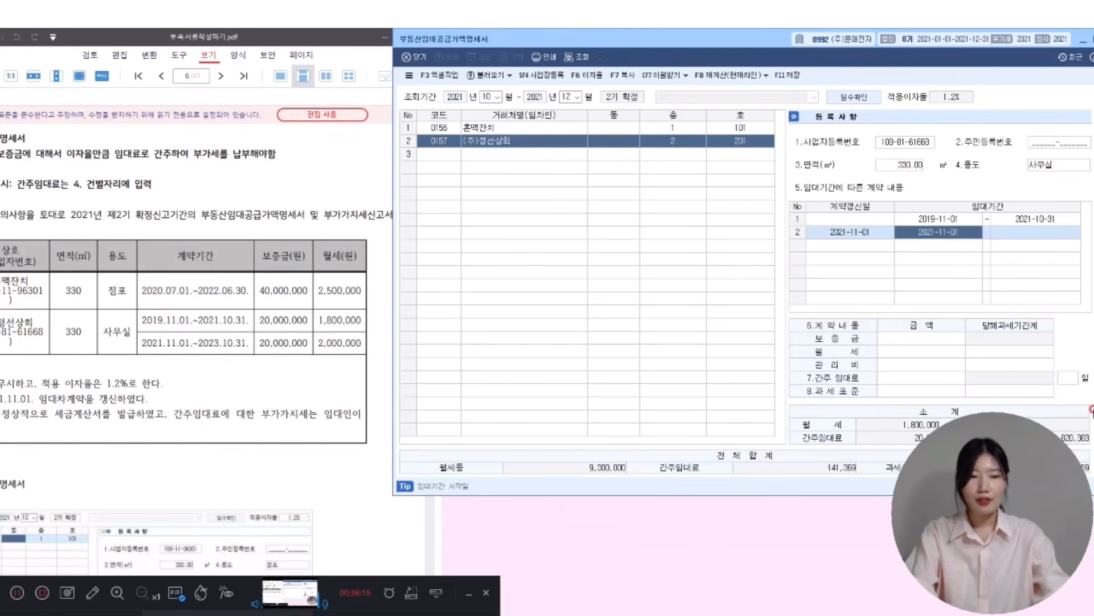
{"action": "key", "text": "Return"}
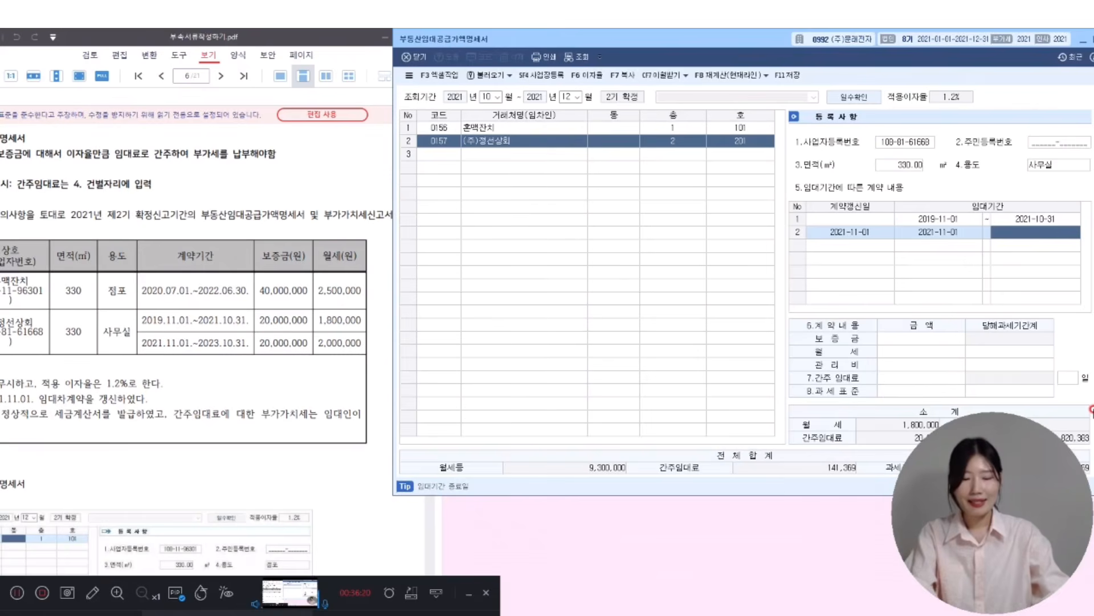
{"action": "type", "text": "2023-10-31"}
{"action": "key", "text": "Return"}
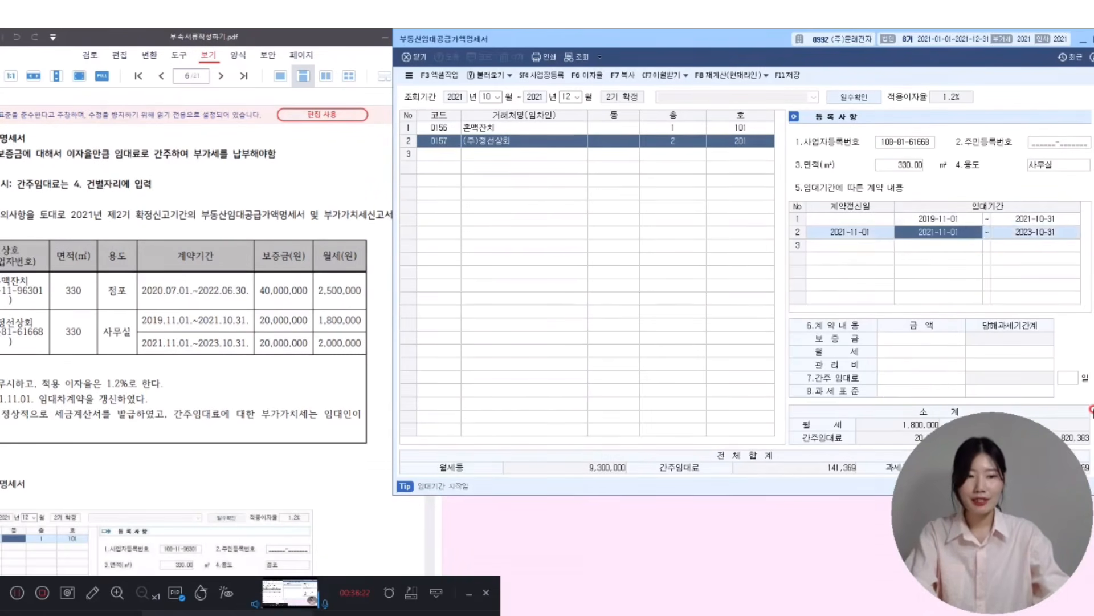
- Enter the renewal's 20,000,000 deposit and 2,000,000 monthly rent
{"action": "left_click", "coordinate": [938, 334]}
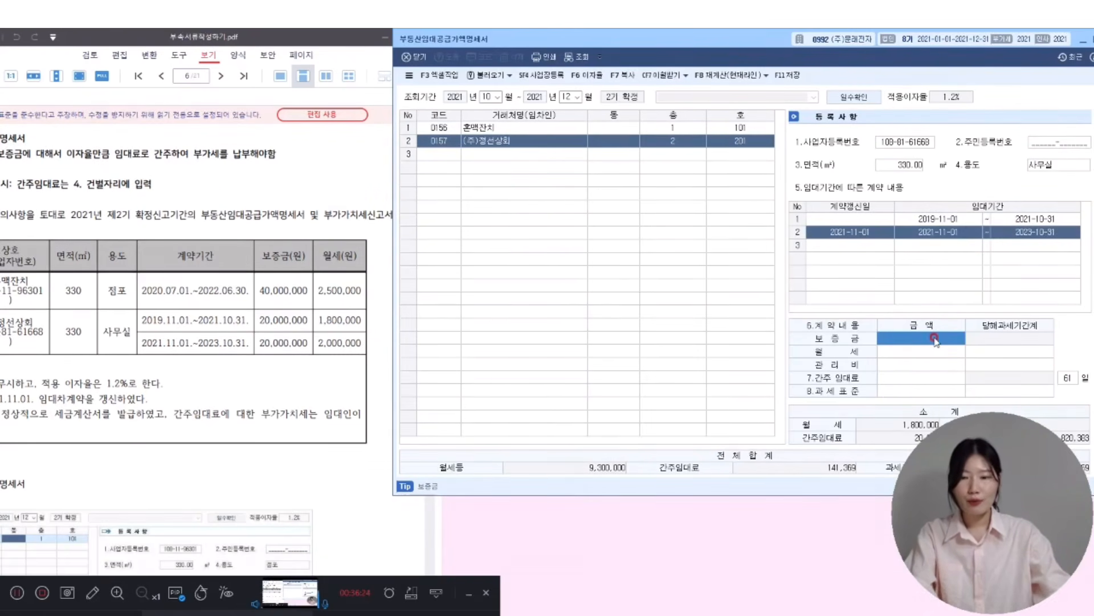
{"action": "type", "text": "20000000"}
{"action": "key", "text": "Return"}
{"action": "type", "text": "2,000,000"}
{"action": "key", "text": "Return"}
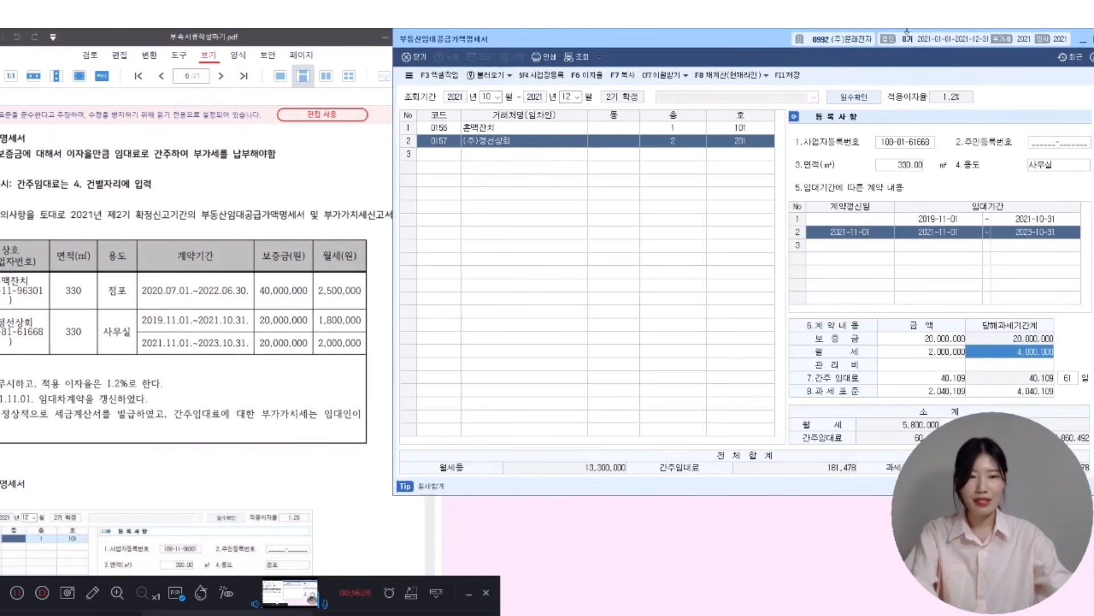
{"action": "left_click_drag", "start_coordinate": [740, 42], "coordinate": [481, 44]}
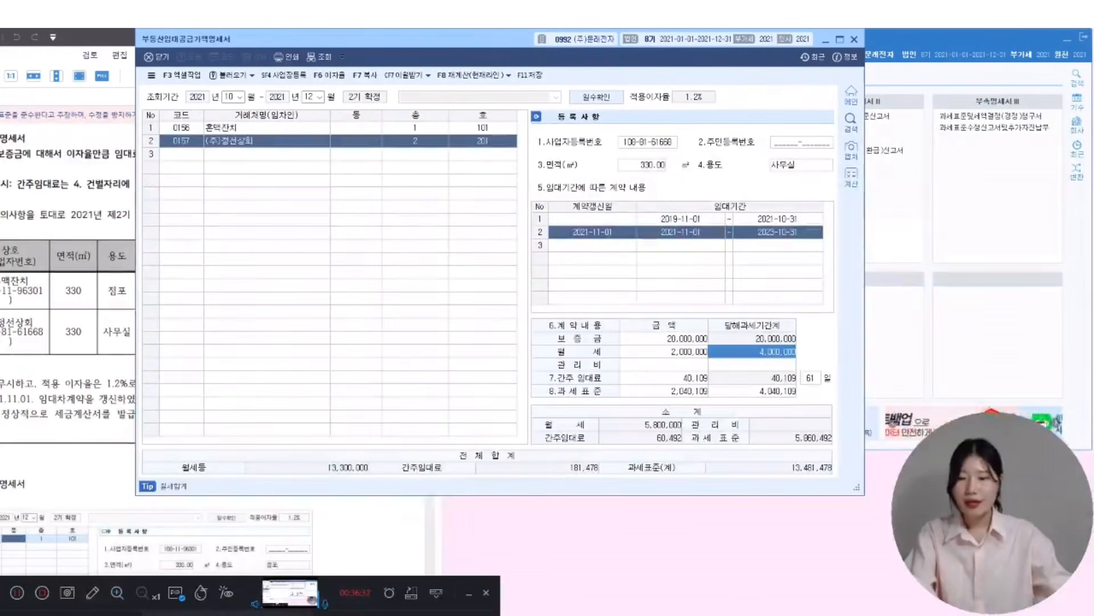
{"action": "left_click", "coordinate": [92, 592]}
{"action": "left_click_drag", "start_coordinate": [141, 446], "coordinate": [835, 478]}
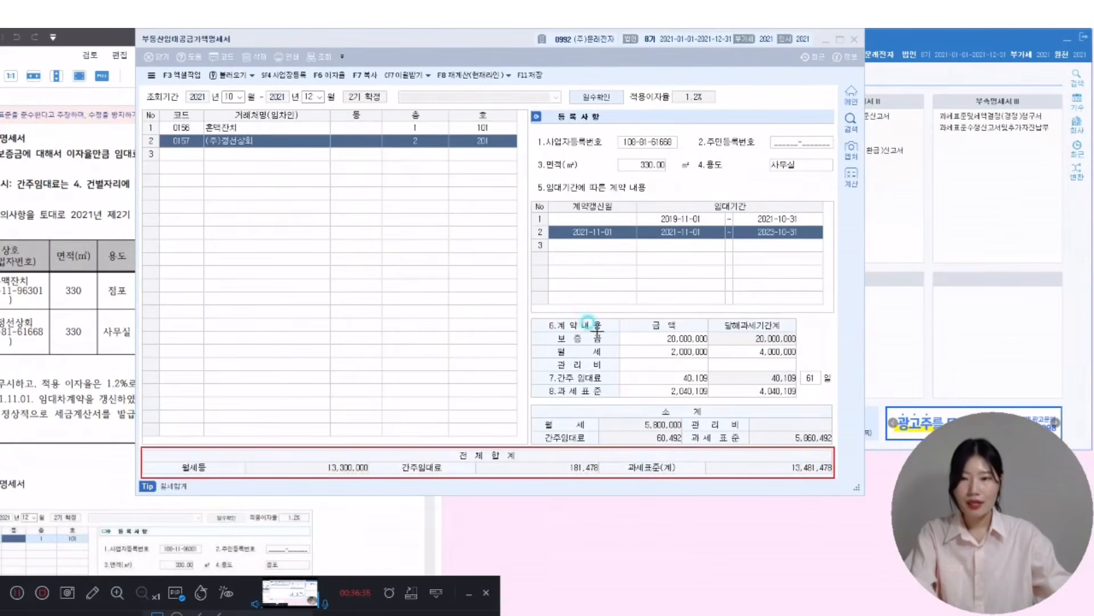
{"action": "left_click_drag", "start_coordinate": [198, 118], "coordinate": [332, 152]}
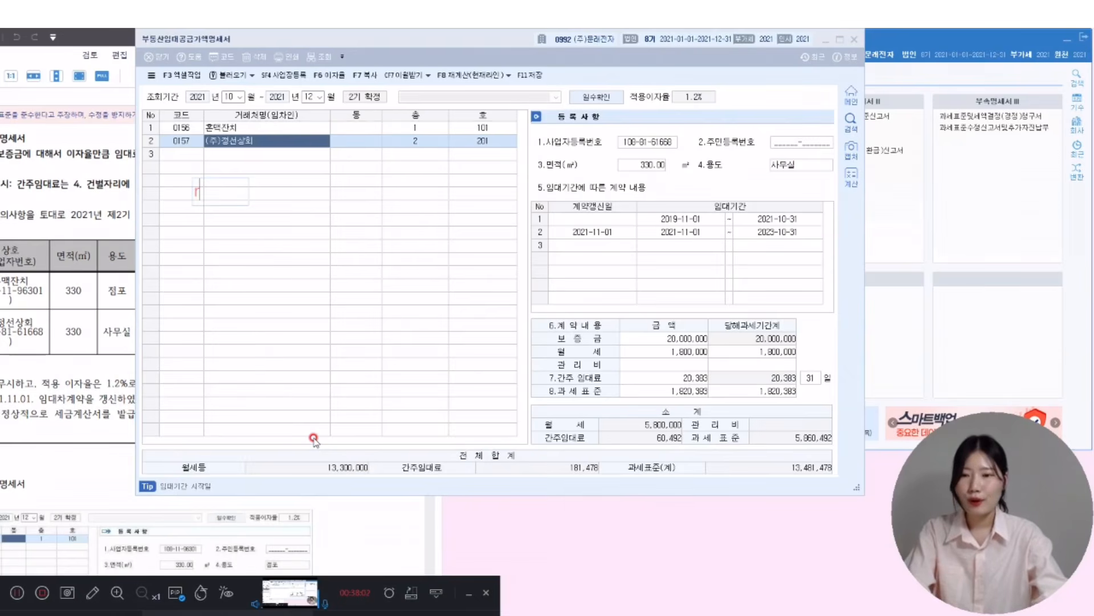
{"action": "type", "text": "간주임대료"}
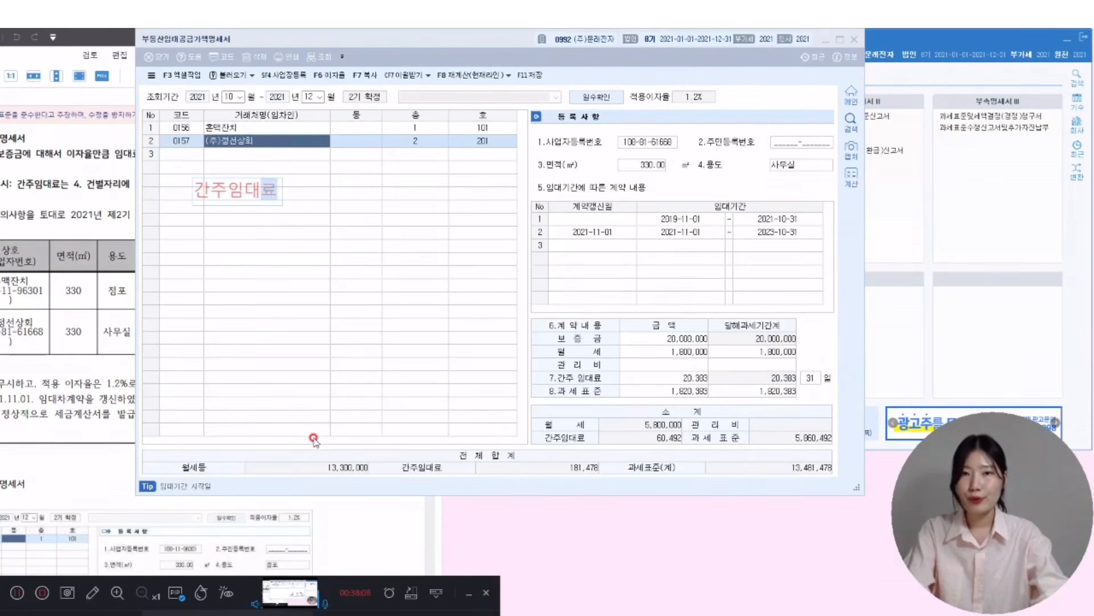
{"action": "type", "text": ":"}
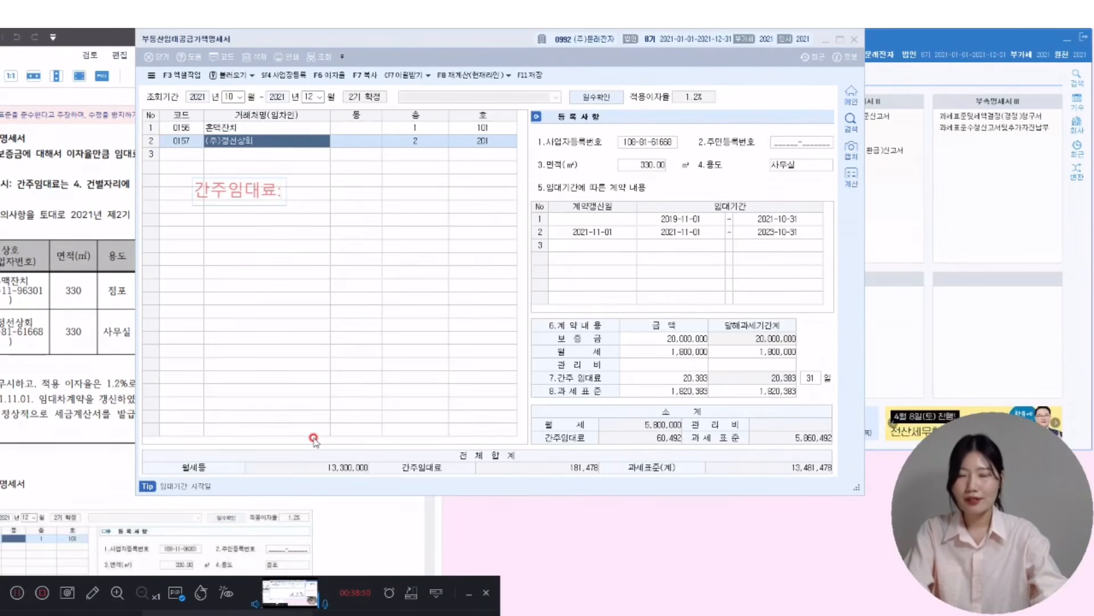
{"action": "type", "text": "임대보증금"}
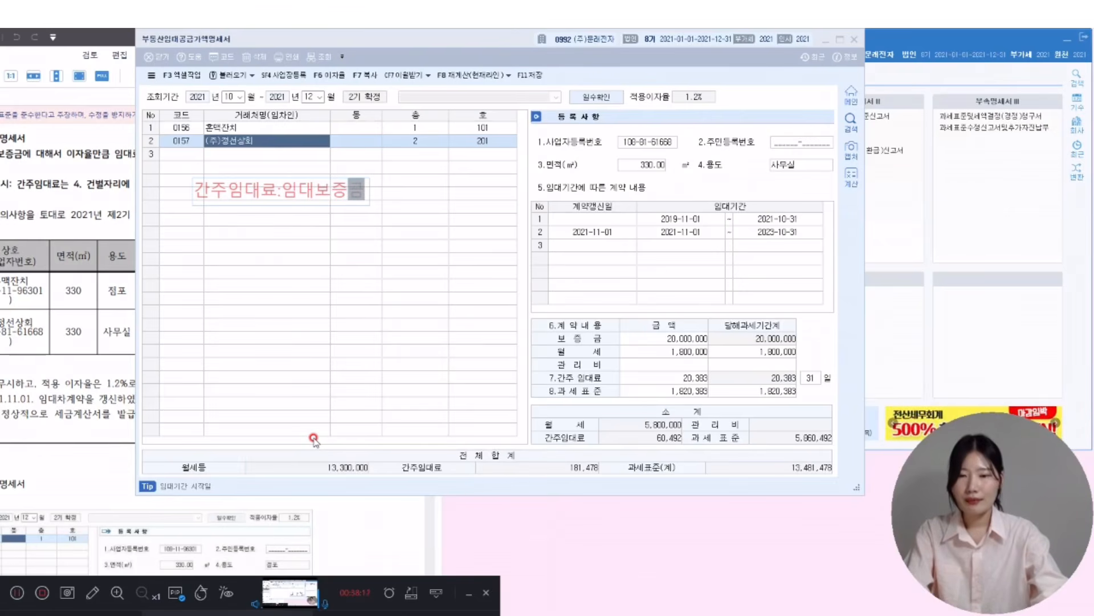
{"action": "type", "text": "x이자율("}
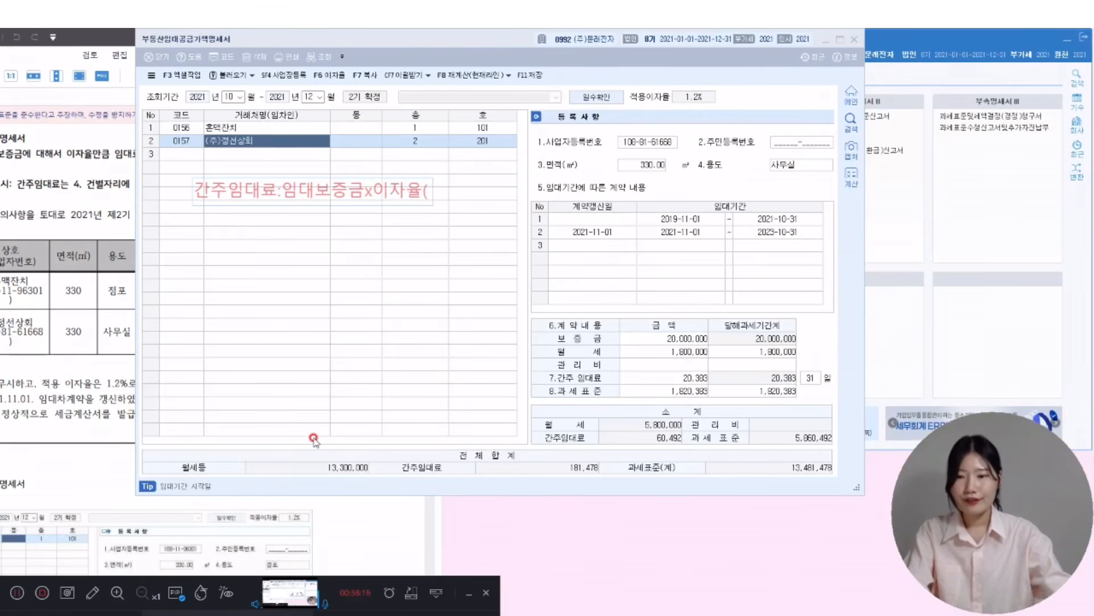
{"action": "type", "text": "1.2"}
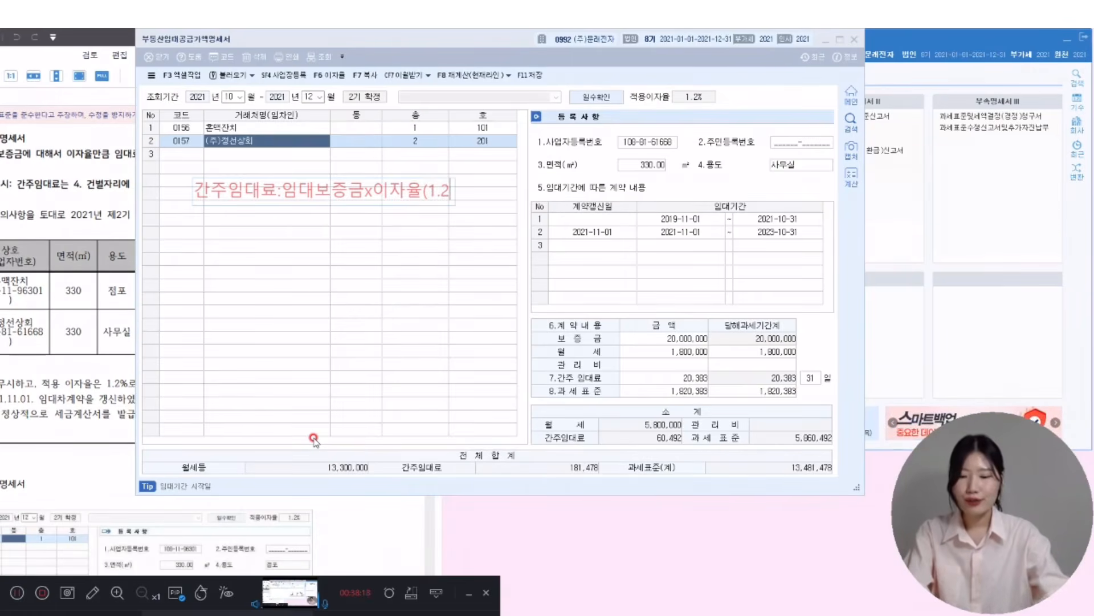
{"action": "type", "text": "%)x"}
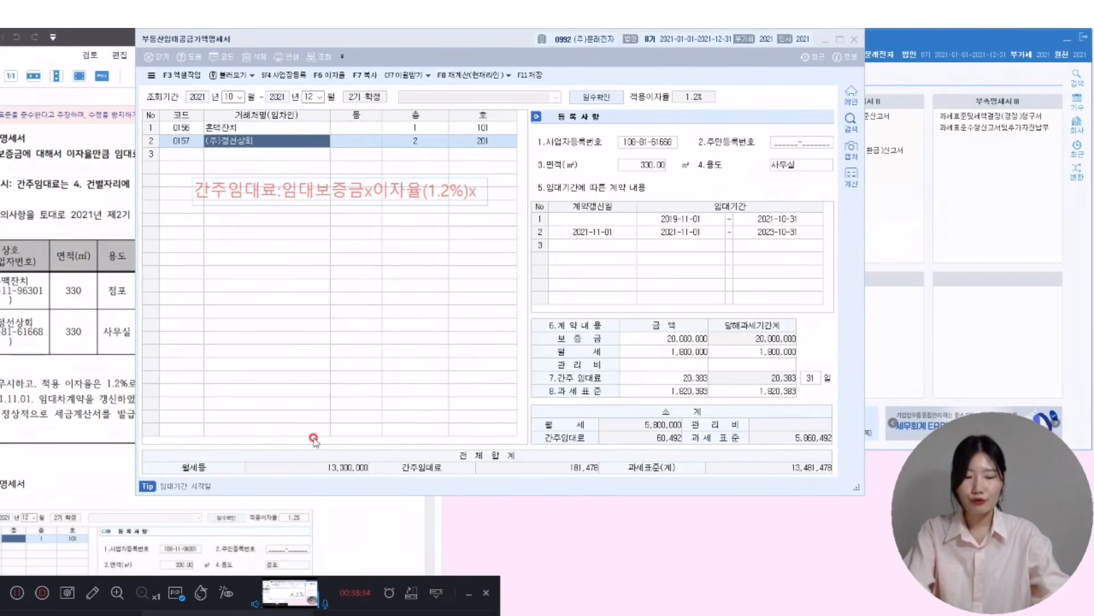
{"action": "type", "text": "91/365"}
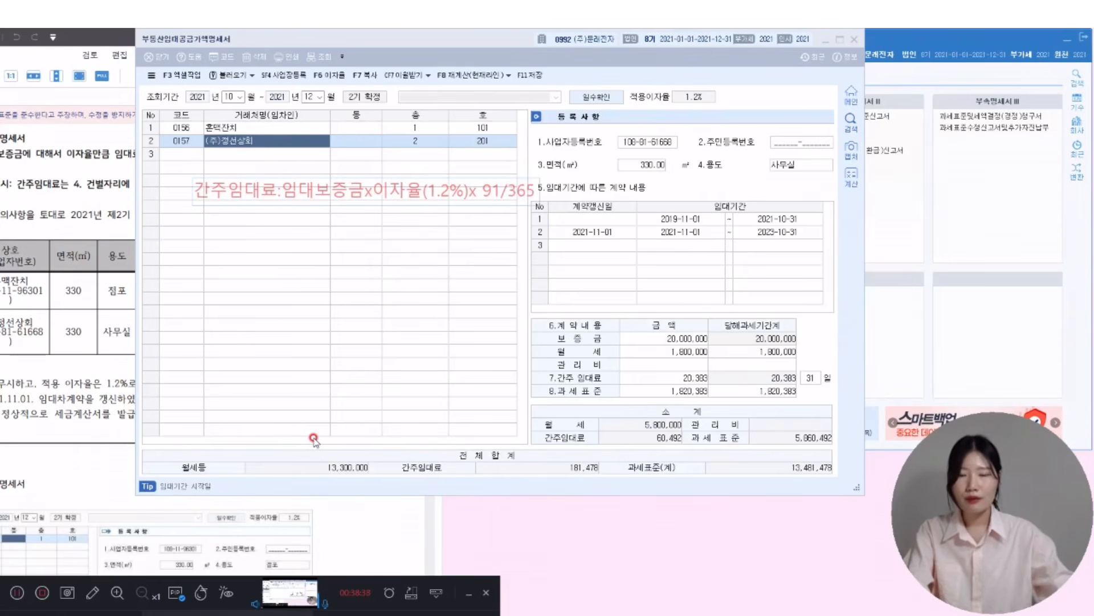
{"action": "type", "text": " = "}
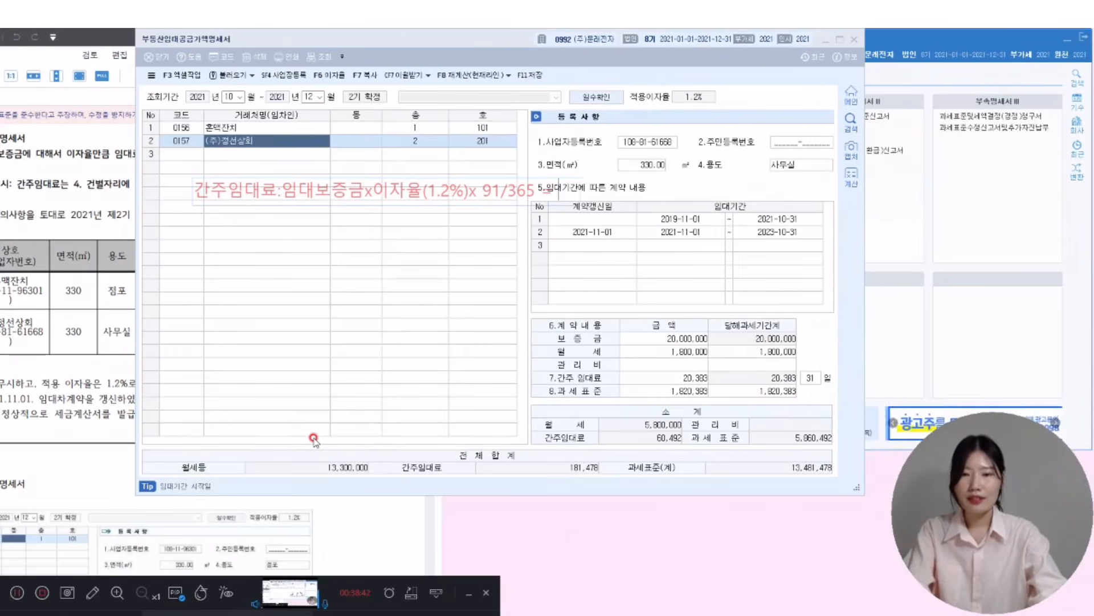
{"action": "type", "text": "5"}
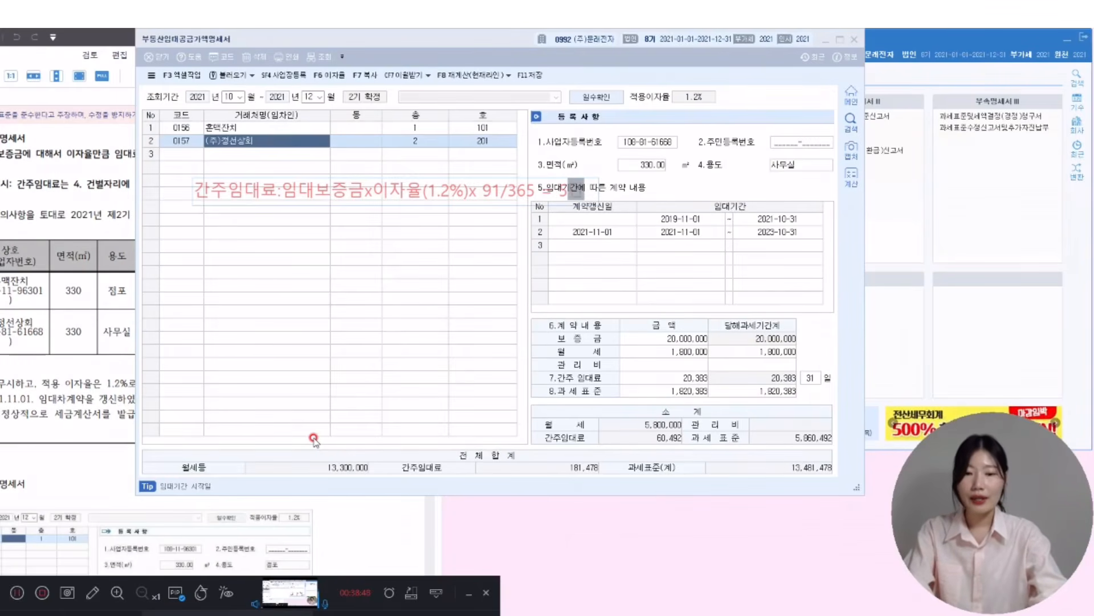
{"action": "left_click", "coordinate": [128, 428]}
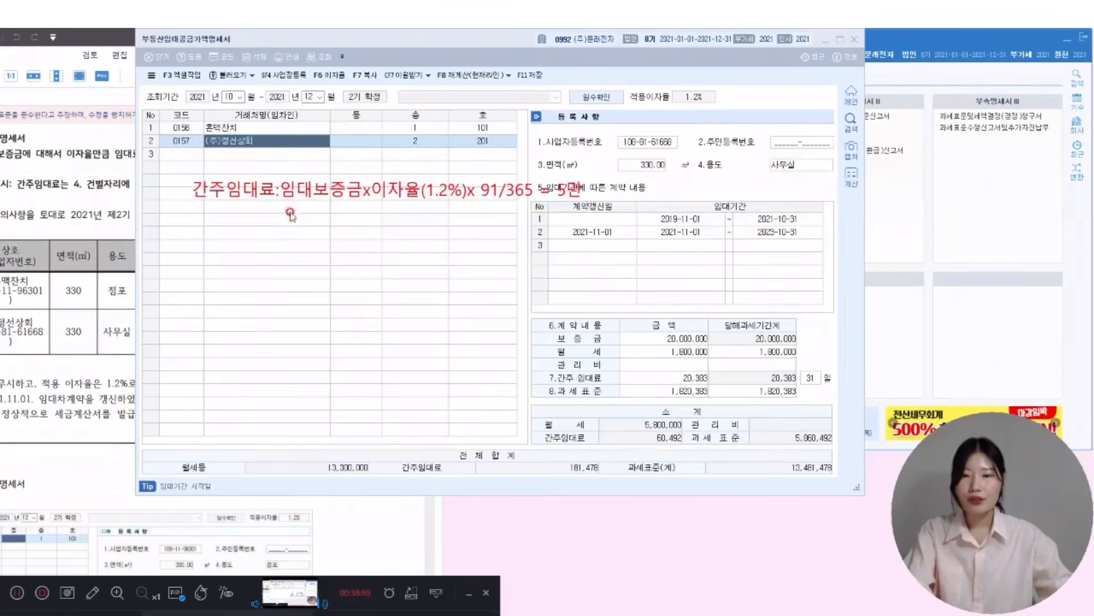
{"action": "left_click", "coordinate": [304, 196]}
{"action": "left_click", "coordinate": [574, 190]}
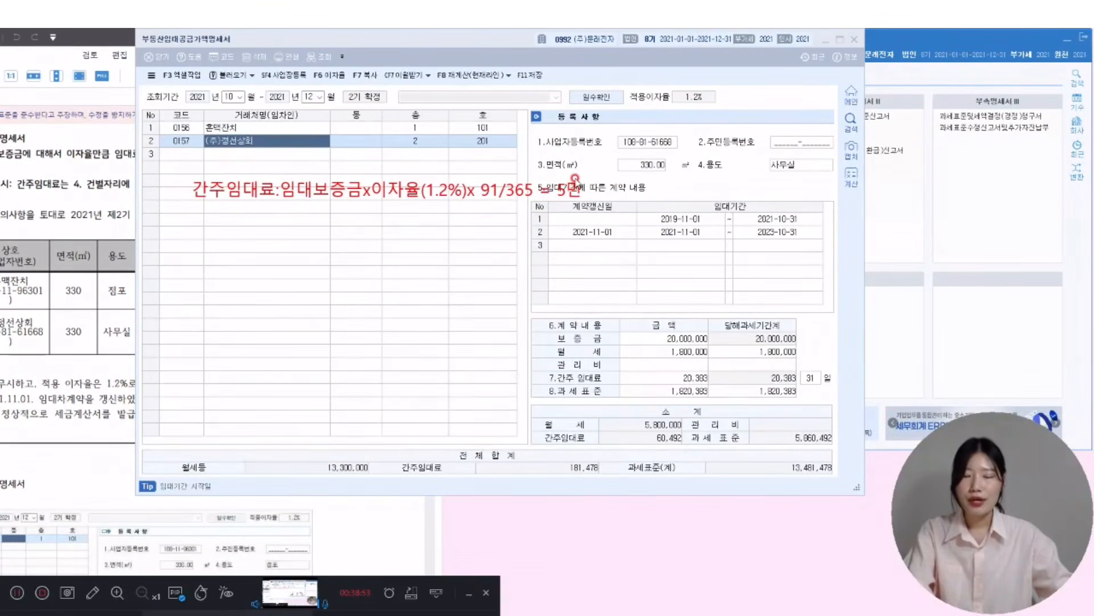
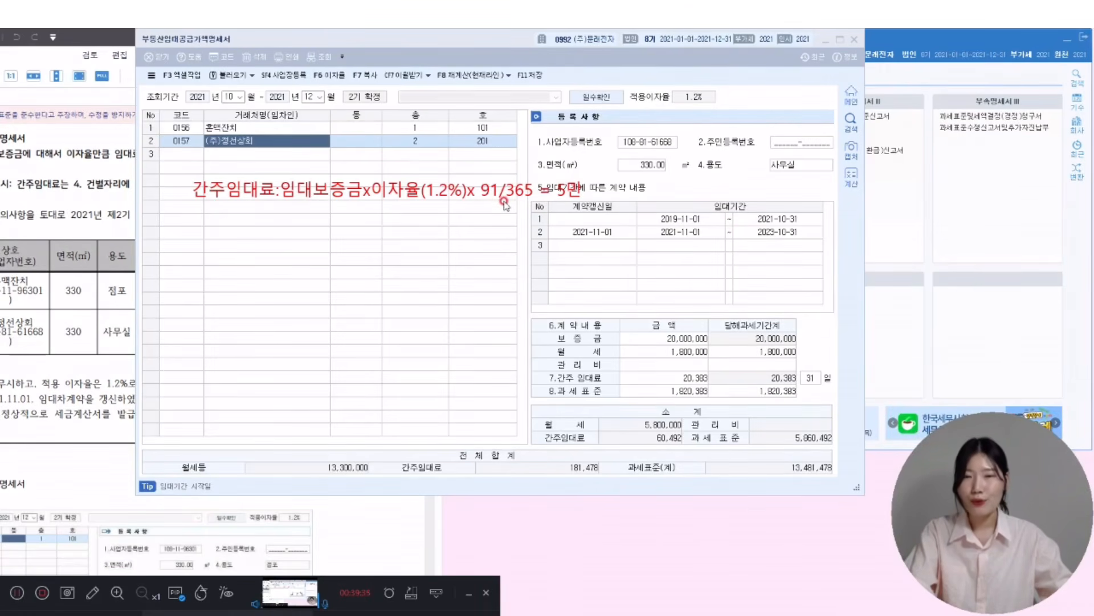
- Mark the 간주임대료 and 월세등 totals on the rental statement in red
{"action": "left_click", "coordinate": [92, 594]}
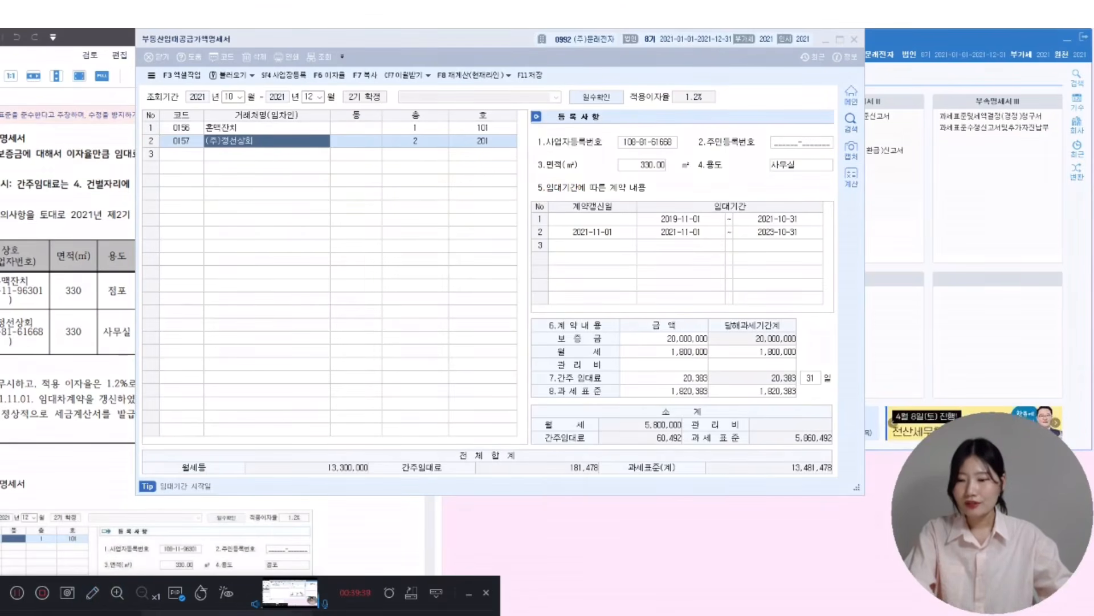
{"action": "left_click_drag", "start_coordinate": [403, 478], "coordinate": [688, 492]}
{"action": "left_click_drag", "start_coordinate": [478, 431], "coordinate": [508, 411]}
{"action": "left_click_drag", "start_coordinate": [148, 474], "coordinate": [383, 477]}
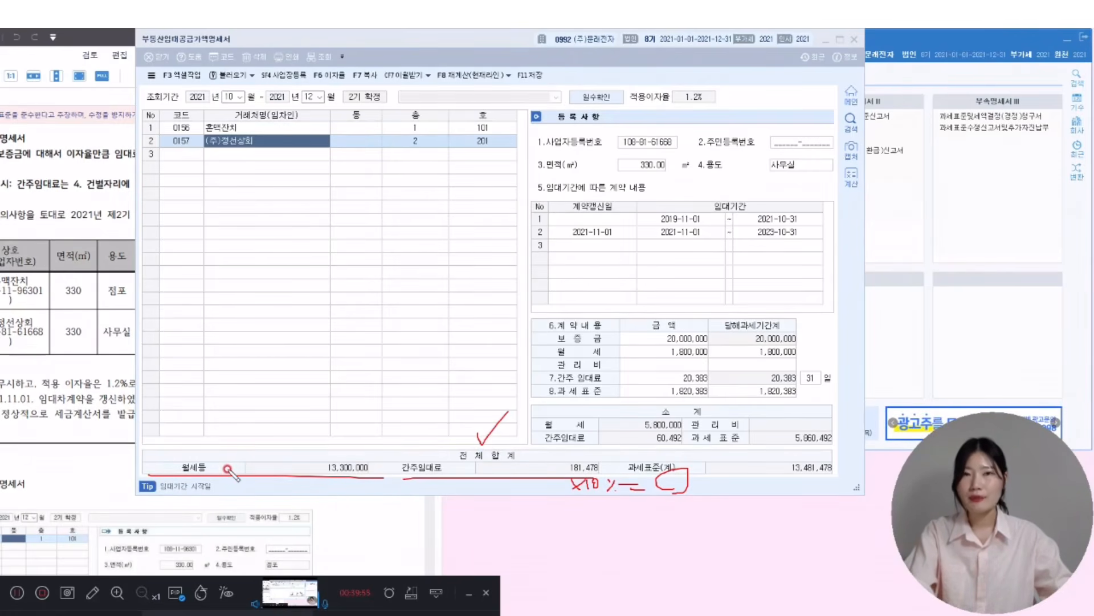
{"action": "mouse_move", "coordinate": [220, 454]}
{"action": "left_mouse_down"}
{"action": "mouse_move", "coordinate": [279, 423]}
{"action": "mouse_move", "coordinate": [216, 453]}
{"action": "mouse_move", "coordinate": [253, 453]}
{"action": "left_mouse_up"}
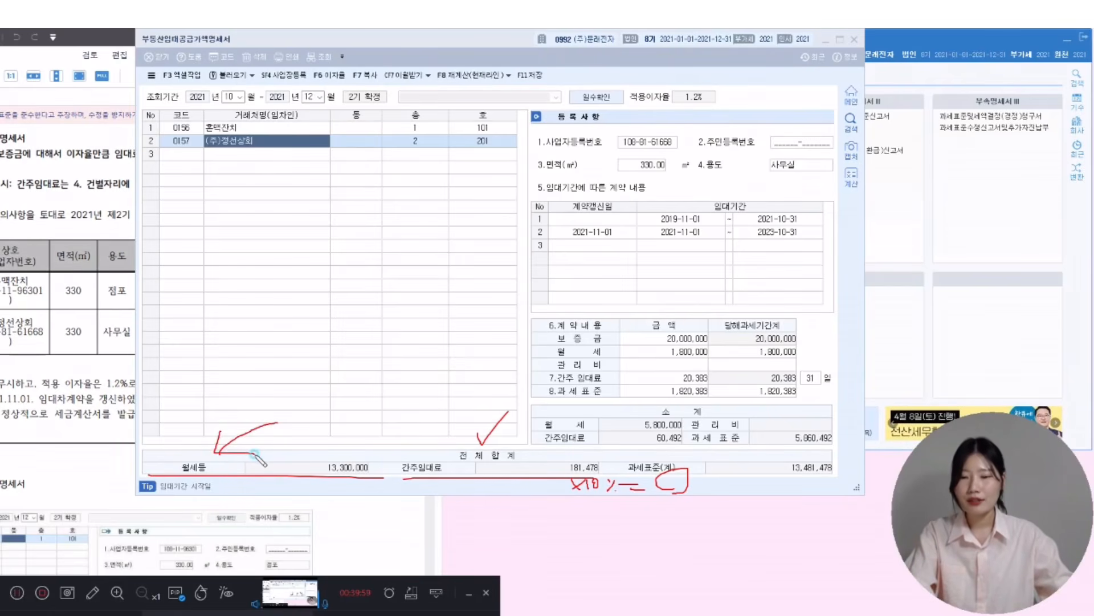
{"action": "mouse_move", "coordinate": [299, 425]}
{"action": "left_mouse_down"}
{"action": "mouse_move", "coordinate": [302, 399]}
{"action": "mouse_move", "coordinate": [317, 391]}
{"action": "left_mouse_up"}
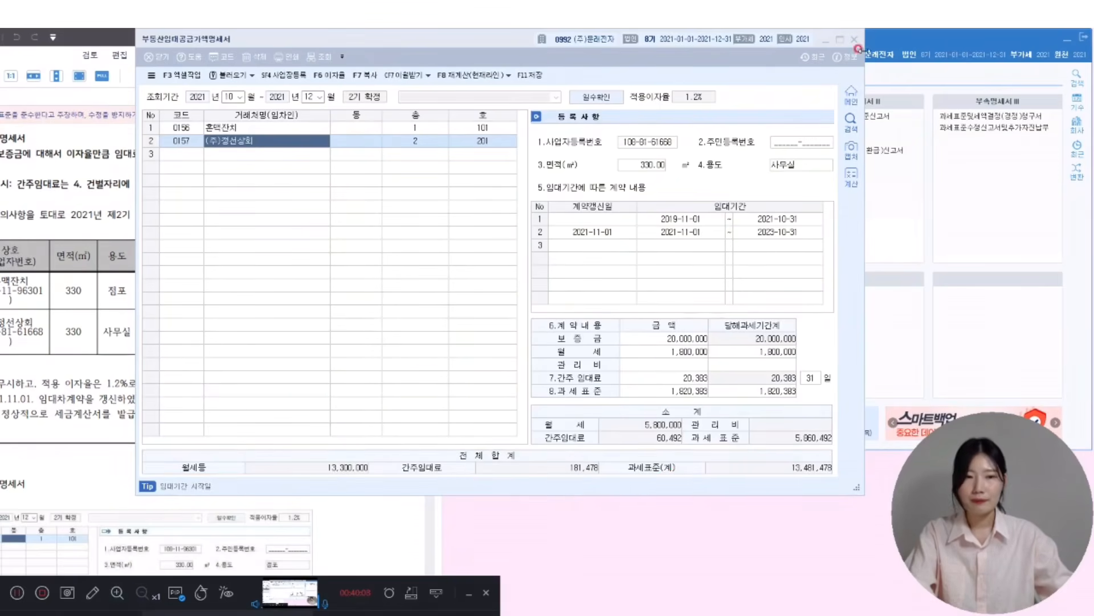
- Open the VAT return (부가가치세신고서) for the period ending in month 12
{"action": "left_click", "coordinate": [873, 41]}
{"action": "left_click", "coordinate": [583, 117]}
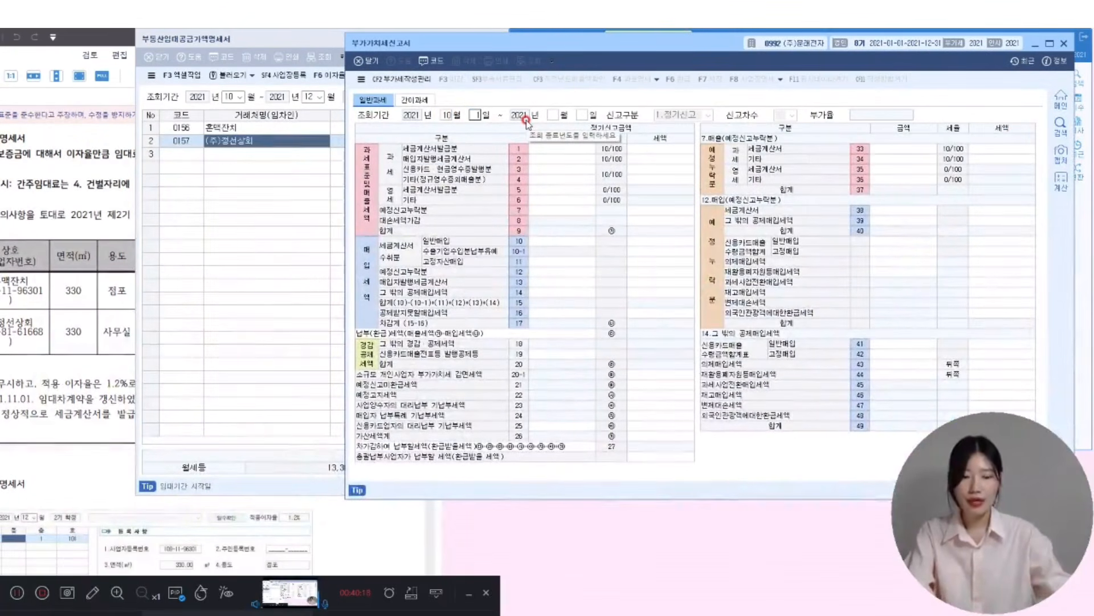
{"action": "type", "text": "12"}
{"action": "left_click", "coordinate": [767, 31]}
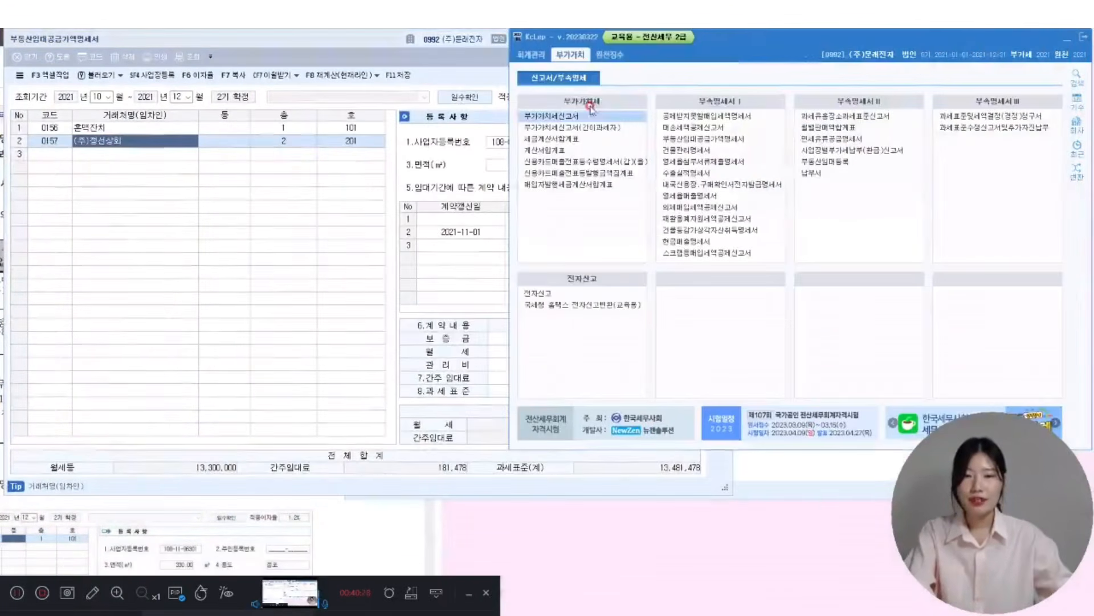
{"action": "left_click", "coordinate": [574, 118]}
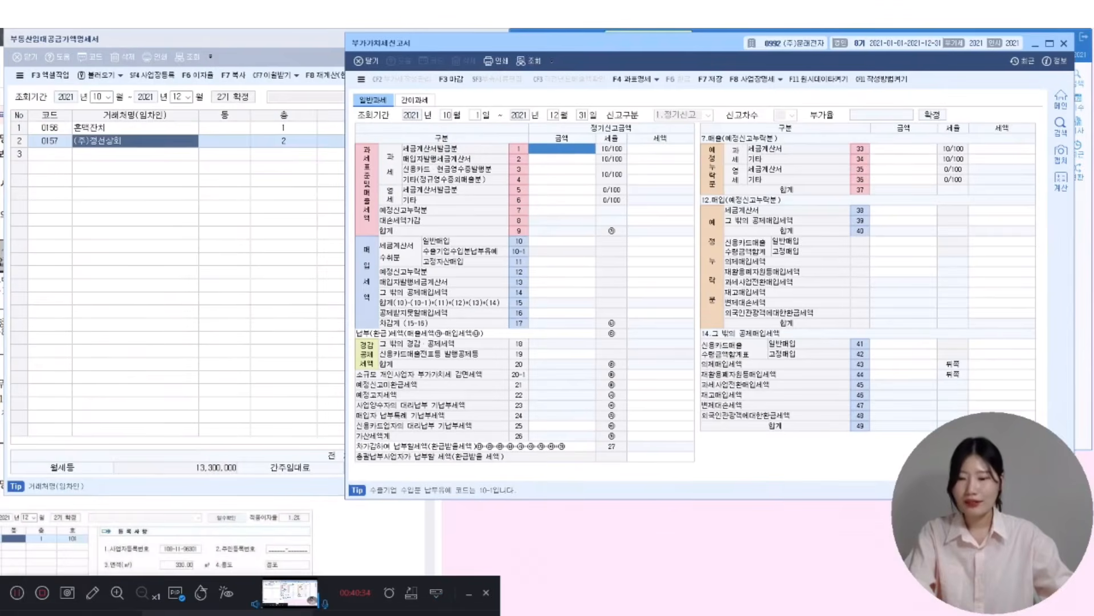
- Enter 13,300,000 of tax-invoice sales on line 1 of the VAT return
{"action": "mouse_move", "coordinate": [399, 143]}
{"action": "left_mouse_down"}
{"action": "mouse_move", "coordinate": [709, 158]}
{"action": "mouse_move", "coordinate": [696, 154]}
{"action": "left_mouse_up"}
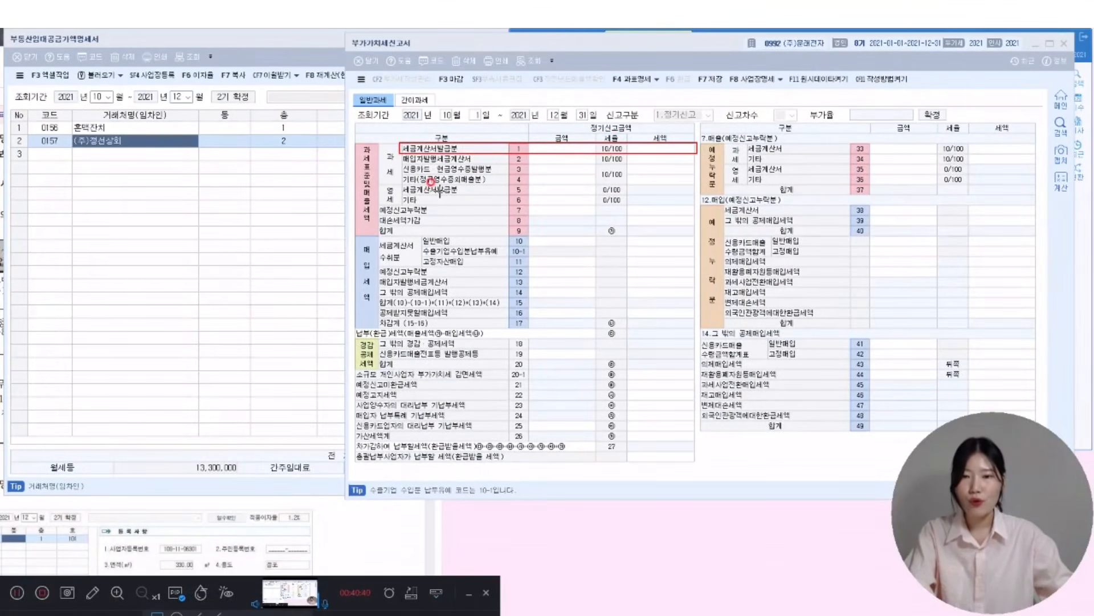
{"action": "mouse_move", "coordinate": [401, 174]}
{"action": "left_mouse_down"}
{"action": "mouse_move", "coordinate": [694, 150]}
{"action": "mouse_move", "coordinate": [710, 195]}
{"action": "mouse_move", "coordinate": [697, 185]}
{"action": "left_mouse_up"}
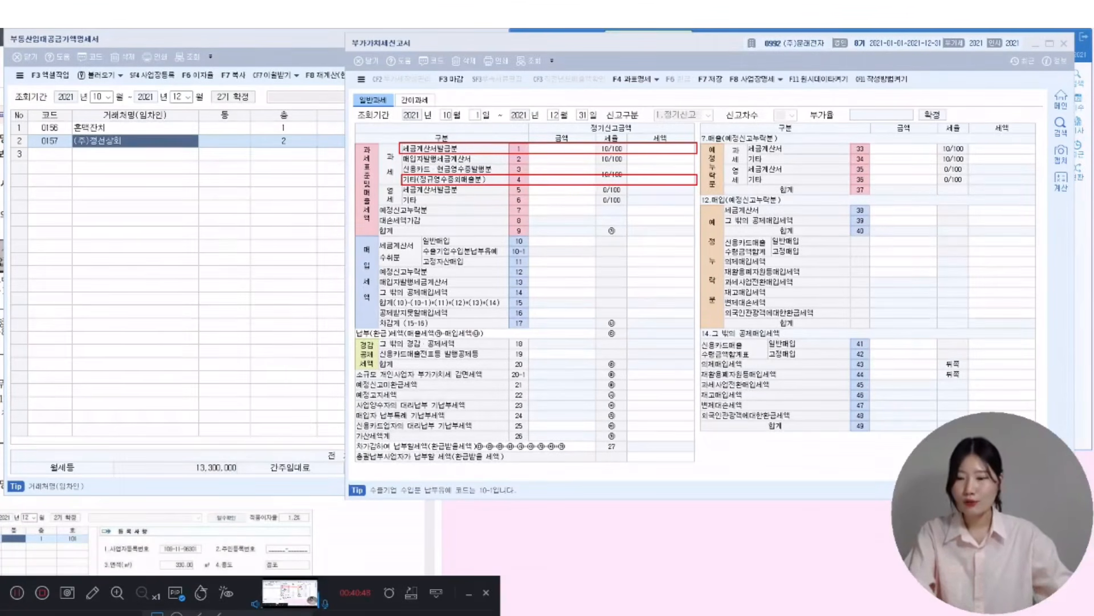
{"action": "left_click", "coordinate": [629, 174]}
{"action": "type", "text": "13,300,000"}
{"action": "key", "text": "Return"}
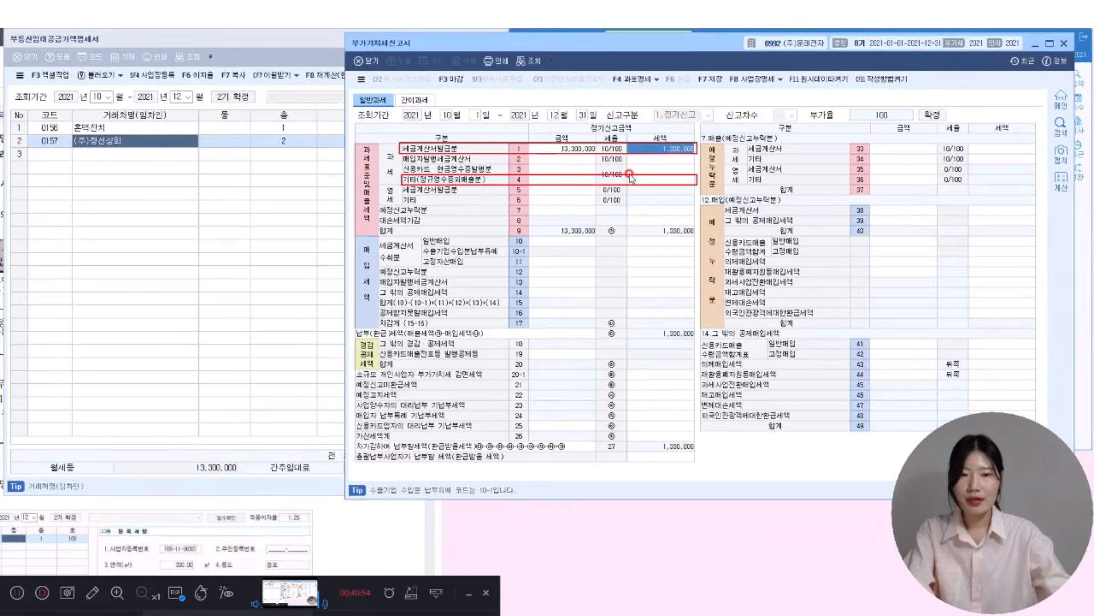
- Check the rental statement's 간주임대료 total and enter 181,470 as other sales on line 4
{"action": "left_click", "coordinate": [315, 44]}
{"action": "left_click", "coordinate": [392, 463]}
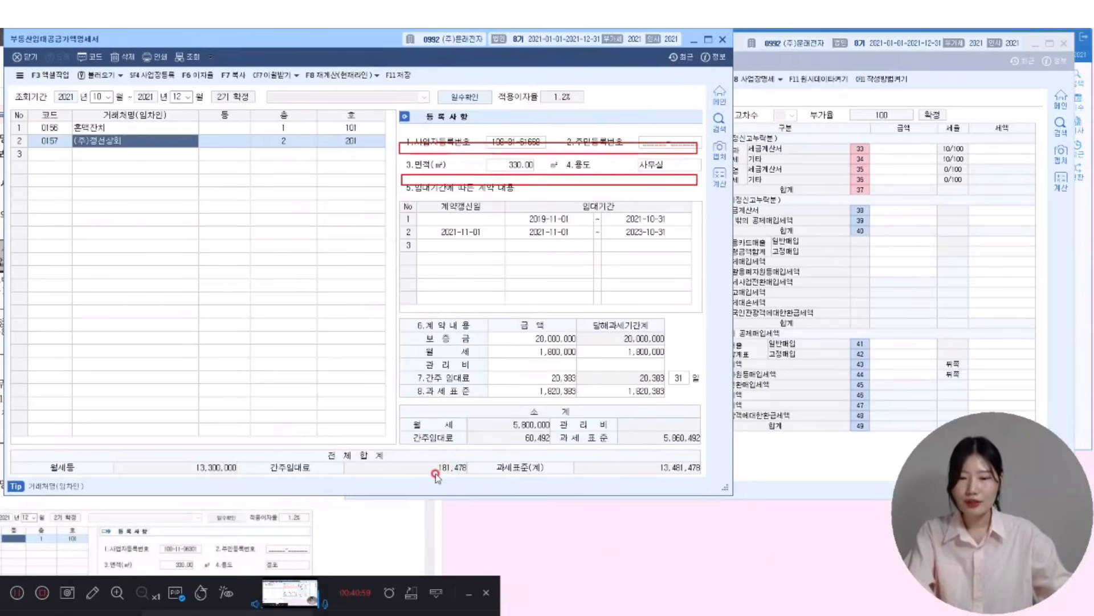
{"action": "left_click", "coordinate": [839, 255]}
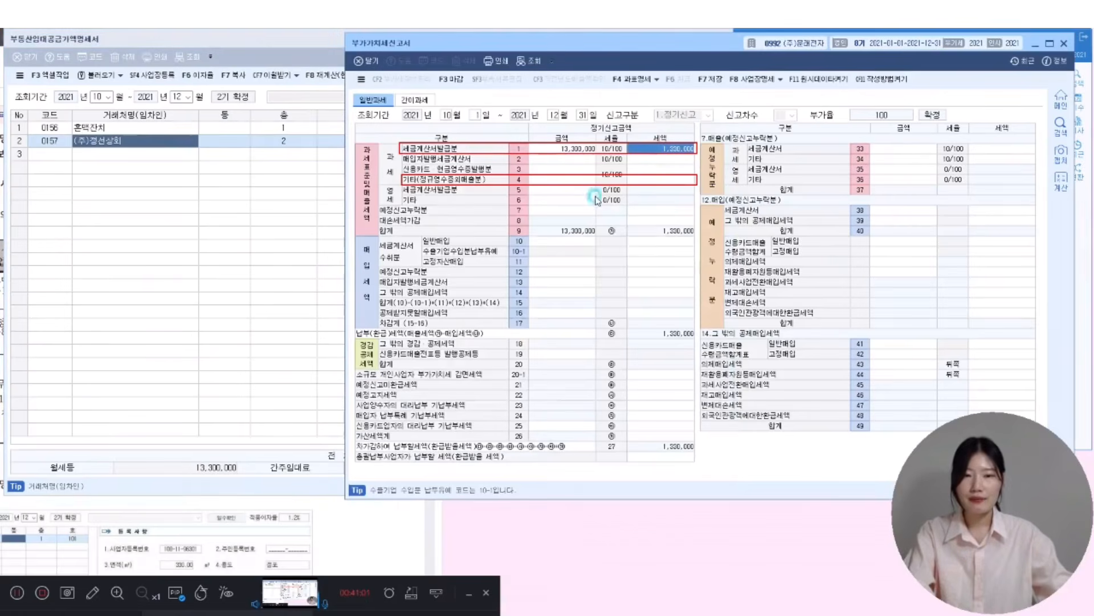
{"action": "left_click", "coordinate": [584, 180]}
{"action": "type", "text": "181,47"}
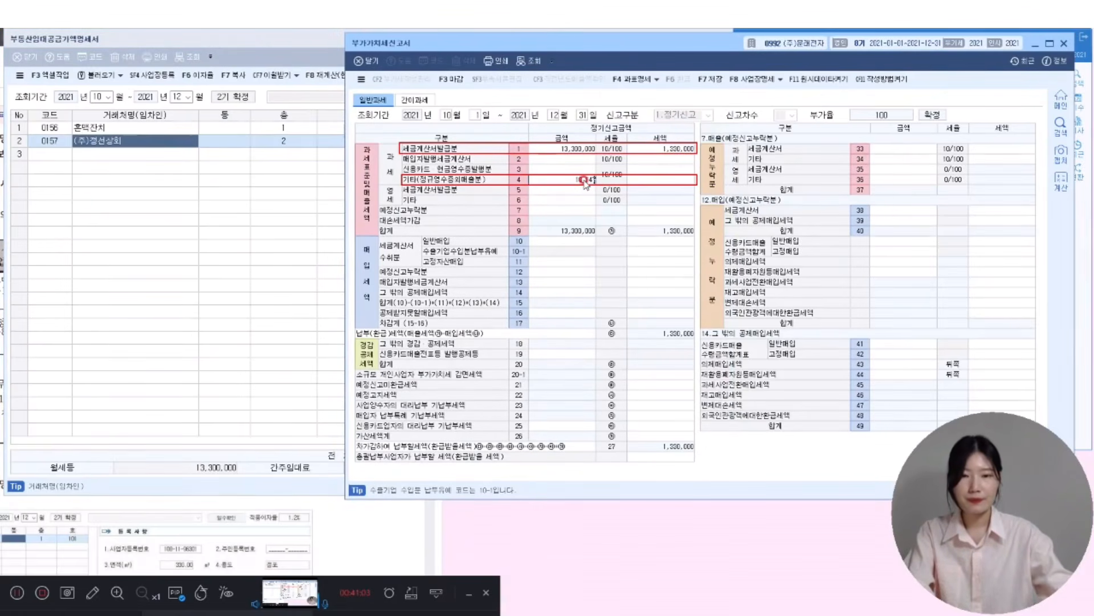
{"action": "type", "text": "0"}
{"action": "key", "text": "Return"}
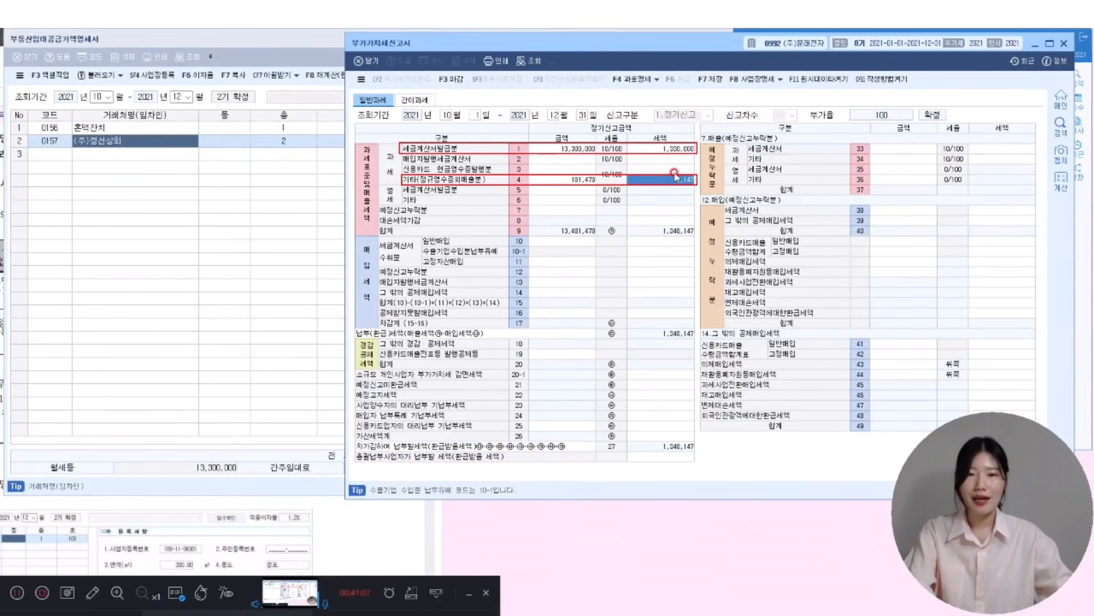
- Save the VAT return, then save the rental statement
{"action": "left_click", "coordinate": [709, 84]}
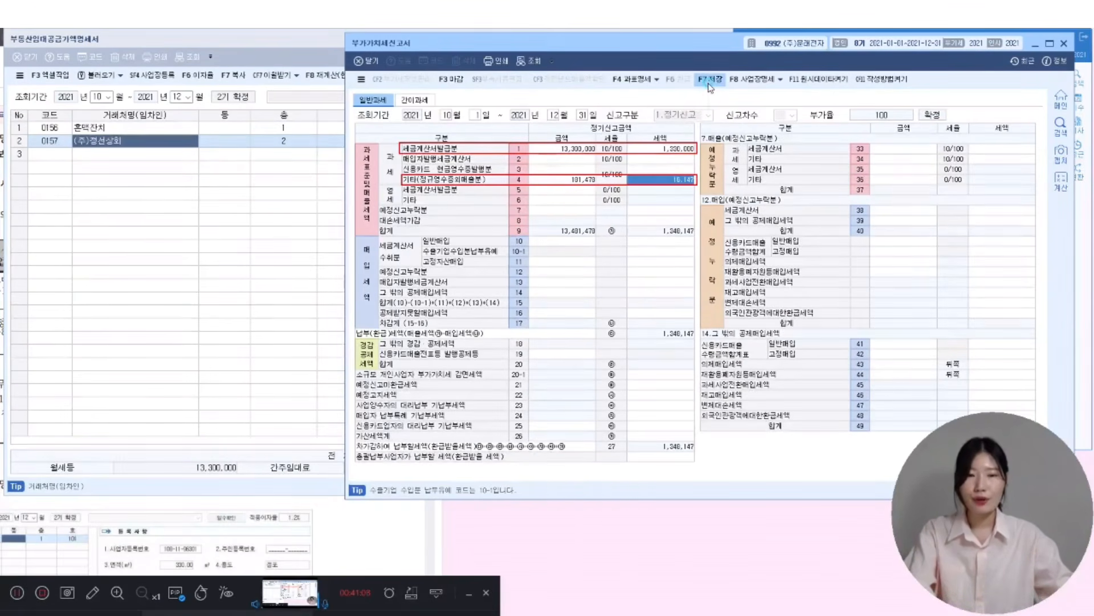
{"action": "left_click", "coordinate": [704, 283]}
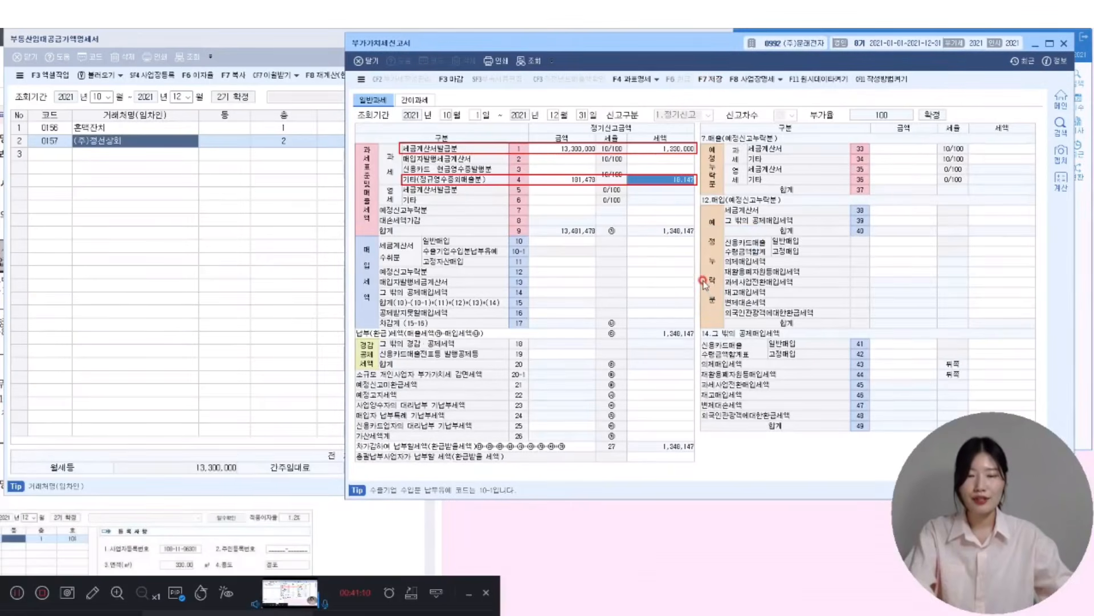
{"action": "left_click", "coordinate": [229, 50]}
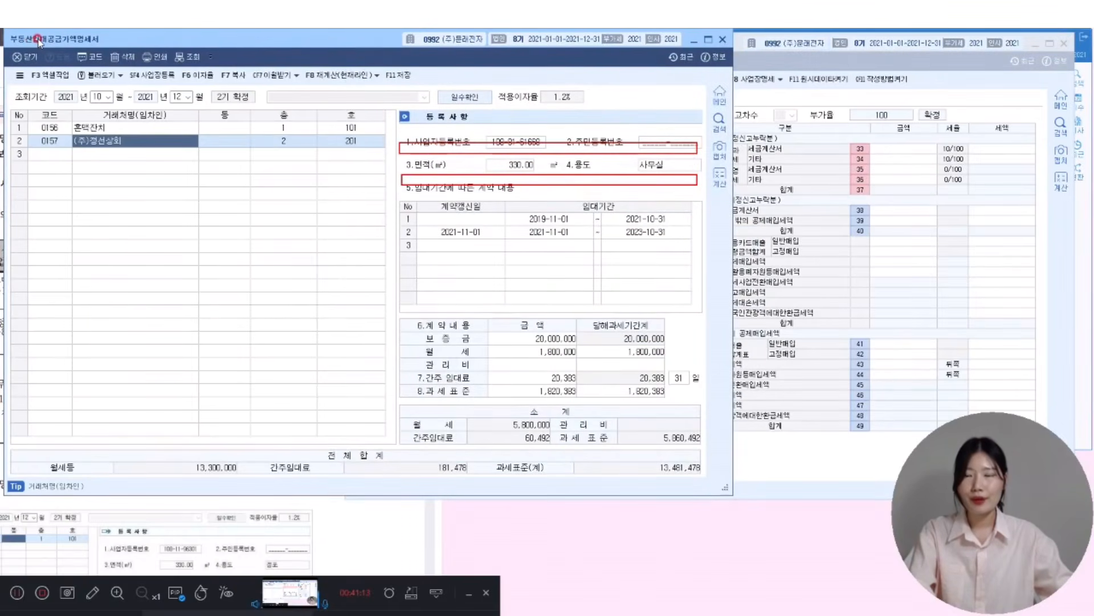
{"action": "left_click", "coordinate": [406, 76]}
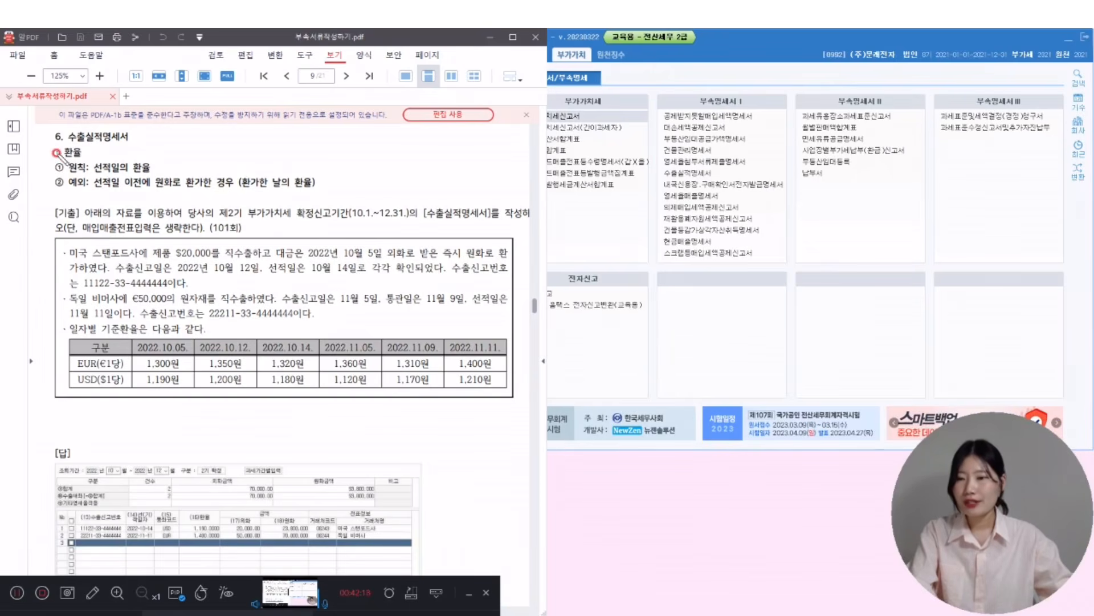
- Underline the 환율 heading and shipping-date principle, and tick the early-conversion exception
{"action": "mouse_move", "coordinate": [58, 158]}
{"action": "left_mouse_down"}
{"action": "mouse_move", "coordinate": [83, 154]}
{"action": "mouse_move", "coordinate": [57, 170]}
{"action": "mouse_move", "coordinate": [152, 170]}
{"action": "left_mouse_up"}
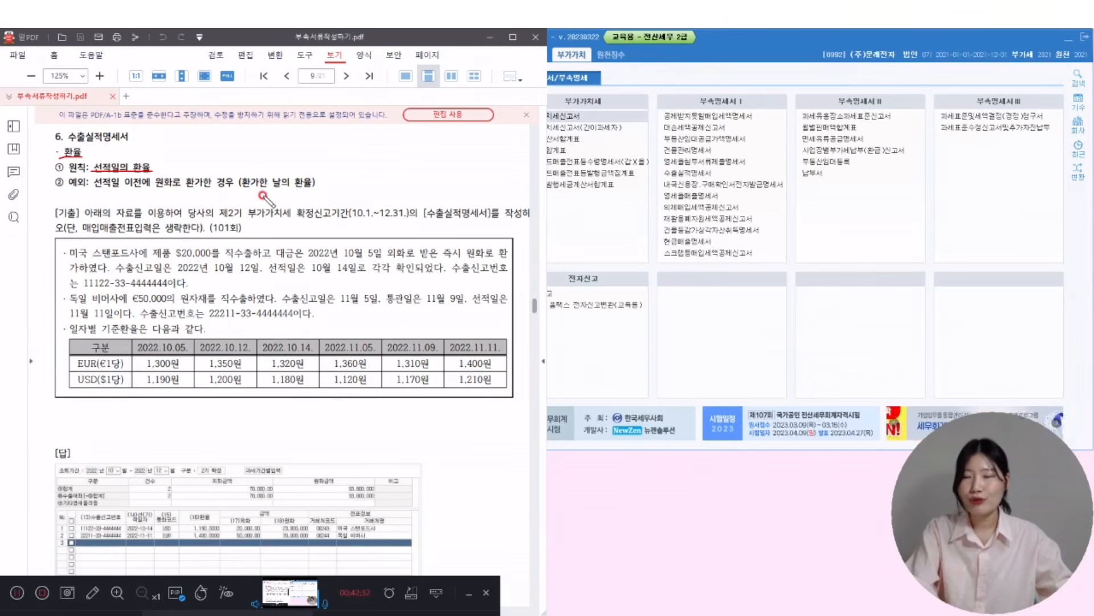
{"action": "left_click_drag", "start_coordinate": [93, 190], "coordinate": [118, 192]}
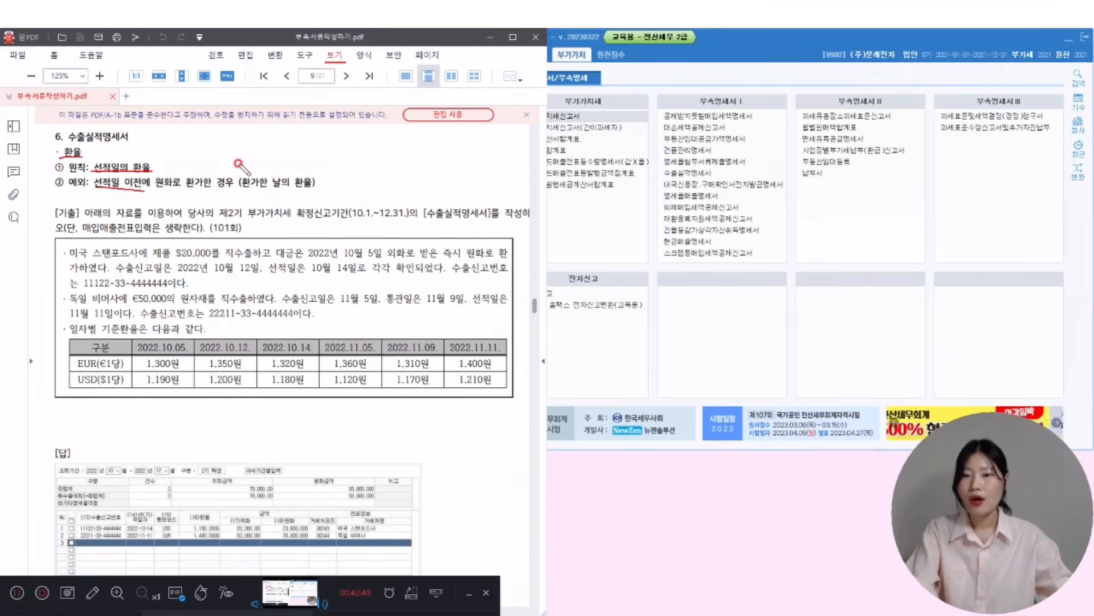
{"action": "left_click_drag", "start_coordinate": [239, 163], "coordinate": [258, 169]}
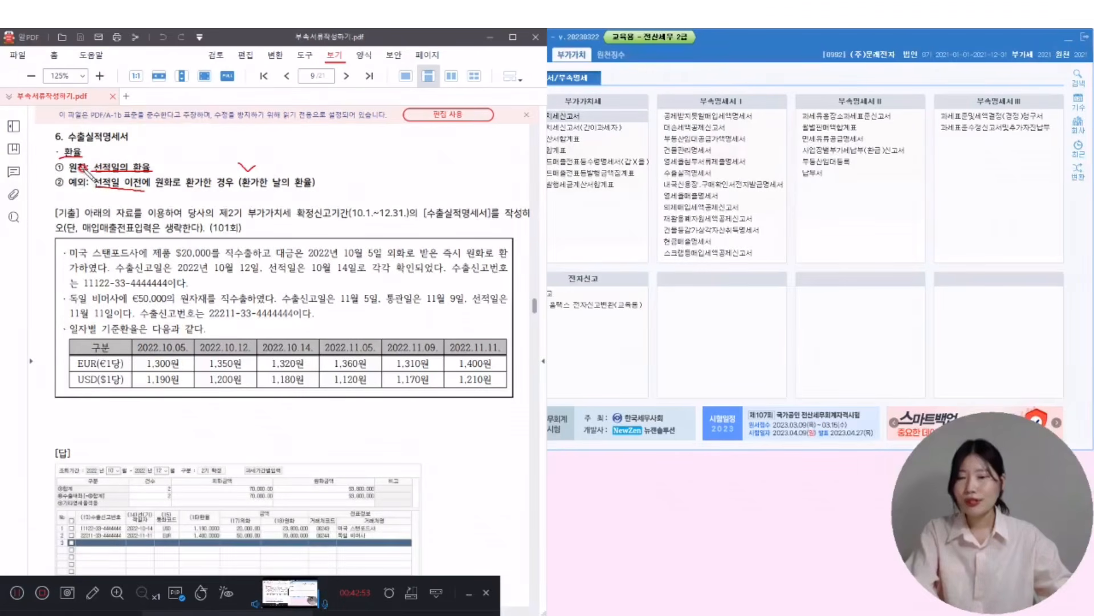
{"action": "mouse_move", "coordinate": [67, 167]}
{"action": "left_mouse_down"}
{"action": "mouse_move", "coordinate": [45, 174]}
{"action": "mouse_move", "coordinate": [59, 184]}
{"action": "left_mouse_up"}
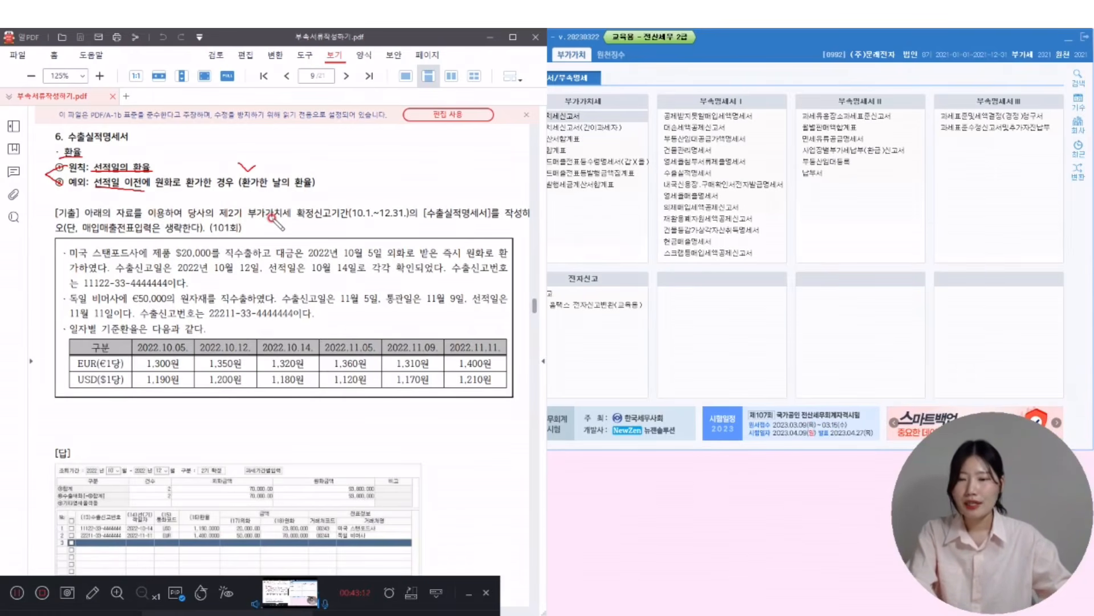
- Underline the return period, $20,000 amount, early conversion date and 10월 14일 shipping date
{"action": "left_click_drag", "start_coordinate": [249, 217], "coordinate": [405, 218]}
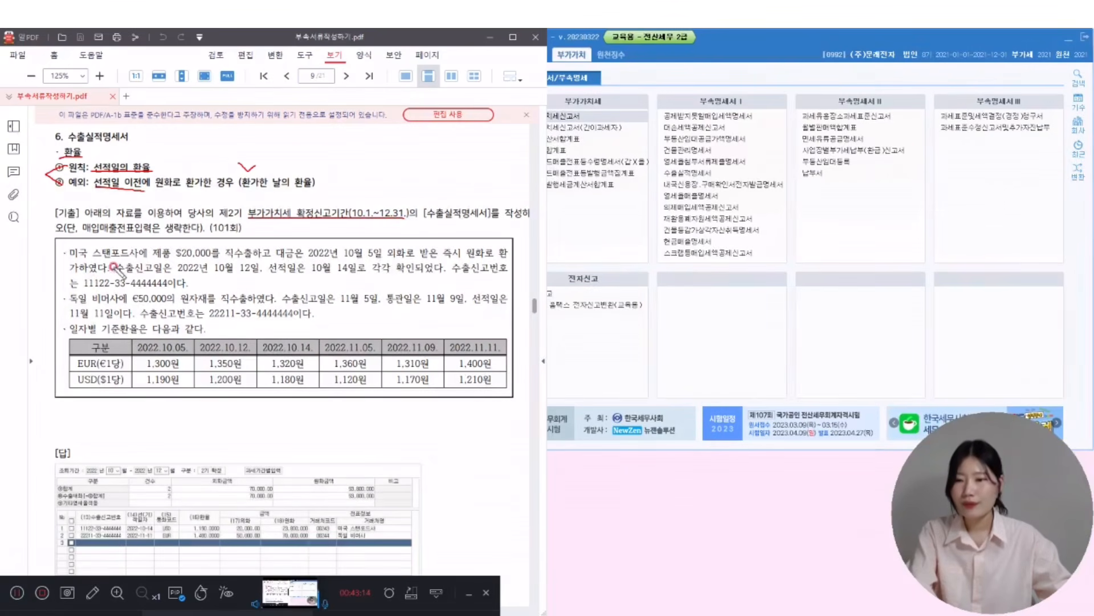
{"action": "left_click_drag", "start_coordinate": [82, 233], "coordinate": [243, 232]}
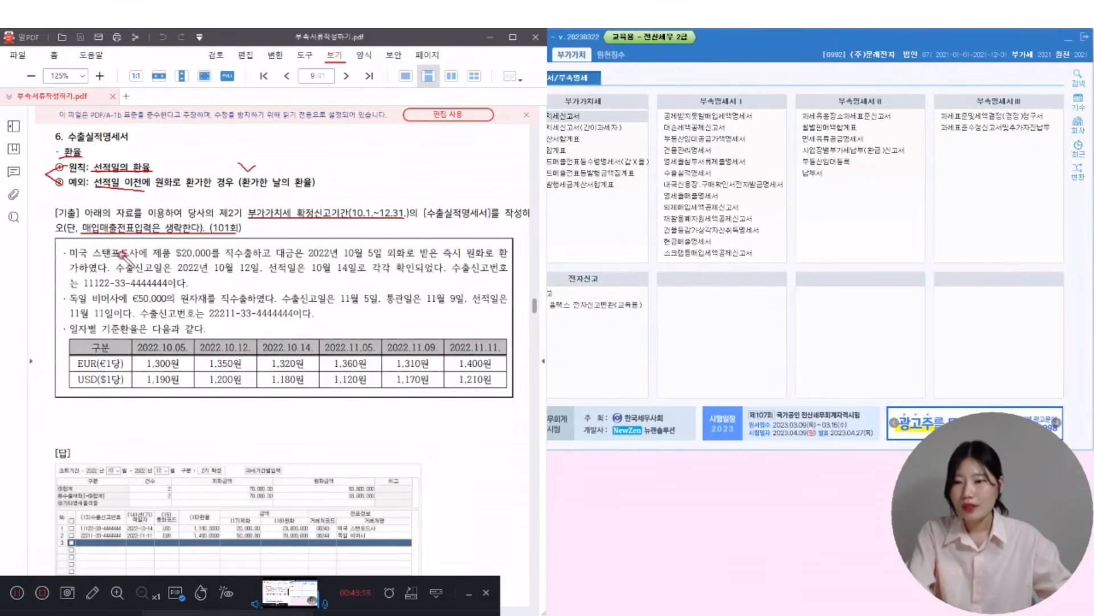
{"action": "left_click_drag", "start_coordinate": [176, 258], "coordinate": [220, 258]}
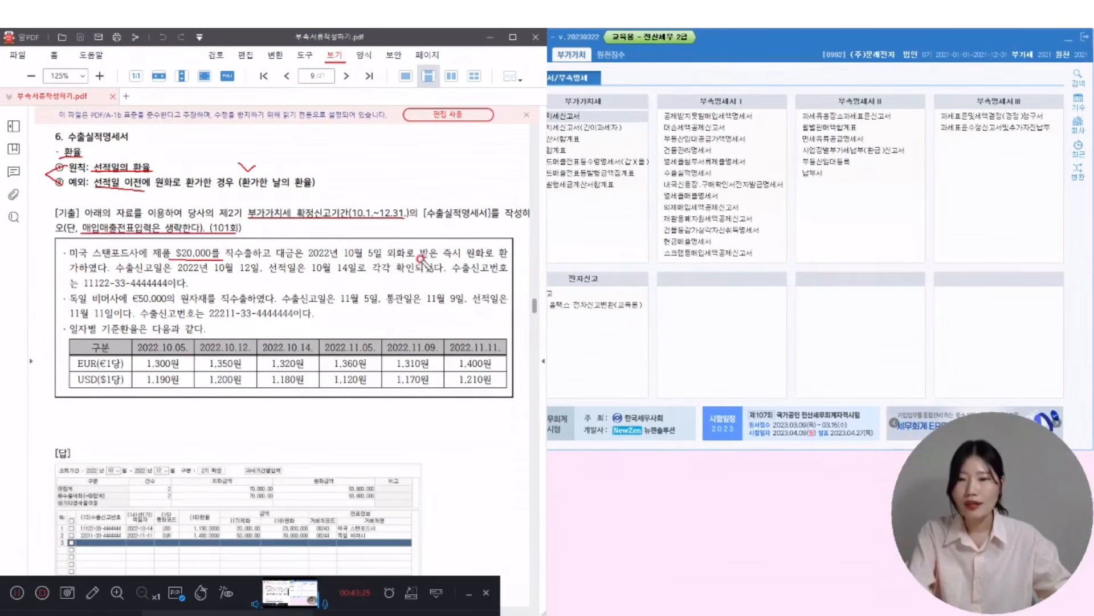
{"action": "left_click_drag", "start_coordinate": [305, 260], "coordinate": [398, 261]}
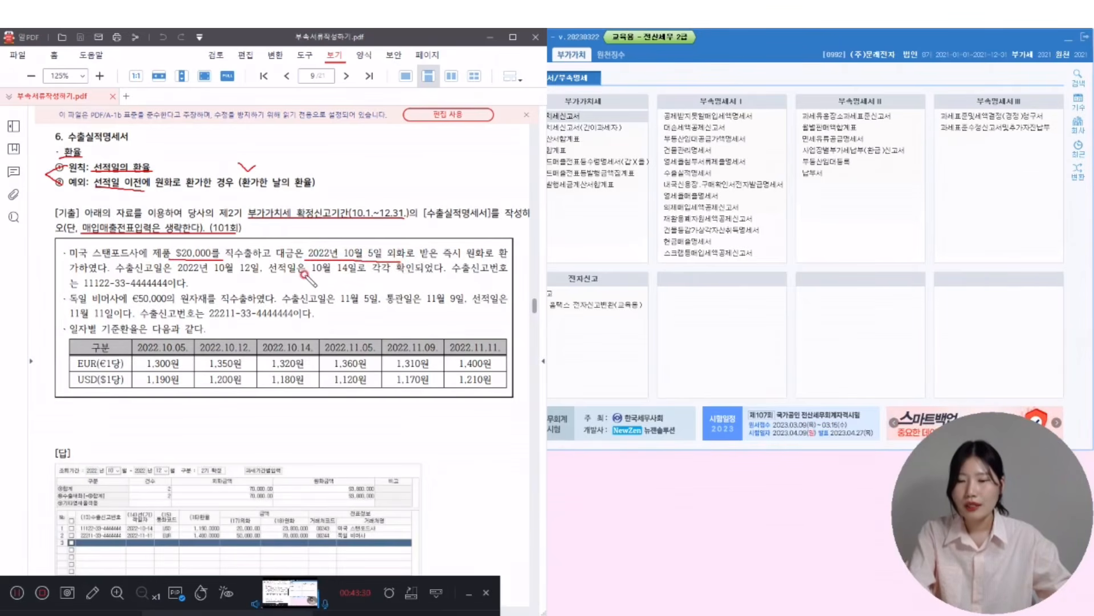
{"action": "left_click_drag", "start_coordinate": [267, 272], "coordinate": [354, 272]}
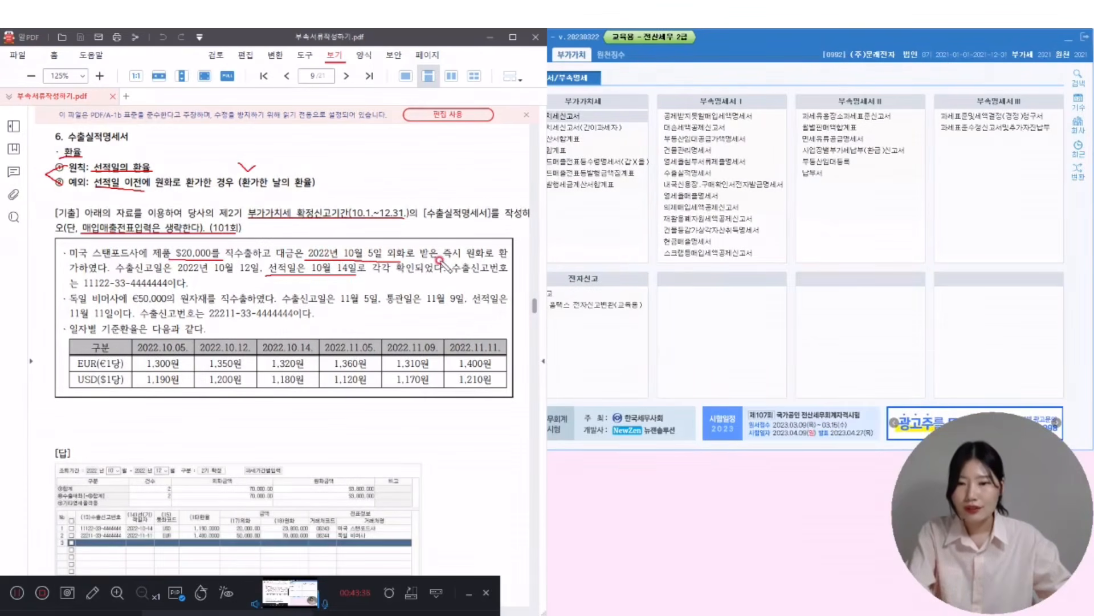
{"action": "left_click_drag", "start_coordinate": [372, 238], "coordinate": [406, 222]}
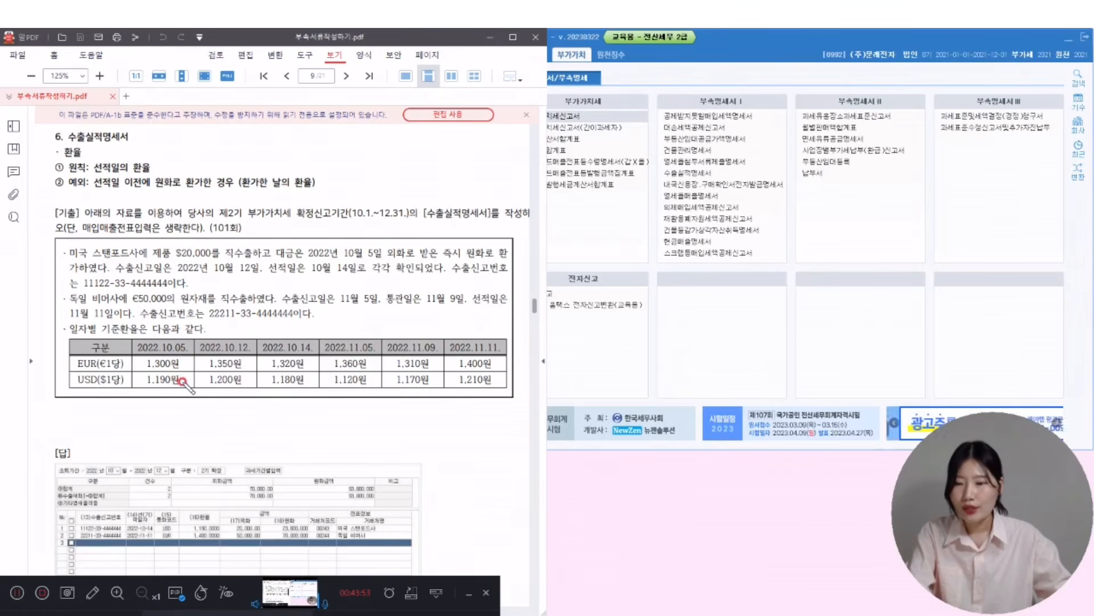
- Box the 1,190원 and 1,400원 rates, strike the German declaration date, underline 11월 11일
{"action": "left_click_drag", "start_coordinate": [131, 374], "coordinate": [180, 388]}
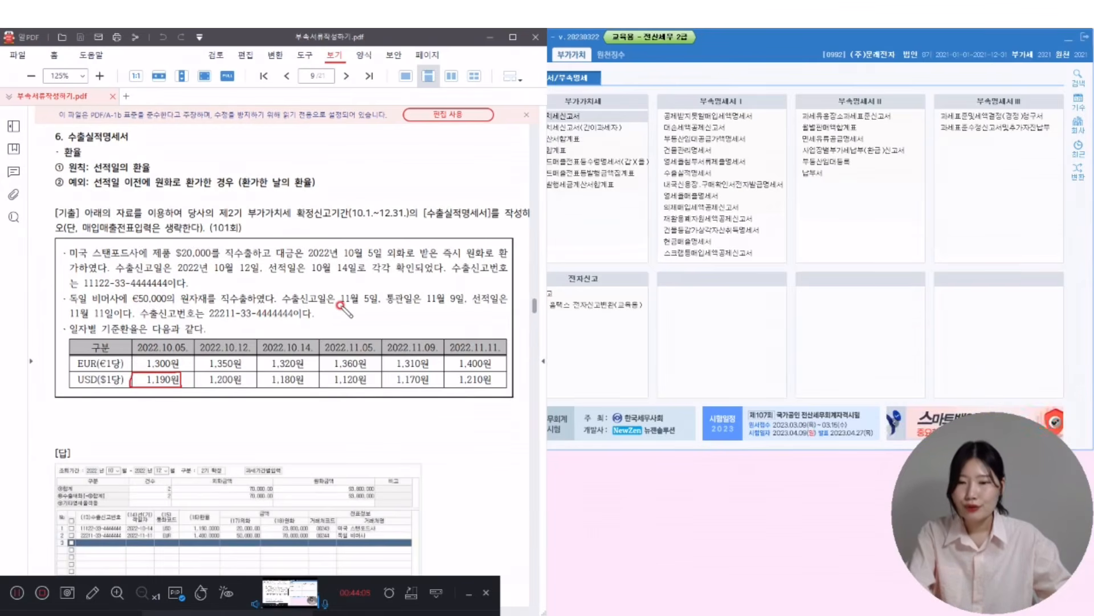
{"action": "left_click_drag", "start_coordinate": [282, 297], "coordinate": [496, 303]}
{"action": "left_click_drag", "start_coordinate": [68, 318], "coordinate": [132, 318]}
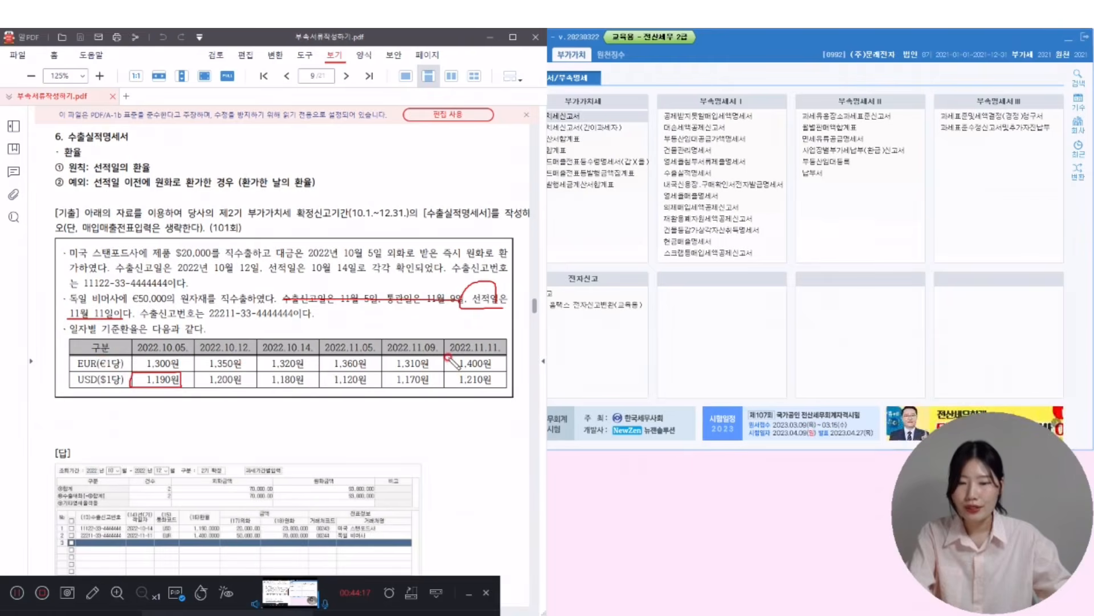
{"action": "mouse_move", "coordinate": [446, 367]}
{"action": "left_mouse_down"}
{"action": "mouse_move", "coordinate": [505, 376]}
{"action": "mouse_move", "coordinate": [503, 355]}
{"action": "mouse_move", "coordinate": [442, 356]}
{"action": "left_mouse_up"}
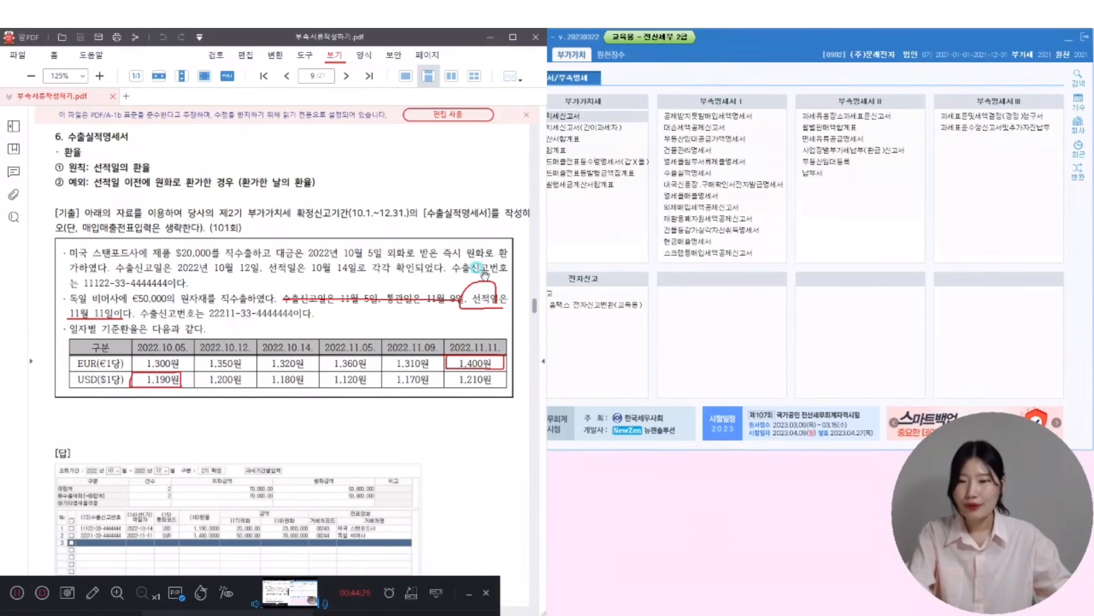
- Switch the company to 1012 동양(주)
{"action": "left_click", "coordinate": [1077, 125]}
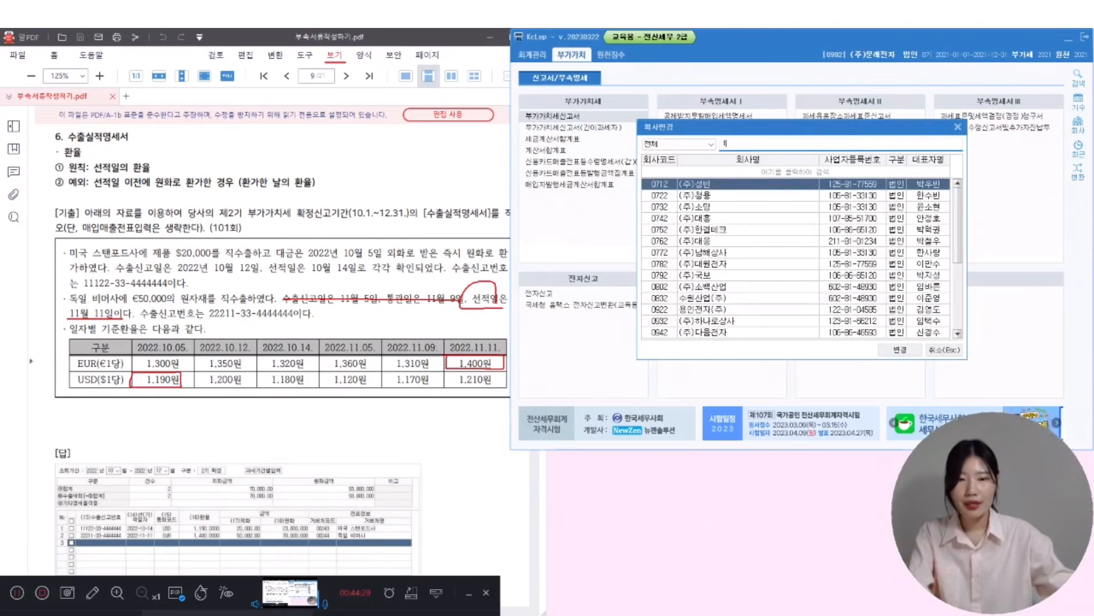
{"action": "type", "text": "101ㅎ"}
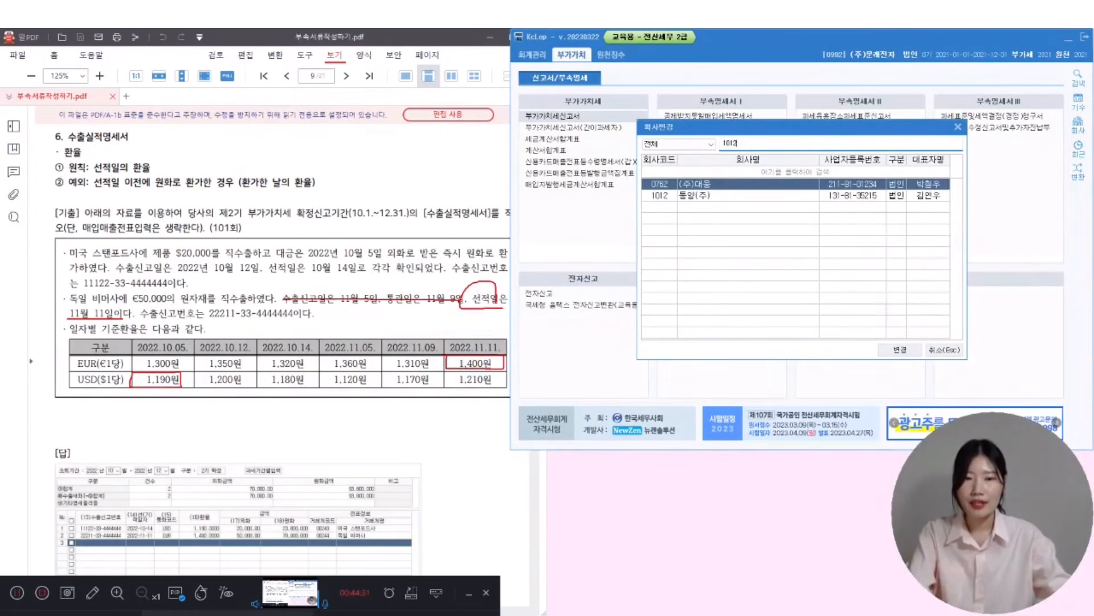
{"action": "key", "text": "Down"}
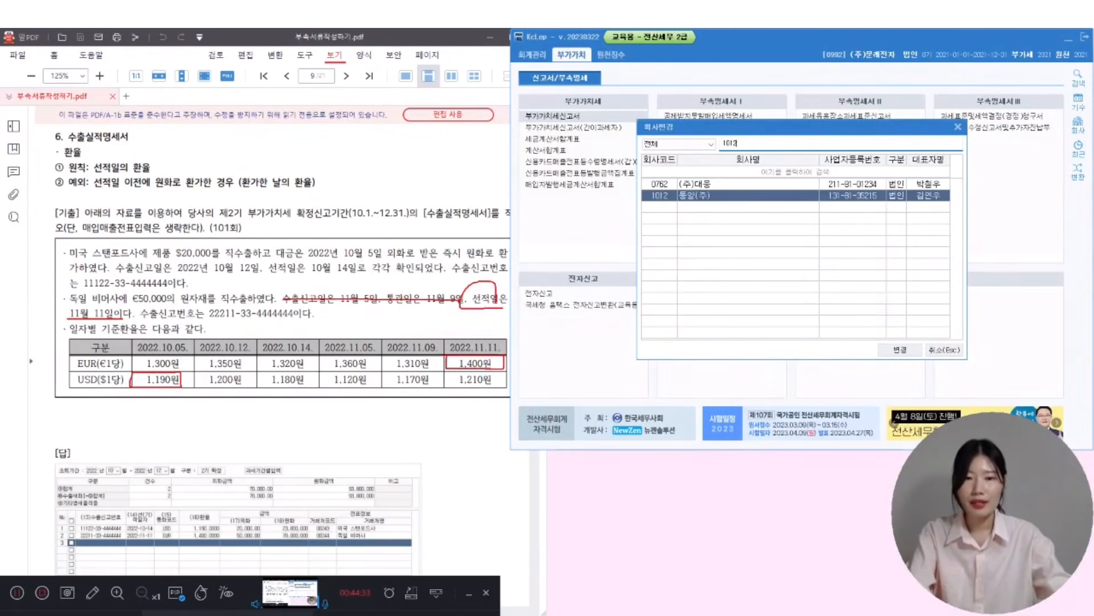
{"action": "key", "text": "Return"}
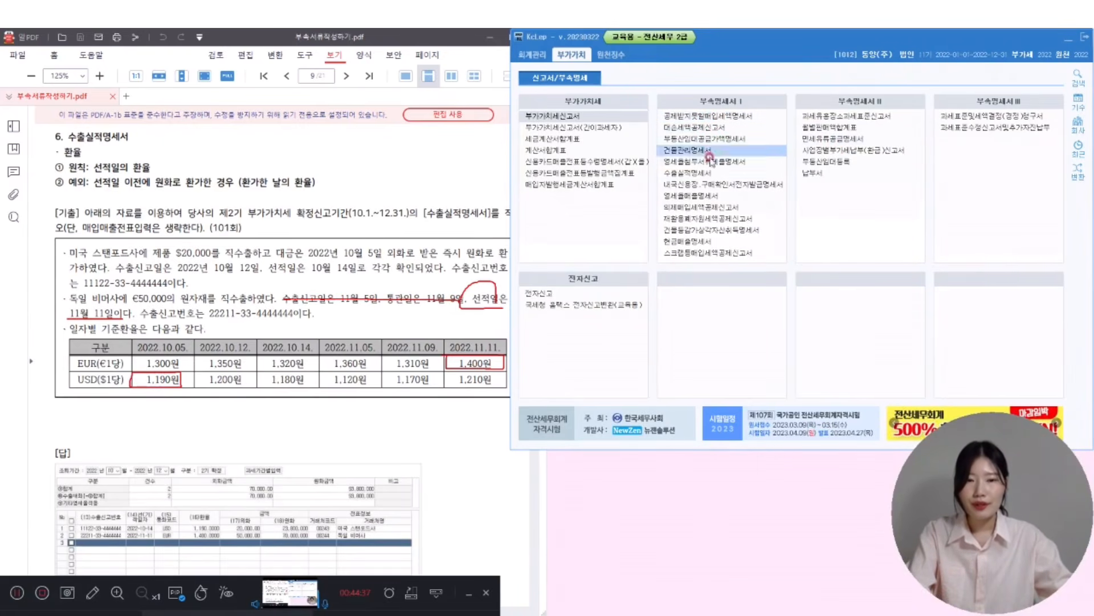
{"action": "left_click", "coordinate": [683, 174]}
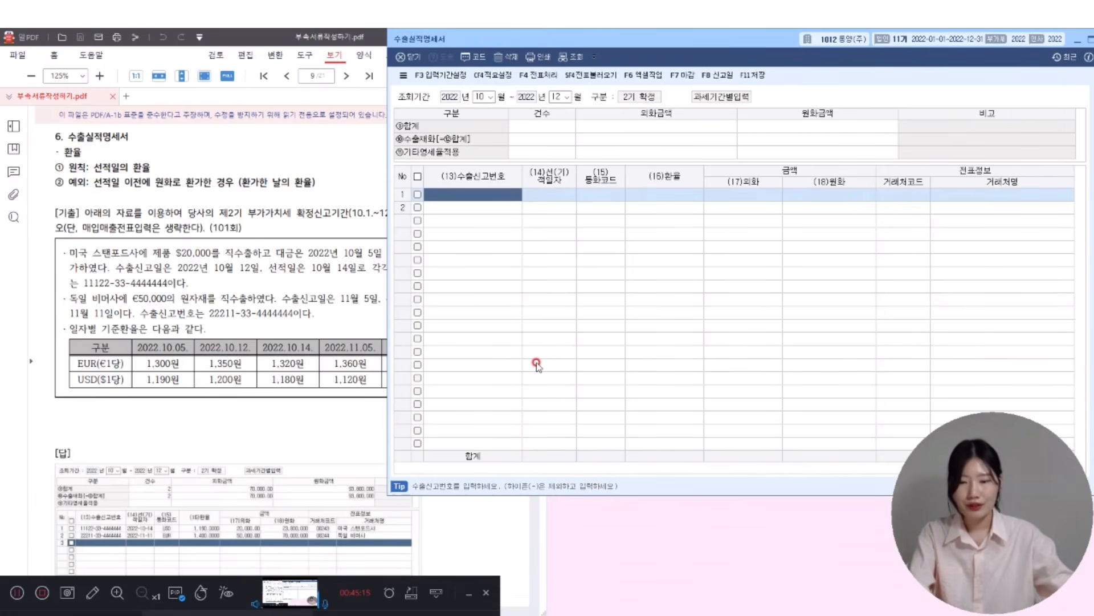
{"action": "type", "text": "111"}
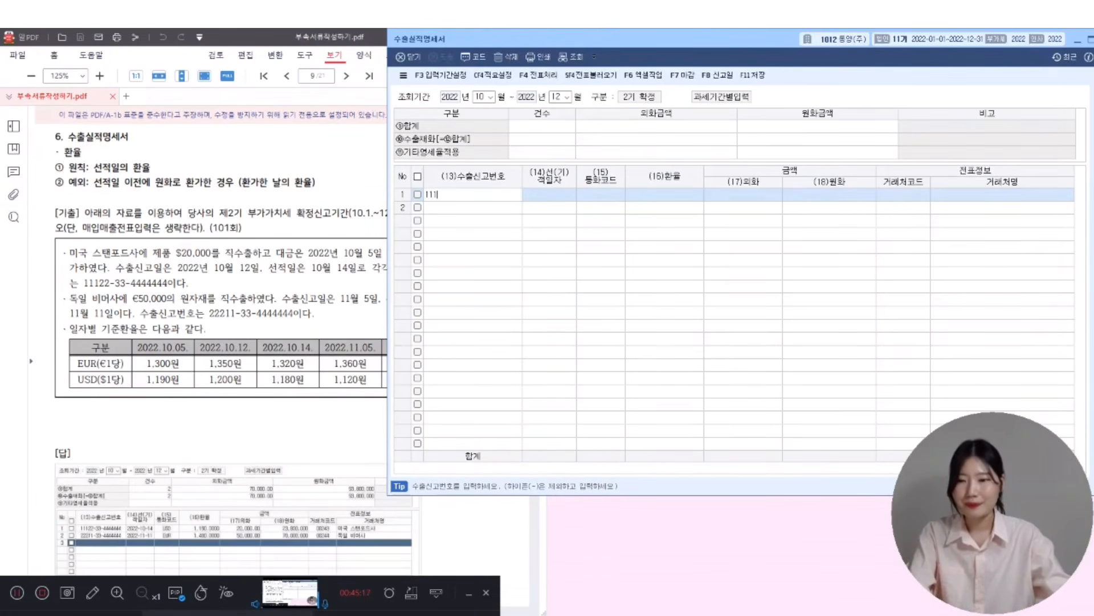
{"action": "type", "text": "22-33-44444"}
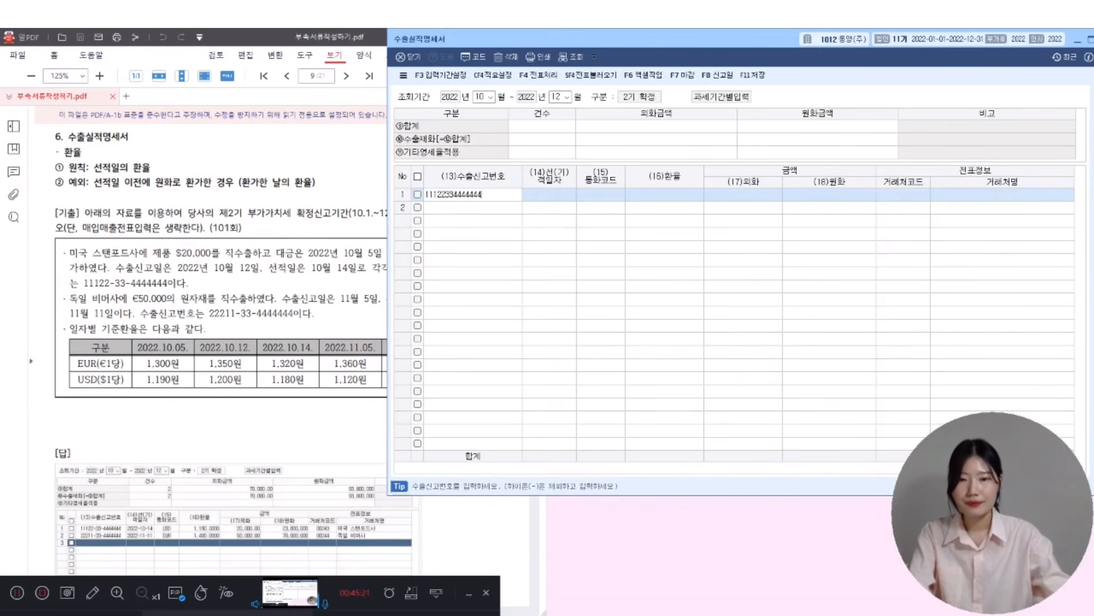
{"action": "type", "text": "44"}
{"action": "key", "text": "Return"}
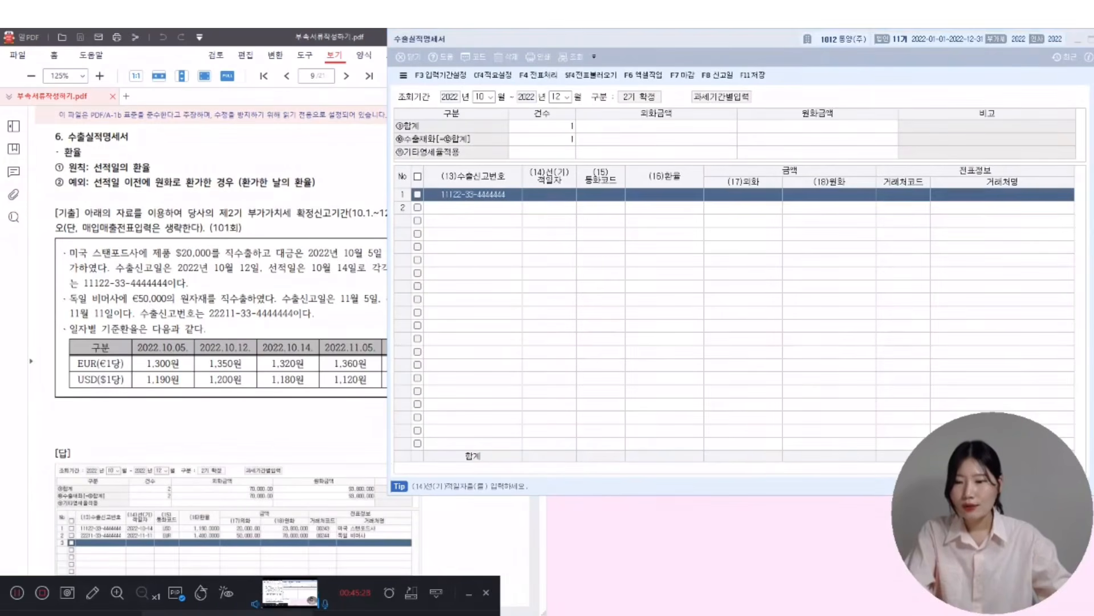
- Enter row 1's shipping date as 2022-10-14
{"action": "left_click_drag", "start_coordinate": [133, 372], "coordinate": [182, 385]}
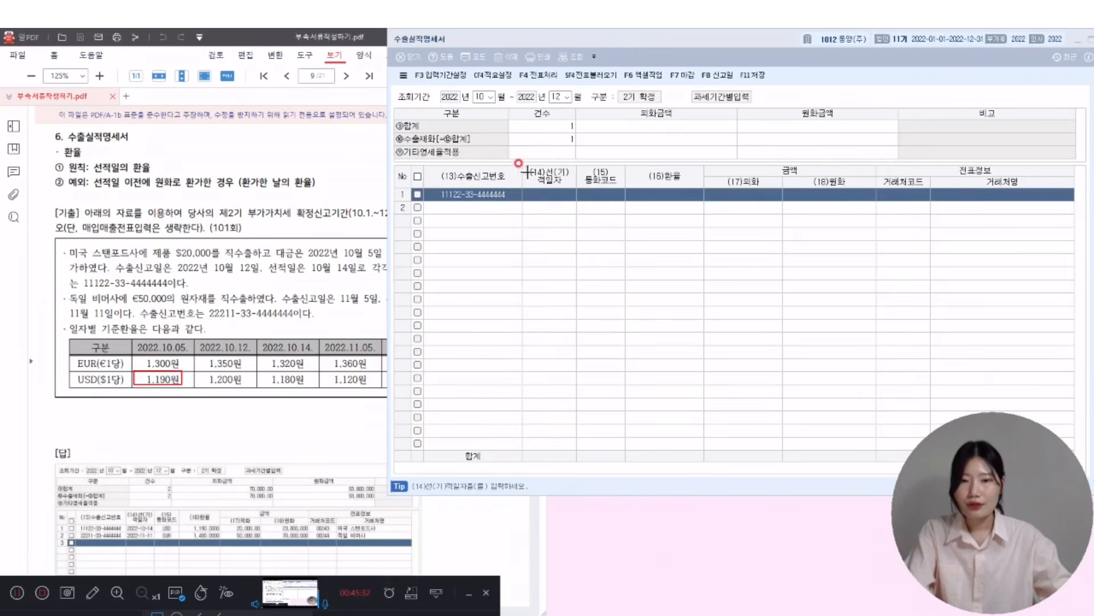
{"action": "mouse_move", "coordinate": [522, 161]}
{"action": "left_mouse_down"}
{"action": "mouse_move", "coordinate": [576, 231]}
{"action": "mouse_move", "coordinate": [575, 216]}
{"action": "left_mouse_up"}
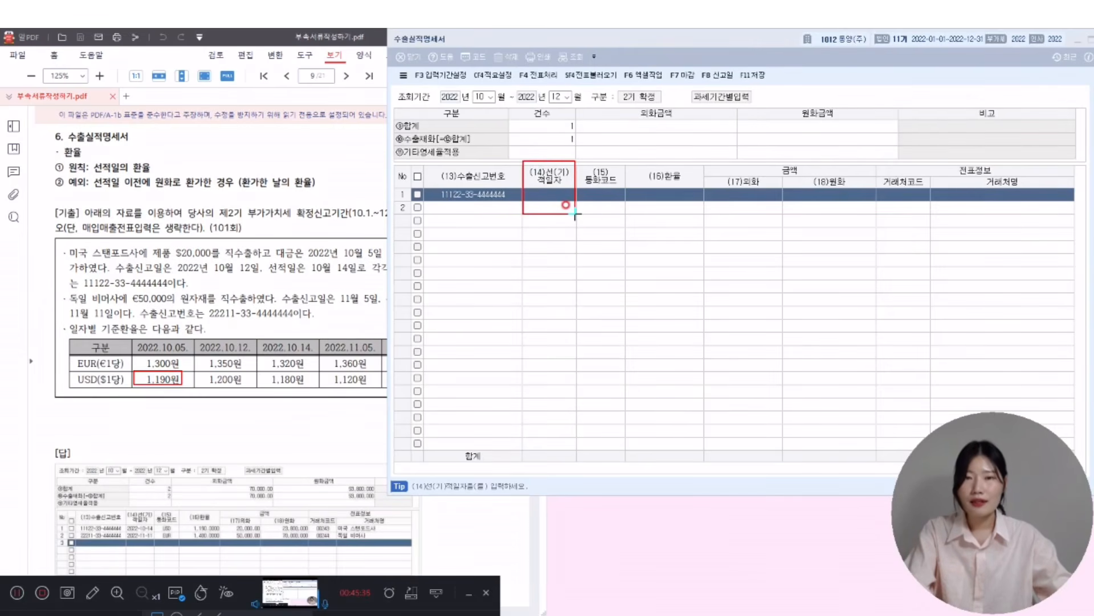
{"action": "left_click_drag", "start_coordinate": [263, 257], "coordinate": [358, 278]}
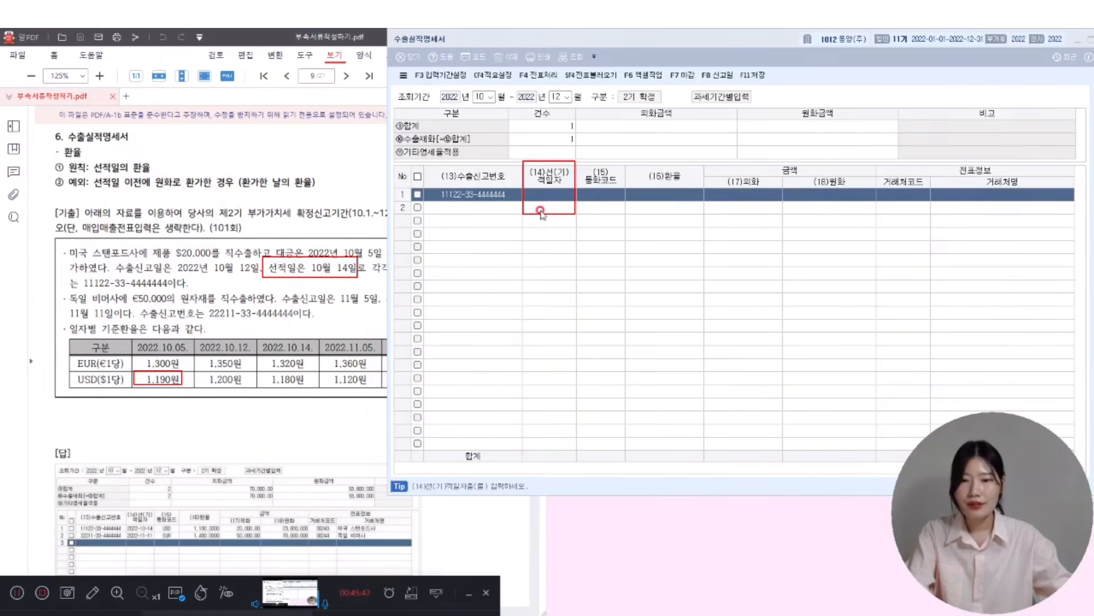
{"action": "left_click", "coordinate": [558, 200]}
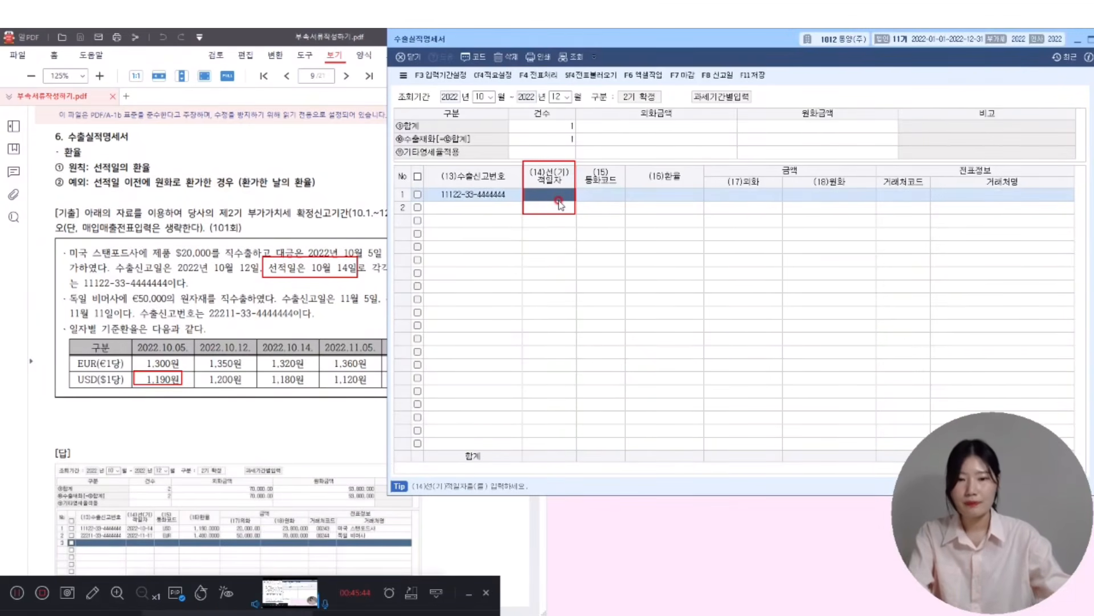
{"action": "type", "text": "2022-10-14"}
{"action": "key", "text": "Return"}
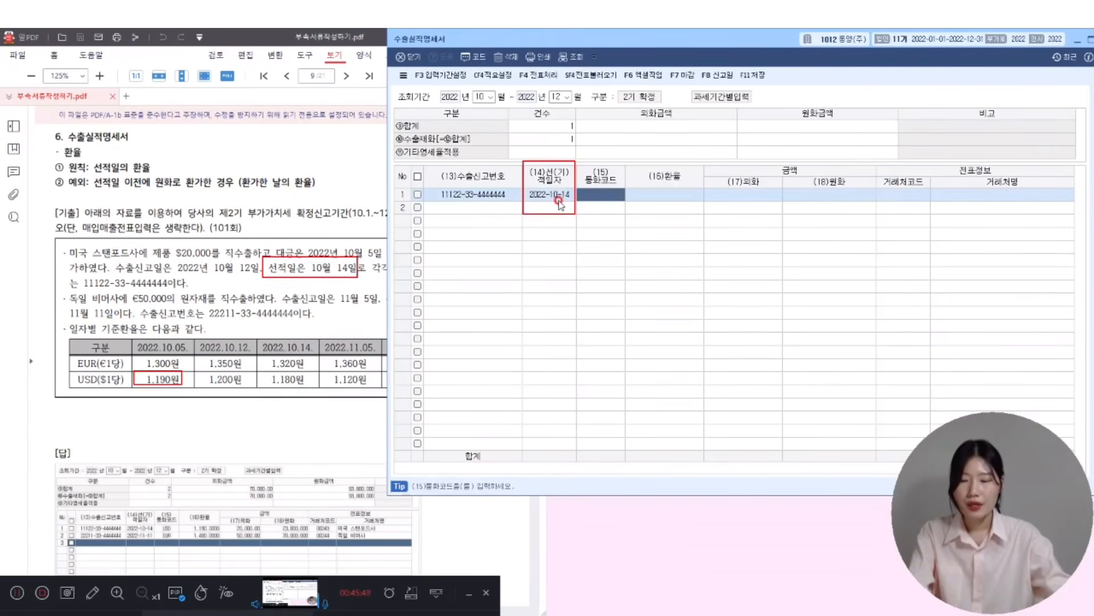
- Set row 1's currency to USD at rate 1,190 for 20,000 dollars
{"action": "key", "text": "F2"}
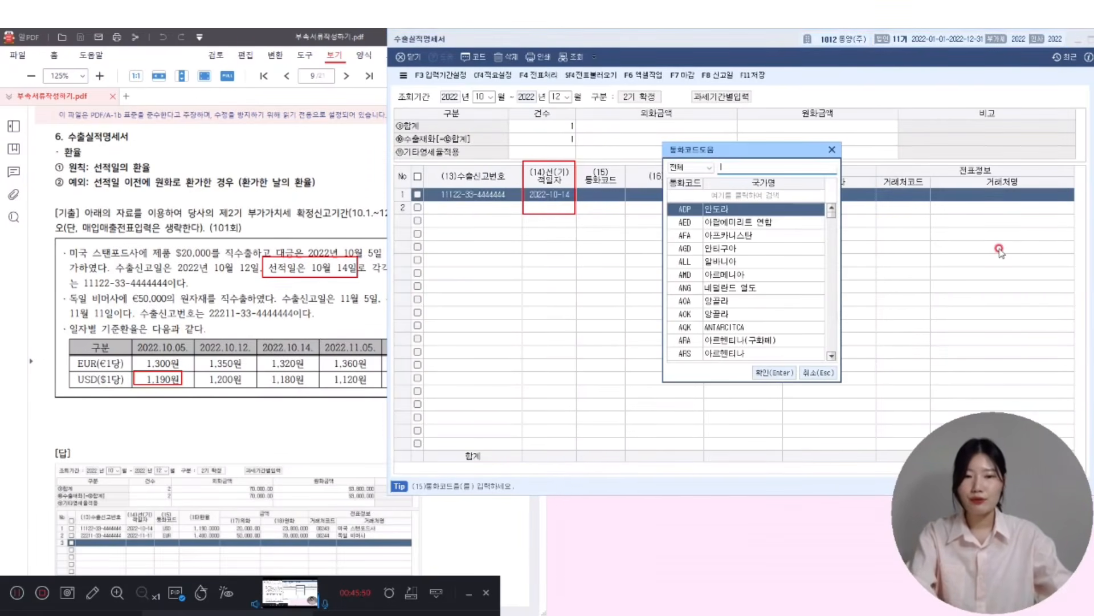
{"action": "type", "text": "미국"}
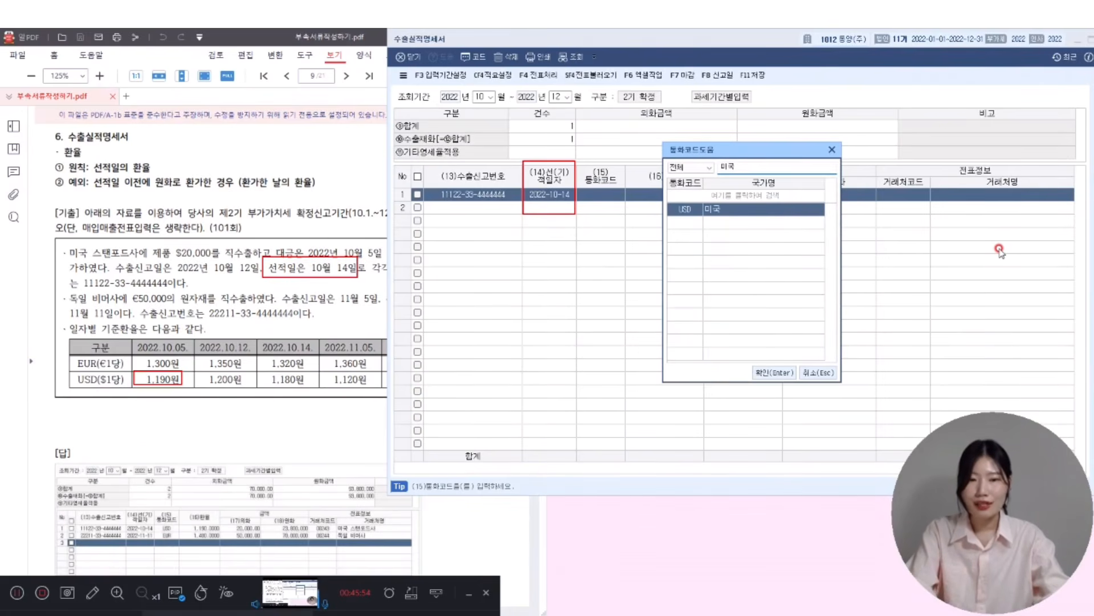
{"action": "key", "text": "Return"}
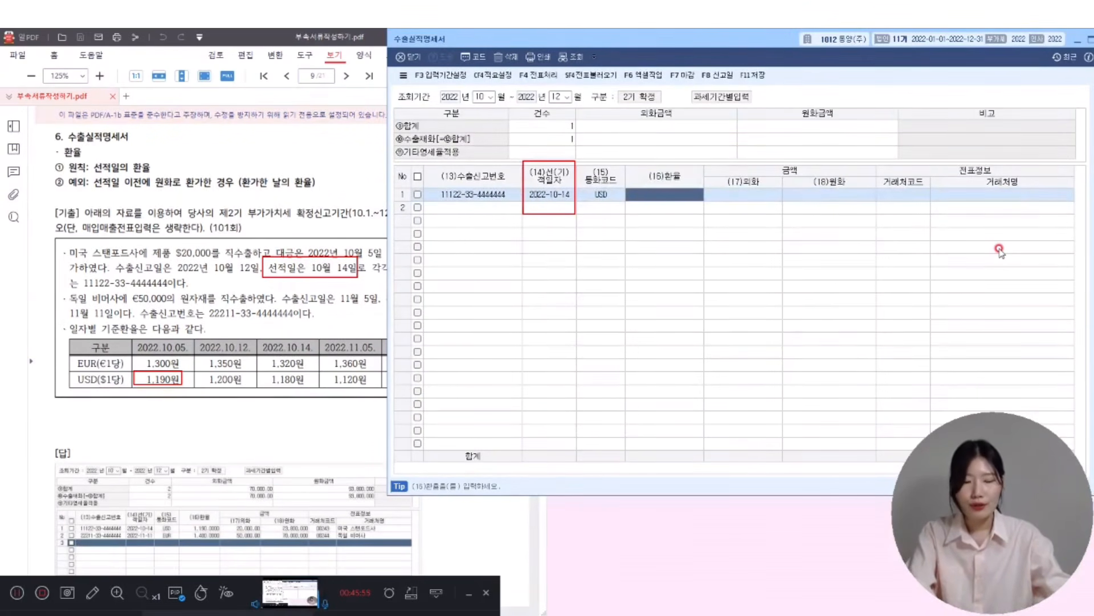
{"action": "type", "text": "1,190"}
{"action": "key", "text": "Return"}
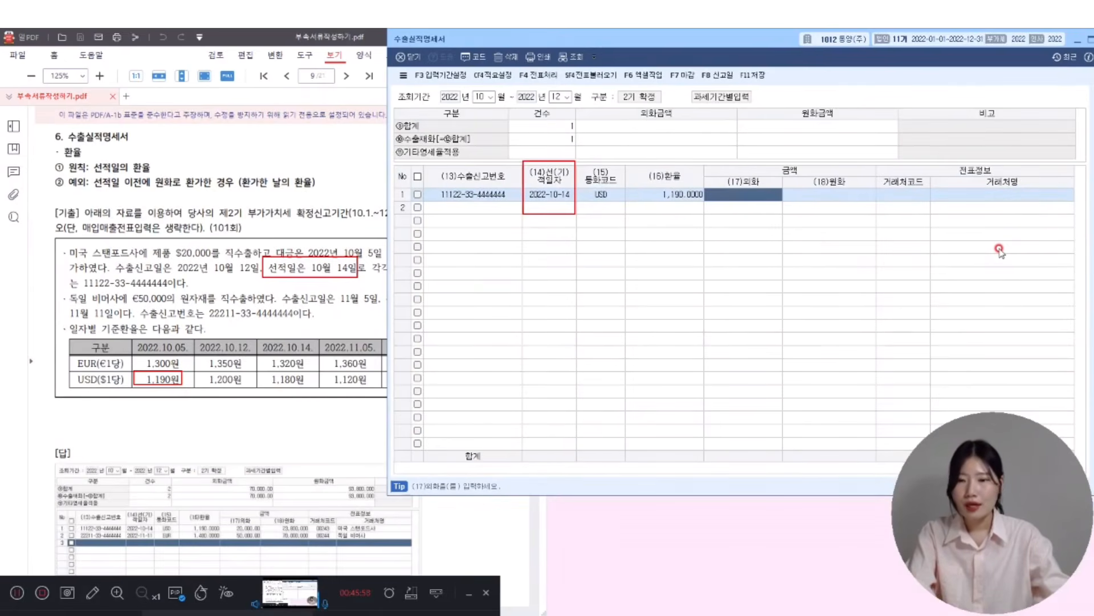
{"action": "type", "text": "20000"}
{"action": "key", "text": "Return"}
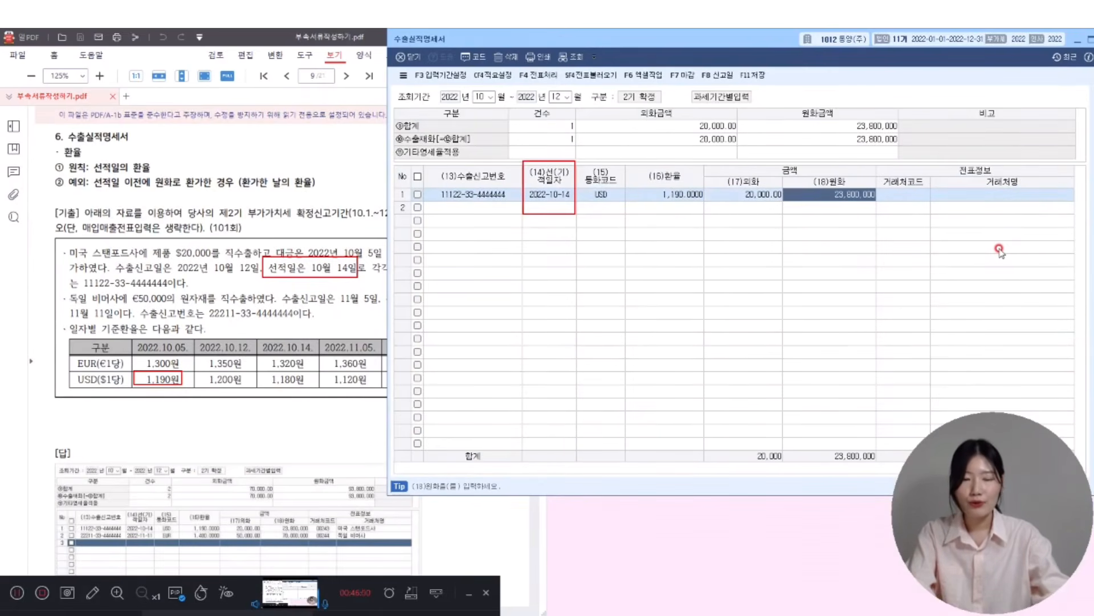
- Set row 1's client to 미국 스탠포드사
{"action": "key", "text": "Return"}
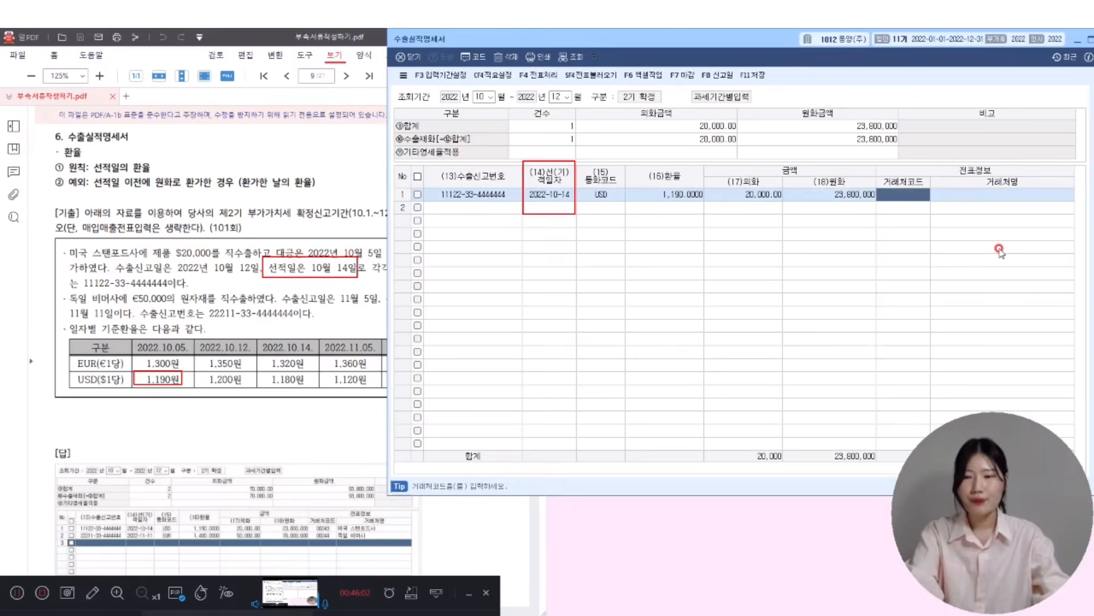
{"action": "key", "text": "F2"}
{"action": "type", "text": "미국"}
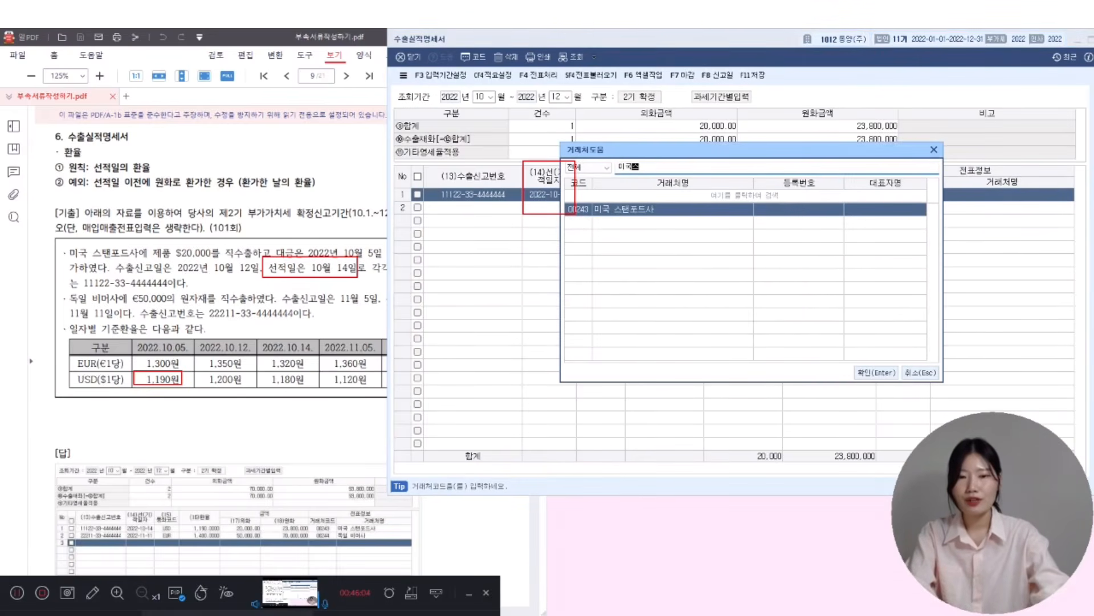
{"action": "key", "text": "Return"}
{"action": "key", "text": "Return"}
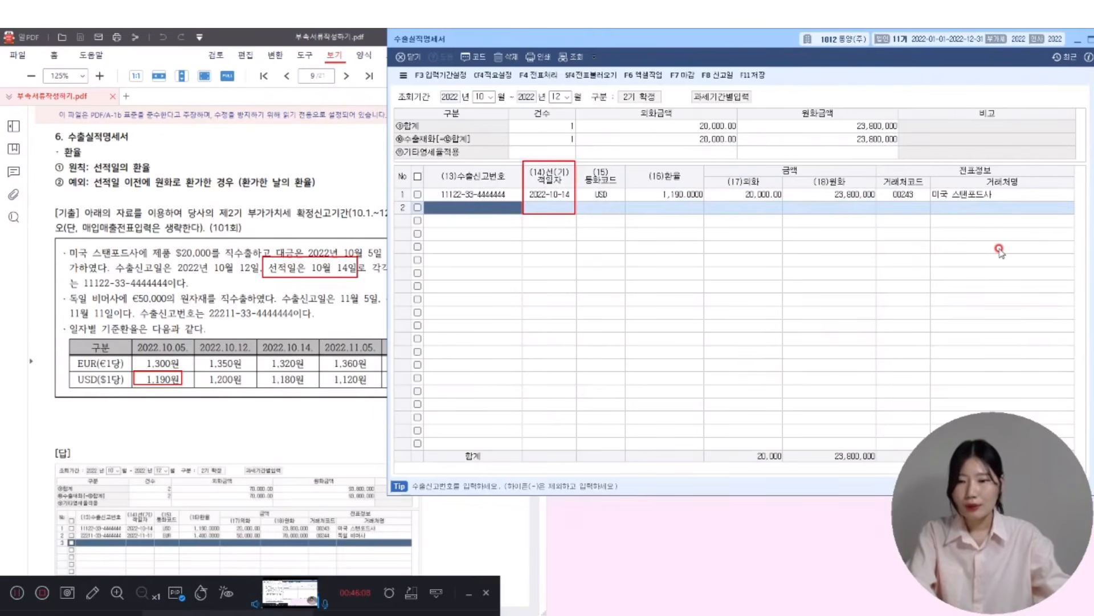
- Enter row 2's export declaration number and shipping date 2022-11-11
{"action": "type", "text": "22211334444444"}
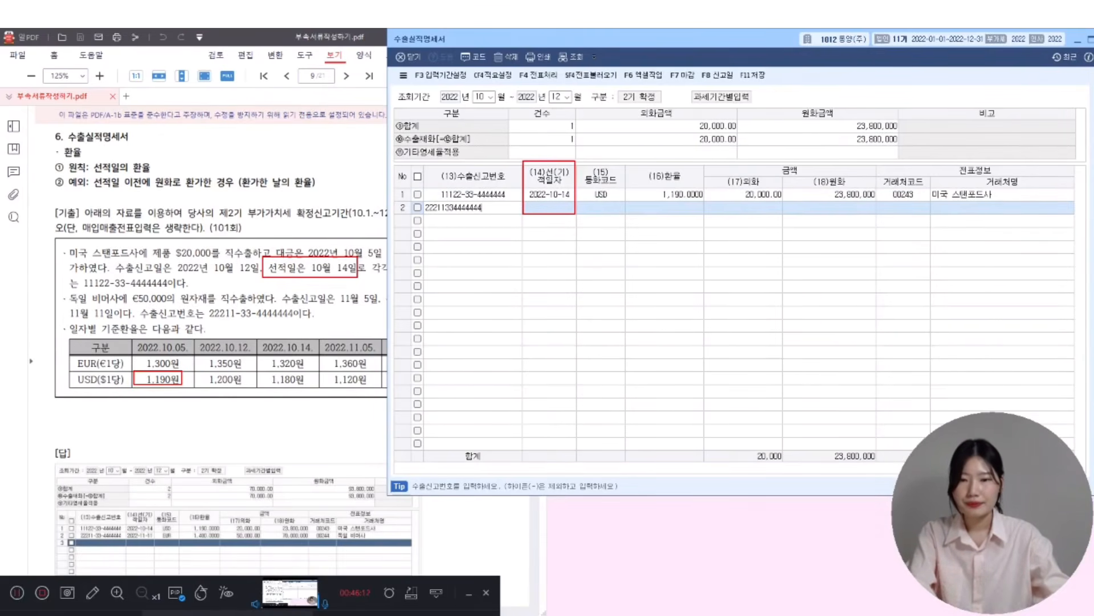
{"action": "key", "text": "Return"}
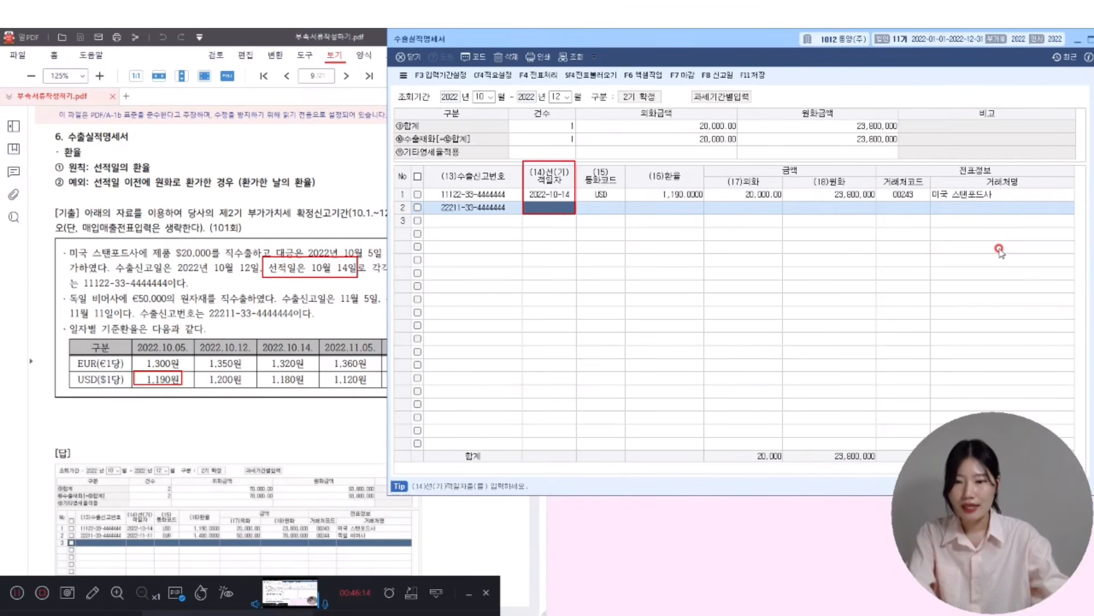
{"action": "type", "text": "2022-1"}
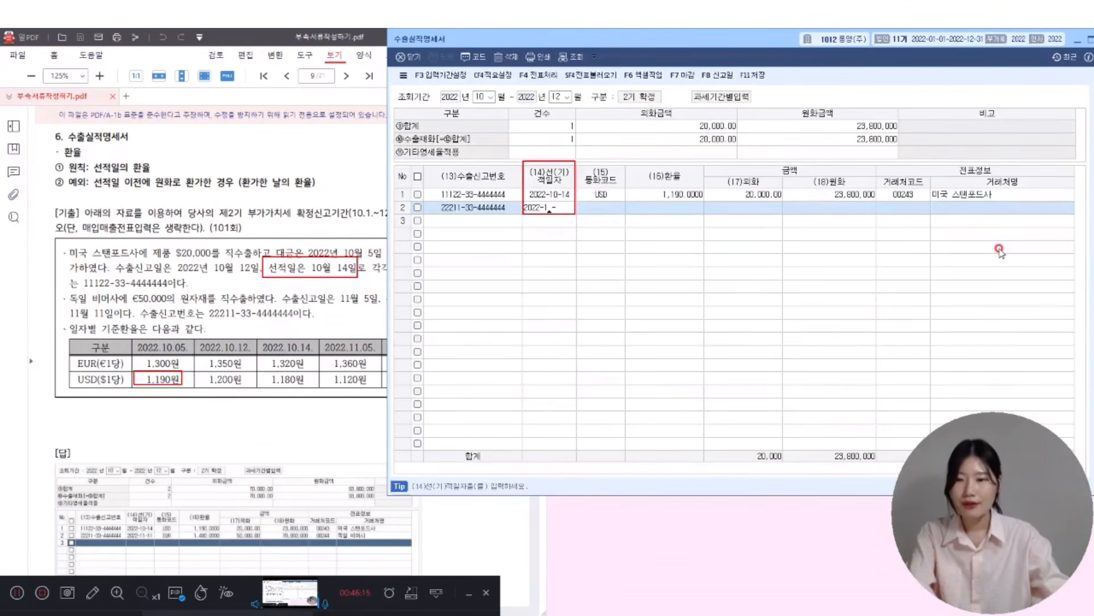
{"action": "type", "text": "1-11"}
{"action": "key", "text": "Return"}
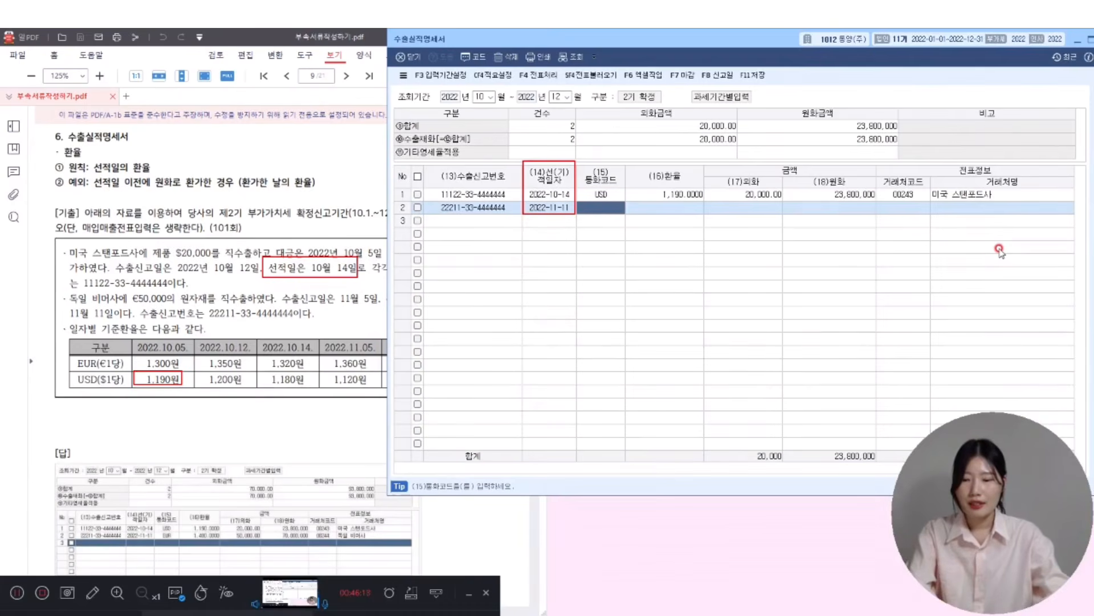
- Set row 2 to EUR at rate 1,400 for 50,000
{"action": "key", "text": "F2"}
{"action": "type", "text": "유로"}
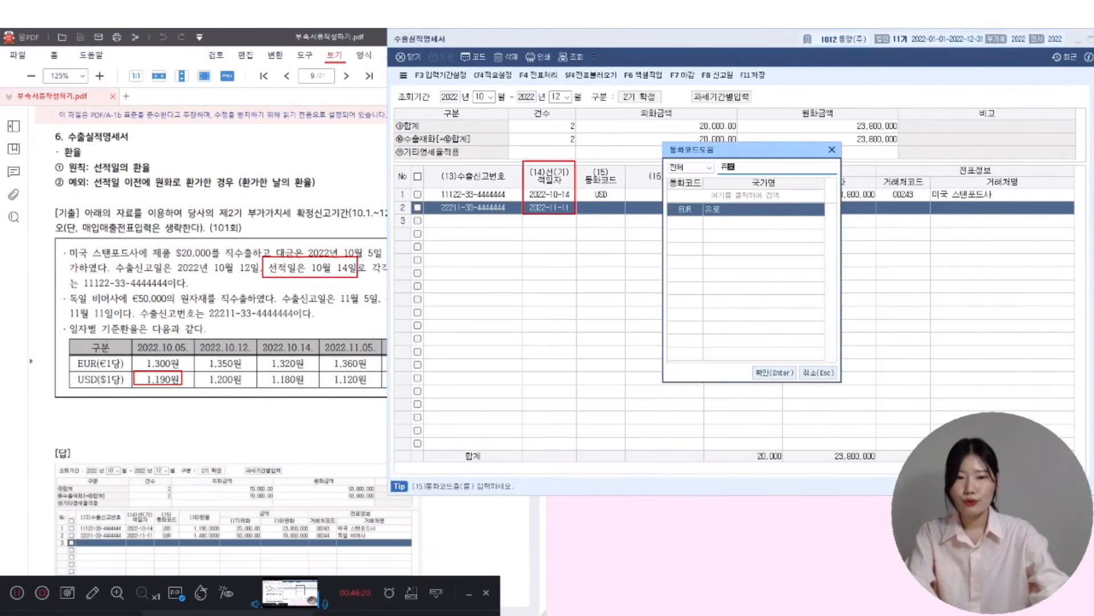
{"action": "key", "text": "Return"}
{"action": "type", "text": "1400"}
{"action": "key", "text": "Return"}
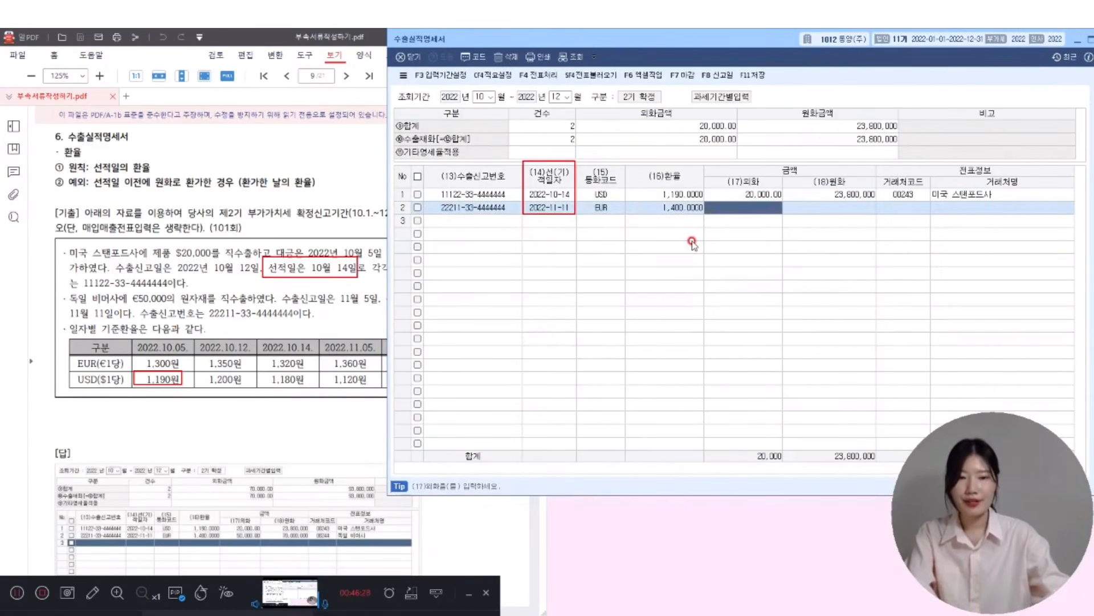
{"action": "type", "text": "500000.00"}
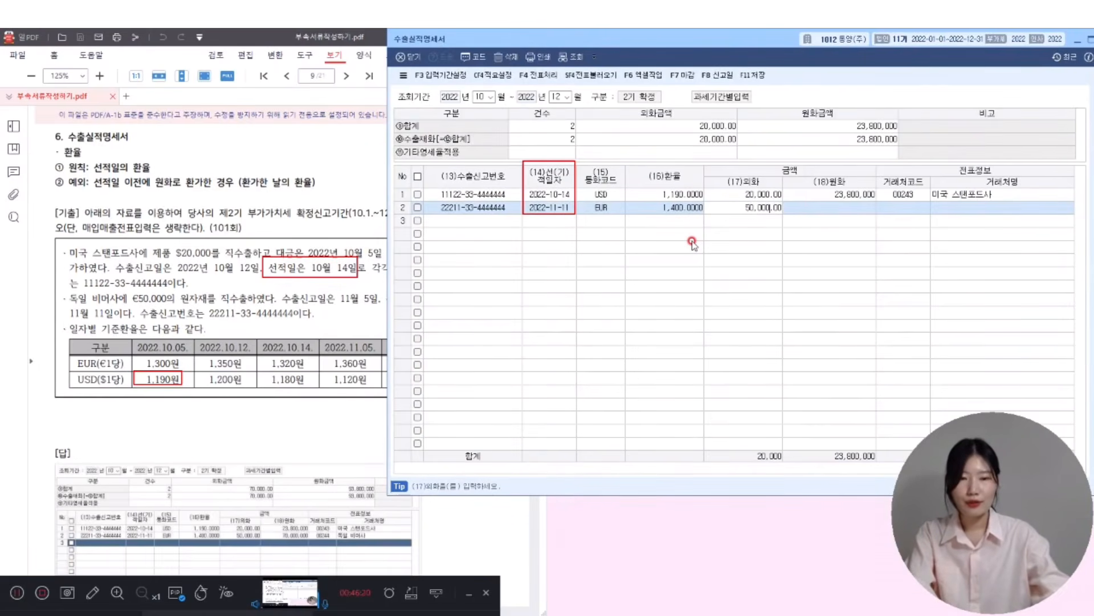
{"action": "key", "text": "Return"}
{"action": "key", "text": "Return"}
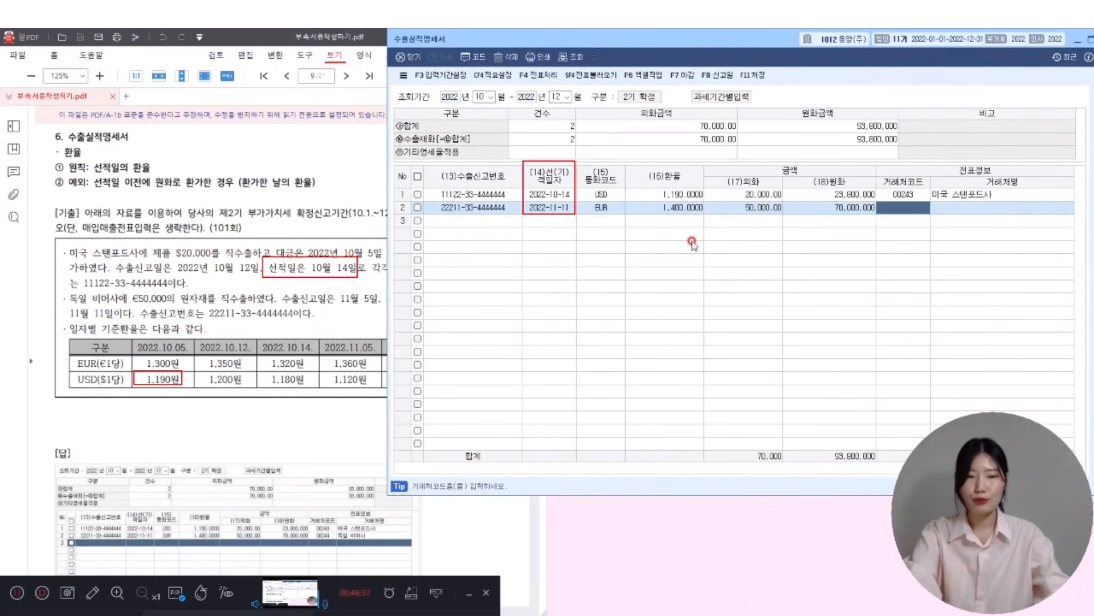
- Set row 2's customer to 독일 비머사 and save the statement
{"action": "key", "text": "F2"}
{"action": "type", "text": "독일"}
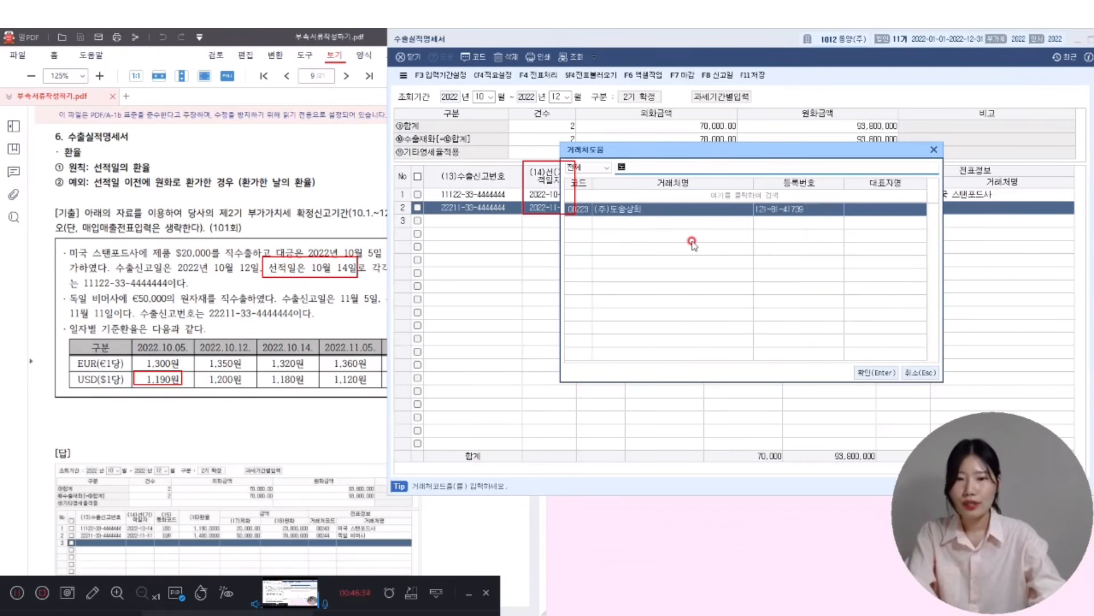
{"action": "key", "text": "Return"}
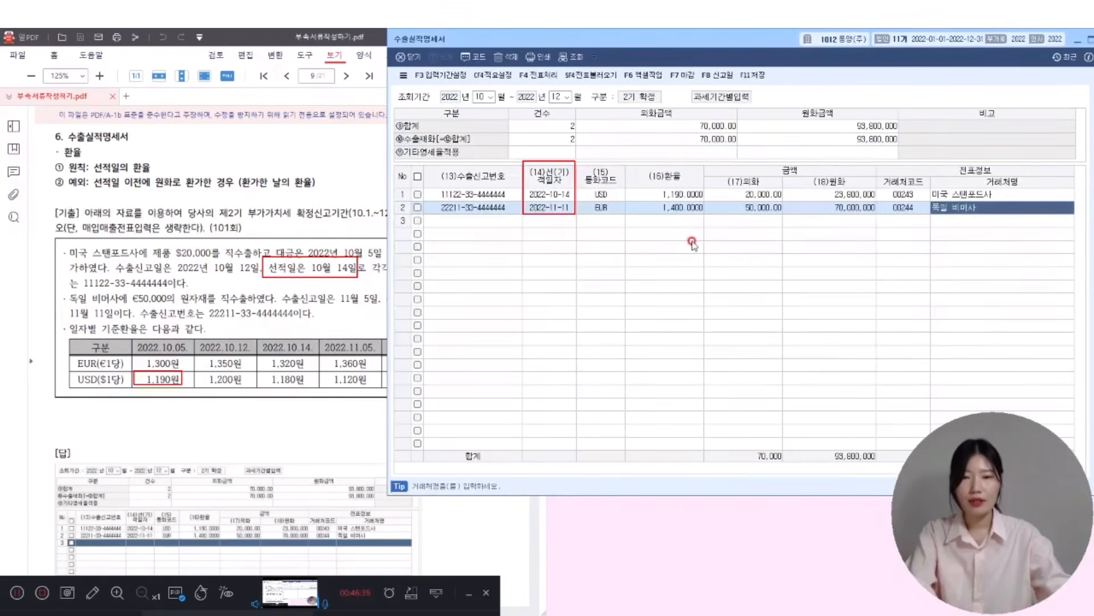
{"action": "left_click", "coordinate": [755, 76]}
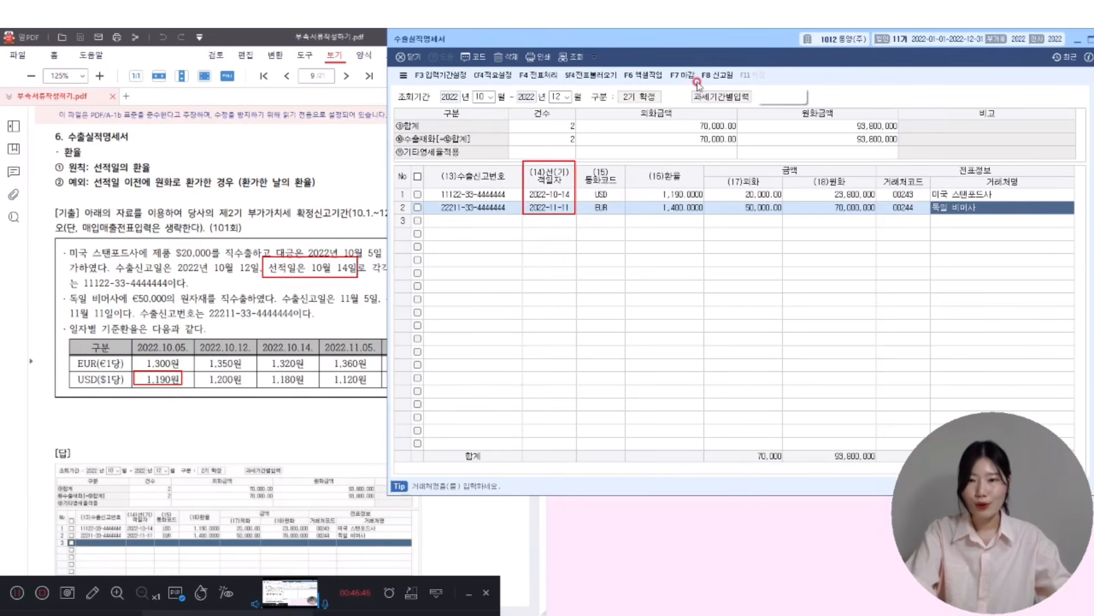
- Mark the Japan, US and UK dates with their rates ₩994/¥100, ₩1,080/$ and ₩1,110/£
{"action": "left_click", "coordinate": [221, 39]}
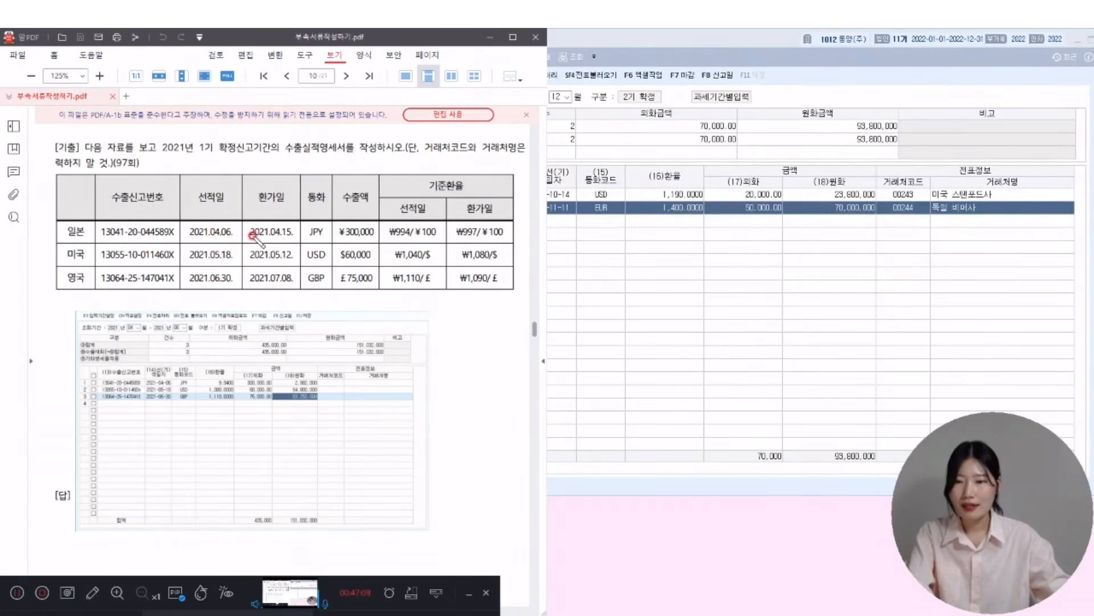
{"action": "mouse_move", "coordinate": [204, 224]}
{"action": "left_mouse_down"}
{"action": "mouse_move", "coordinate": [240, 241]}
{"action": "mouse_move", "coordinate": [186, 244]}
{"action": "left_mouse_up"}
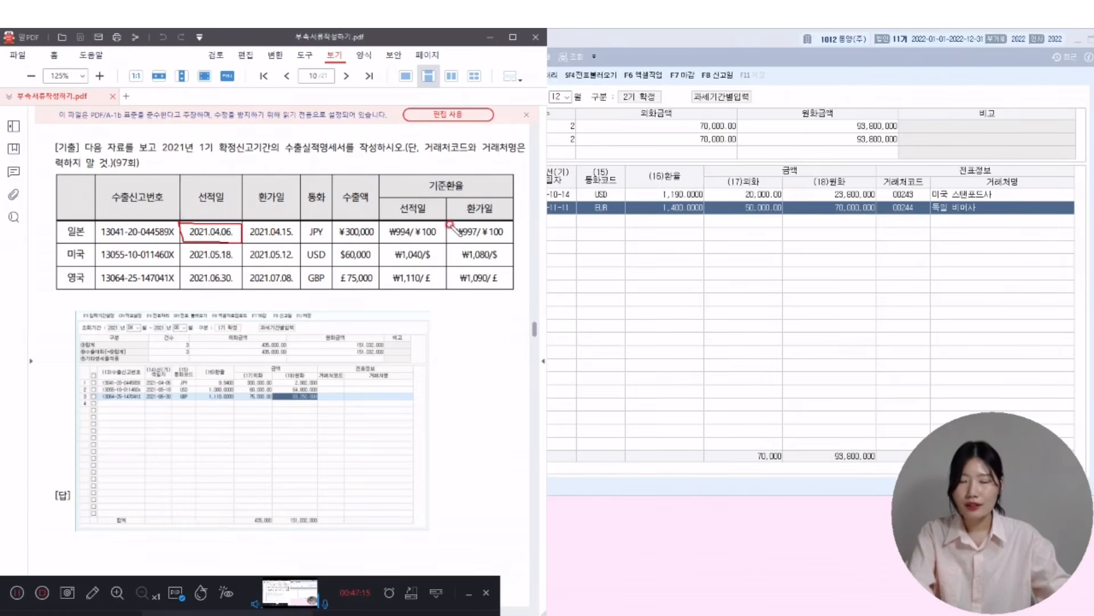
{"action": "mouse_move", "coordinate": [386, 224]}
{"action": "left_mouse_down"}
{"action": "mouse_move", "coordinate": [445, 245]}
{"action": "mouse_move", "coordinate": [443, 223]}
{"action": "mouse_move", "coordinate": [385, 223]}
{"action": "left_mouse_up"}
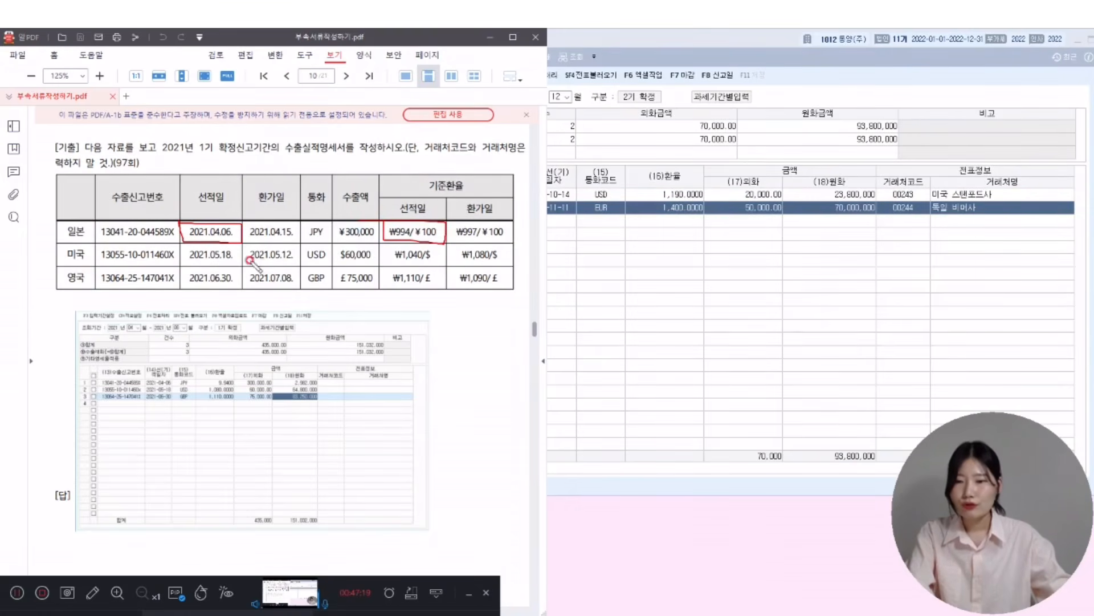
{"action": "mouse_move", "coordinate": [255, 263]}
{"action": "left_mouse_down"}
{"action": "mouse_move", "coordinate": [302, 264]}
{"action": "mouse_move", "coordinate": [251, 243]}
{"action": "left_mouse_up"}
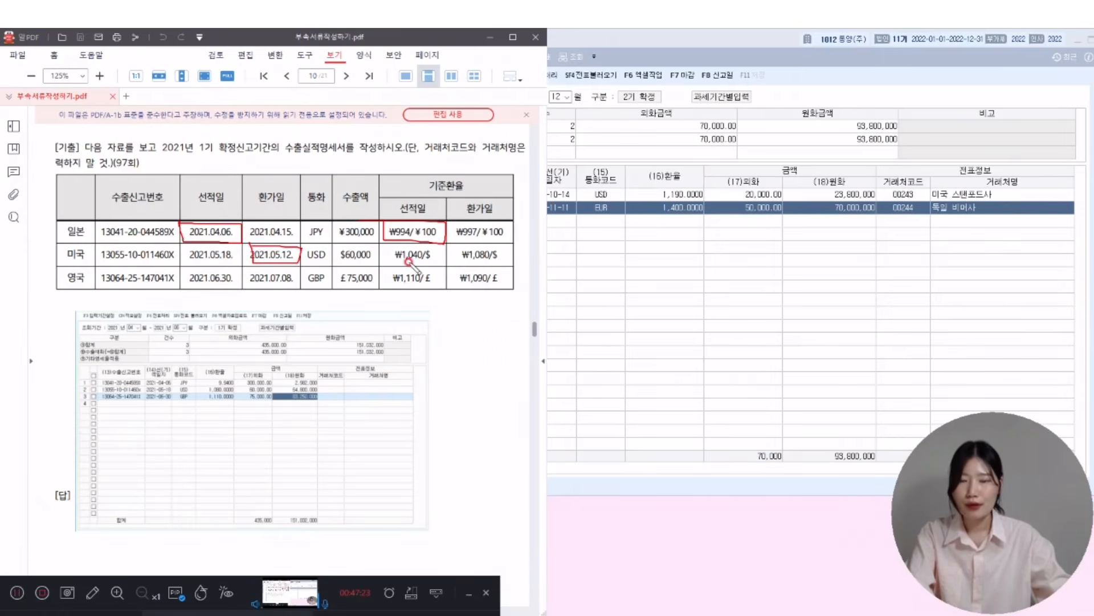
{"action": "mouse_move", "coordinate": [453, 242]}
{"action": "left_mouse_down"}
{"action": "mouse_move", "coordinate": [520, 262]}
{"action": "mouse_move", "coordinate": [442, 246]}
{"action": "left_mouse_up"}
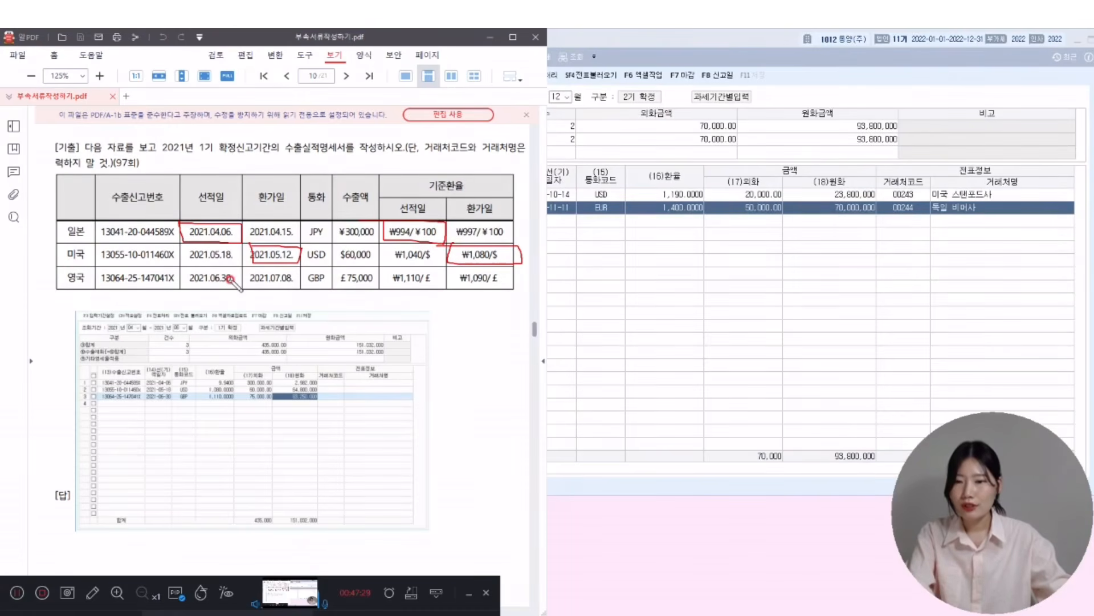
{"action": "mouse_move", "coordinate": [182, 269]}
{"action": "left_mouse_down"}
{"action": "mouse_move", "coordinate": [180, 282]}
{"action": "mouse_move", "coordinate": [246, 288]}
{"action": "mouse_move", "coordinate": [240, 269]}
{"action": "mouse_move", "coordinate": [167, 268]}
{"action": "left_mouse_up"}
{"action": "mouse_move", "coordinate": [439, 268]}
{"action": "left_mouse_down"}
{"action": "mouse_move", "coordinate": [377, 272]}
{"action": "mouse_move", "coordinate": [411, 288]}
{"action": "mouse_move", "coordinate": [448, 277]}
{"action": "left_mouse_up"}
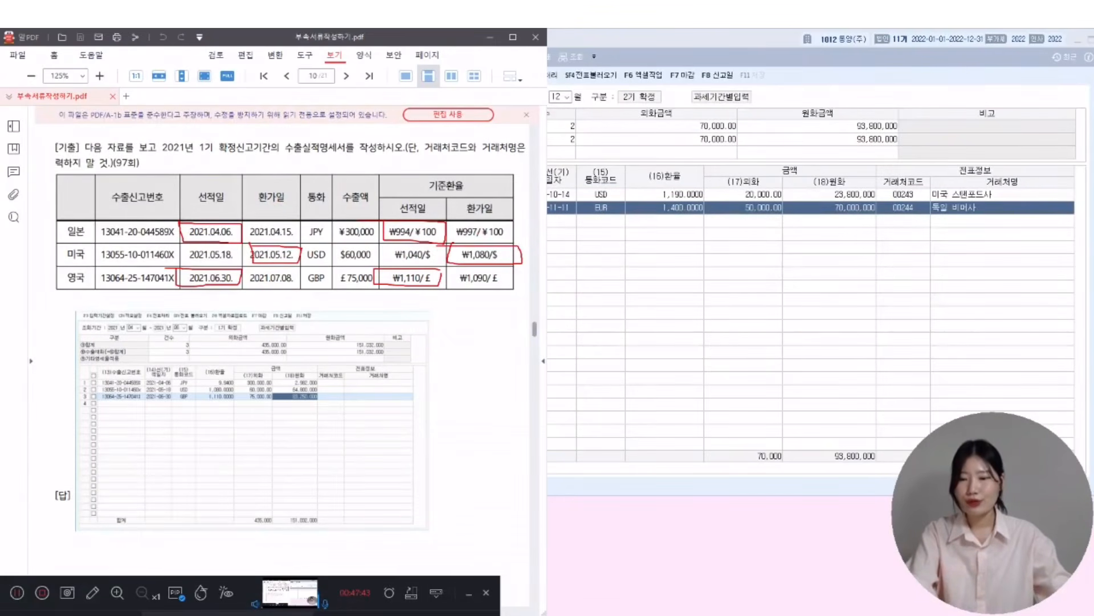
- Switch to 0972 (주)금성전자 and open its 수출실적명세서 for April–June 2021
{"action": "left_click", "coordinate": [809, 46]}
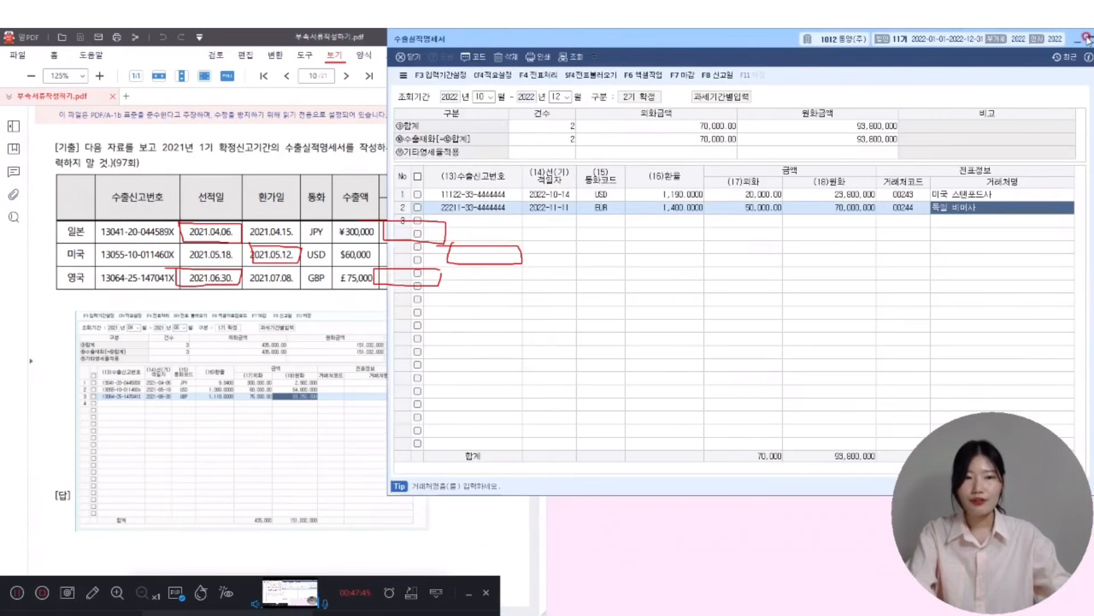
{"action": "left_click", "coordinate": [1055, 42]}
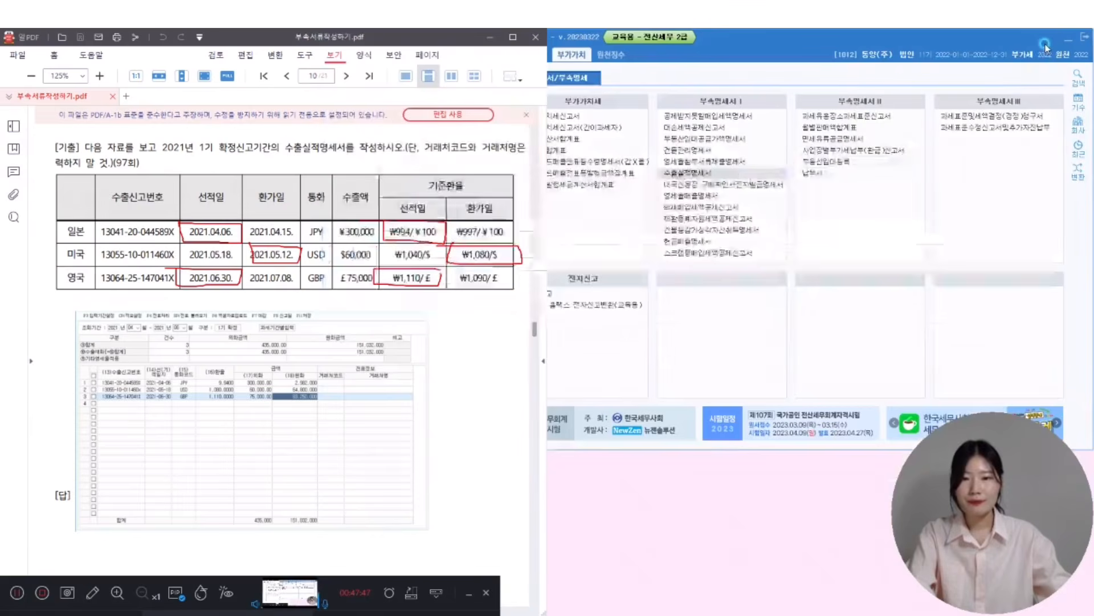
{"action": "left_click", "coordinate": [1080, 123]}
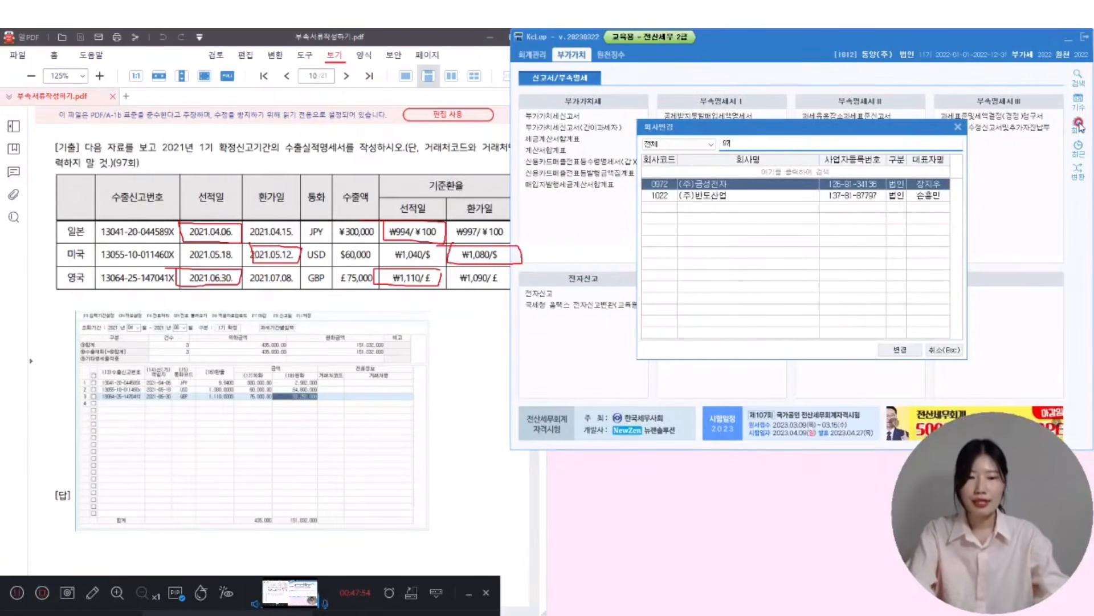
{"action": "key", "text": "Return"}
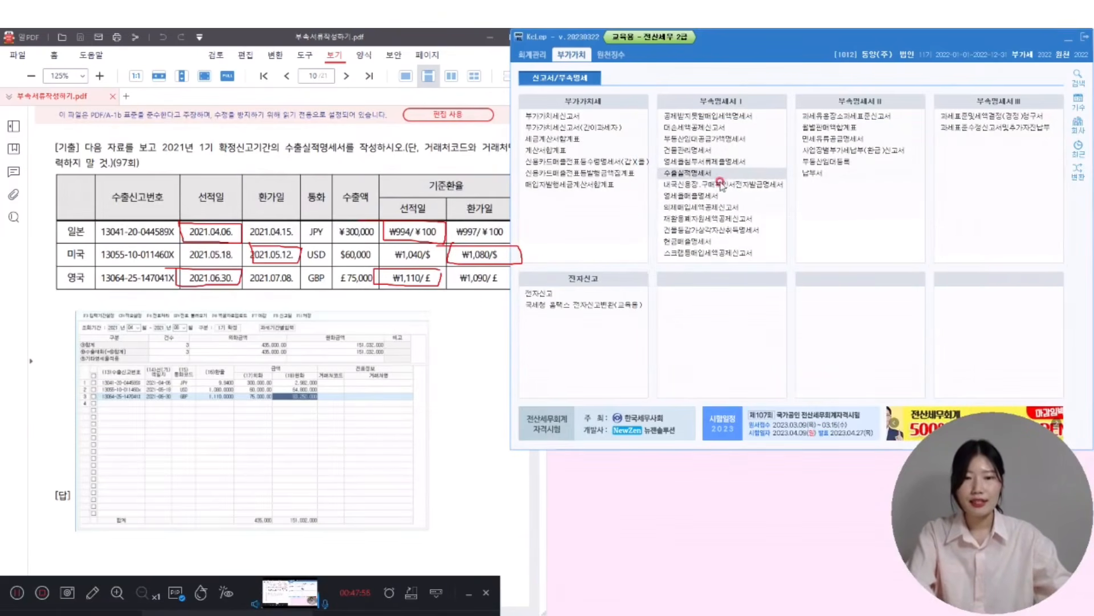
{"action": "left_click", "coordinate": [718, 174]}
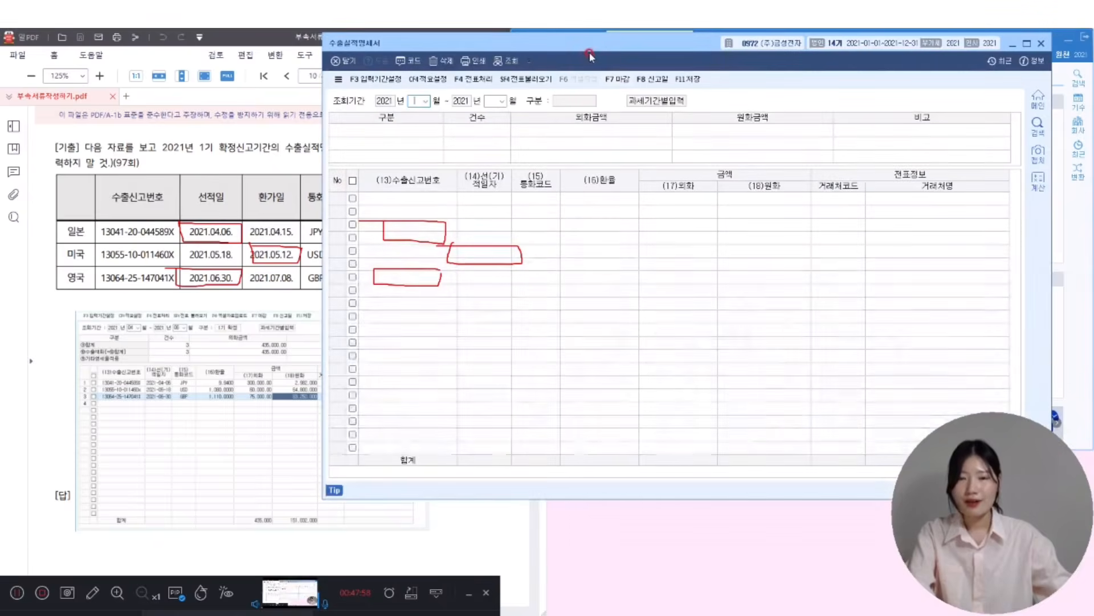
{"action": "left_click_drag", "start_coordinate": [590, 52], "coordinate": [686, 49]}
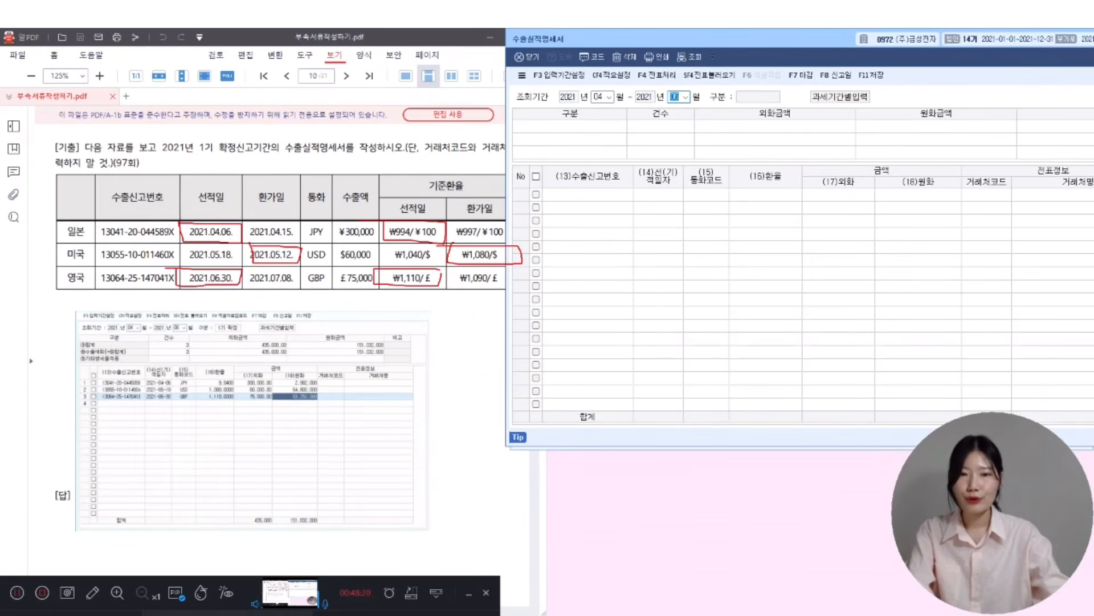
{"action": "key", "text": "Return"}
{"action": "left_click", "coordinate": [788, 227]}
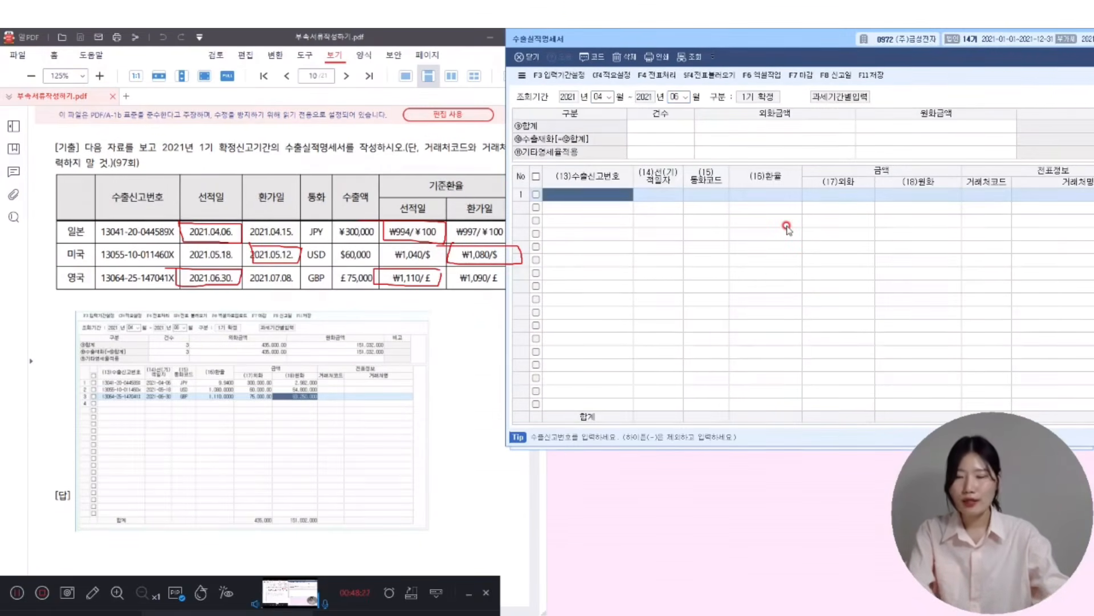
{"action": "type", "text": "1304120044589X"}
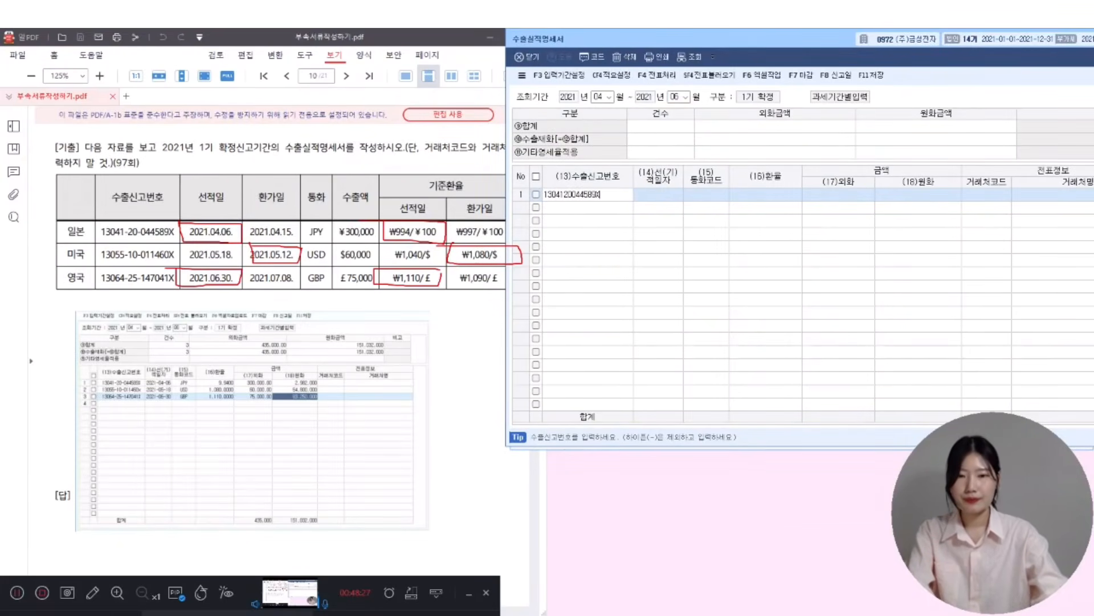
{"action": "key", "text": "Return"}
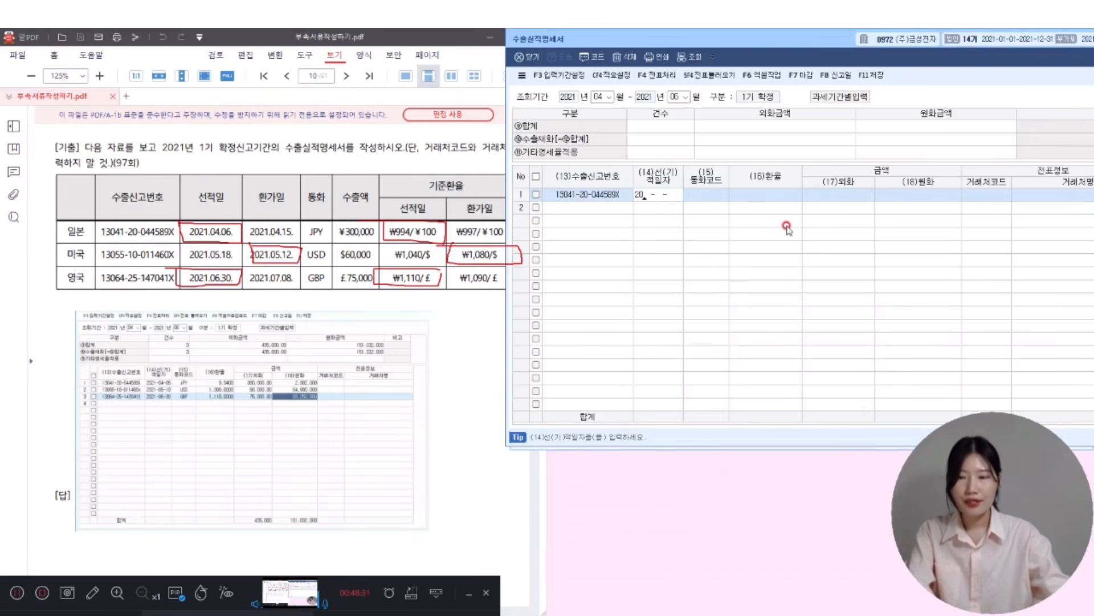
{"action": "type", "text": "2021-04-06"}
{"action": "key", "text": "Return"}
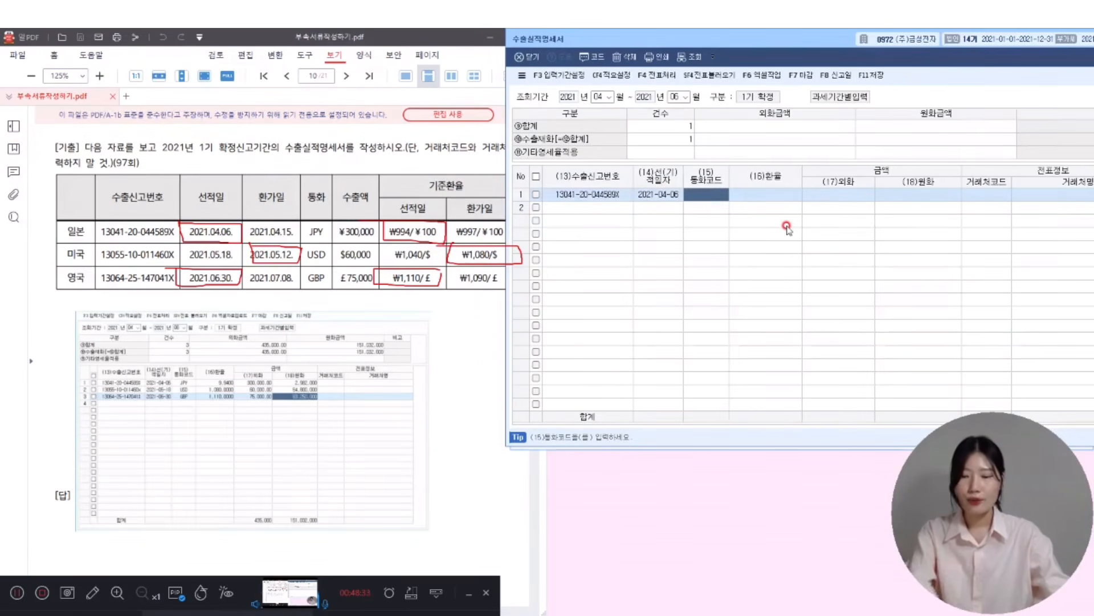
{"action": "key", "text": "F2"}
{"action": "type", "text": "일본"}
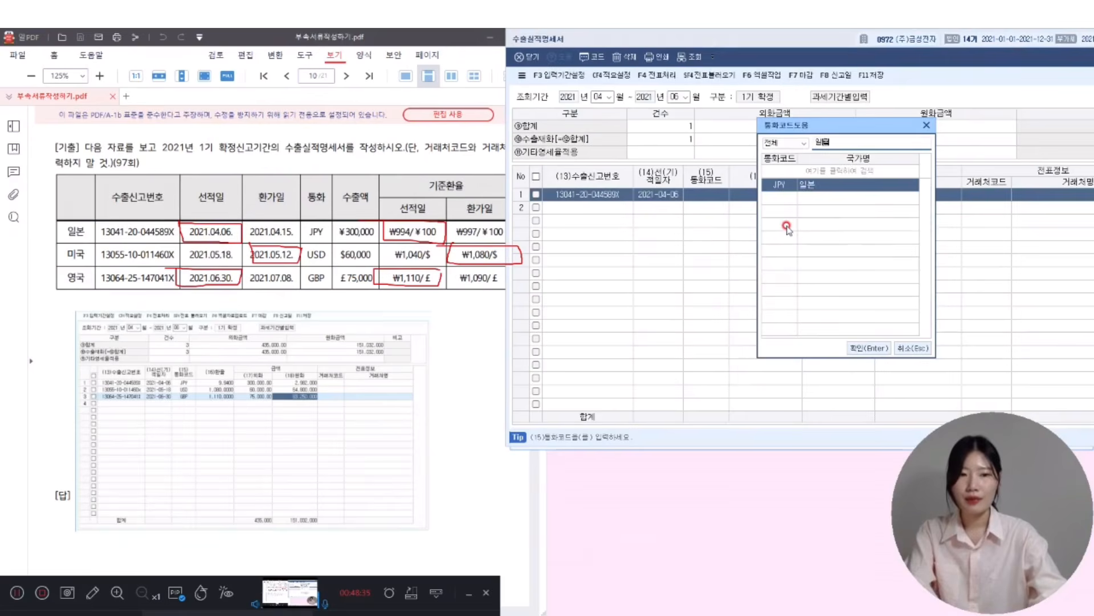
{"action": "key", "text": "Return"}
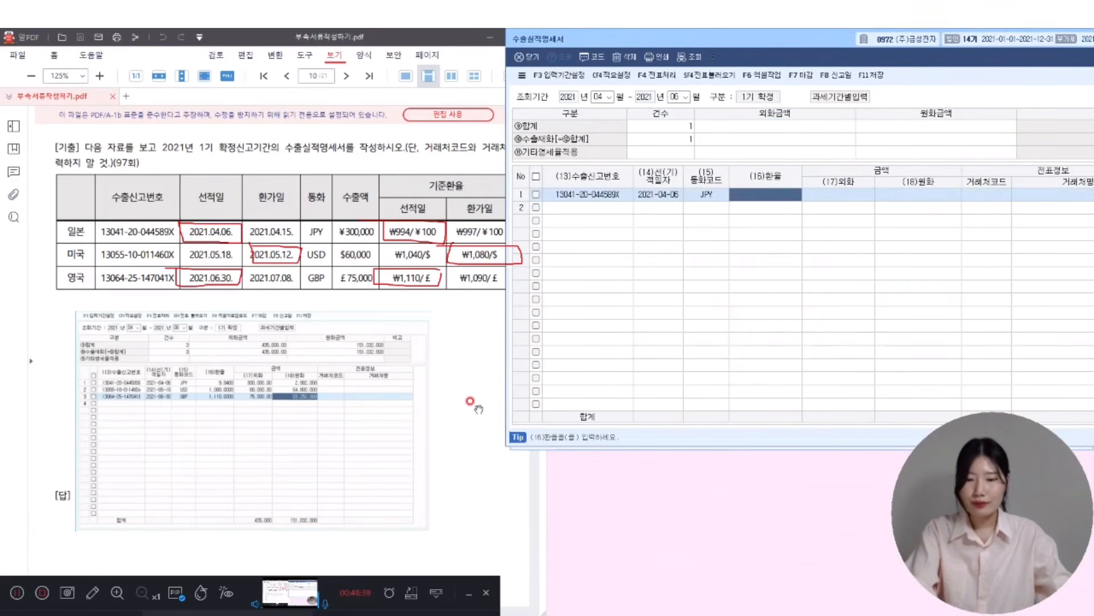
{"action": "left_click", "coordinate": [126, 575]}
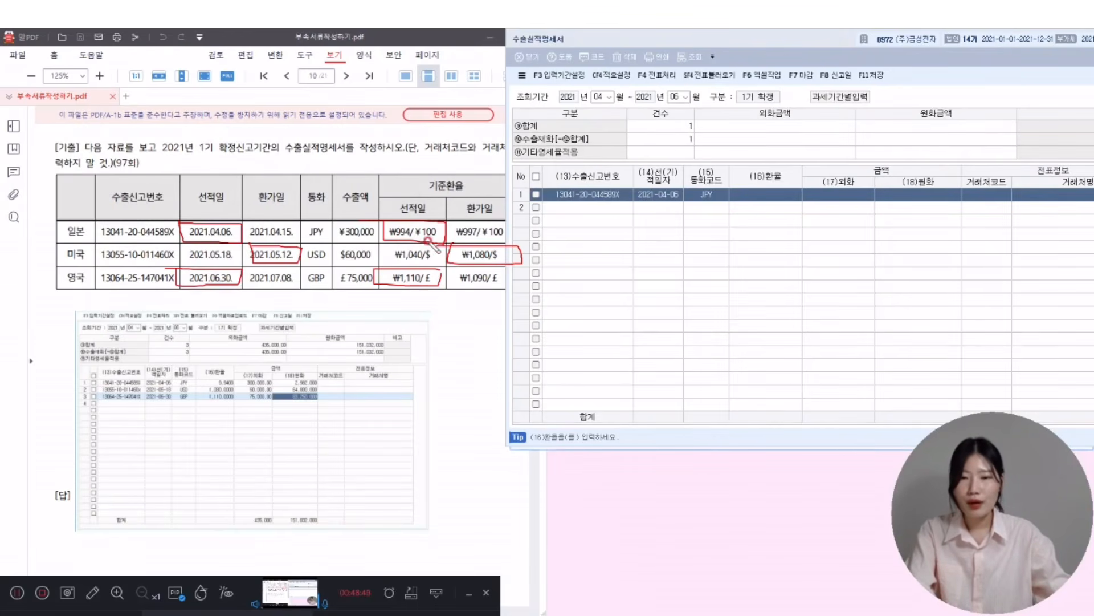
- Work out the yen rate on the PDF: 994 ÷ 100 = 9.94
{"action": "mouse_move", "coordinate": [391, 298]}
{"action": "left_mouse_down"}
{"action": "mouse_move", "coordinate": [388, 331]}
{"action": "mouse_move", "coordinate": [436, 313]}
{"action": "mouse_move", "coordinate": [355, 393]}
{"action": "left_mouse_up"}
{"action": "mouse_move", "coordinate": [420, 349]}
{"action": "left_mouse_down"}
{"action": "mouse_move", "coordinate": [417, 373]}
{"action": "mouse_move", "coordinate": [438, 350]}
{"action": "mouse_move", "coordinate": [462, 347]}
{"action": "left_mouse_up"}
{"action": "mouse_move", "coordinate": [340, 415]}
{"action": "left_mouse_down"}
{"action": "mouse_move", "coordinate": [365, 415]}
{"action": "mouse_move", "coordinate": [408, 440]}
{"action": "left_mouse_up"}
{"action": "left_click", "coordinate": [417, 444]}
{"action": "left_click_drag", "start_coordinate": [447, 400], "coordinate": [431, 447]}
{"action": "mouse_move", "coordinate": [469, 394]}
{"action": "left_mouse_down"}
{"action": "mouse_move", "coordinate": [453, 417]}
{"action": "mouse_move", "coordinate": [483, 419]}
{"action": "left_mouse_up"}
{"action": "left_click_drag", "start_coordinate": [473, 393], "coordinate": [411, 507]}
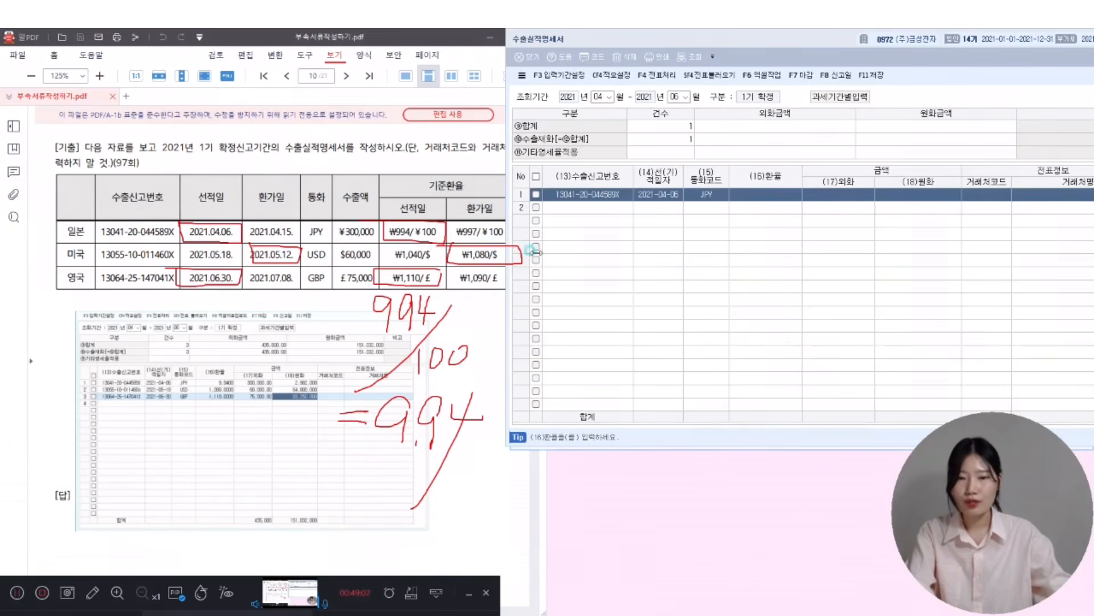
- Enter rate 9.94 and 300,000 yen on row 1, then move to row 2
{"action": "left_click", "coordinate": [755, 194]}
{"action": "type", "text": "9.94"}
{"action": "key", "text": "Return"}
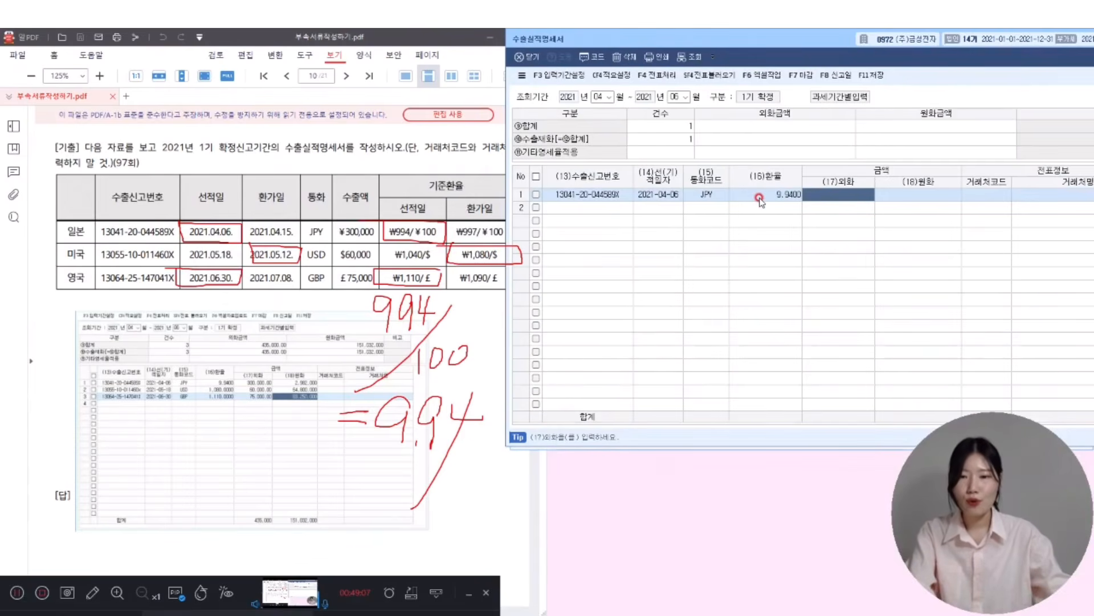
{"action": "type", "text": "3000000.00"}
{"action": "key", "text": "Return"}
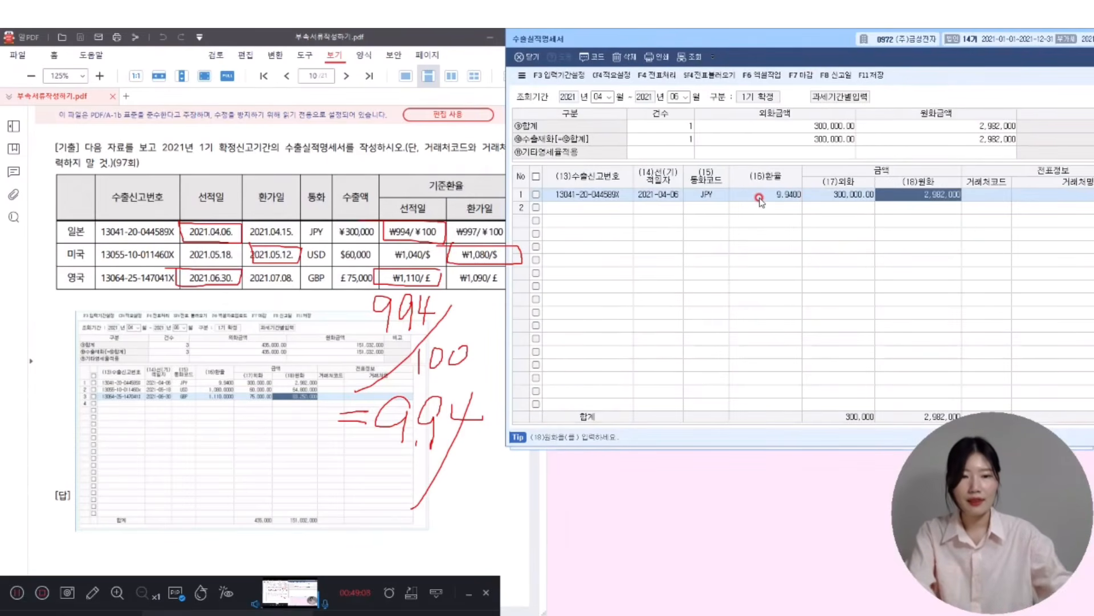
{"action": "key", "text": "Return"}
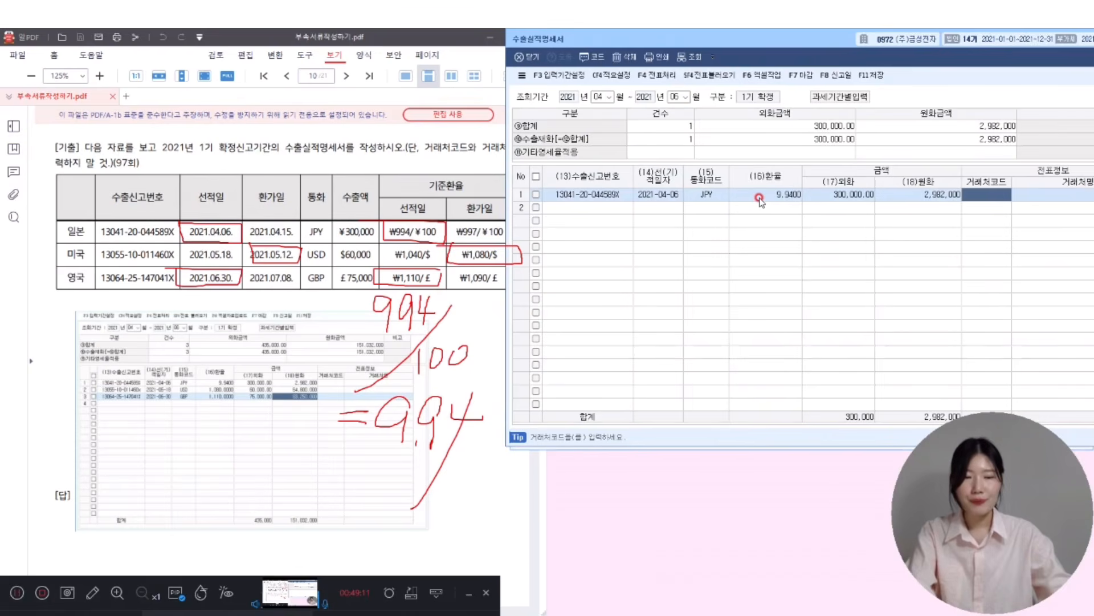
{"action": "key", "text": "Return"}
{"action": "key", "text": "Return"}
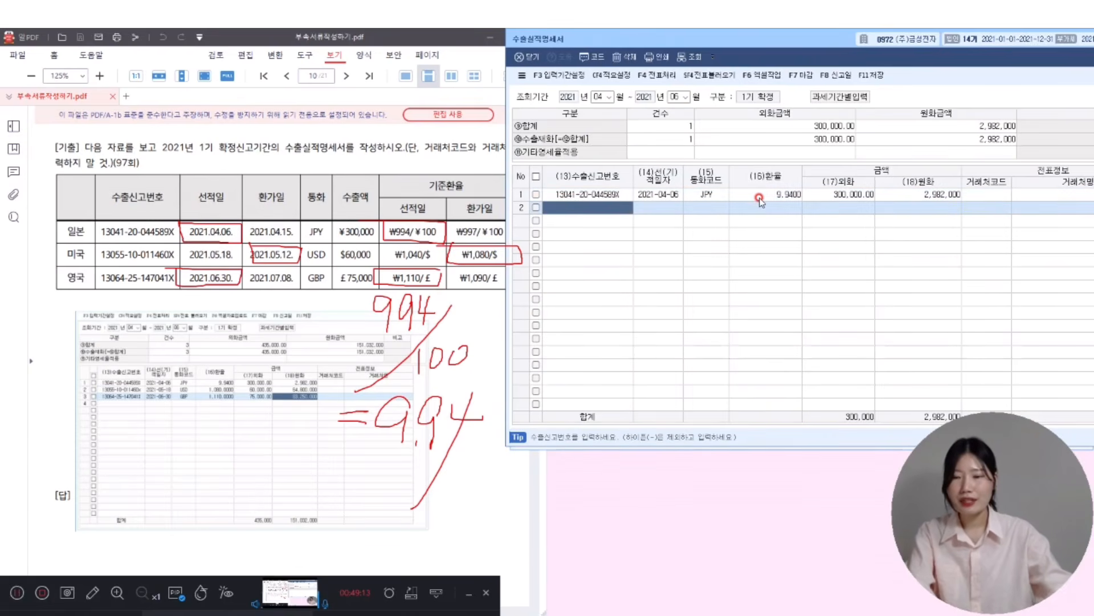
{"action": "type", "text": "130551"}
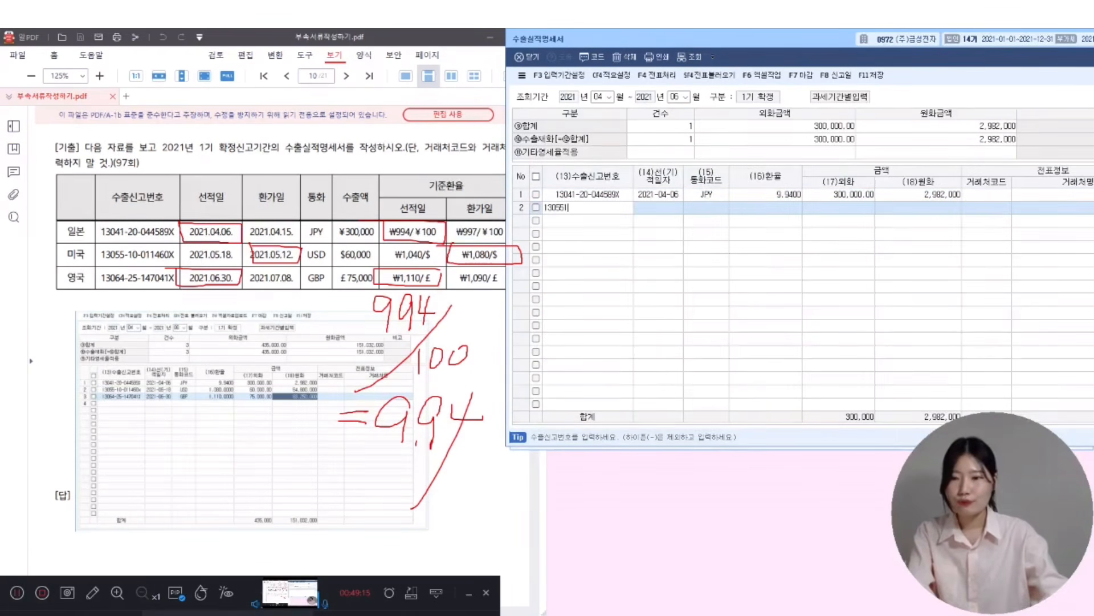
{"action": "type", "text": "0X"}
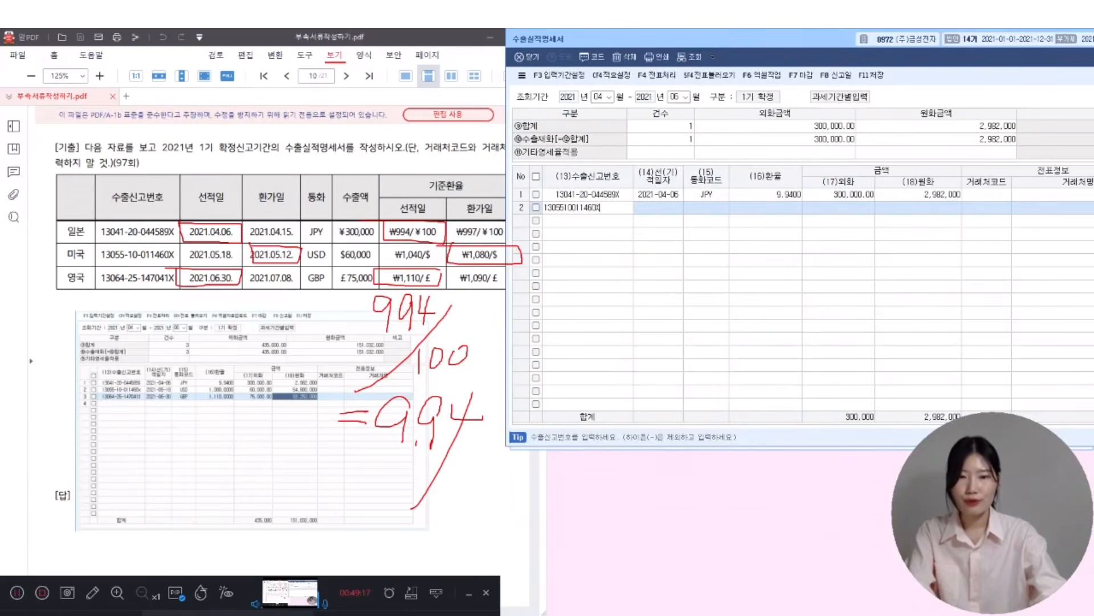
{"action": "key", "text": "Return"}
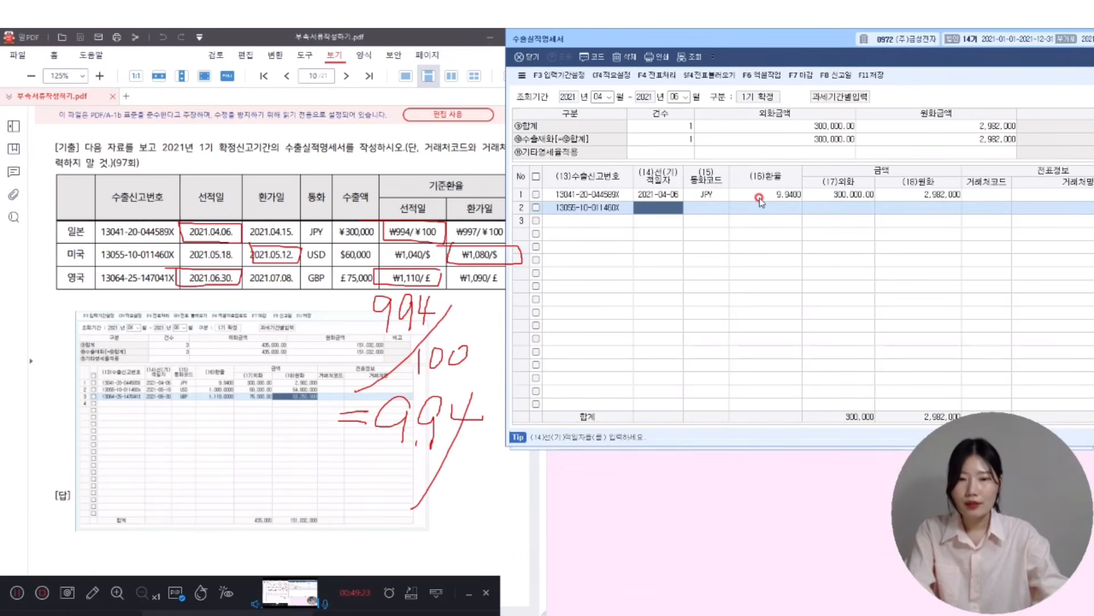
{"action": "type", "text": "2021-05-18"}
{"action": "key", "text": "Return"}
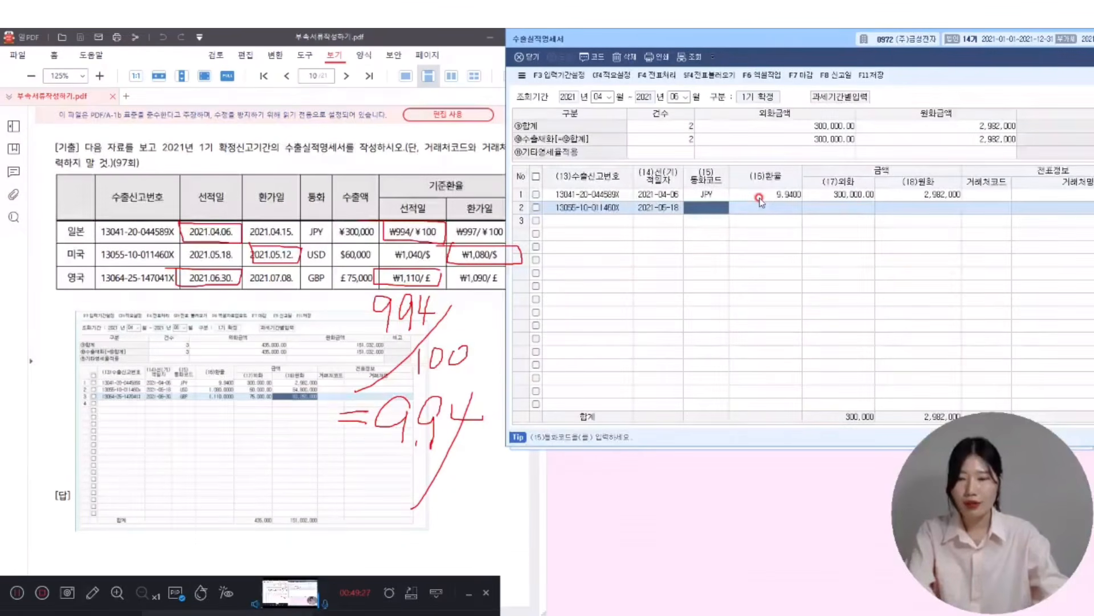
- Set row 2 to USD at rate 1,080 for 60,000 dollars
{"action": "key", "text": "F2"}
{"action": "type", "text": "미국"}
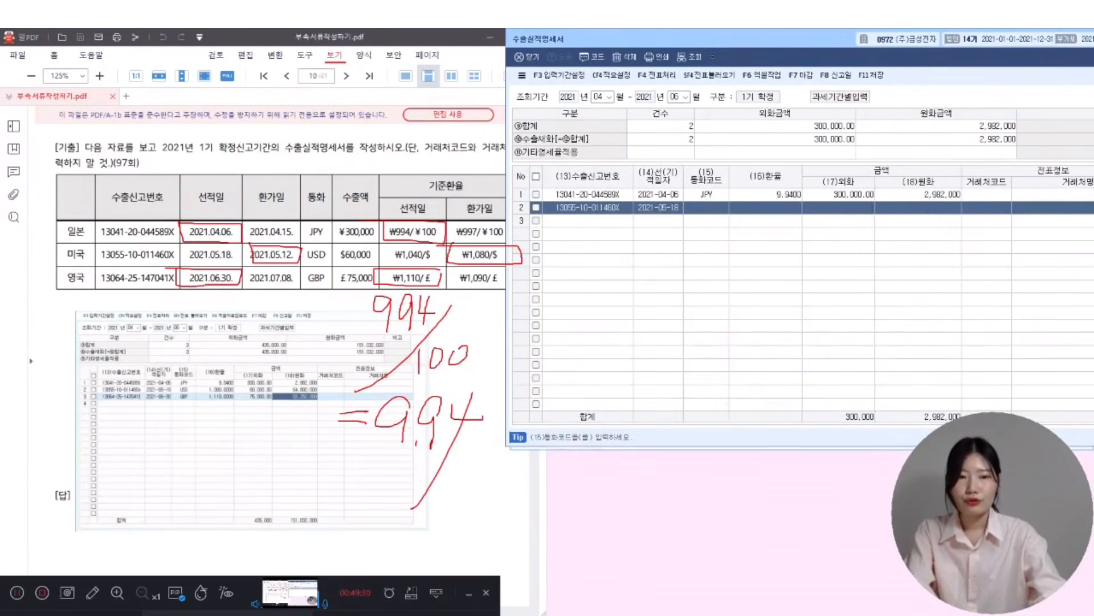
{"action": "key", "text": "Return"}
{"action": "type", "text": "1080"}
{"action": "key", "text": "Return"}
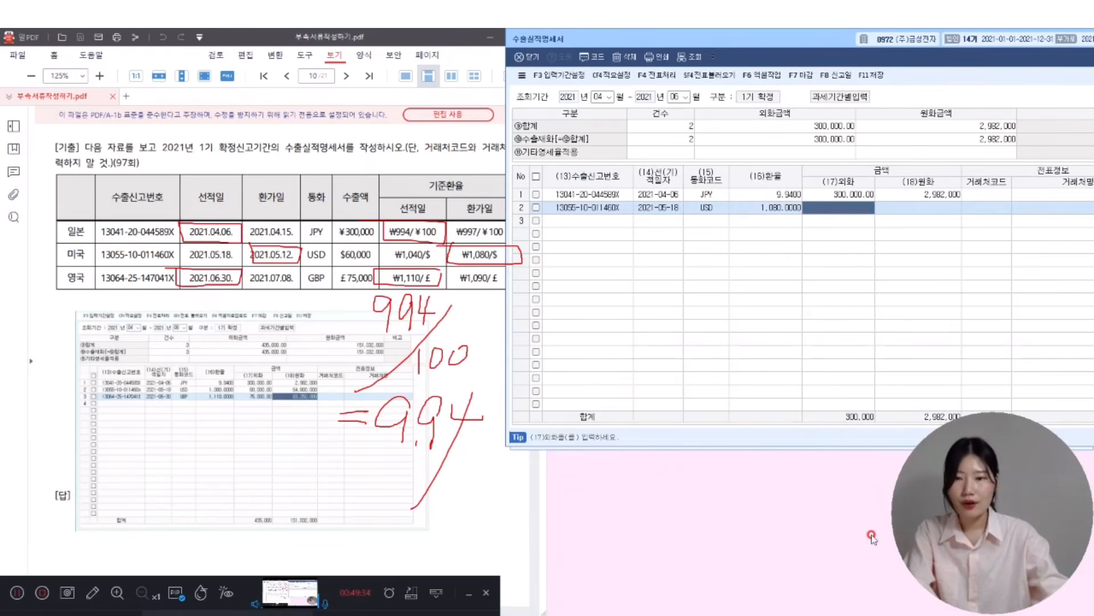
{"action": "type", "text": "60000"}
{"action": "key", "text": "Return"}
{"action": "key", "text": "Return"}
{"action": "key", "text": "Return"}
{"action": "key", "text": "Return"}
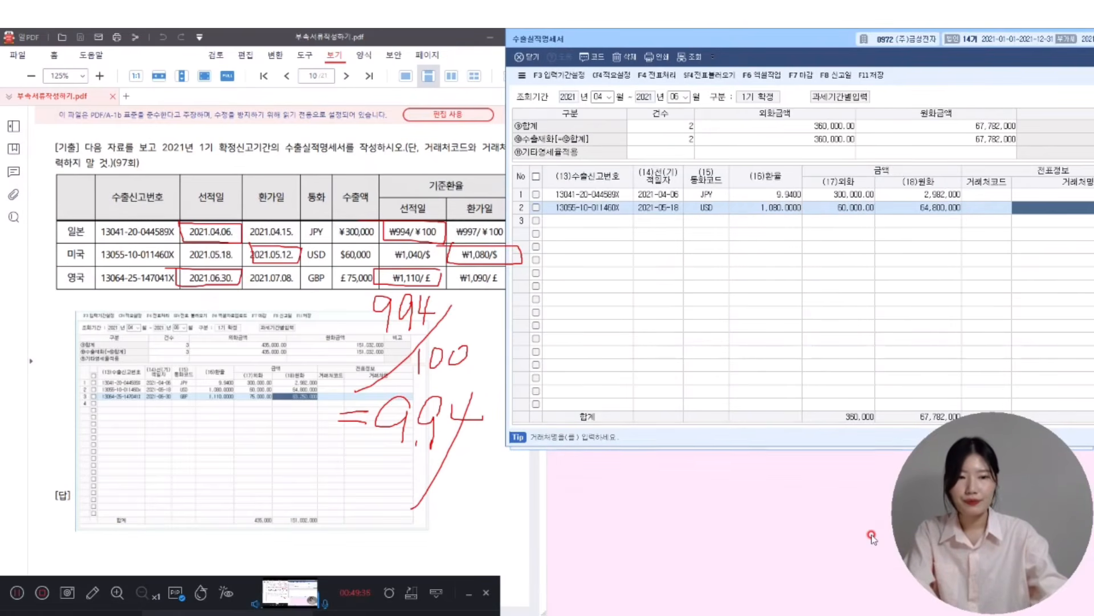
{"action": "type", "text": "13064-25-147041X"}
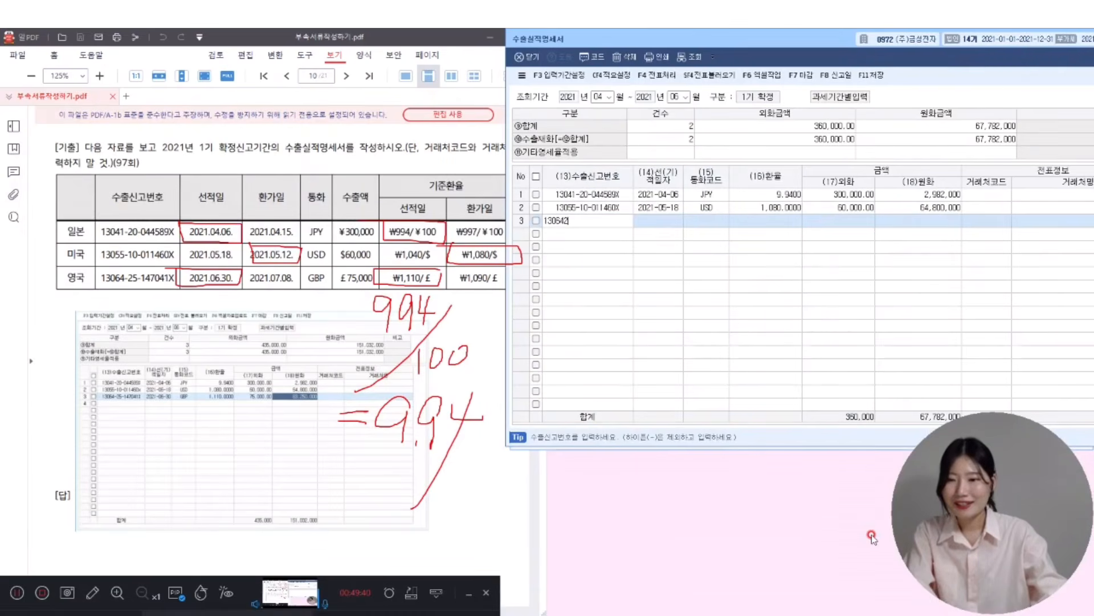
{"action": "key", "text": "Return"}
{"action": "type", "text": "0630"}
{"action": "key", "text": "Return"}
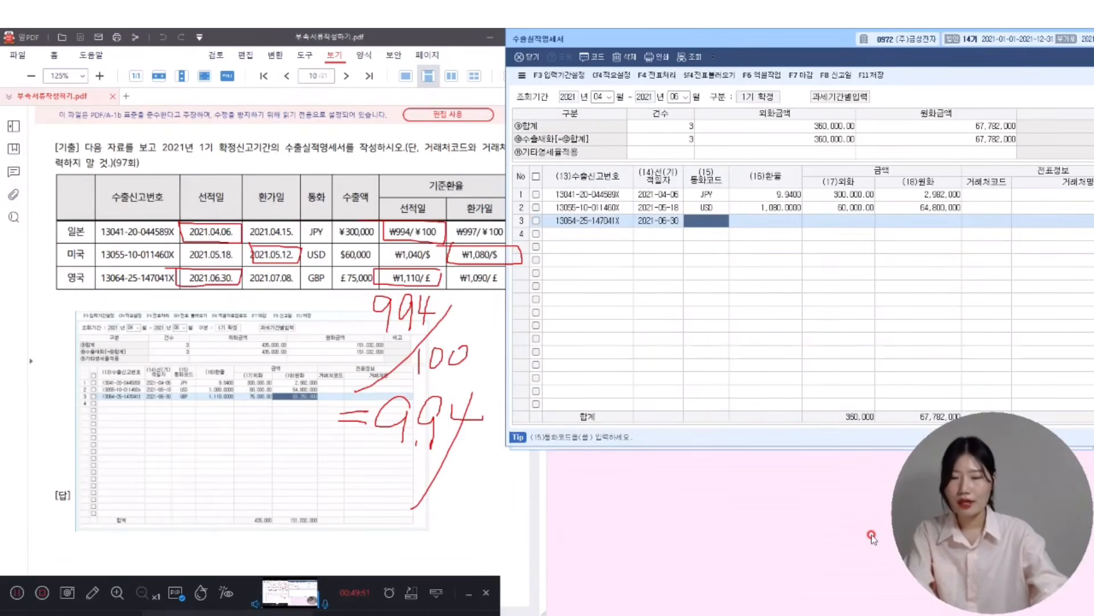
- Set the third line's currency to GBP (영국)
{"action": "type", "text": "DU"}
{"action": "type", "text": "GBP"}
{"action": "key", "text": "Return"}
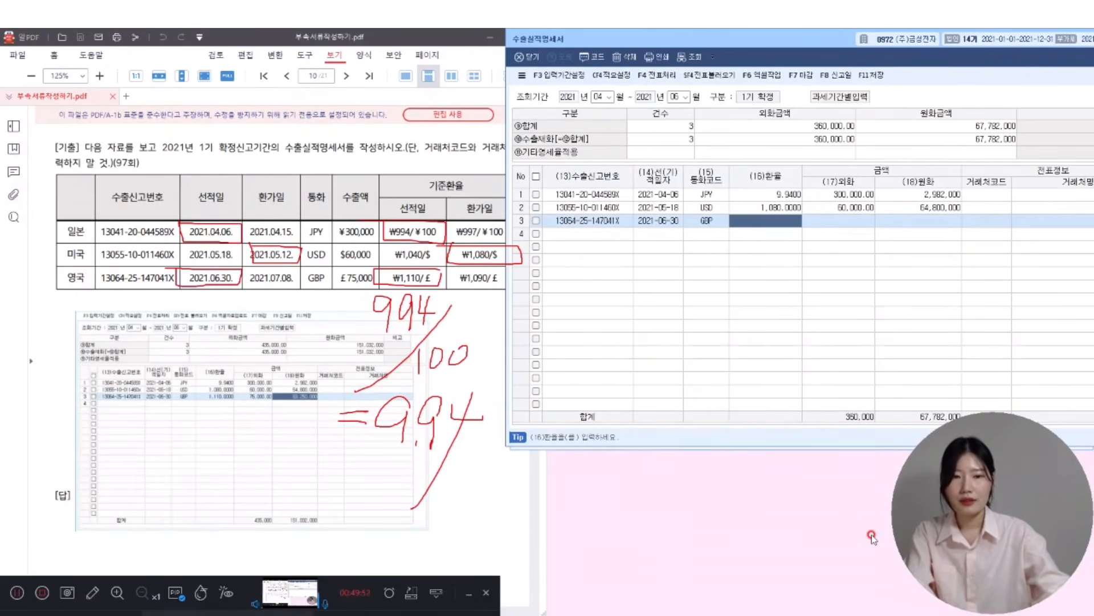
{"action": "key", "text": "Left"}
{"action": "type", "text": "영국"}
{"action": "key", "text": "Return"}
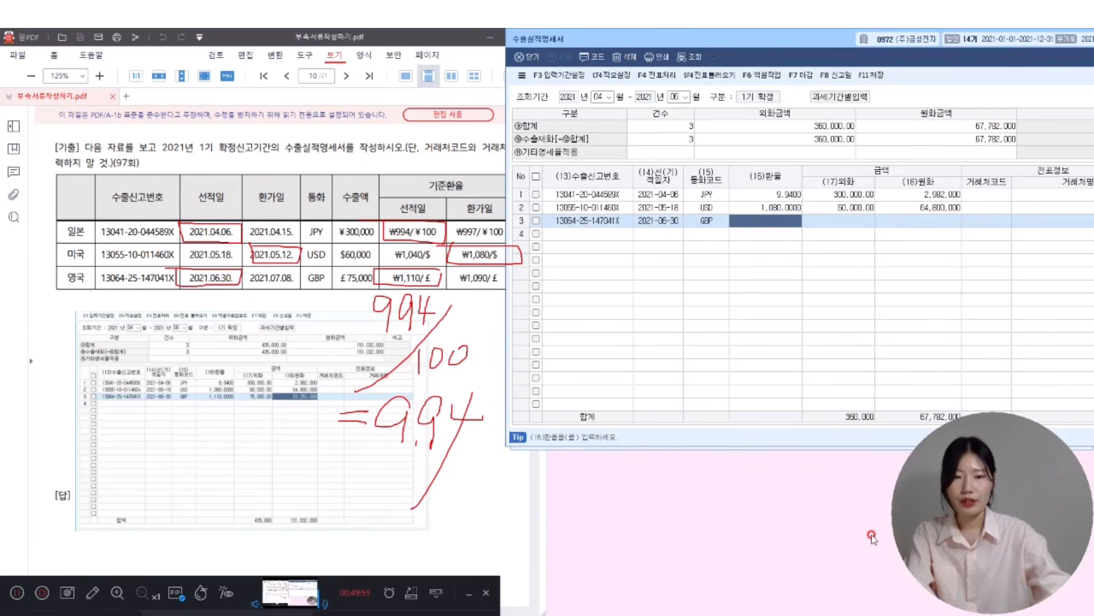
{"action": "key", "text": "Left"}
{"action": "key", "text": "F2"}
{"action": "key", "text": "Escape"}
{"action": "type", "text": "영국"}
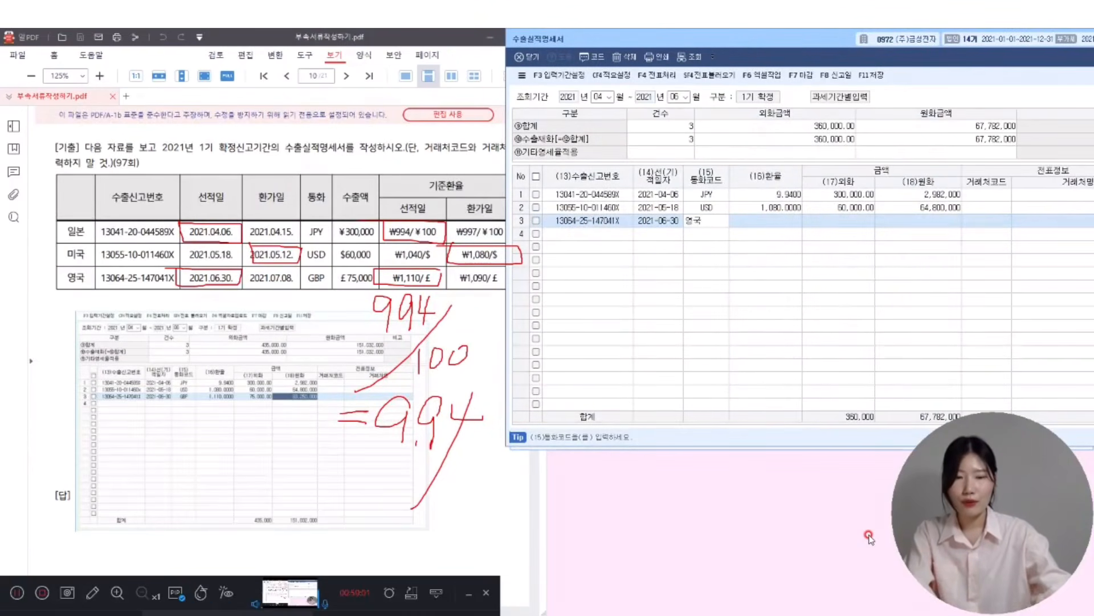
{"action": "key", "text": "Return"}
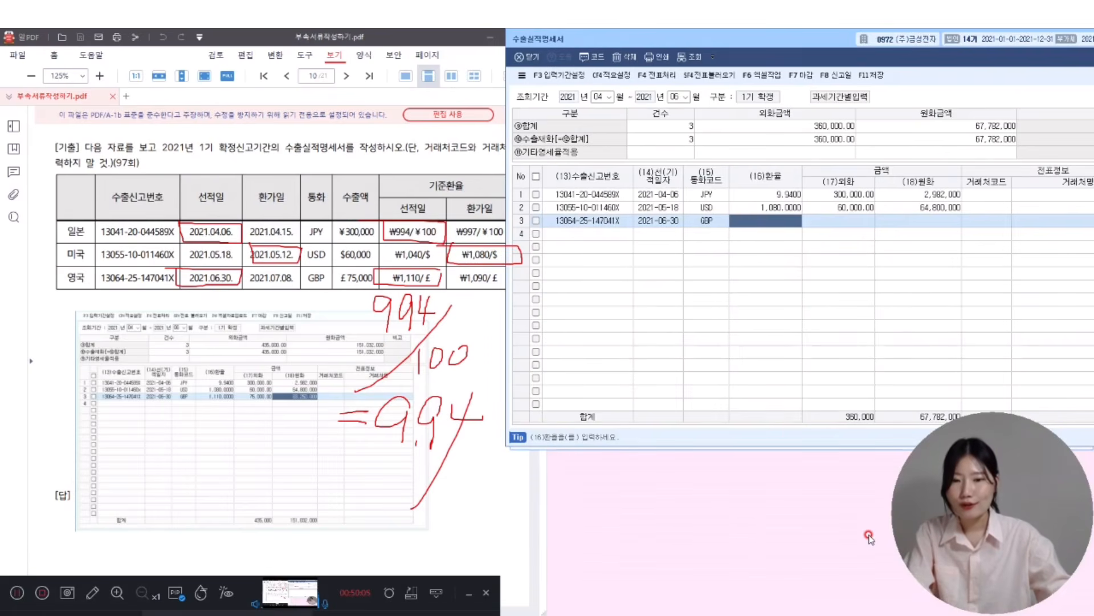
- Enter exchange rate 1,110 and amount 75,000.00 pounds, then save the statement
{"action": "type", "text": "1,110.0000"}
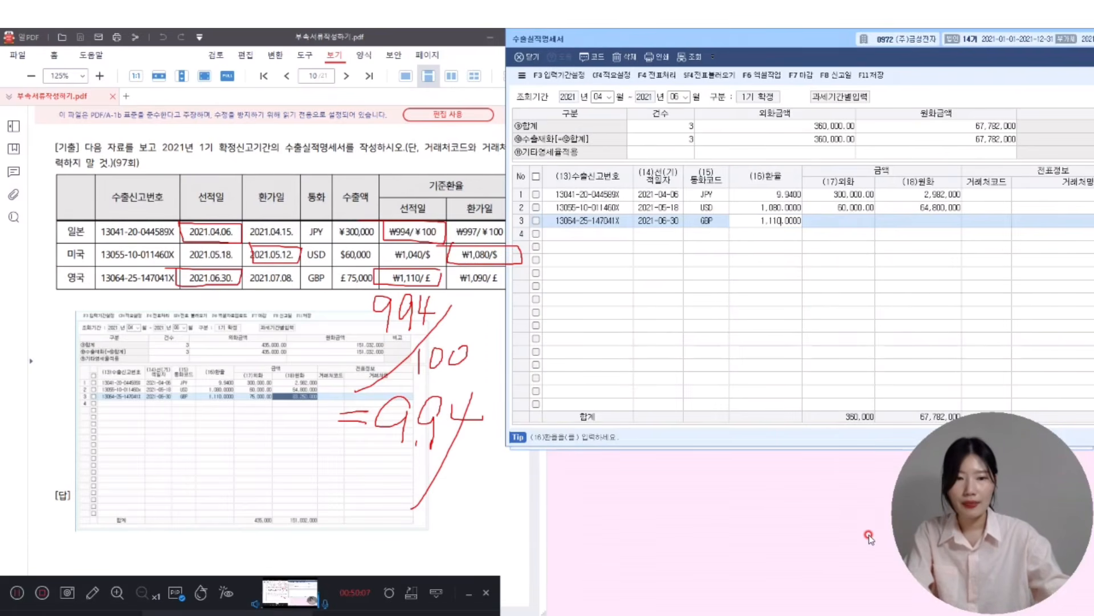
{"action": "key", "text": "Return"}
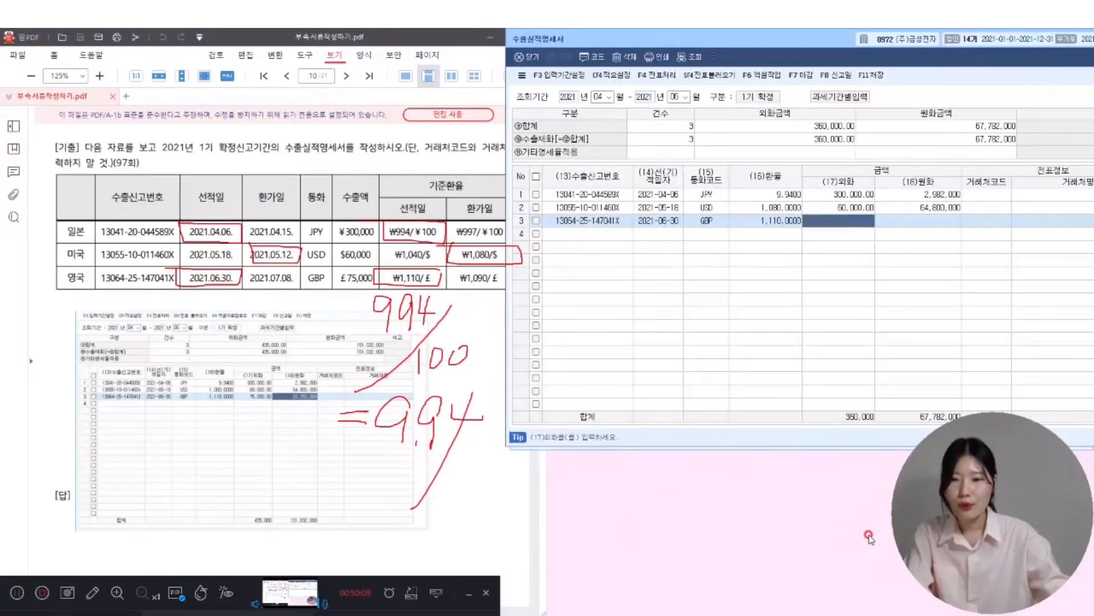
{"action": "type", "text": "750000.00"}
{"action": "key", "text": "Return"}
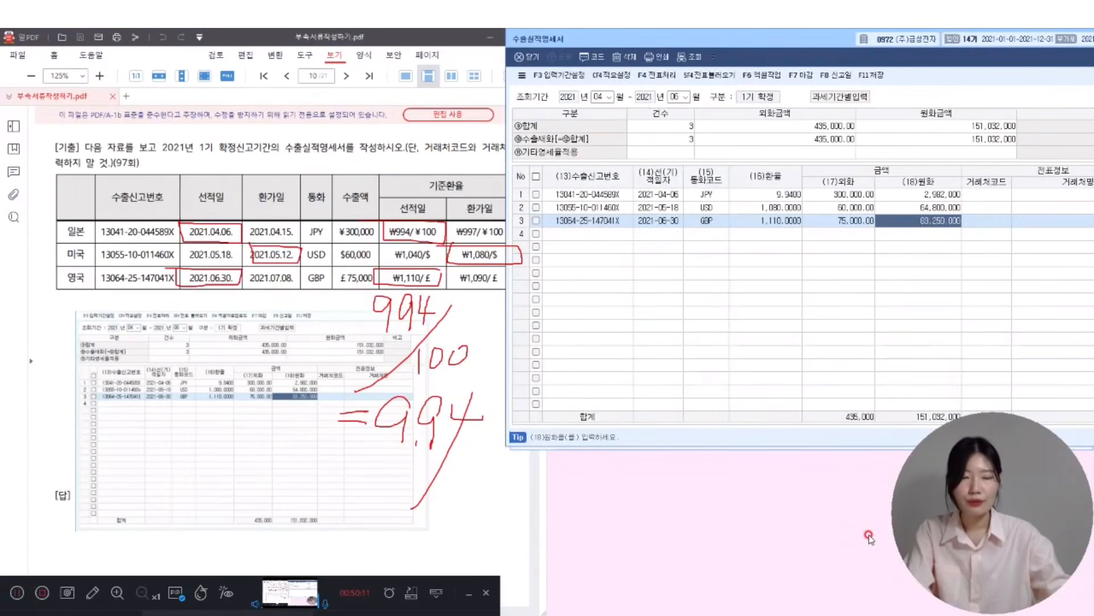
{"action": "key", "text": "Return"}
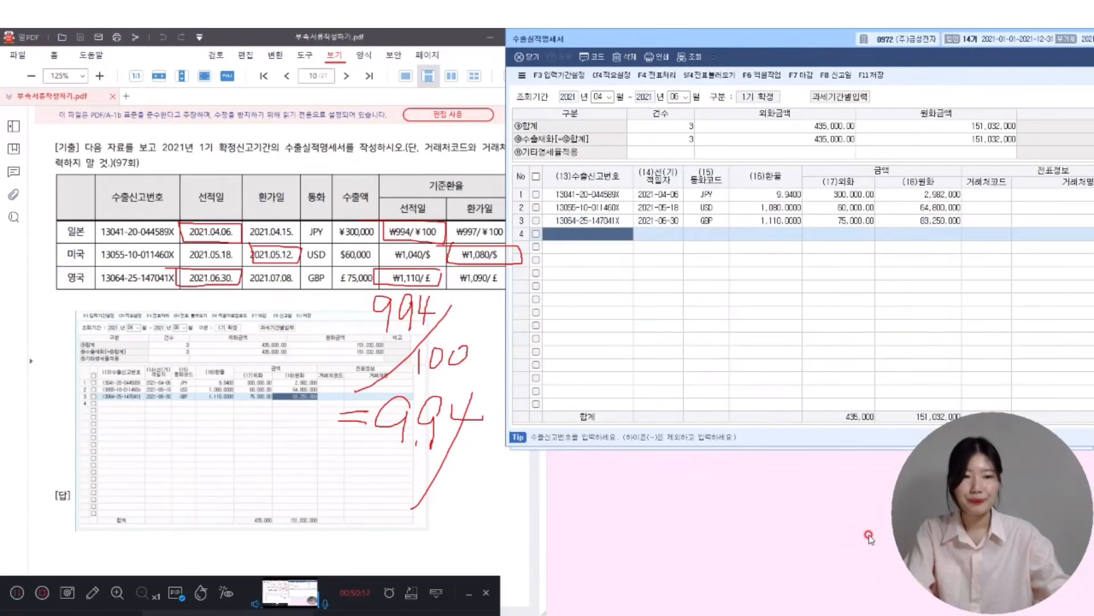
{"action": "left_click", "coordinate": [877, 75]}
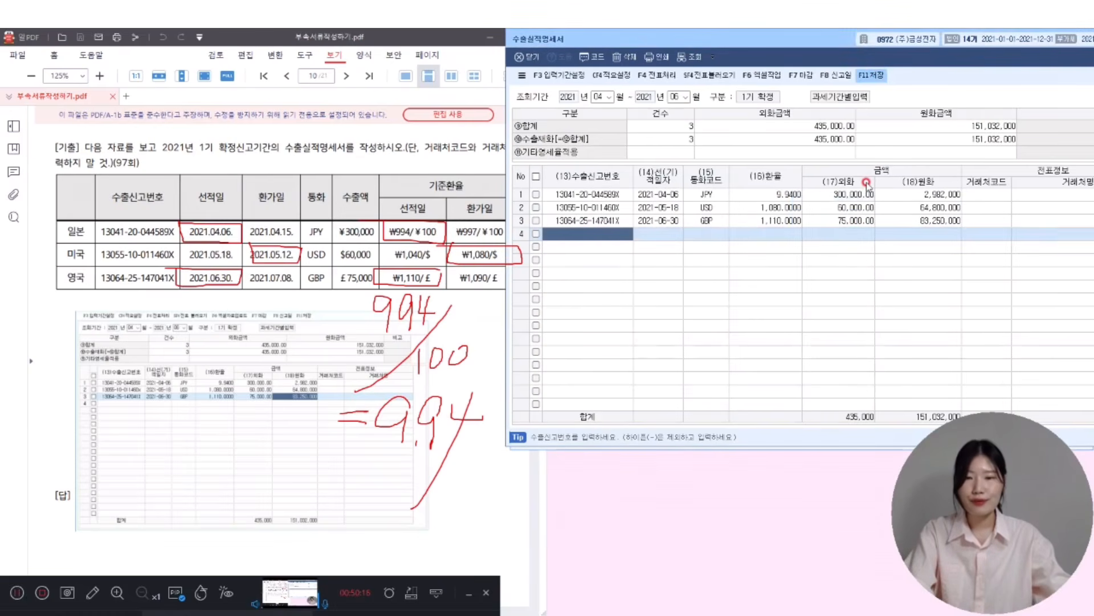
{"action": "left_click", "coordinate": [266, 37]}
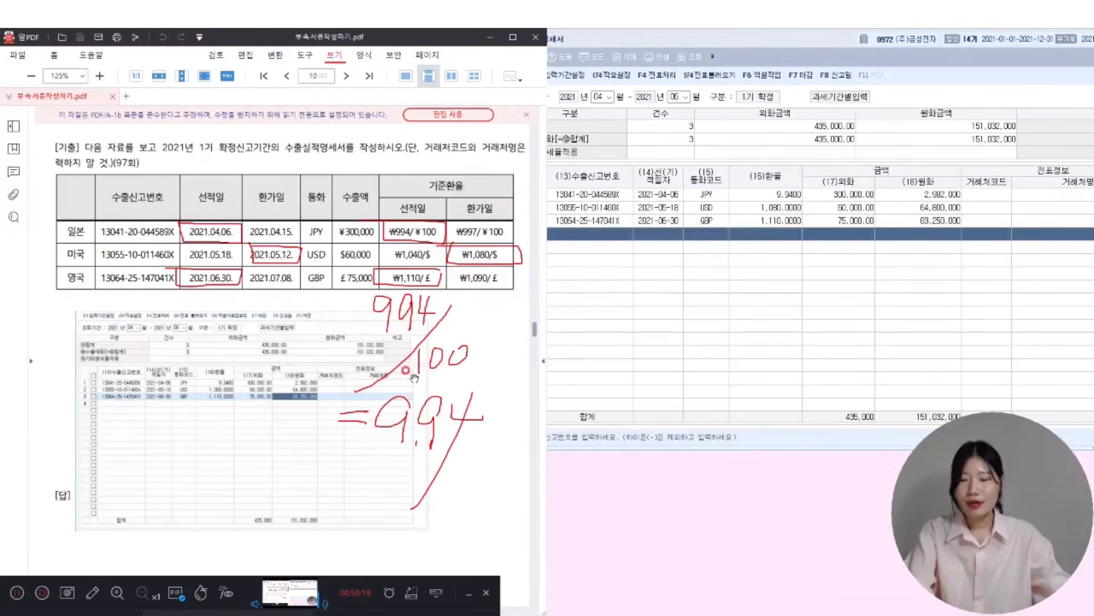
{"action": "key", "text": "Escape"}
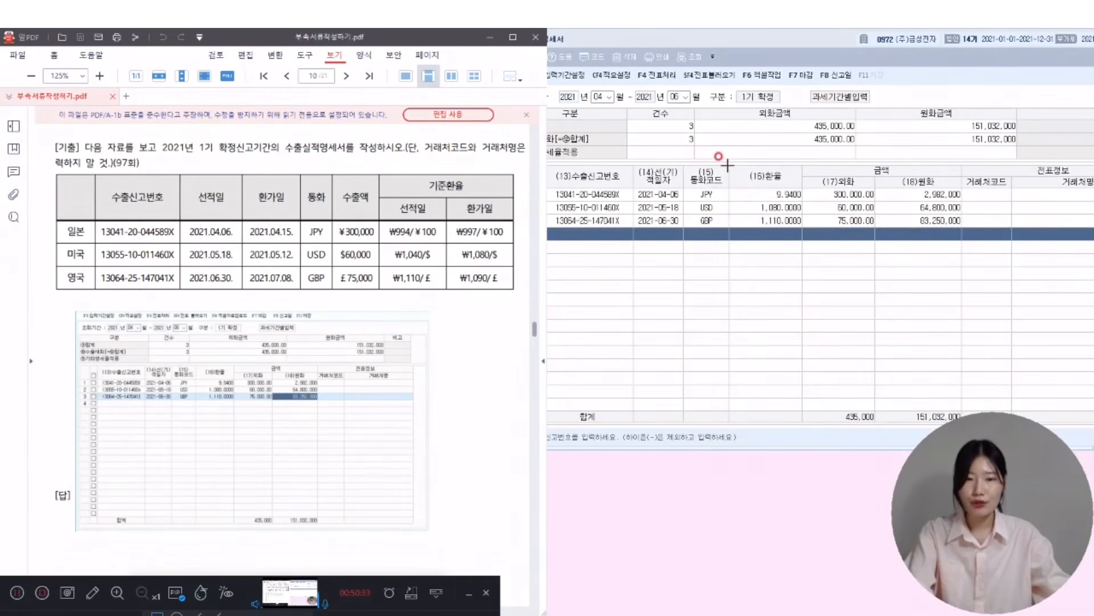
{"action": "left_click_drag", "start_coordinate": [635, 162], "coordinate": [683, 228]}
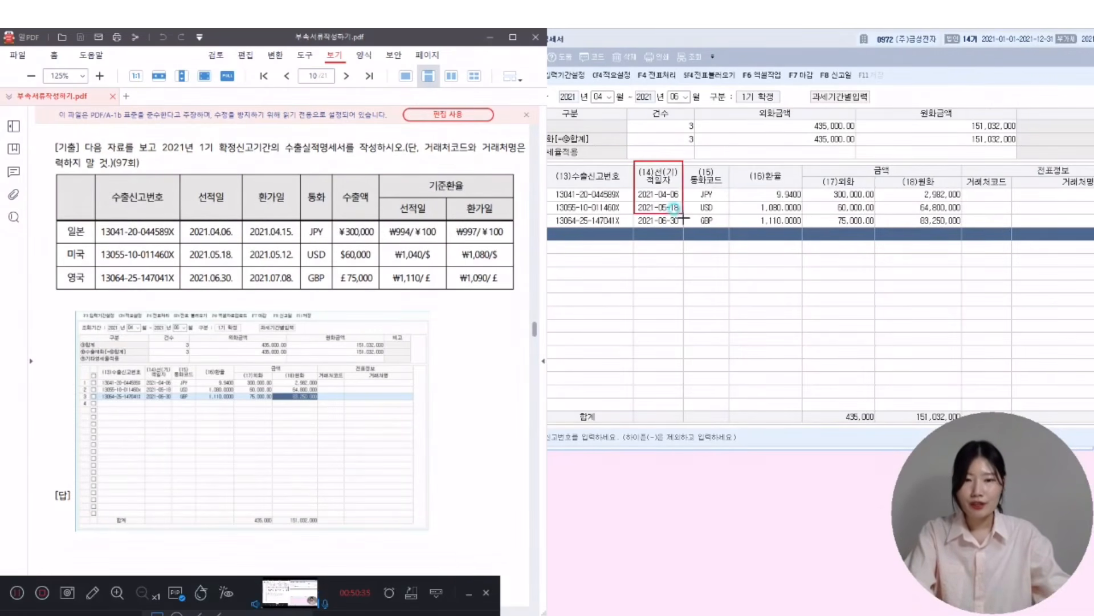